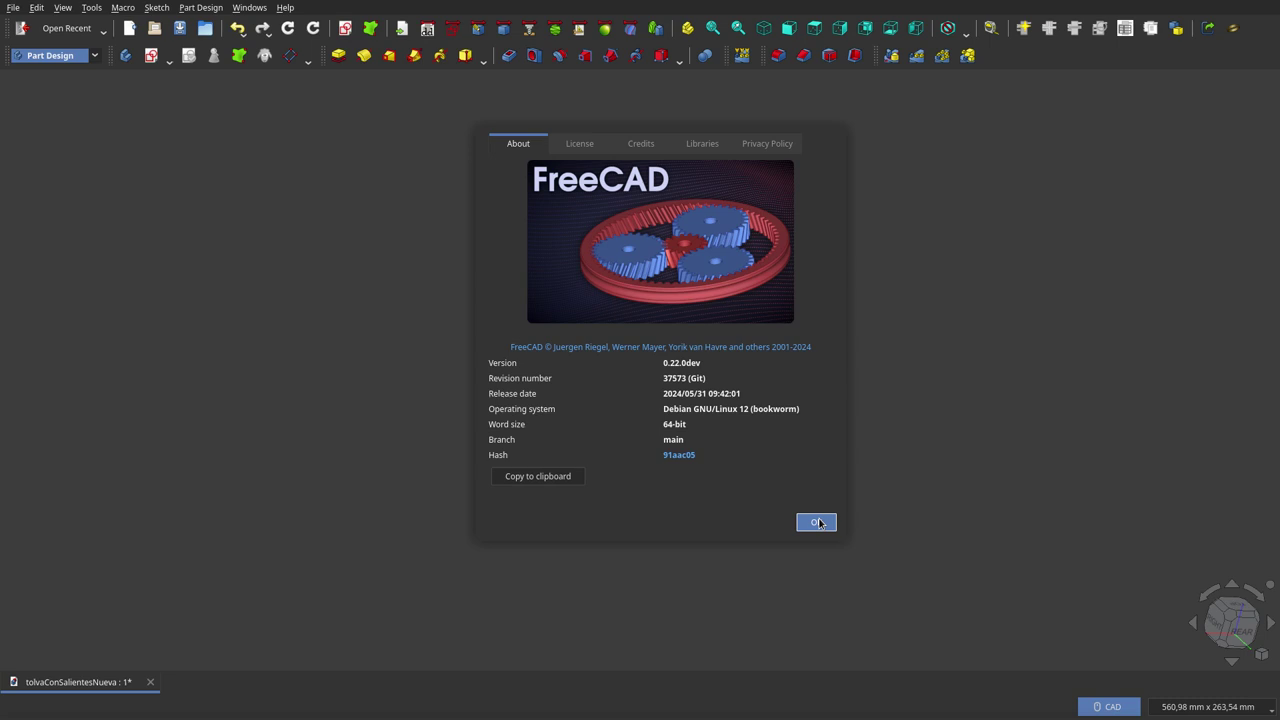
- Close the About FreeCAD dialog to reveal the tolvaConSalientesNueva hopper model
{"action": "left_click", "coordinate": [818, 523]}
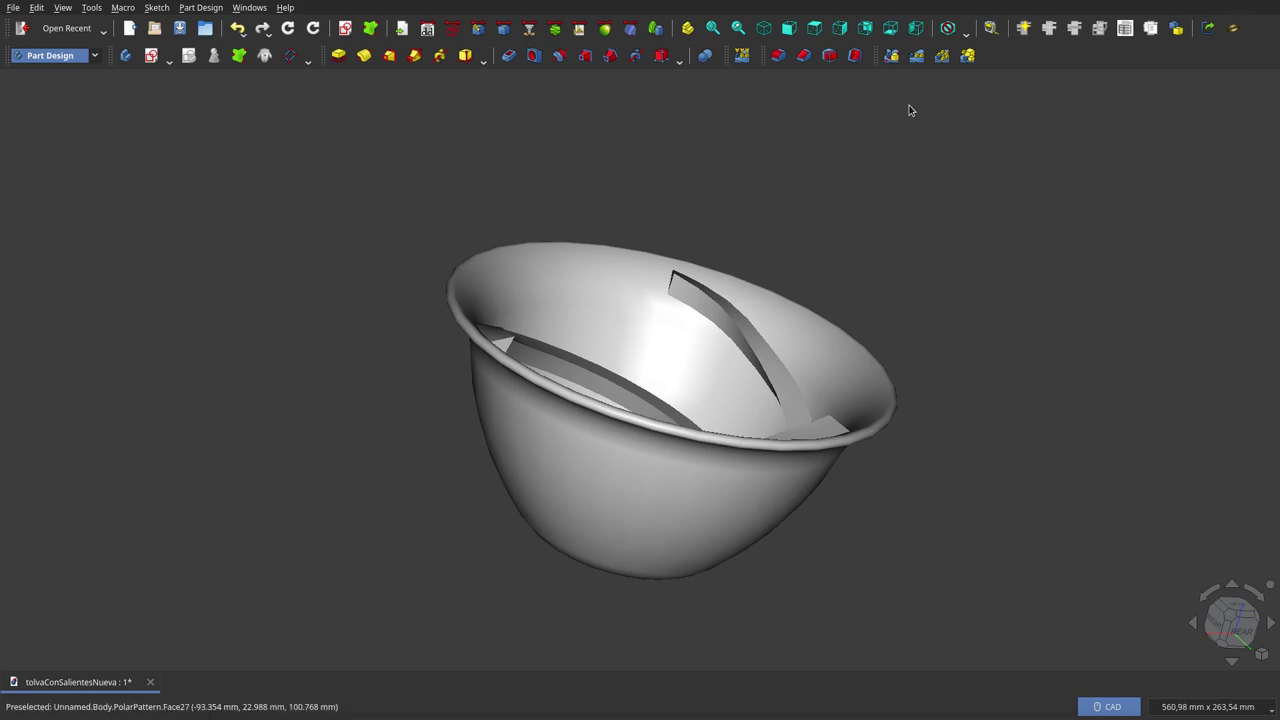
- Orbit the hopper to view its spiral ledges from above, then return to a side view
{"action": "mouse_move", "coordinate": [806, 250]}
{"action": "middle_mouse_down"}
{"action": "mouse_move", "coordinate": [726, 311]}
{"action": "mouse_move", "coordinate": [720, 234]}
{"action": "middle_mouse_up"}
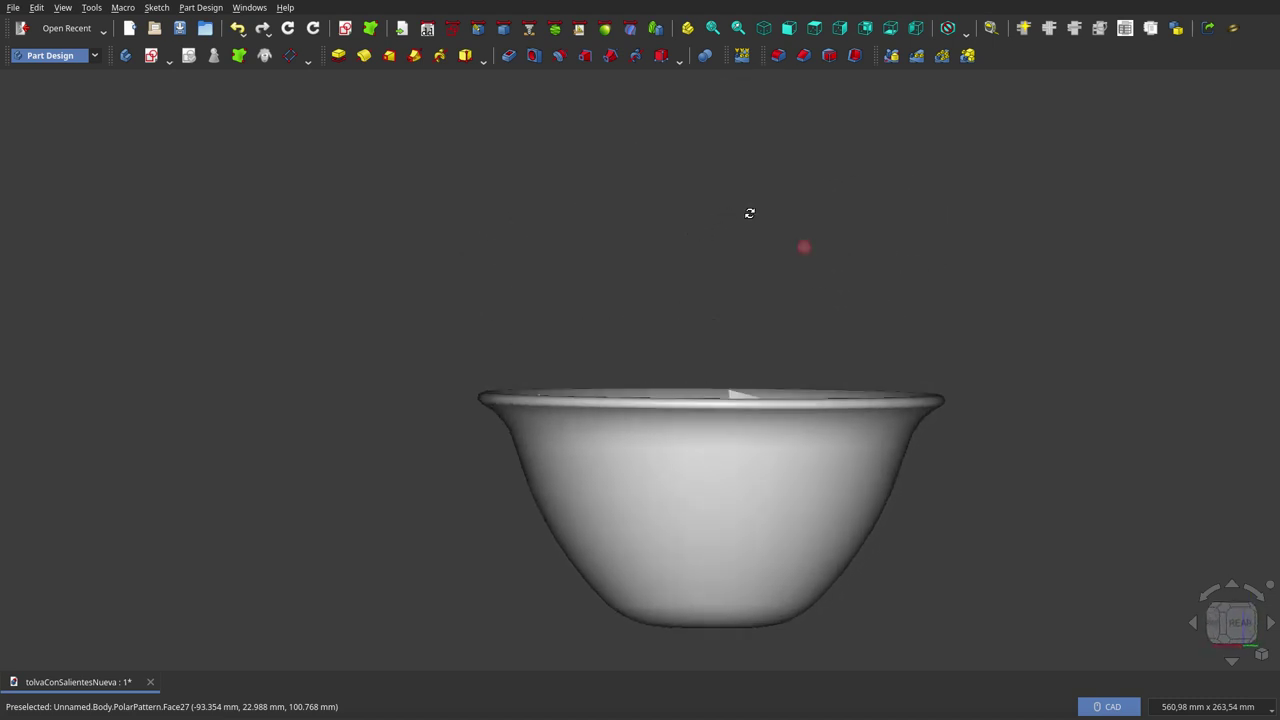
{"action": "middle_click_drag", "start_coordinate": [720, 234], "coordinate": [759, 283]}
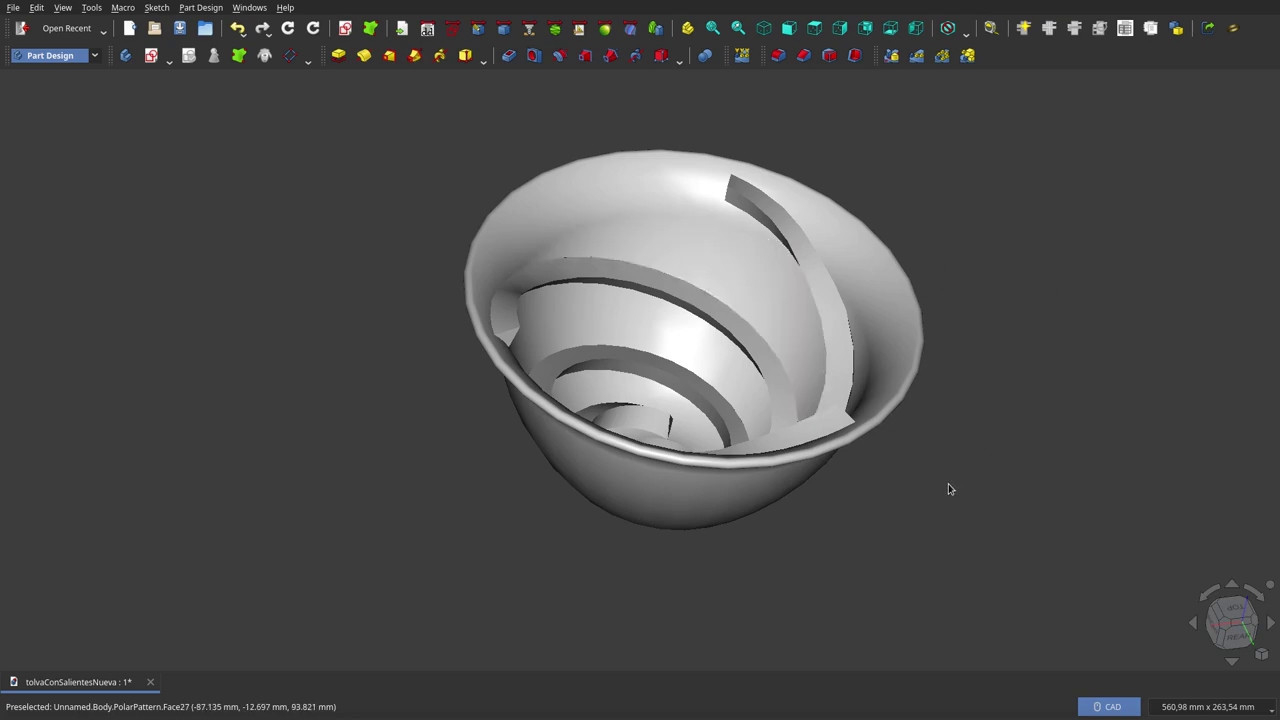
{"action": "mouse_move", "coordinate": [785, 437]}
{"action": "middle_mouse_down"}
{"action": "mouse_move", "coordinate": [785, 394]}
{"action": "mouse_move", "coordinate": [771, 514]}
{"action": "mouse_move", "coordinate": [831, 463]}
{"action": "mouse_move", "coordinate": [794, 429]}
{"action": "mouse_move", "coordinate": [786, 437]}
{"action": "mouse_move", "coordinate": [778, 406]}
{"action": "mouse_move", "coordinate": [796, 363]}
{"action": "middle_mouse_up"}
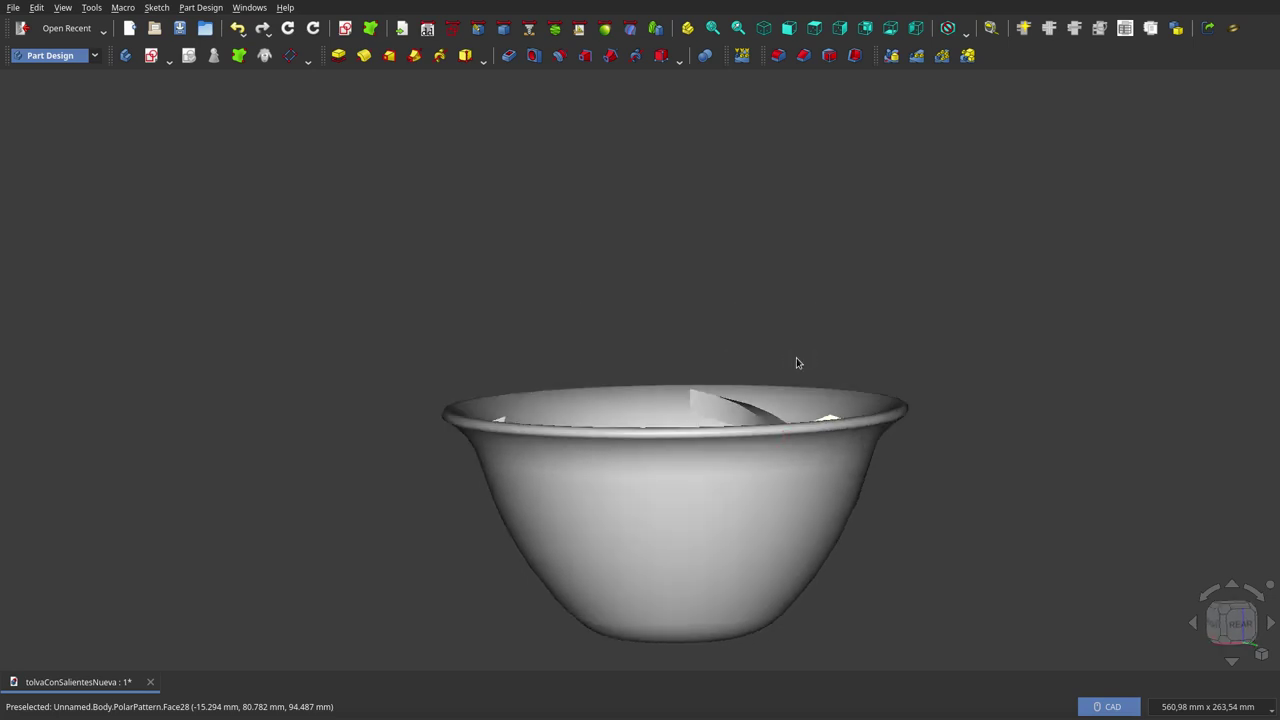
{"action": "scroll", "coordinate": [674, 226], "scroll_direction": "up", "scroll_amount": 2}
{"action": "scroll", "coordinate": [666, 203], "scroll_direction": "down", "scroll_amount": 4}
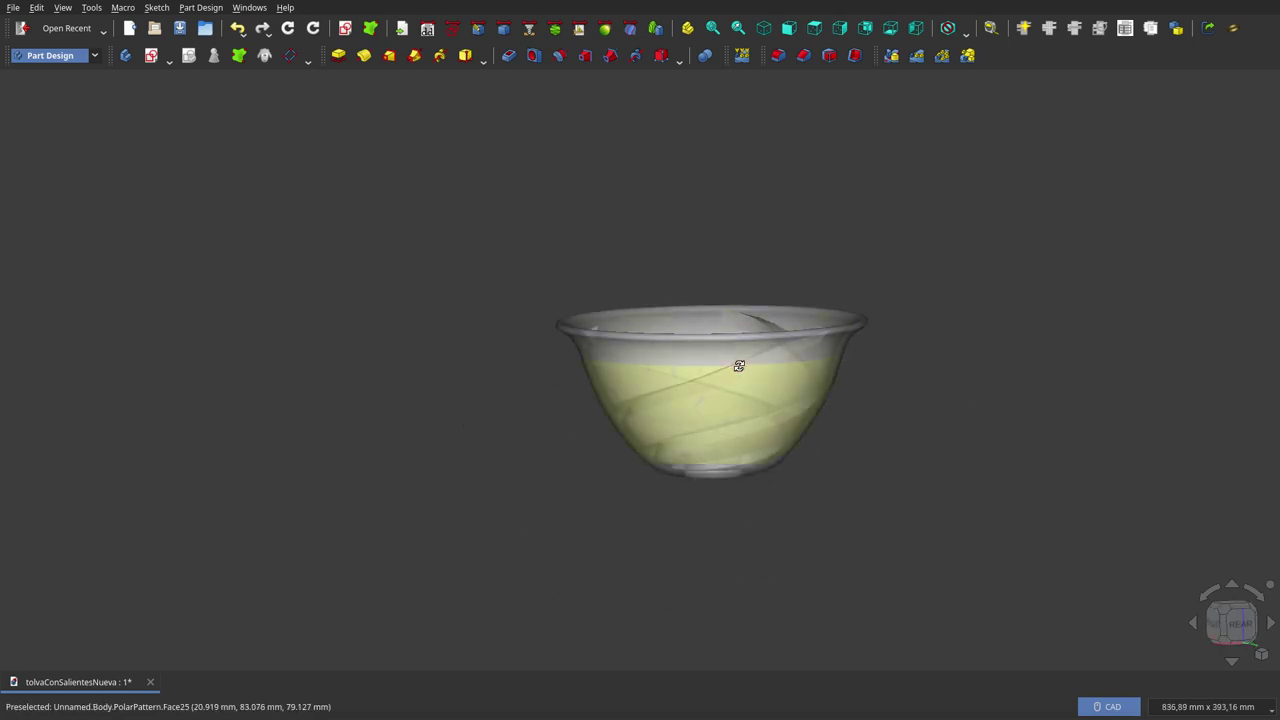
- Set the front view, then orbit and zoom to look down inside the bowl and at its profile
{"action": "middle_click_drag", "start_coordinate": [739, 366], "coordinate": [739, 342]}
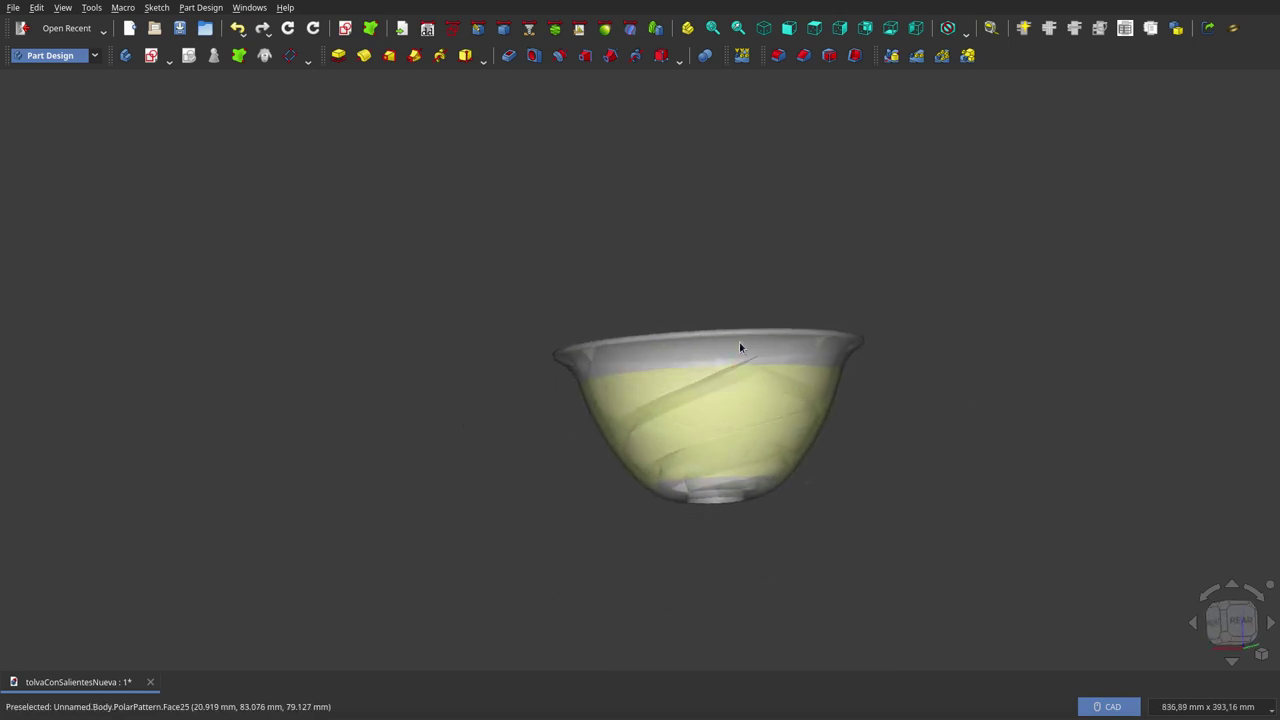
{"action": "left_click", "coordinate": [789, 30]}
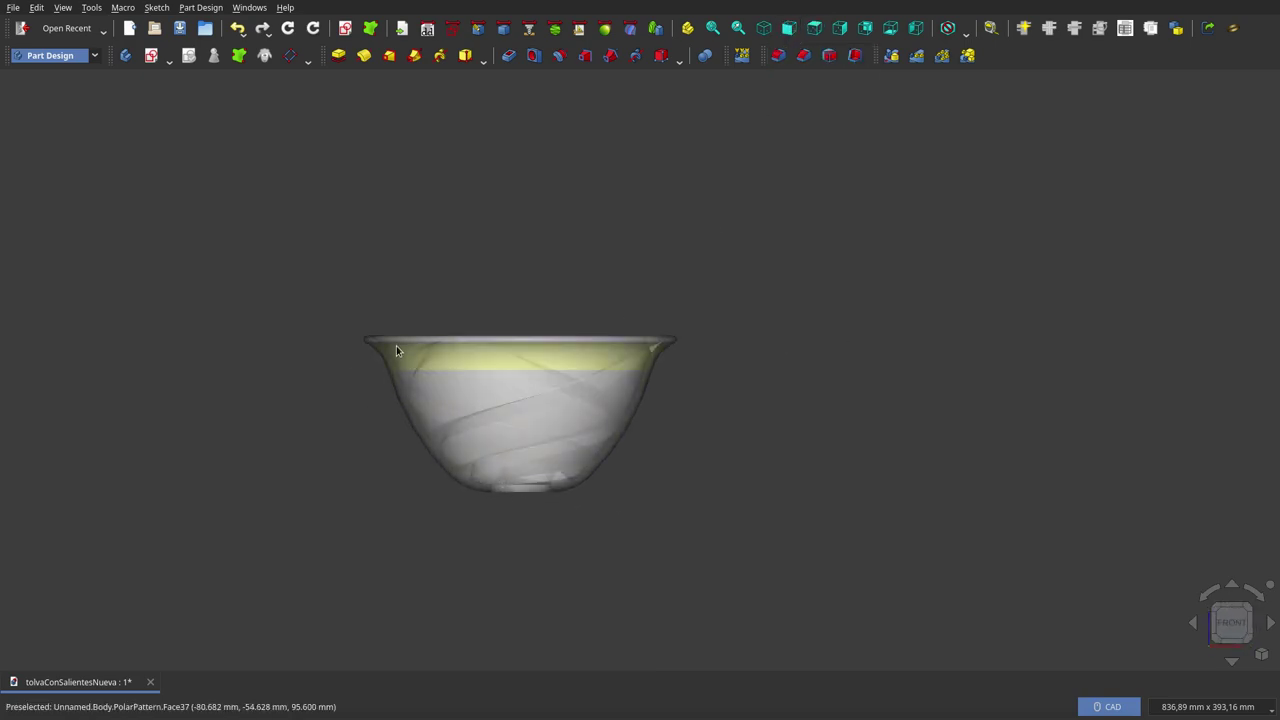
{"action": "scroll", "coordinate": [396, 350], "scroll_direction": "up", "scroll_amount": 3}
{"action": "scroll", "coordinate": [545, 330], "scroll_direction": "up", "scroll_amount": 3}
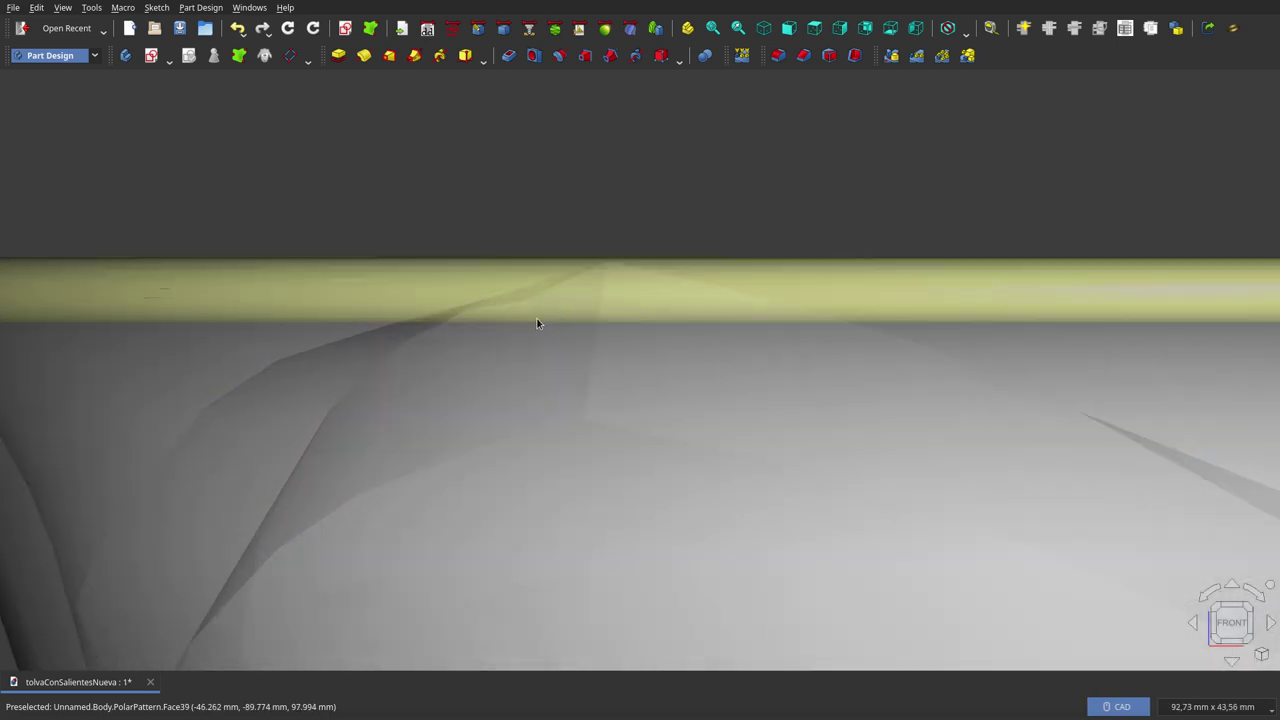
{"action": "scroll", "coordinate": [581, 295], "scroll_direction": "down", "scroll_amount": 2}
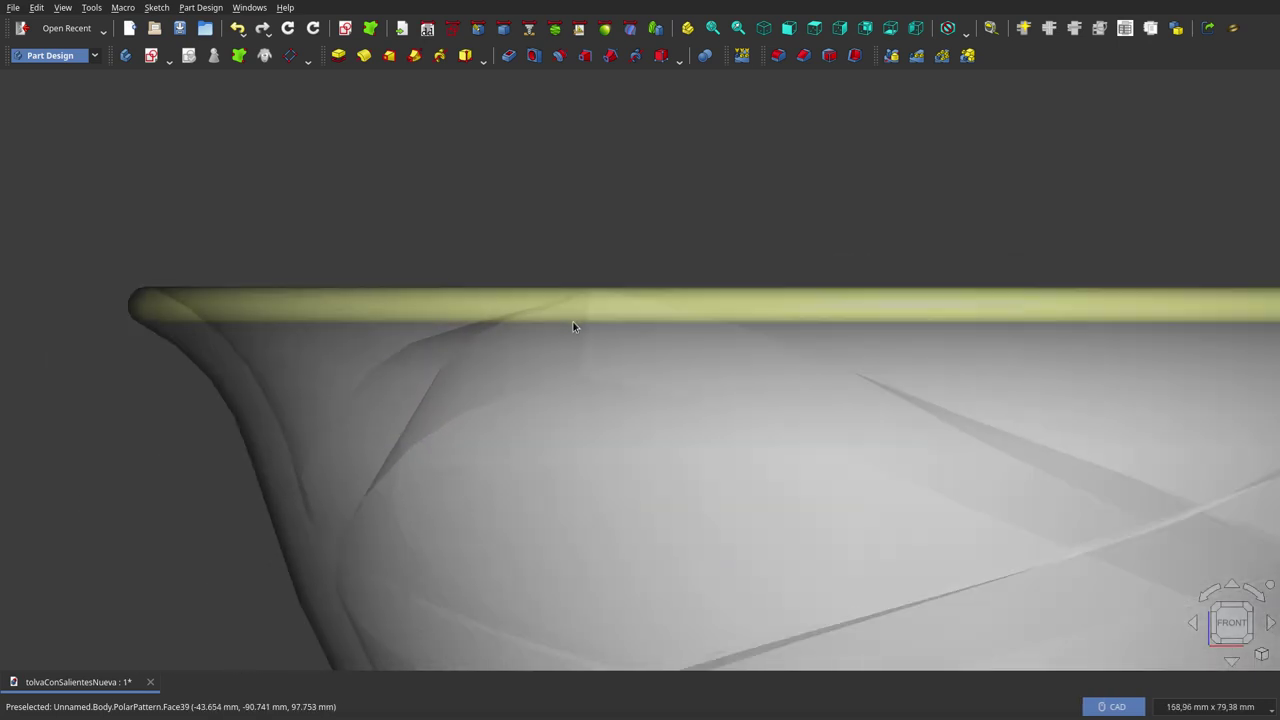
{"action": "scroll", "coordinate": [572, 323], "scroll_direction": "down", "scroll_amount": 2}
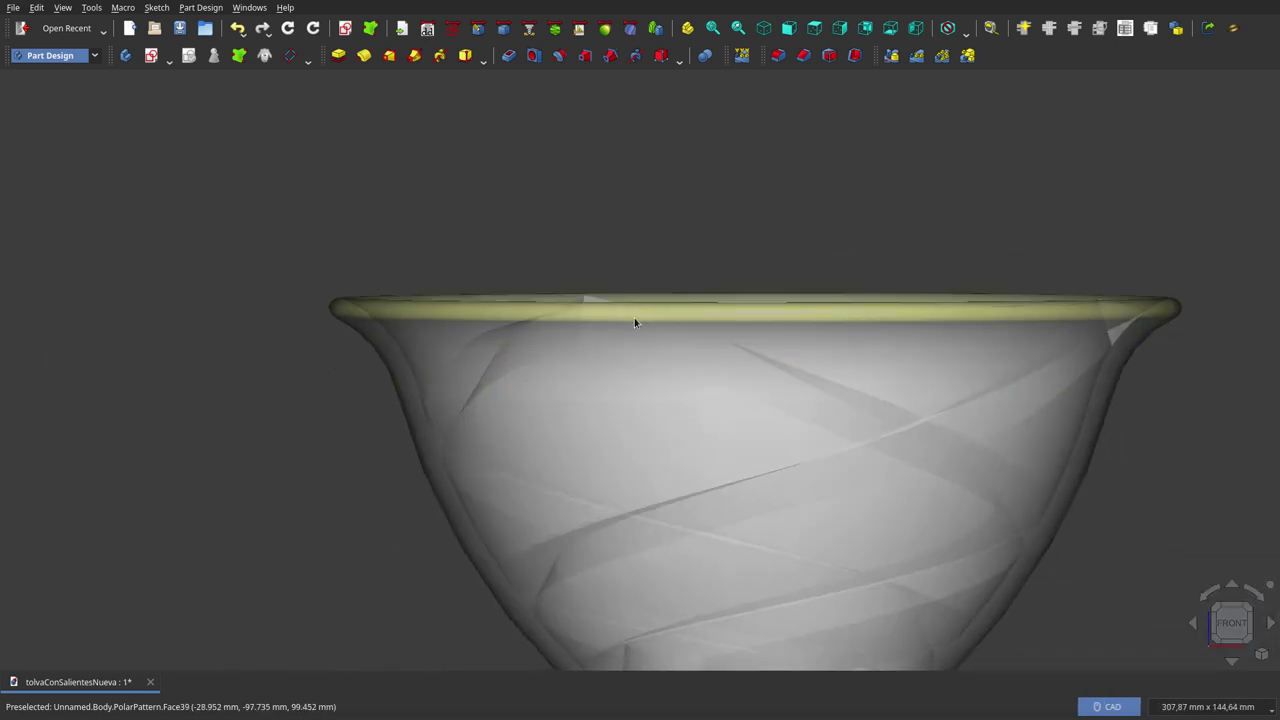
{"action": "mouse_move", "coordinate": [608, 302]}
{"action": "middle_mouse_down"}
{"action": "mouse_move", "coordinate": [611, 333]}
{"action": "mouse_move", "coordinate": [600, 311]}
{"action": "middle_mouse_up"}
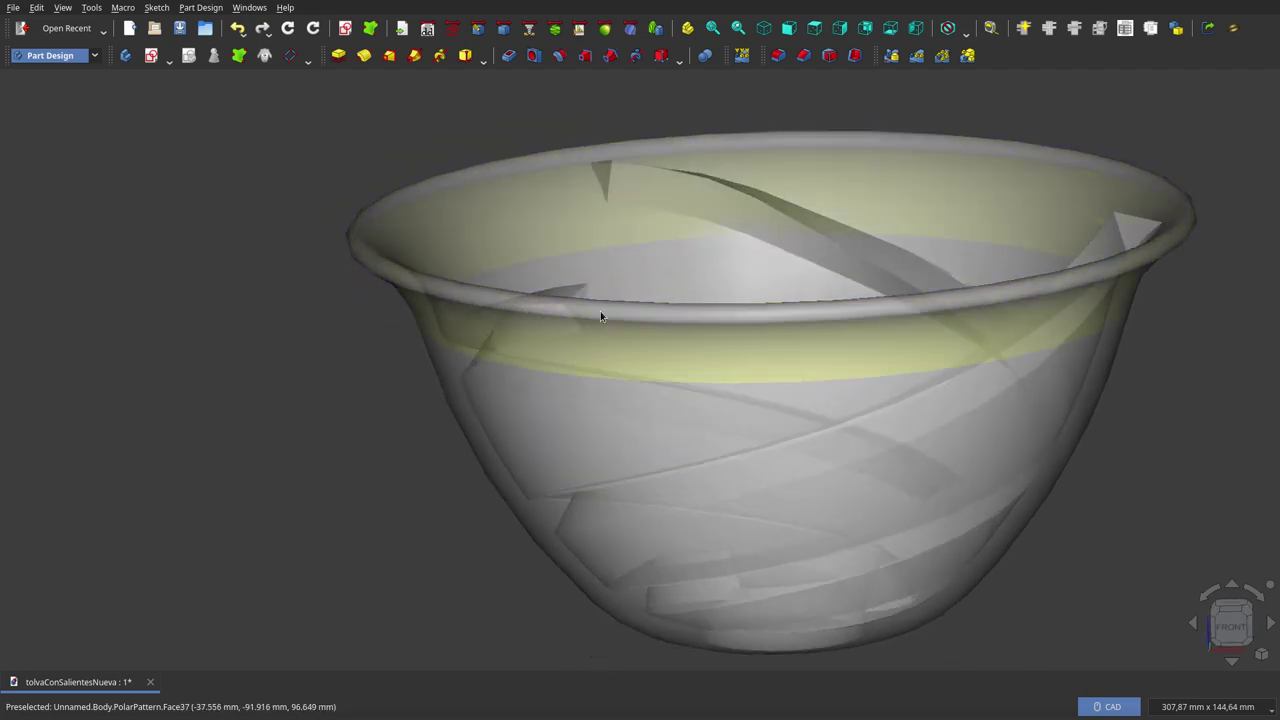
{"action": "scroll", "coordinate": [620, 164], "scroll_direction": "down", "scroll_amount": 2}
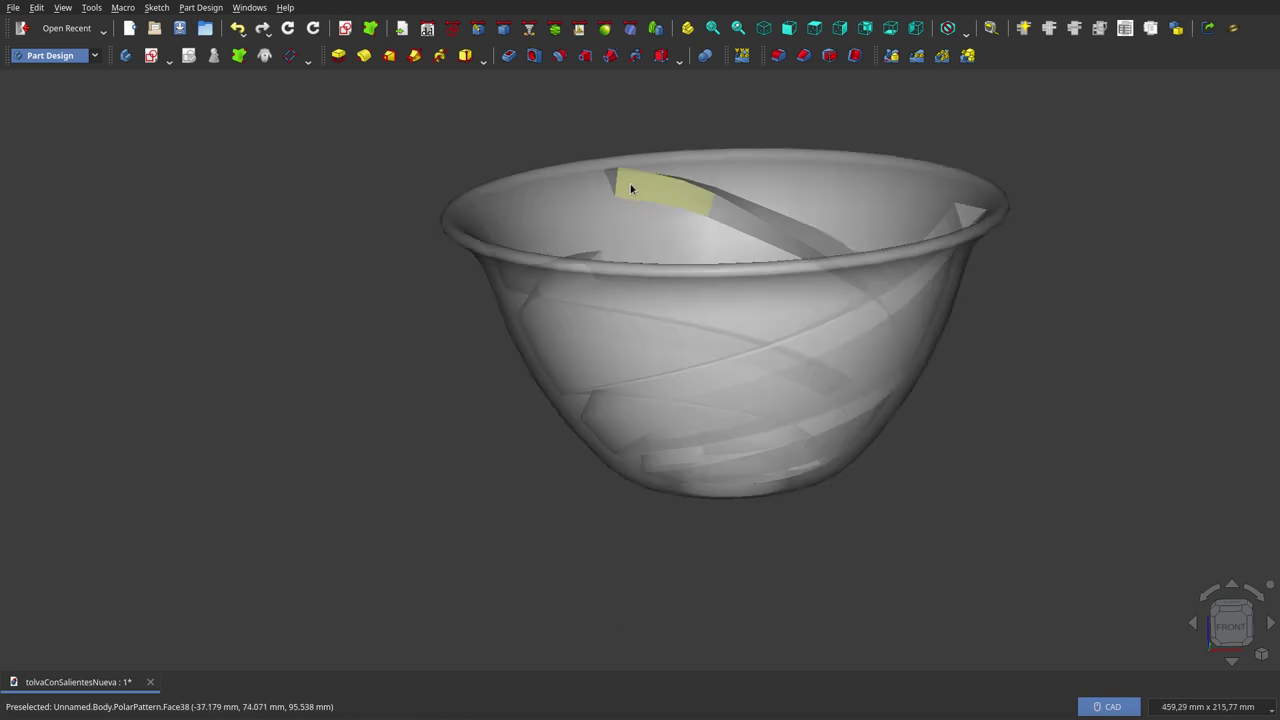
{"action": "mouse_move", "coordinate": [620, 170]}
{"action": "middle_mouse_down"}
{"action": "mouse_move", "coordinate": [651, 322]}
{"action": "mouse_move", "coordinate": [580, 314]}
{"action": "mouse_move", "coordinate": [591, 263]}
{"action": "mouse_move", "coordinate": [643, 240]}
{"action": "mouse_move", "coordinate": [764, 327]}
{"action": "middle_mouse_up"}
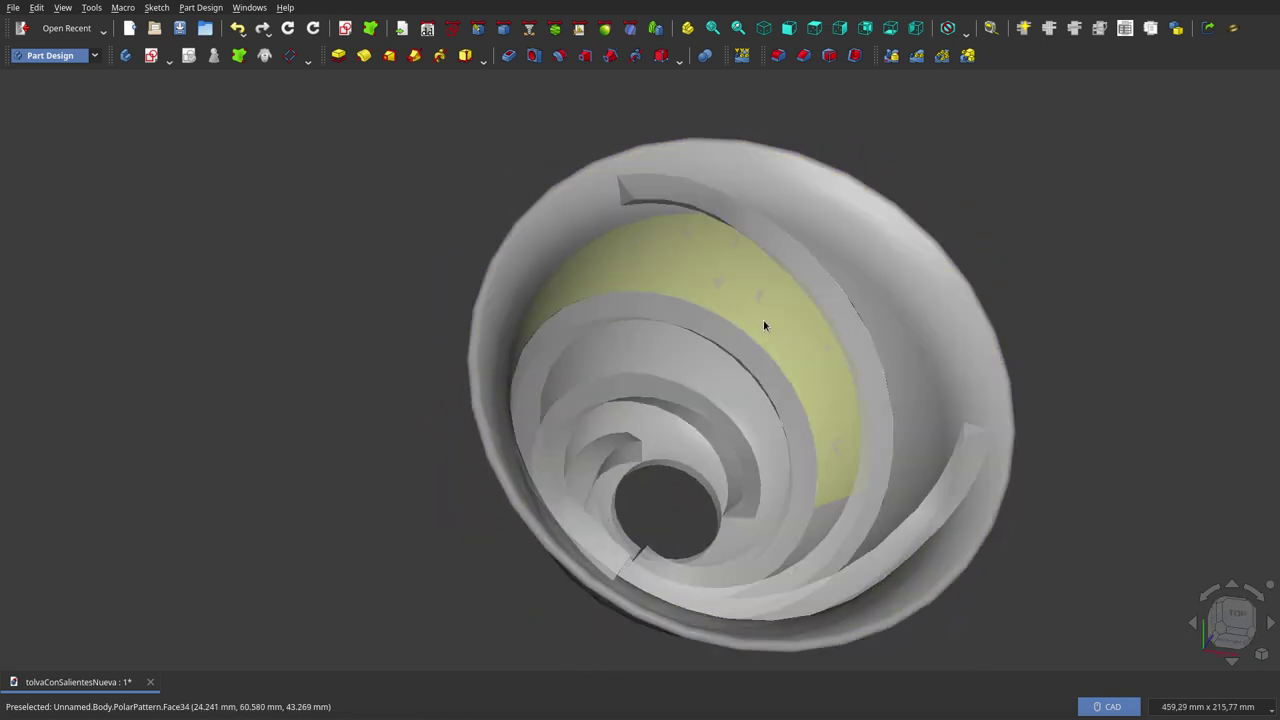
{"action": "mouse_move", "coordinate": [547, 302]}
{"action": "middle_mouse_down"}
{"action": "mouse_move", "coordinate": [849, 357]}
{"action": "mouse_move", "coordinate": [897, 400]}
{"action": "mouse_move", "coordinate": [737, 394]}
{"action": "middle_mouse_up"}
{"action": "scroll", "coordinate": [643, 260], "scroll_direction": "down", "scroll_amount": 5}
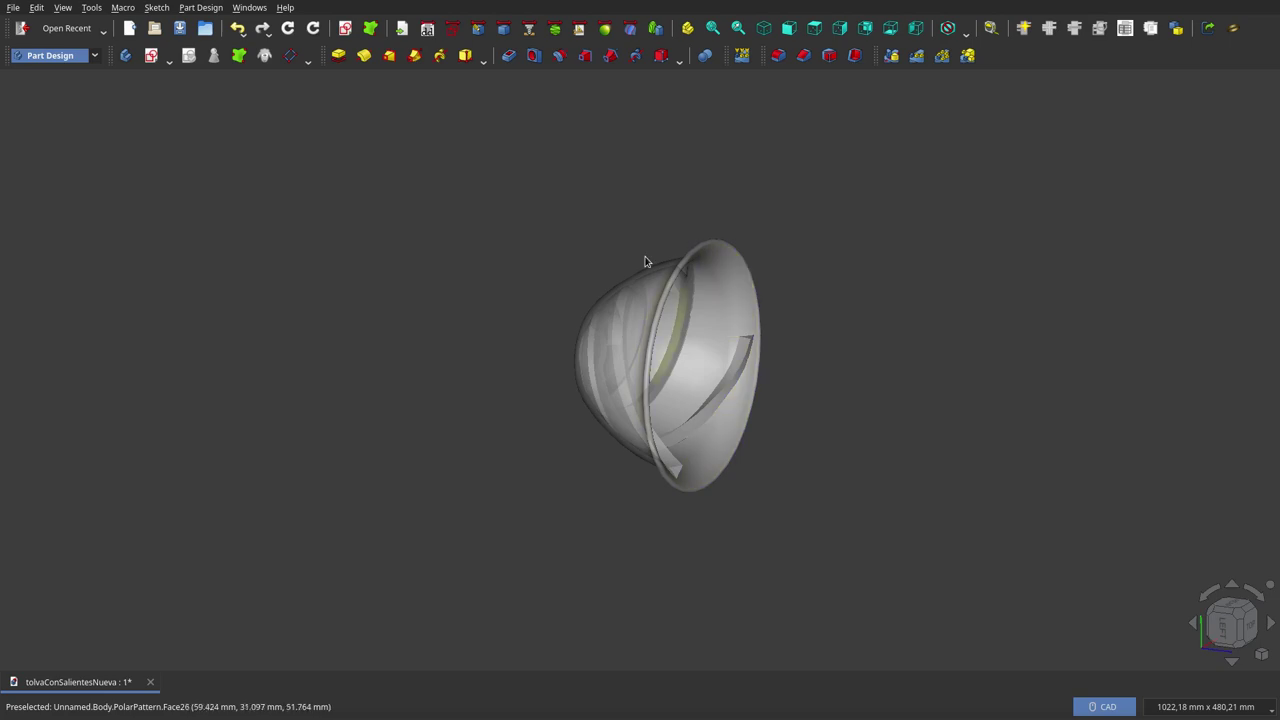
{"action": "scroll", "coordinate": [651, 263], "scroll_direction": "up", "scroll_amount": 5}
{"action": "scroll", "coordinate": [768, 329], "scroll_direction": "up", "scroll_amount": 2}
- Orbit around the bowl to view the stepped interior ledges and the exterior
{"action": "mouse_move", "coordinate": [768, 329]}
{"action": "middle_mouse_down"}
{"action": "mouse_move", "coordinate": [657, 357]}
{"action": "mouse_move", "coordinate": [723, 323]}
{"action": "middle_mouse_up"}
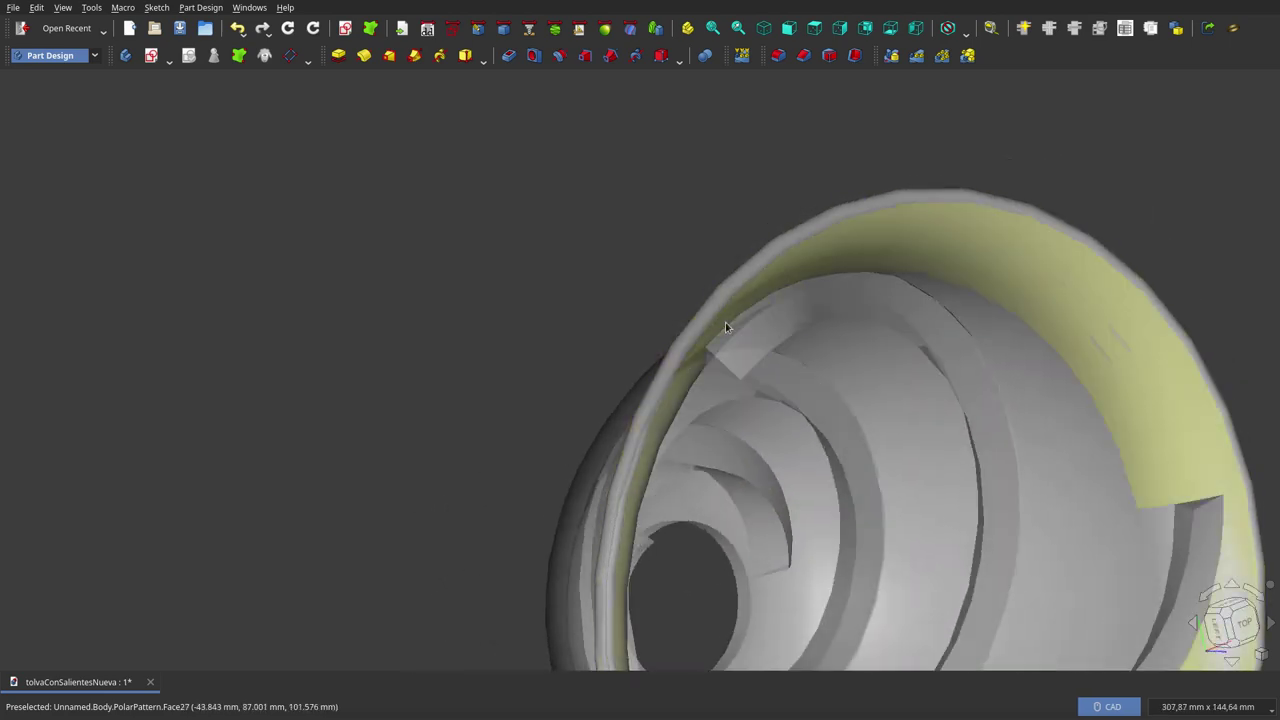
{"action": "mouse_move", "coordinate": [717, 273]}
{"action": "middle_mouse_down"}
{"action": "mouse_move", "coordinate": [794, 371]}
{"action": "mouse_move", "coordinate": [894, 366]}
{"action": "mouse_move", "coordinate": [928, 283]}
{"action": "mouse_move", "coordinate": [886, 151]}
{"action": "mouse_move", "coordinate": [977, 191]}
{"action": "mouse_move", "coordinate": [961, 225]}
{"action": "mouse_move", "coordinate": [903, 254]}
{"action": "mouse_move", "coordinate": [826, 257]}
{"action": "middle_mouse_up"}
{"action": "scroll", "coordinate": [803, 380], "scroll_direction": "down", "scroll_amount": 3}
{"action": "scroll", "coordinate": [886, 151], "scroll_direction": "up", "scroll_amount": 3}
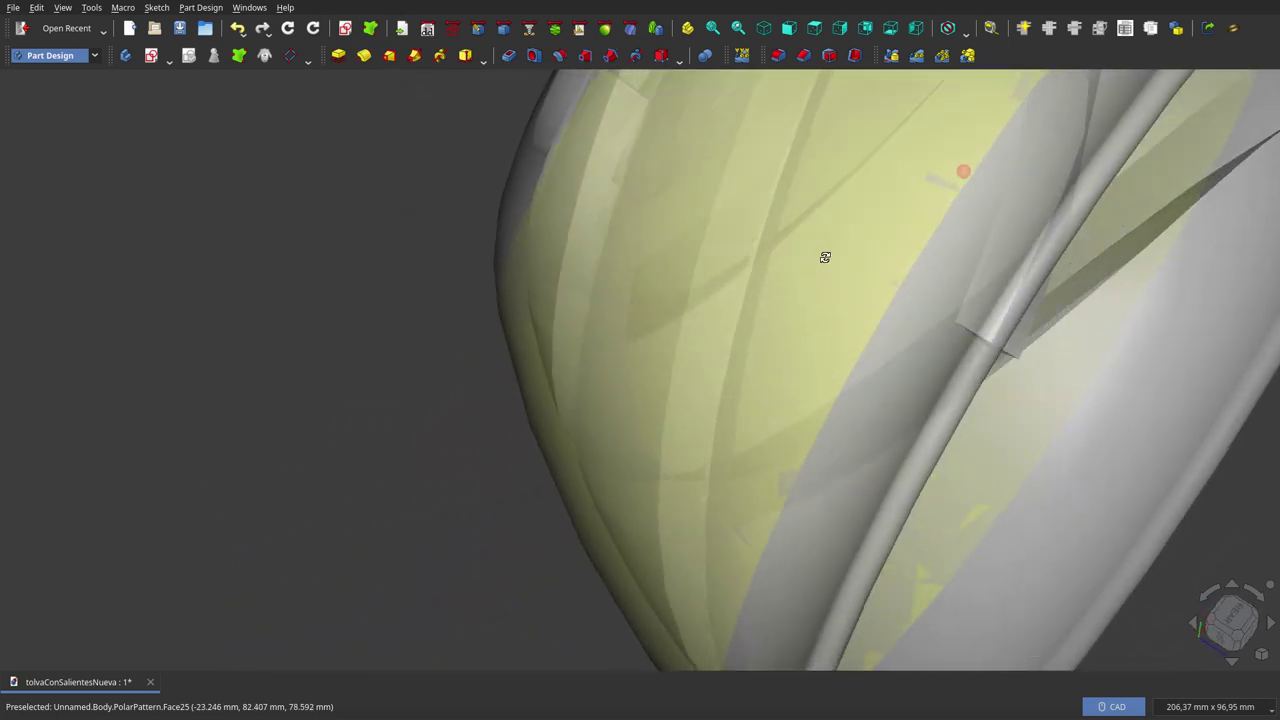
{"action": "scroll", "coordinate": [823, 269], "scroll_direction": "down", "scroll_amount": 2}
{"action": "scroll", "coordinate": [830, 262], "scroll_direction": "down", "scroll_amount": 3}
{"action": "scroll", "coordinate": [914, 137], "scroll_direction": "up", "scroll_amount": 2}
{"action": "scroll", "coordinate": [894, 143], "scroll_direction": "up", "scroll_amount": 2}
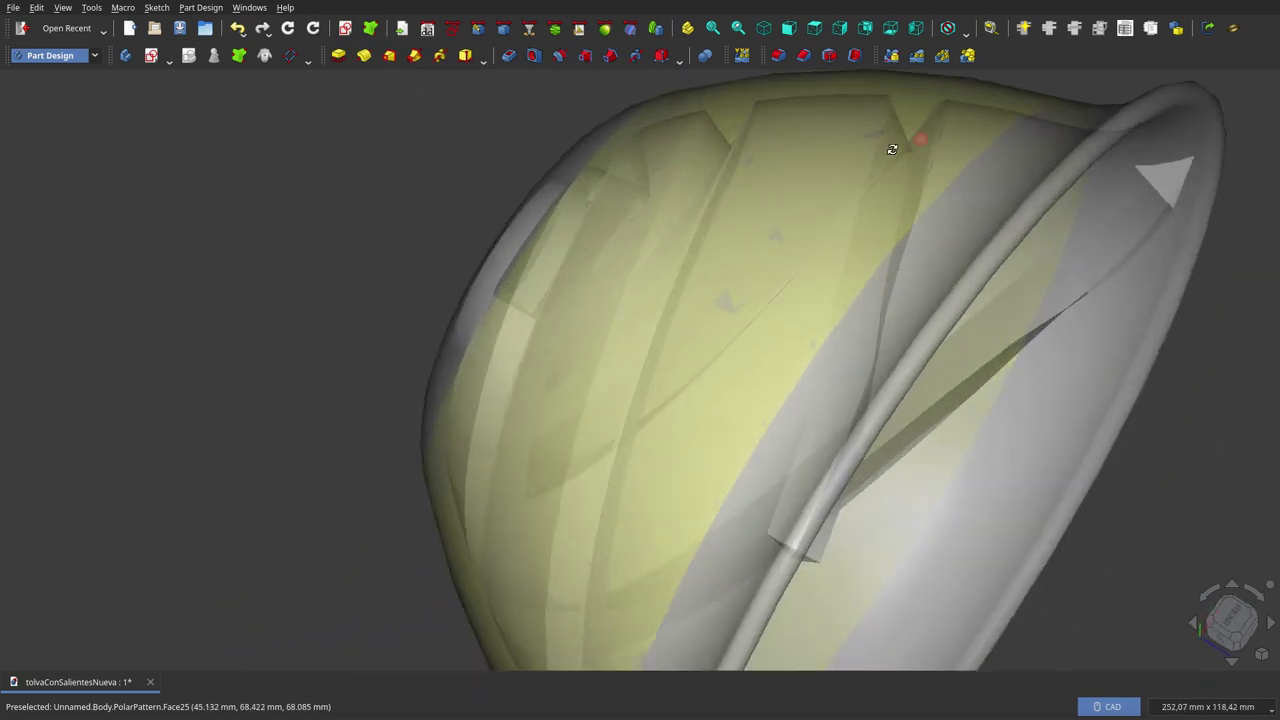
{"action": "scroll", "coordinate": [791, 174], "scroll_direction": "up", "scroll_amount": 2}
{"action": "scroll", "coordinate": [753, 204], "scroll_direction": "up", "scroll_amount": 2}
{"action": "scroll", "coordinate": [780, 212], "scroll_direction": "down", "scroll_amount": 6}
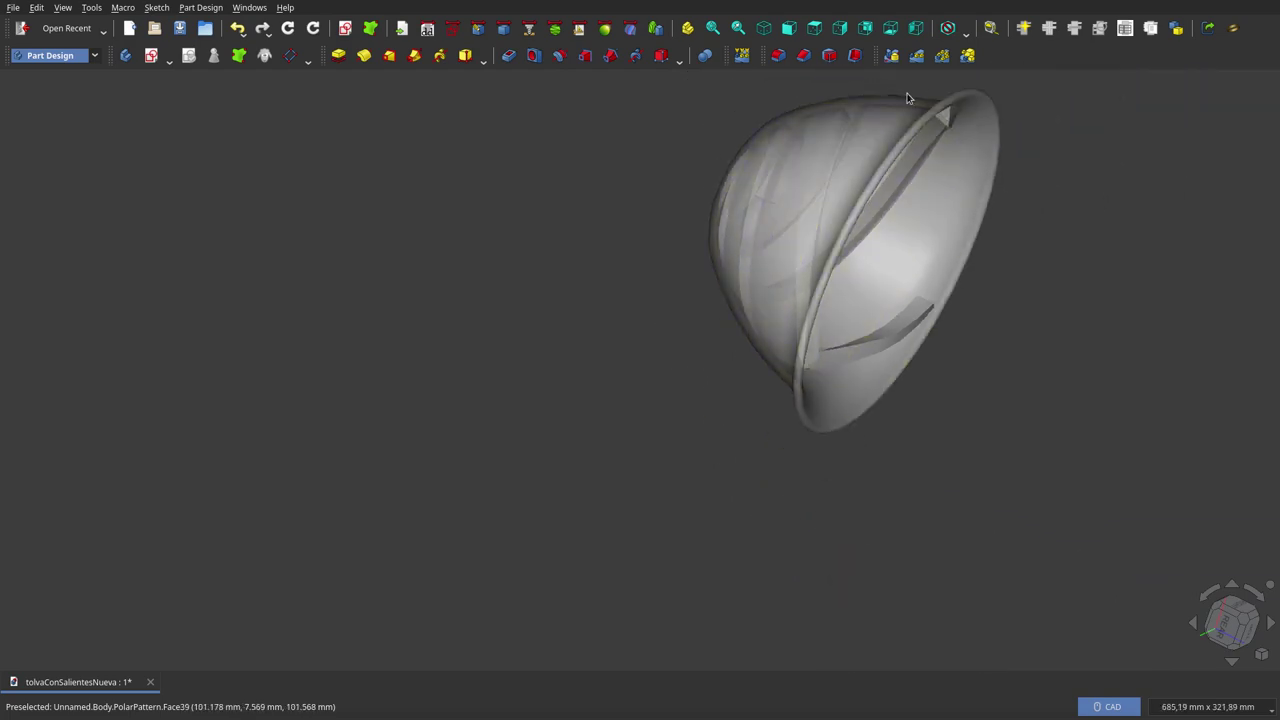
{"action": "scroll", "coordinate": [620, 440], "scroll_direction": "down", "scroll_amount": 3}
{"action": "scroll", "coordinate": [764, 276], "scroll_direction": "up", "scroll_amount": 4}
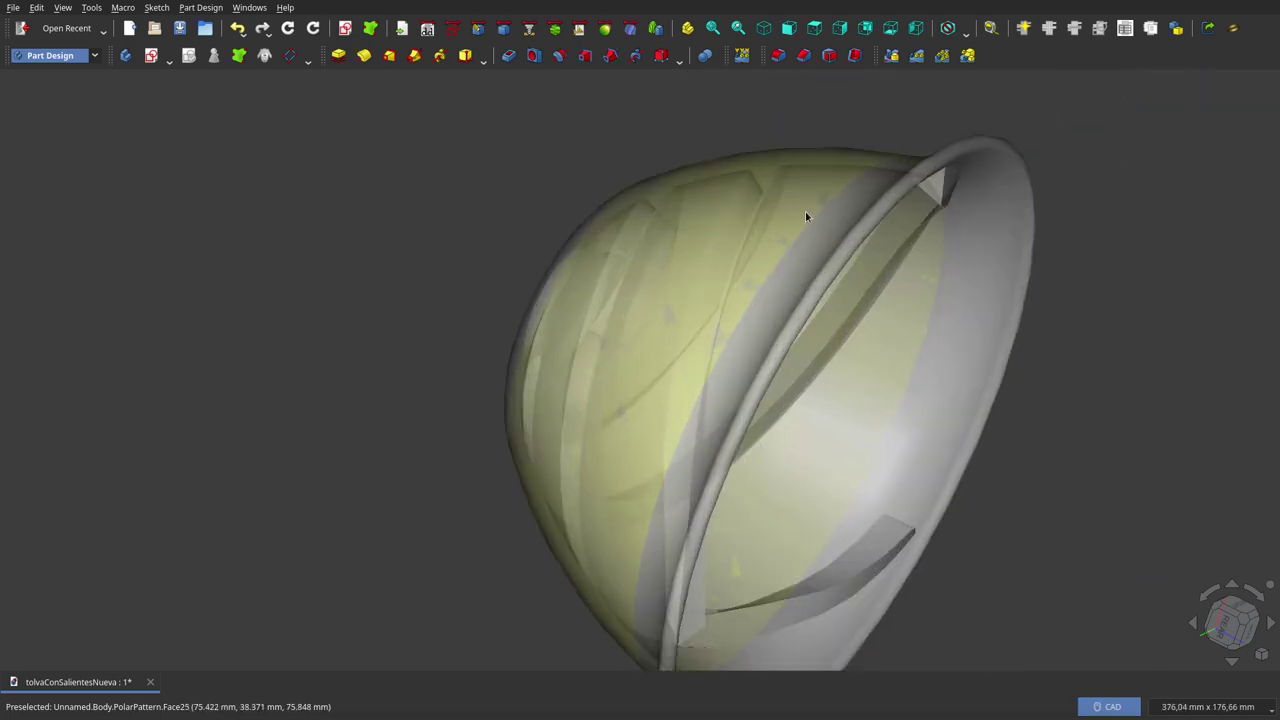
{"action": "mouse_move", "coordinate": [805, 211]}
{"action": "middle_mouse_down"}
{"action": "mouse_move", "coordinate": [523, 131]}
{"action": "mouse_move", "coordinate": [486, 166]}
{"action": "mouse_move", "coordinate": [457, 91]}
{"action": "mouse_move", "coordinate": [426, 82]}
{"action": "mouse_move", "coordinate": [503, 143]}
{"action": "middle_mouse_up"}
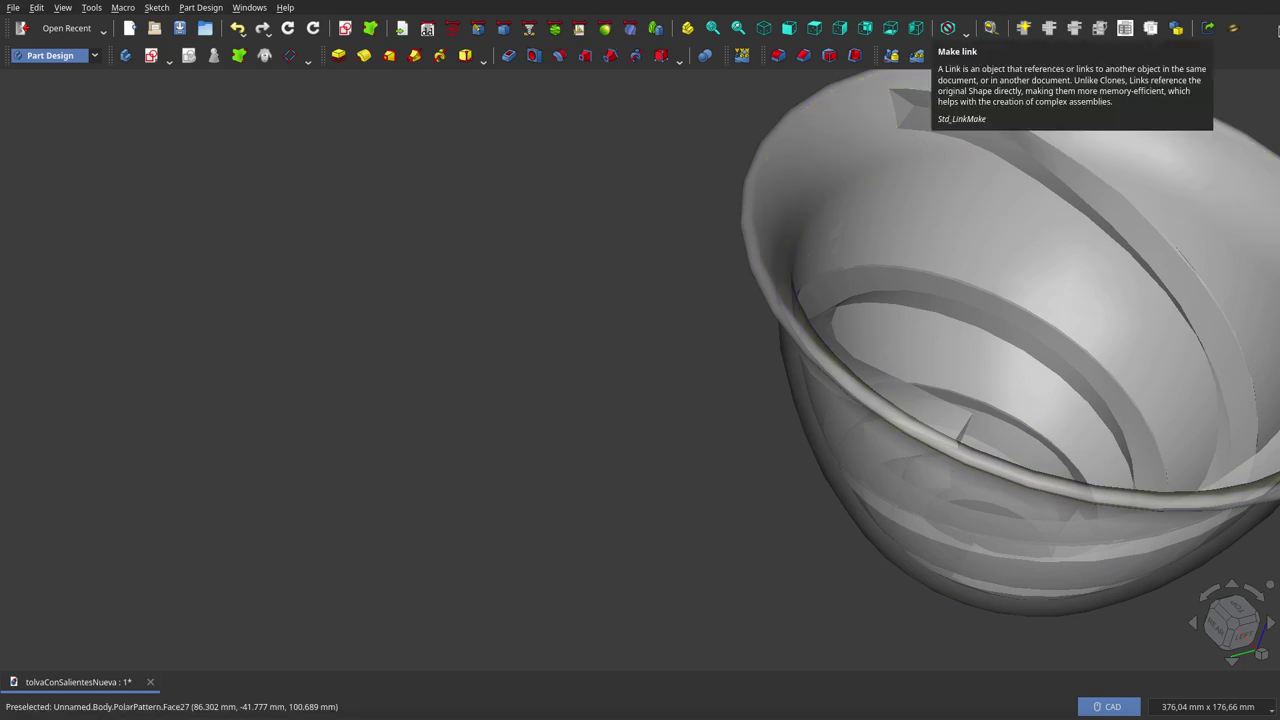
{"action": "scroll", "coordinate": [429, 400], "scroll_direction": "down", "scroll_amount": 2}
{"action": "scroll", "coordinate": [429, 400], "scroll_direction": "down", "scroll_amount": 1}
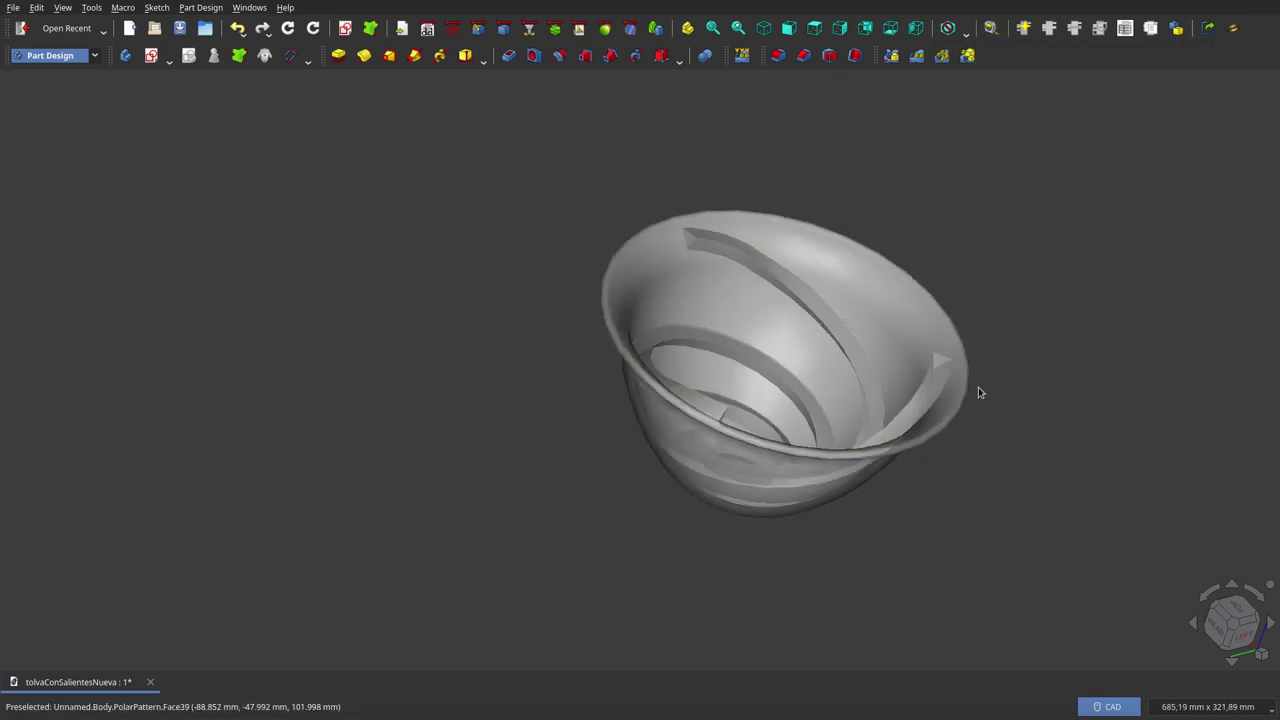
{"action": "scroll", "coordinate": [978, 380], "scroll_direction": "up", "scroll_amount": 2}
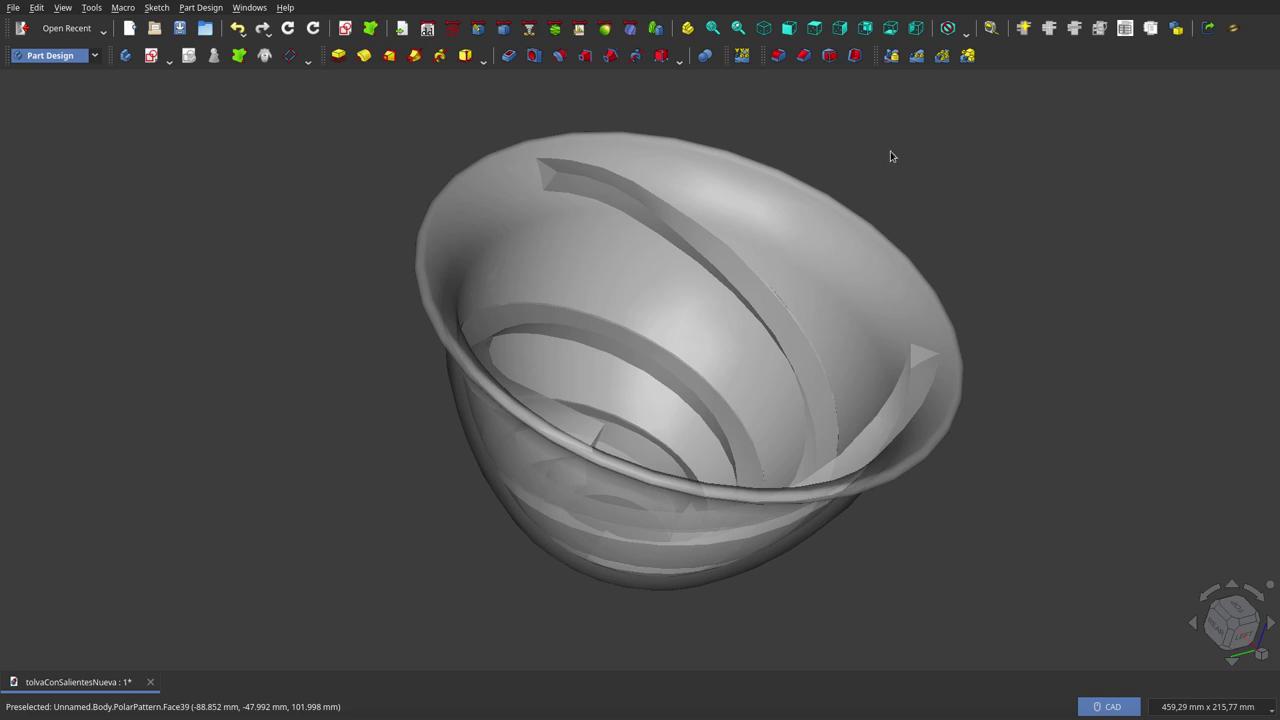
- Switch to the Sketcher workbench and open the curved path Sketch for editing
{"action": "left_click", "coordinate": [453, 27]}
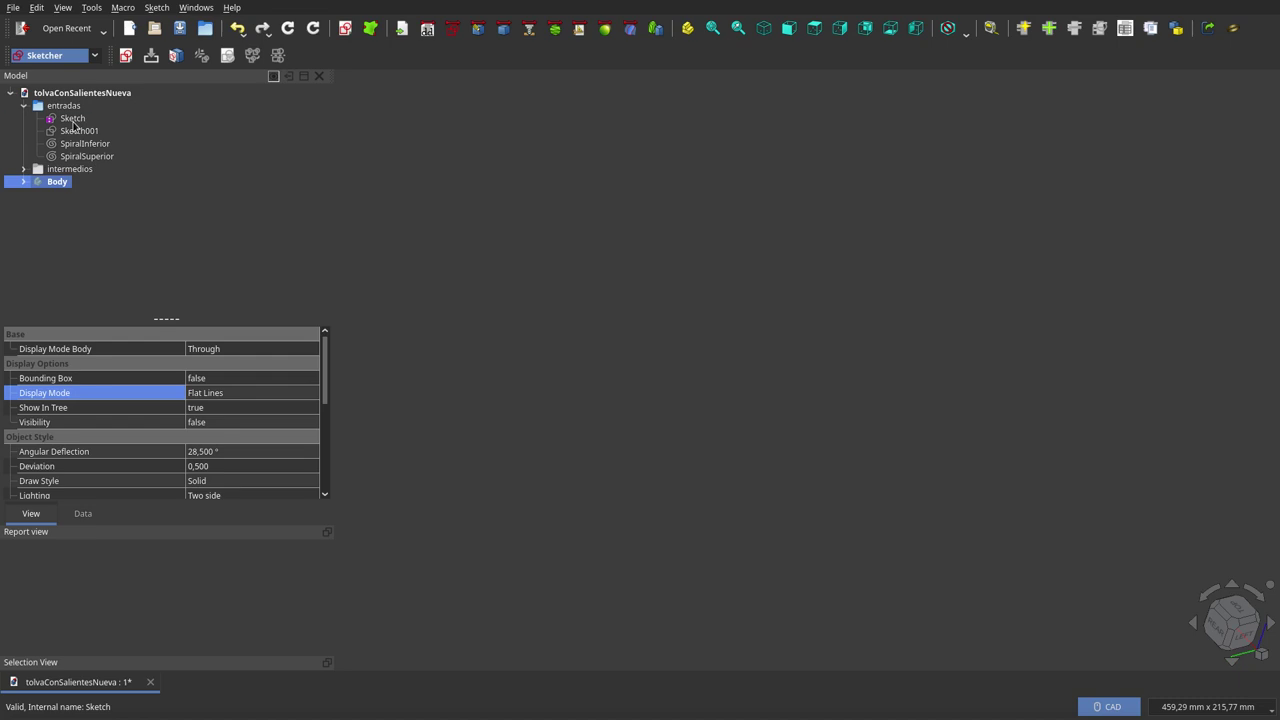
{"action": "double_click", "coordinate": [73, 124]}
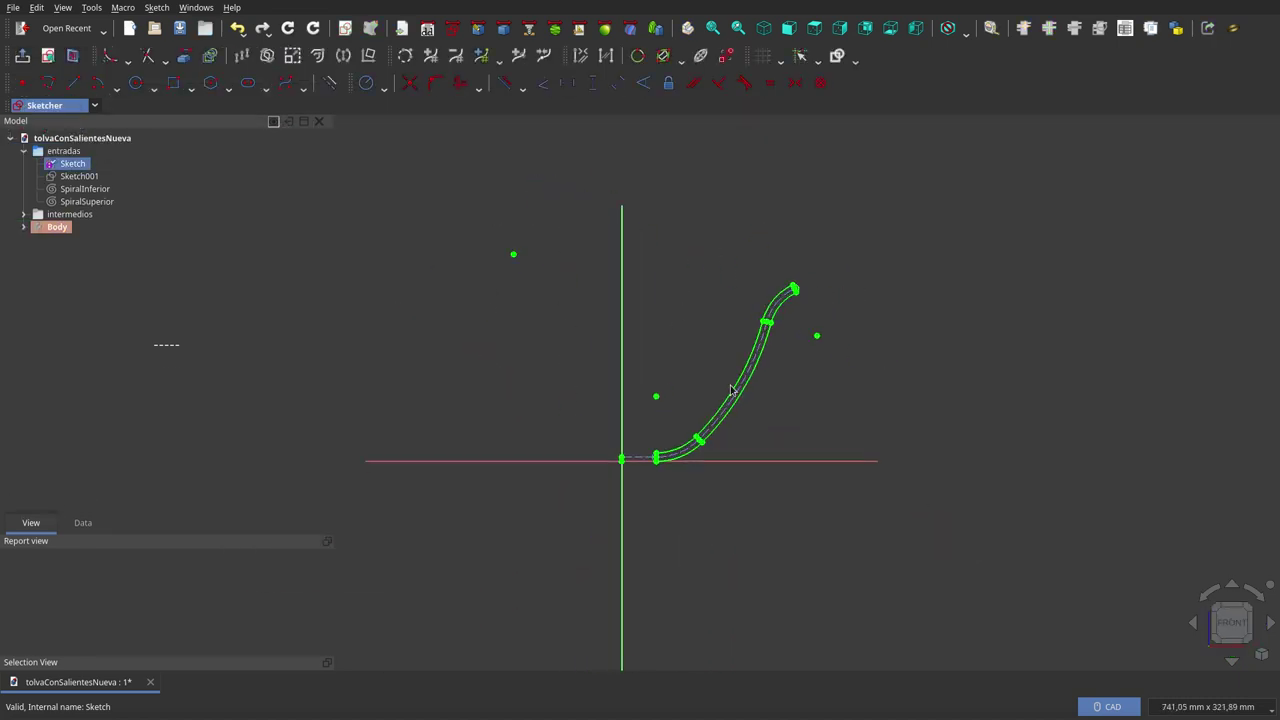
{"action": "scroll", "coordinate": [731, 390], "scroll_direction": "up", "scroll_amount": 3}
{"action": "scroll", "coordinate": [729, 391], "scroll_direction": "up", "scroll_amount": 2}
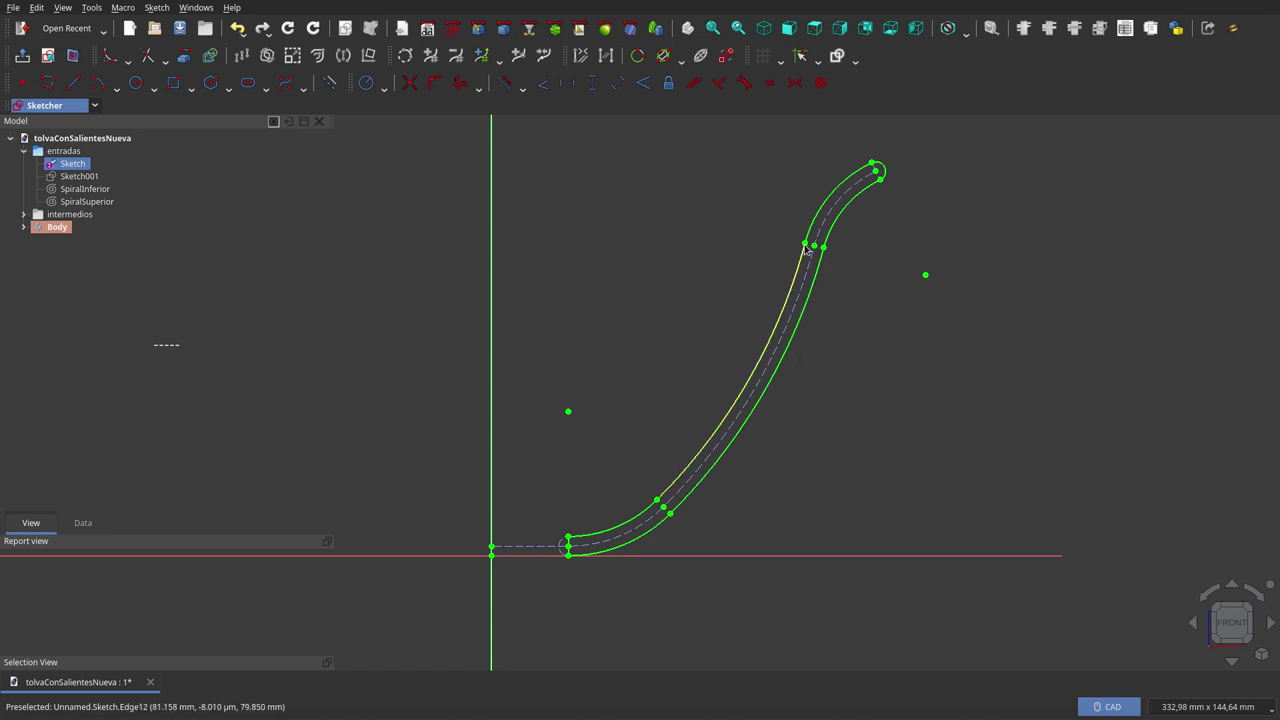
{"action": "scroll", "coordinate": [806, 248], "scroll_direction": "up", "scroll_amount": 1}
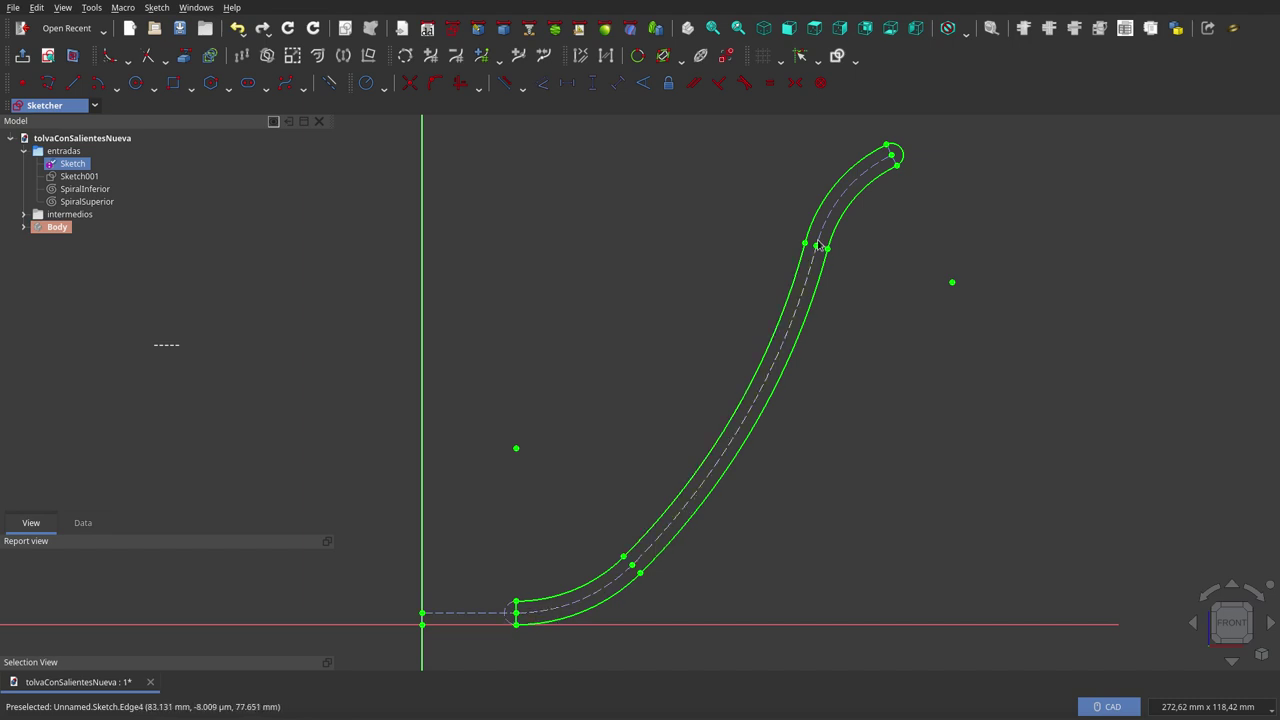
{"action": "scroll", "coordinate": [866, 397], "scroll_direction": "down", "scroll_amount": 1}
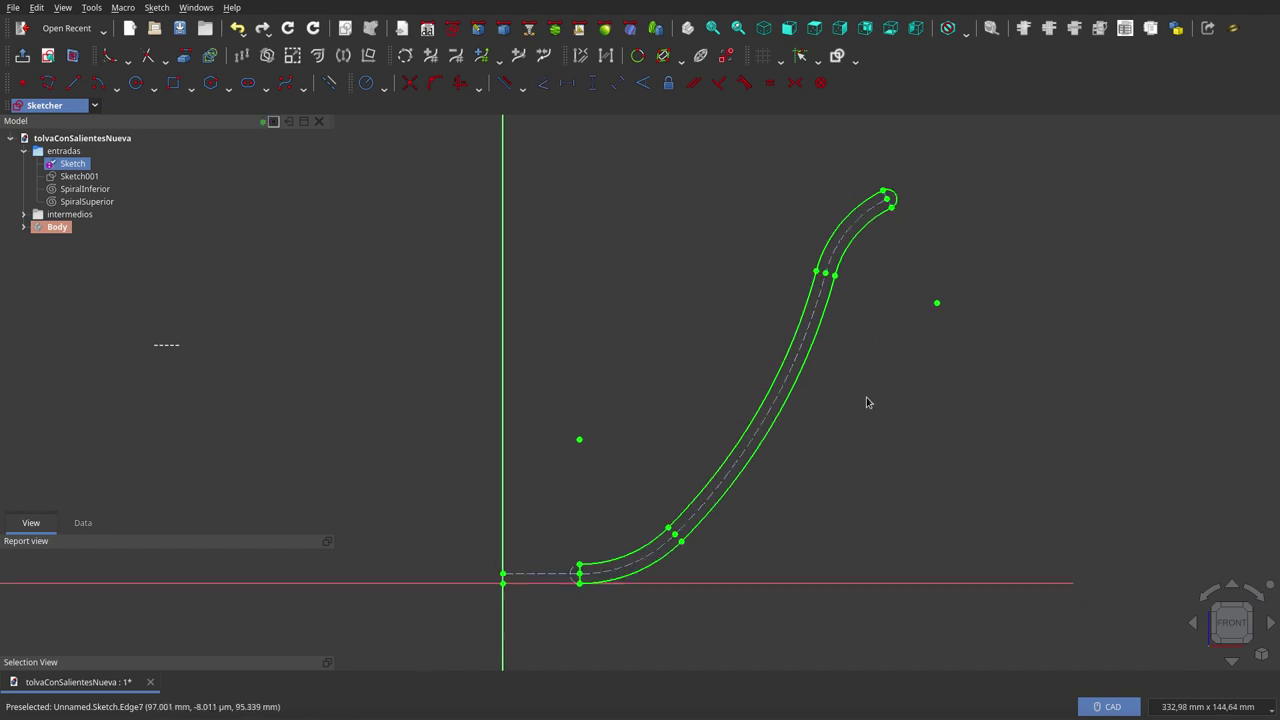
- Select the profile's middle construction curve to inspect it, then close the sketch
{"action": "left_click", "coordinate": [762, 428]}
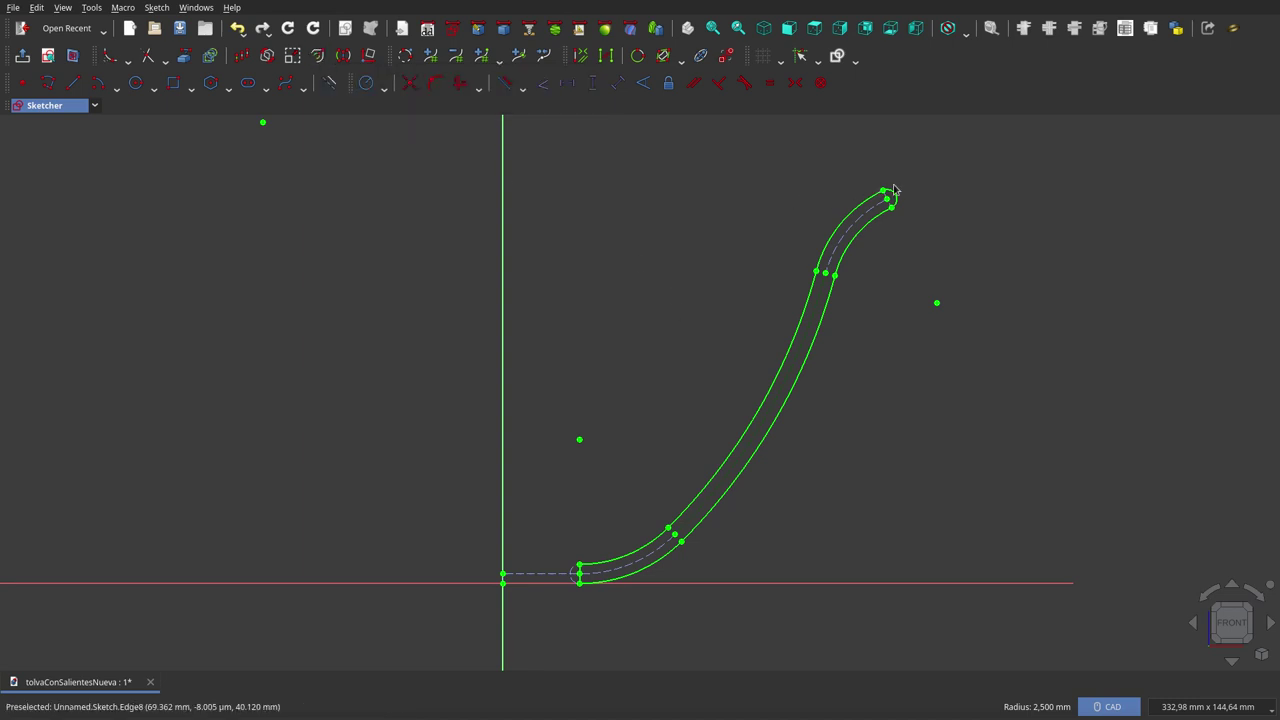
{"action": "scroll", "coordinate": [600, 583], "scroll_direction": "up", "scroll_amount": 3}
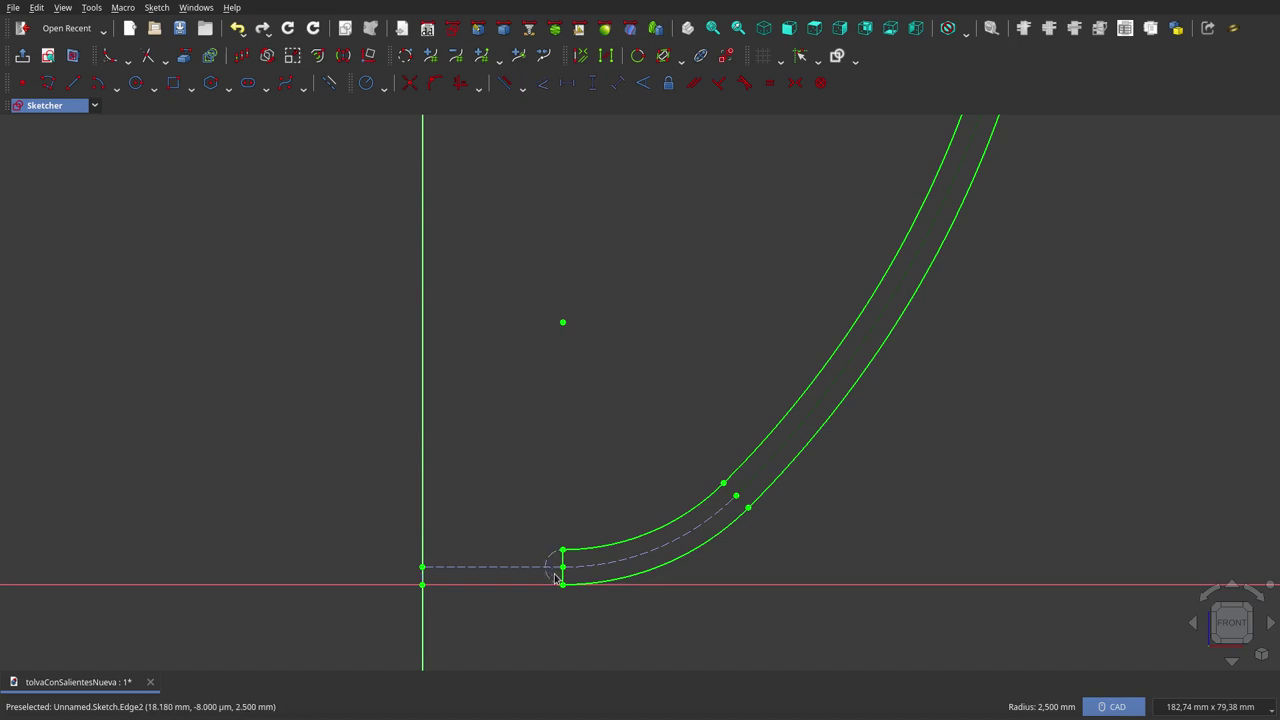
{"action": "scroll", "coordinate": [510, 484], "scroll_direction": "down", "scroll_amount": 2}
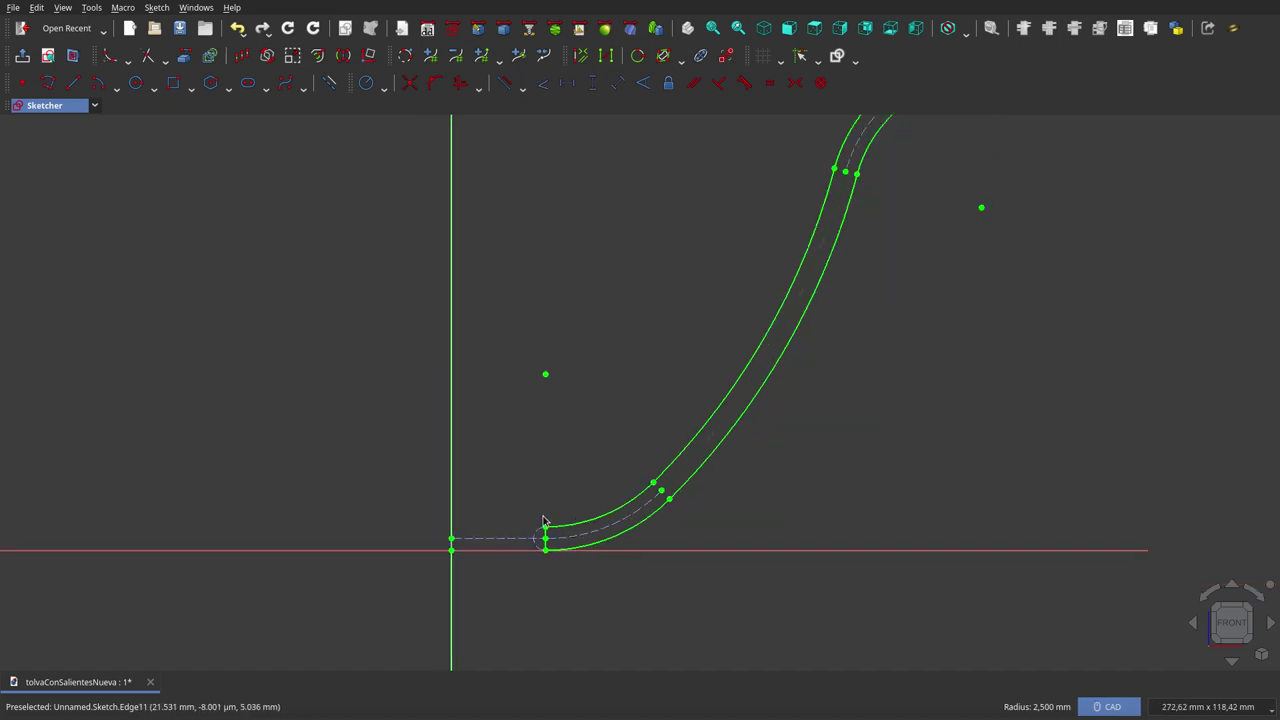
{"action": "scroll", "coordinate": [540, 537], "scroll_direction": "down", "scroll_amount": 3}
{"action": "scroll", "coordinate": [777, 317], "scroll_direction": "up", "scroll_amount": 2}
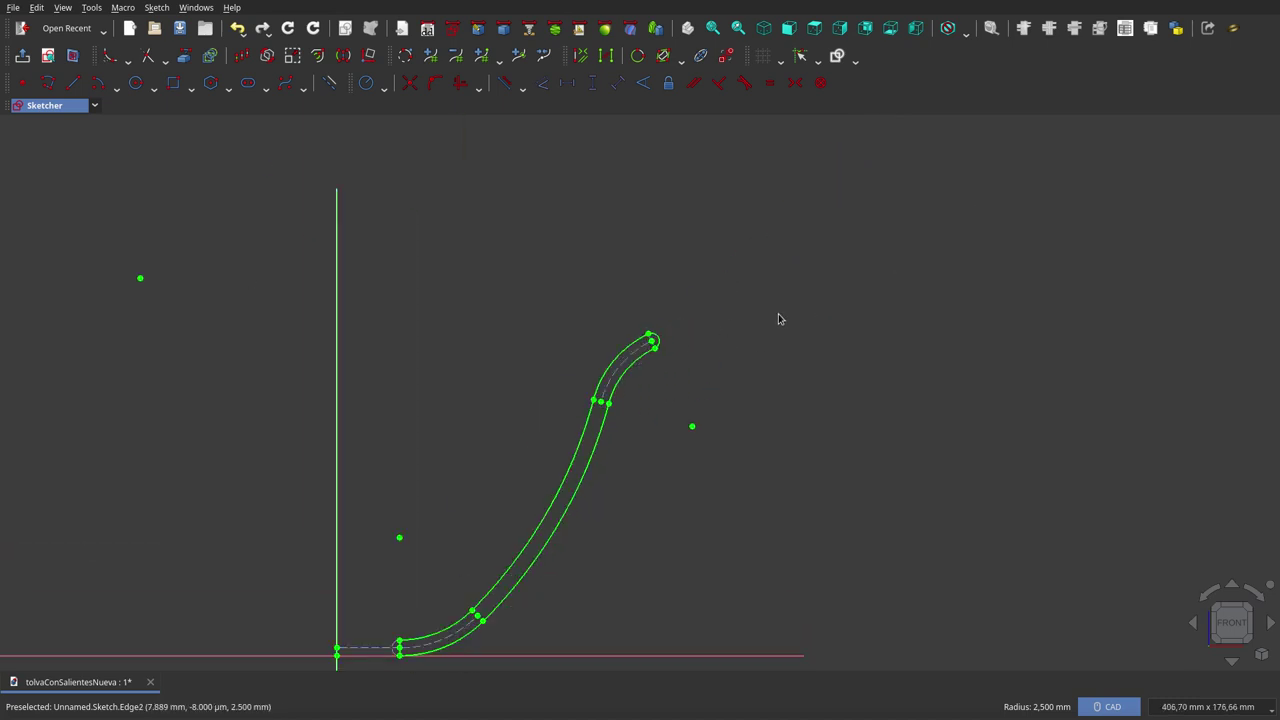
{"action": "scroll", "coordinate": [771, 414], "scroll_direction": "down", "scroll_amount": 4}
{"action": "scroll", "coordinate": [702, 439], "scroll_direction": "up", "scroll_amount": 4}
{"action": "scroll", "coordinate": [702, 439], "scroll_direction": "up", "scroll_amount": 2}
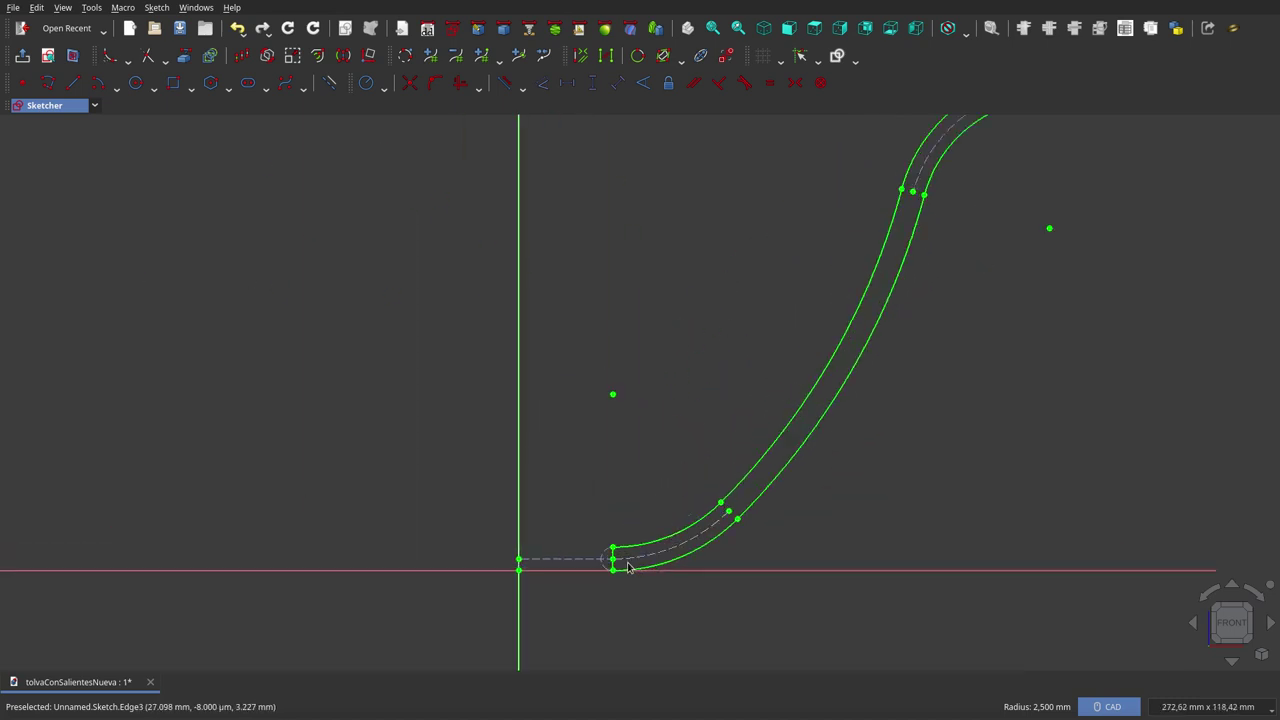
{"action": "scroll", "coordinate": [658, 414], "scroll_direction": "down", "scroll_amount": 3}
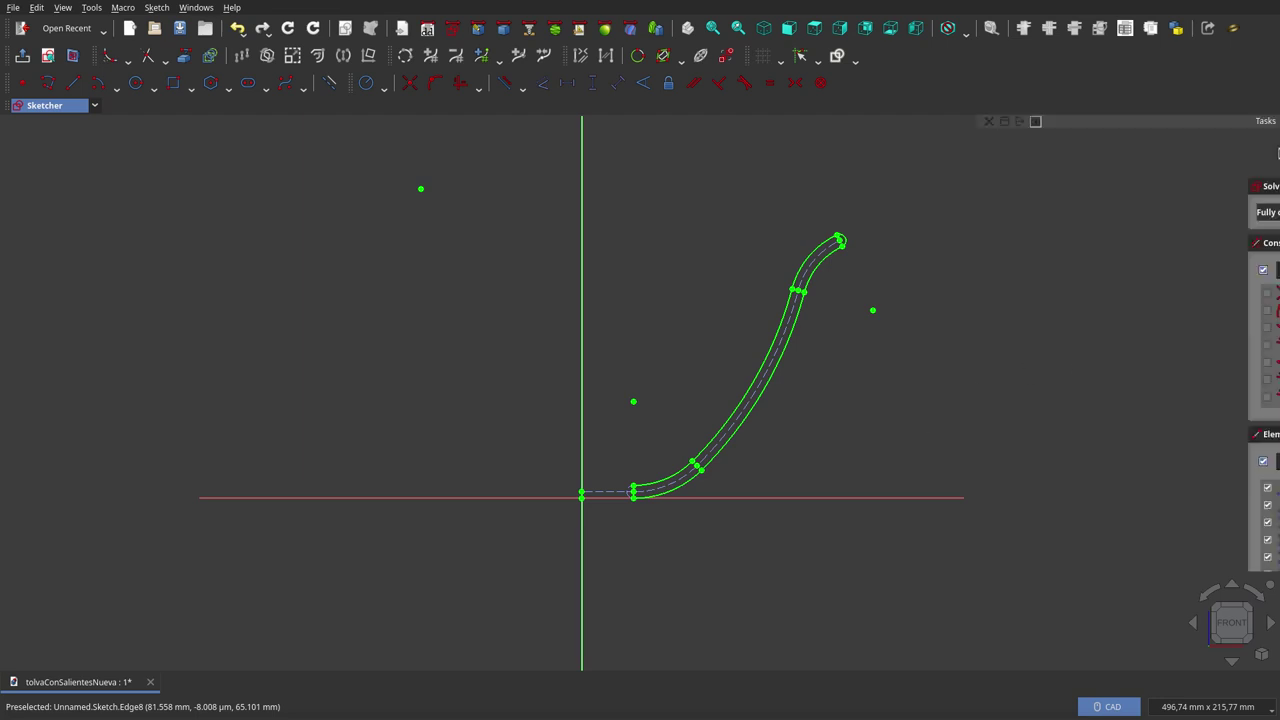
{"action": "left_click", "coordinate": [1127, 155]}
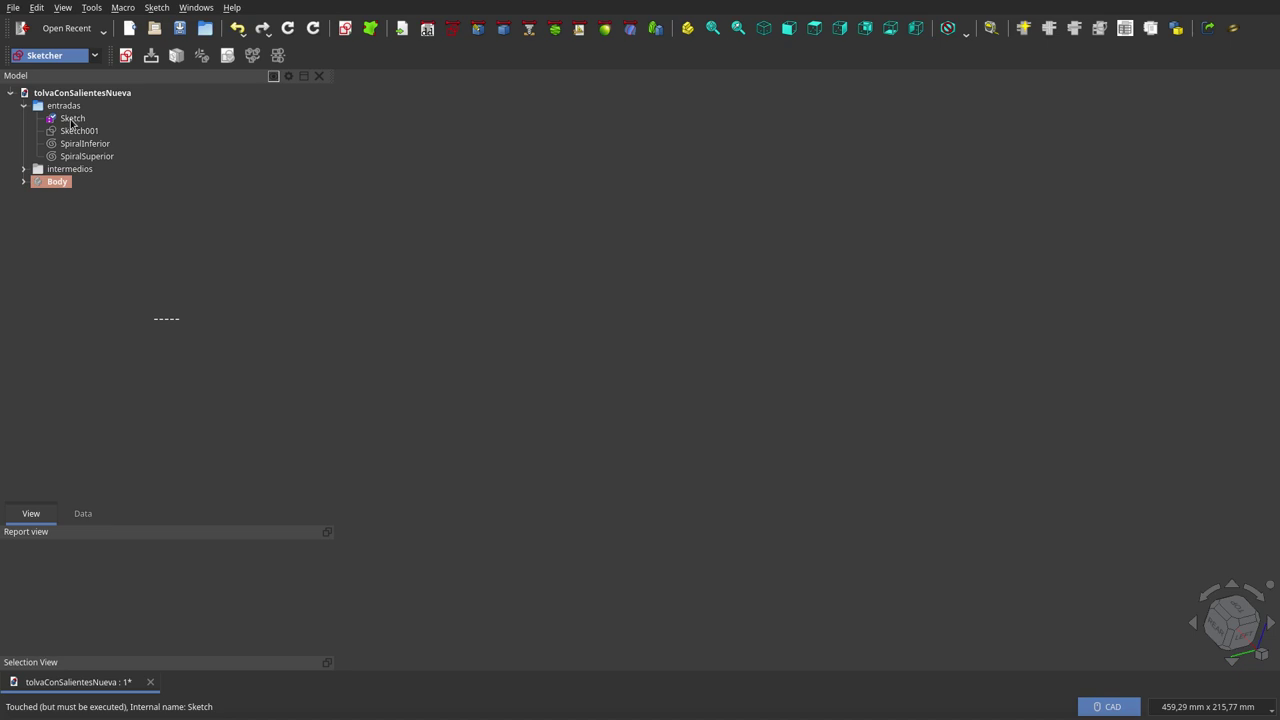
- Open Sketch001 for editing and hide its constraint dimensions
{"action": "left_click", "coordinate": [72, 119]}
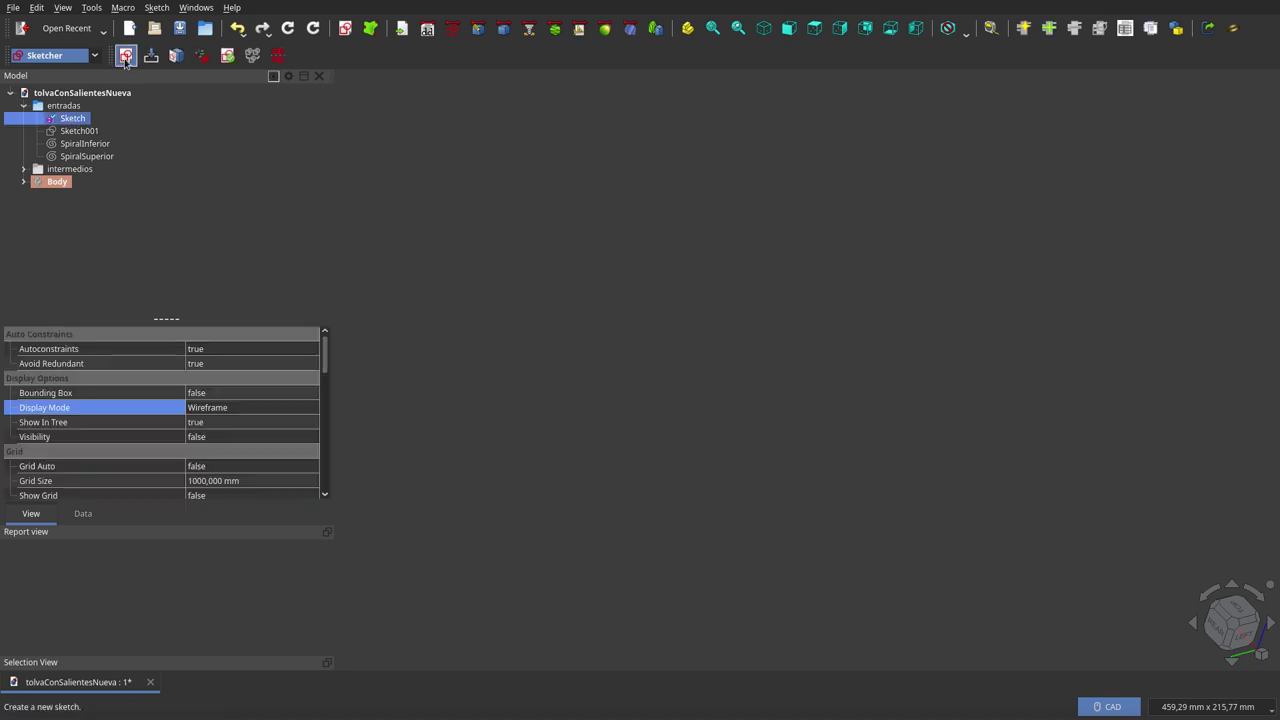
{"action": "double_click", "coordinate": [87, 134]}
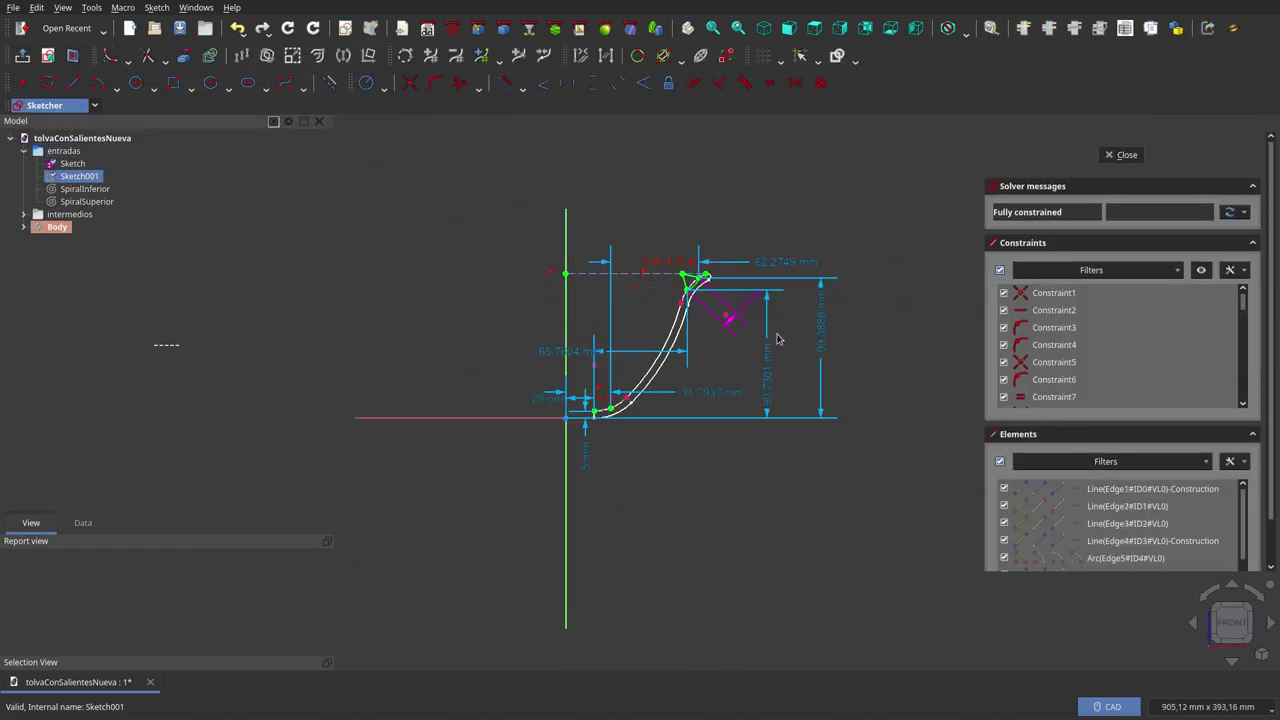
{"action": "scroll", "coordinate": [778, 339], "scroll_direction": "up", "scroll_amount": 4}
{"action": "scroll", "coordinate": [784, 336], "scroll_direction": "down", "scroll_amount": 1}
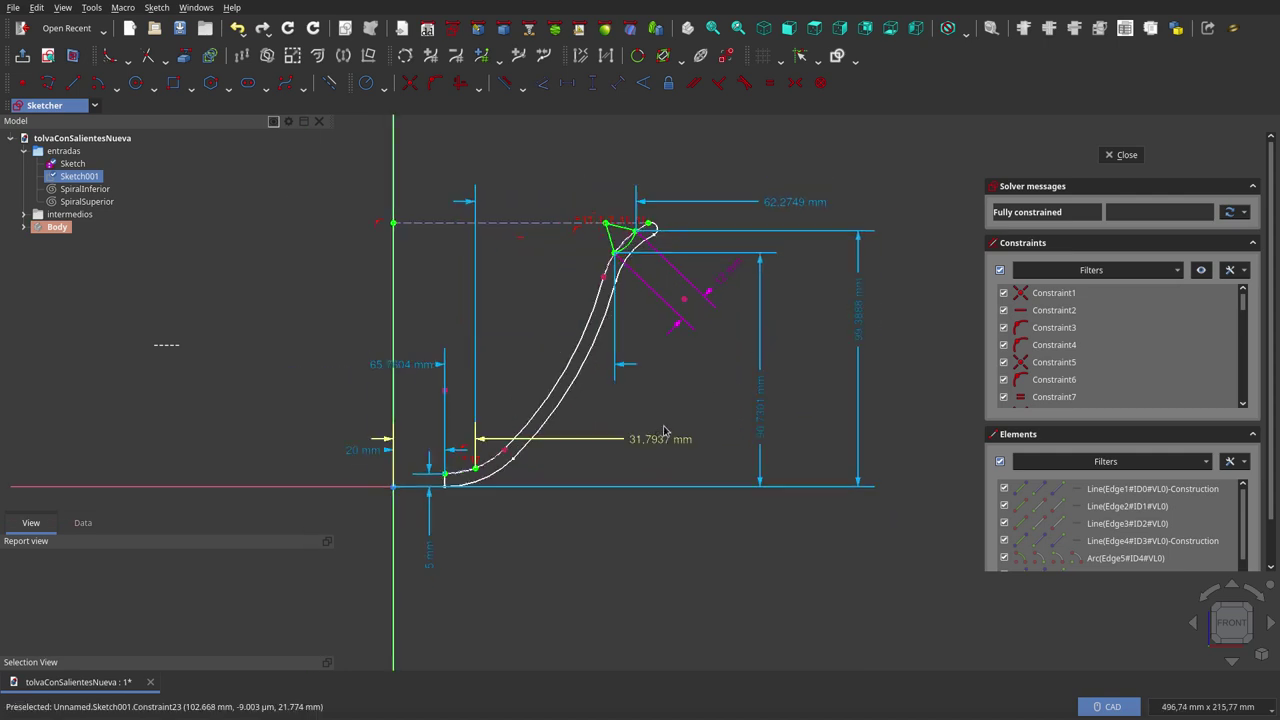
{"action": "left_click", "coordinate": [1200, 270]}
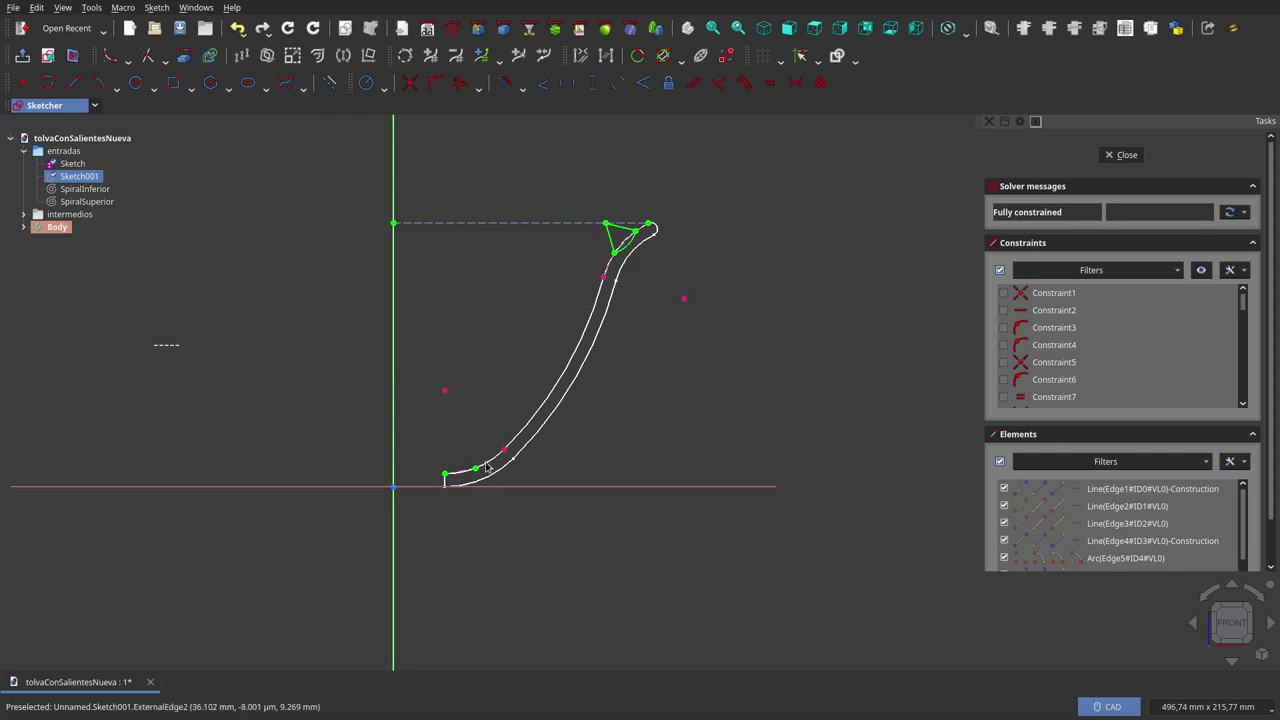
- Toggle the curved Sketch's visibility and zoom around the triangle-and-arc profile
{"action": "scroll", "coordinate": [490, 472], "scroll_direction": "up", "scroll_amount": 4}
{"action": "scroll", "coordinate": [485, 474], "scroll_direction": "up", "scroll_amount": 2}
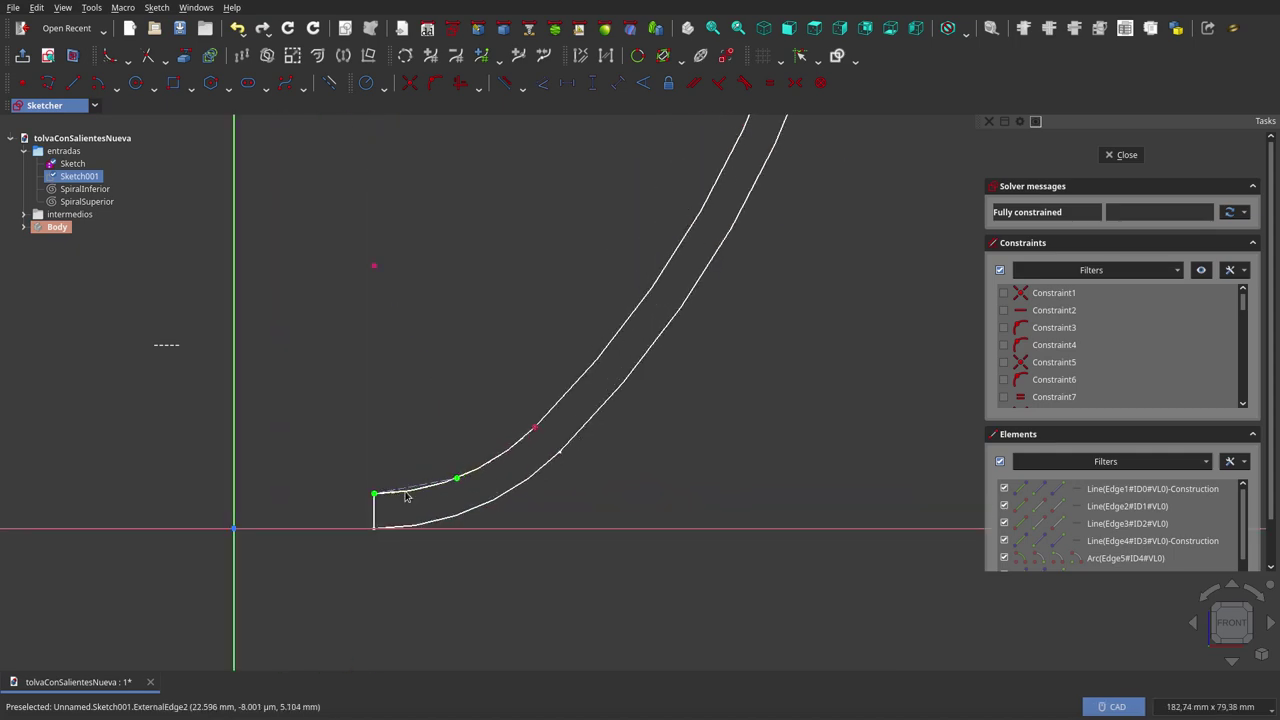
{"action": "left_click", "coordinate": [70, 164]}
{"action": "key", "text": "space"}
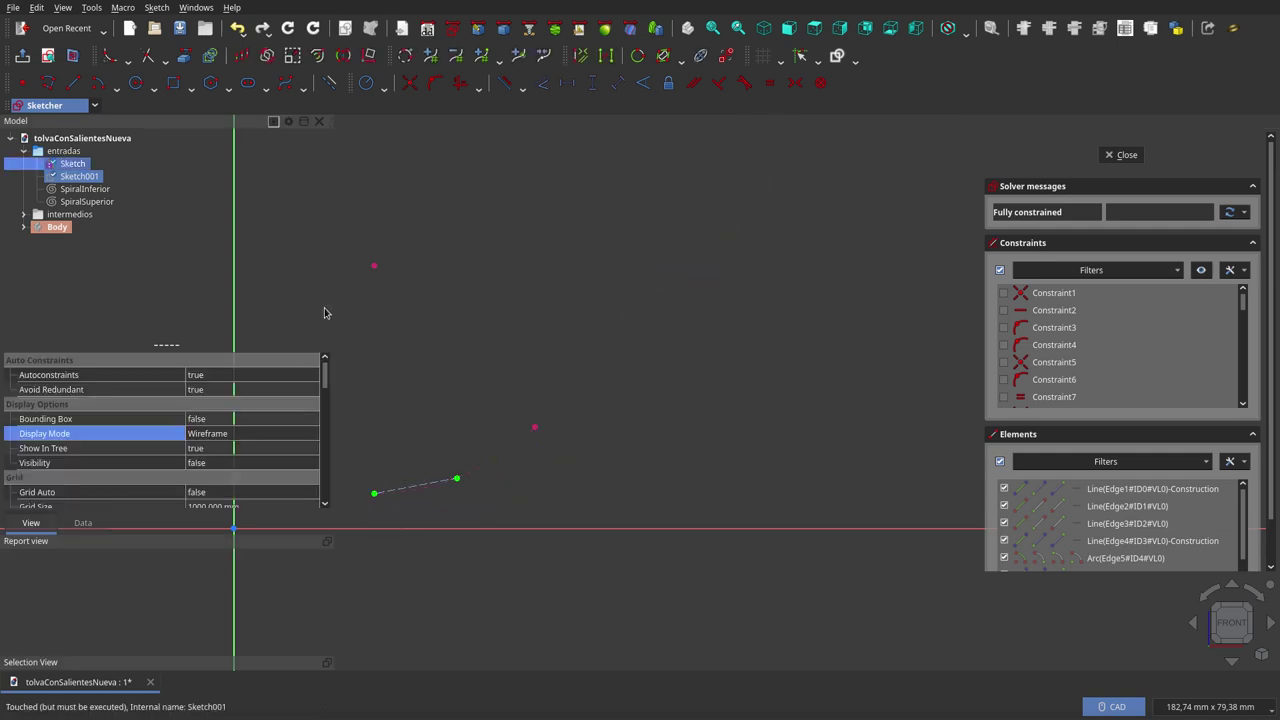
{"action": "scroll", "coordinate": [736, 403], "scroll_direction": "down", "scroll_amount": 4}
{"action": "scroll", "coordinate": [770, 265], "scroll_direction": "up", "scroll_amount": 3}
{"action": "scroll", "coordinate": [766, 263], "scroll_direction": "up", "scroll_amount": 2}
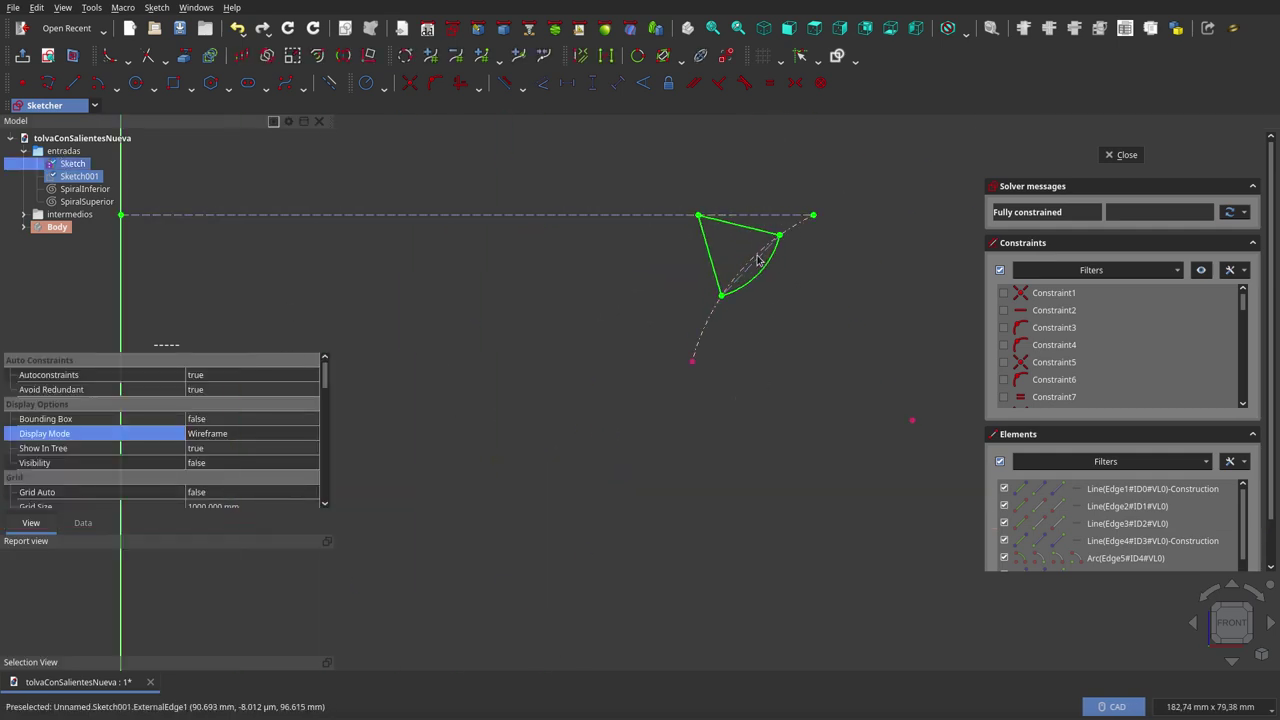
{"action": "scroll", "coordinate": [780, 255], "scroll_direction": "down", "scroll_amount": 3}
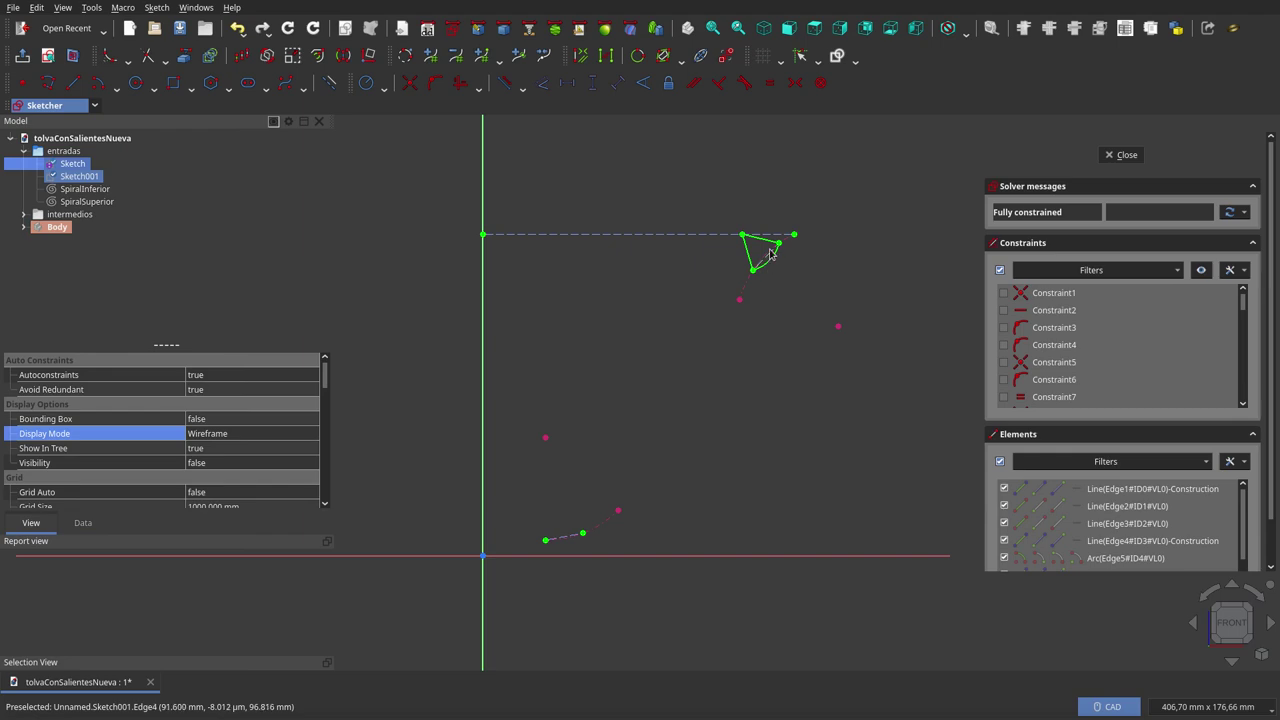
{"action": "scroll", "coordinate": [770, 255], "scroll_direction": "up", "scroll_amount": 2}
{"action": "scroll", "coordinate": [770, 255], "scroll_direction": "up", "scroll_amount": 2}
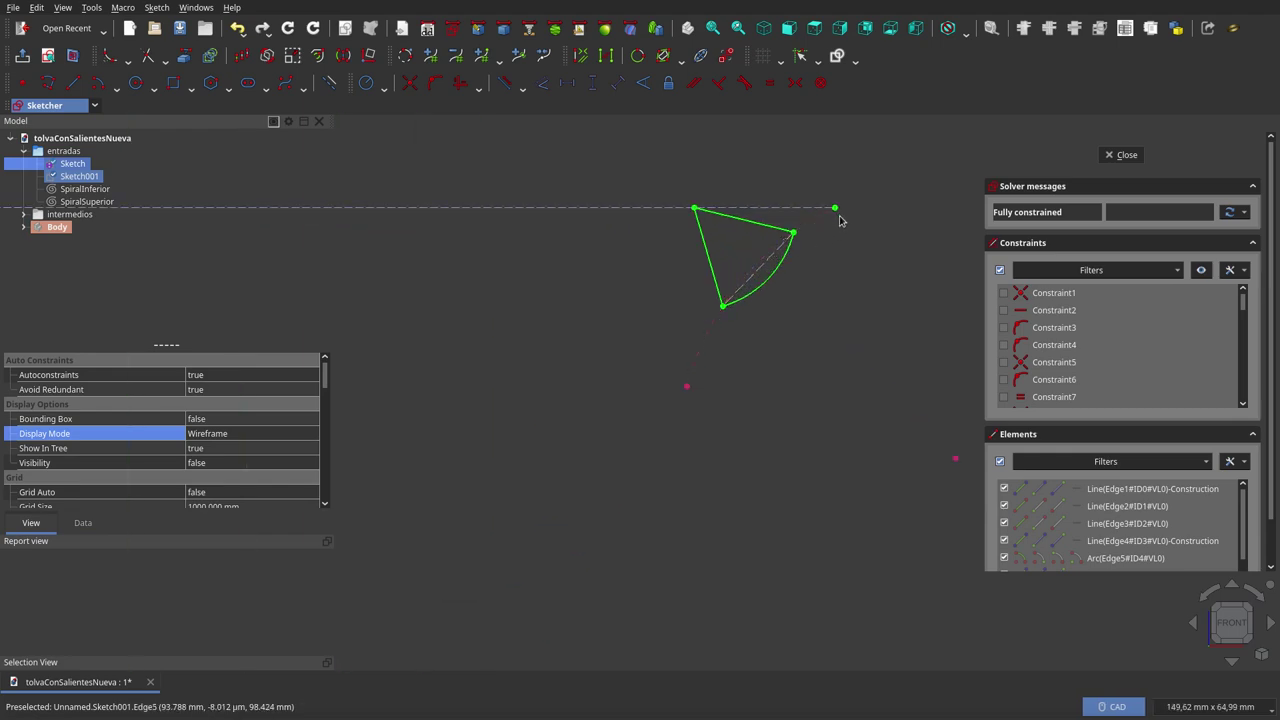
{"action": "scroll", "coordinate": [840, 220], "scroll_direction": "down", "scroll_amount": 1}
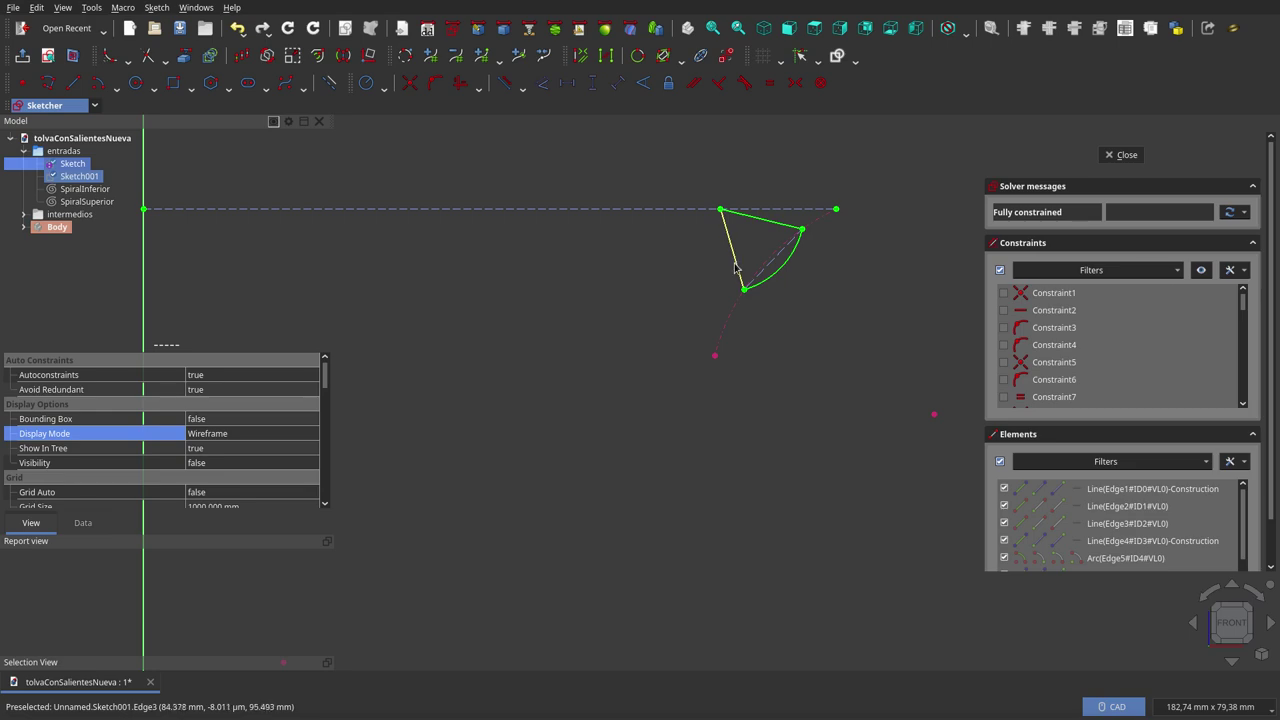
{"action": "scroll", "coordinate": [722, 212], "scroll_direction": "down", "scroll_amount": 1}
{"action": "scroll", "coordinate": [715, 215], "scroll_direction": "down", "scroll_amount": 2}
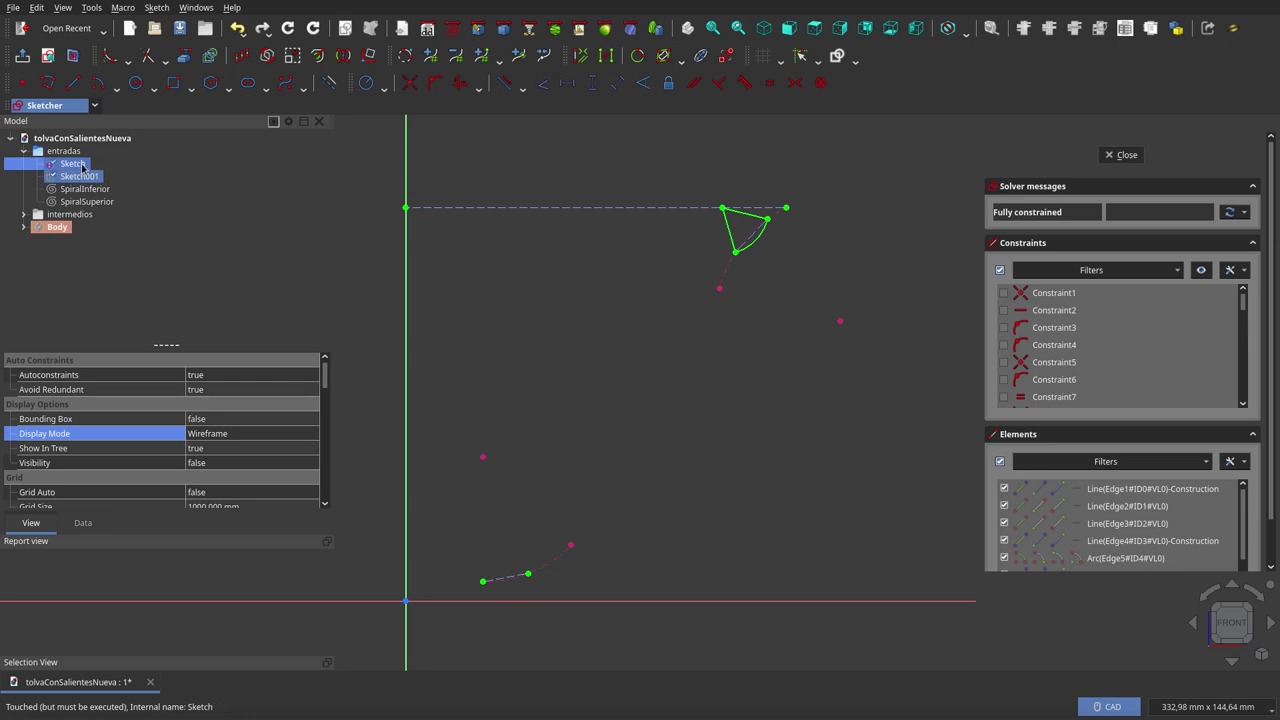
{"action": "scroll", "coordinate": [797, 222], "scroll_direction": "up", "scroll_amount": 3}
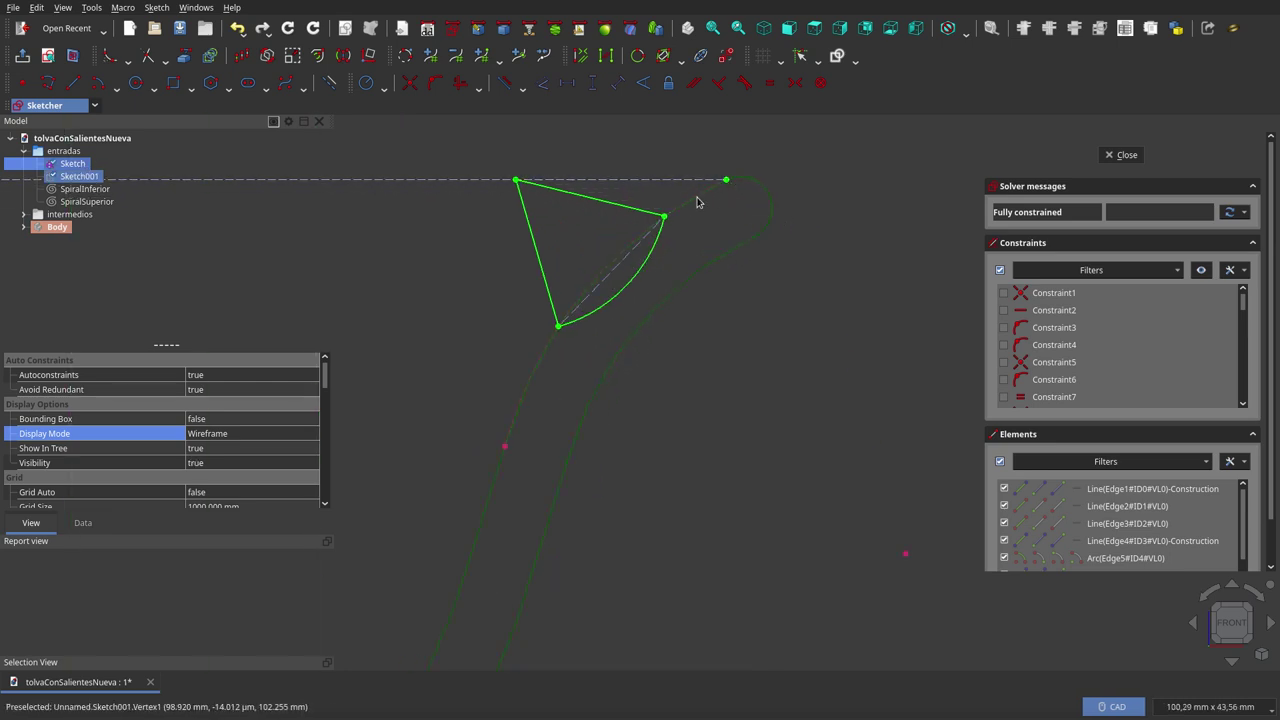
{"action": "scroll", "coordinate": [826, 213], "scroll_direction": "down", "scroll_amount": 5}
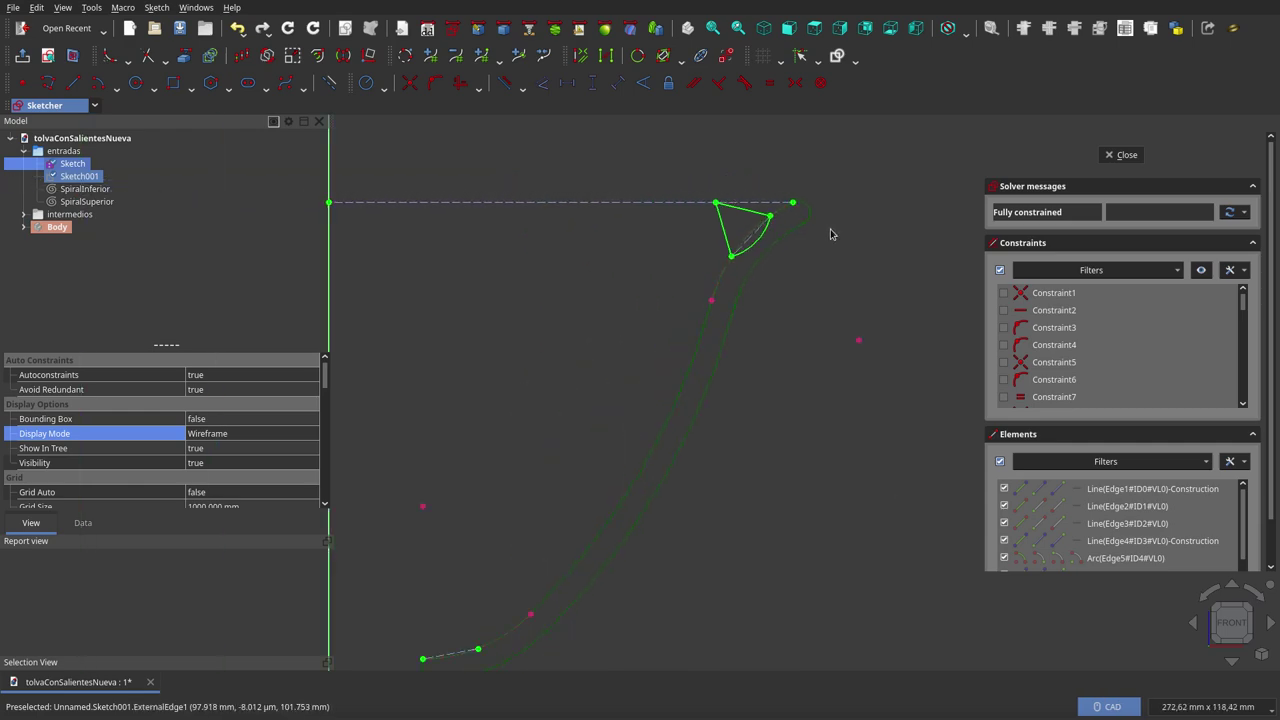
{"action": "scroll", "coordinate": [744, 233], "scroll_direction": "up", "scroll_amount": 3}
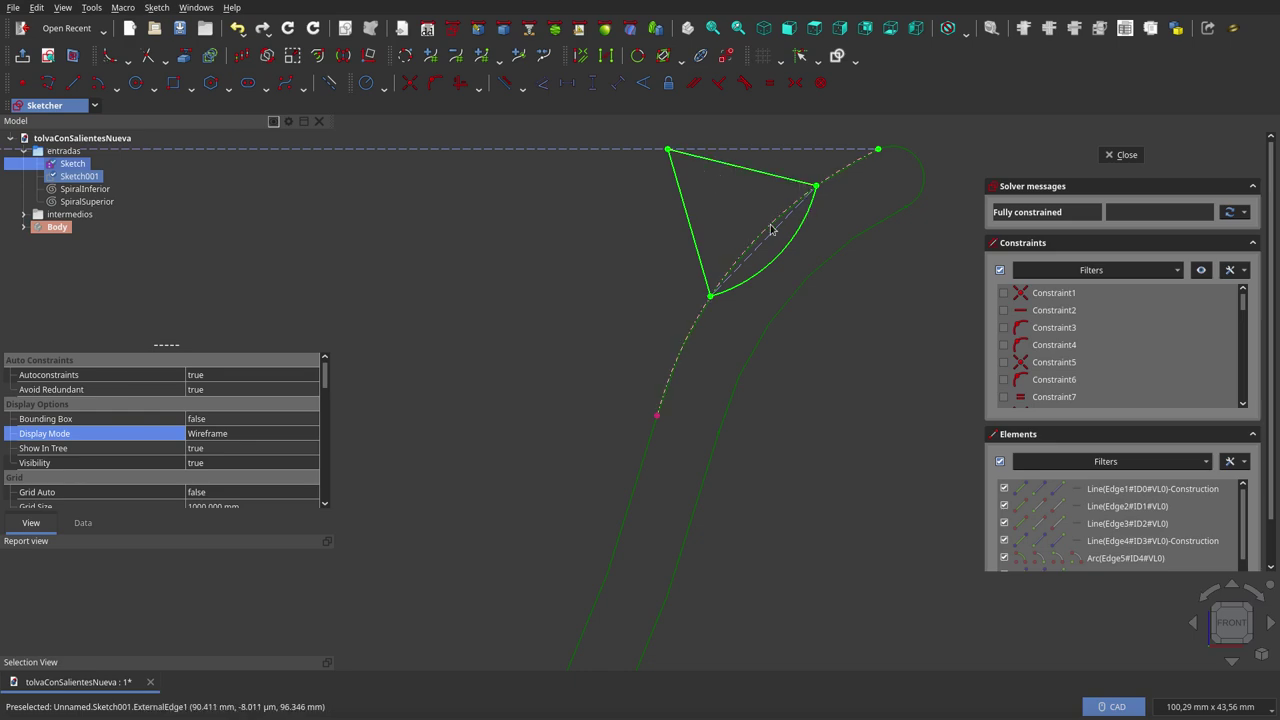
{"action": "scroll", "coordinate": [769, 226], "scroll_direction": "down", "scroll_amount": 1}
{"action": "scroll", "coordinate": [770, 230], "scroll_direction": "down", "scroll_amount": 2}
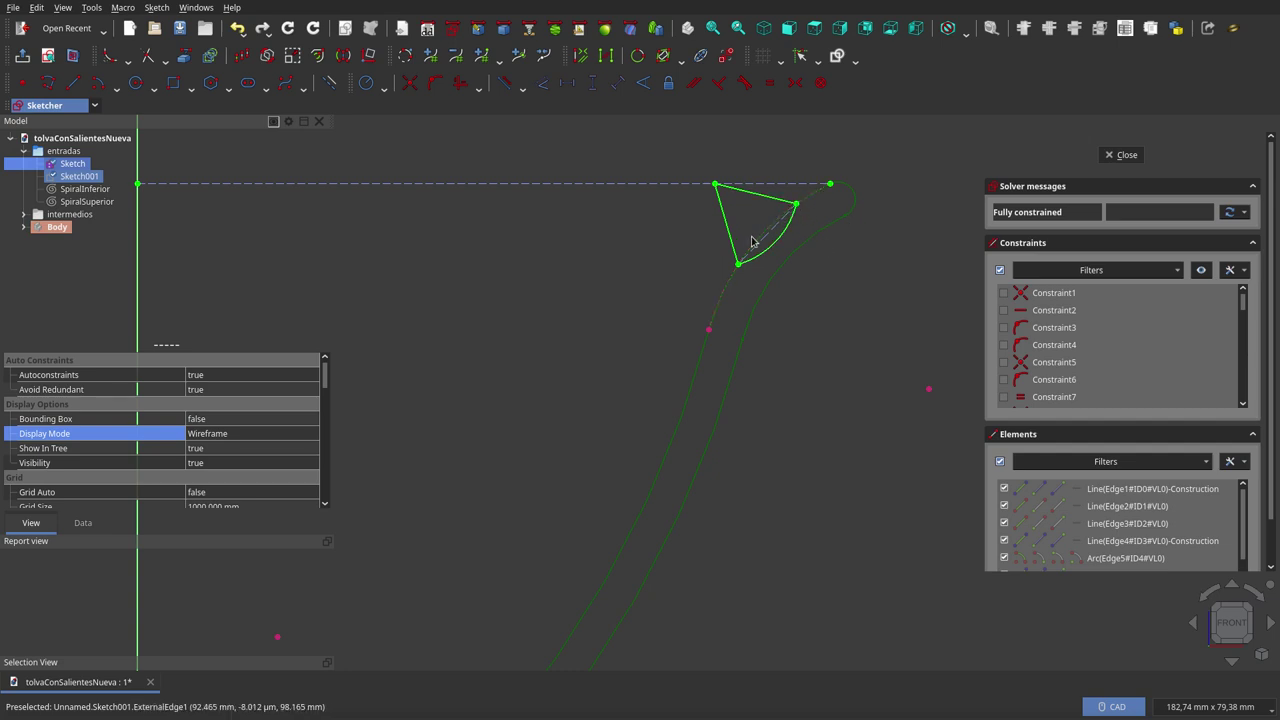
{"action": "scroll", "coordinate": [810, 230], "scroll_direction": "down", "scroll_amount": 2}
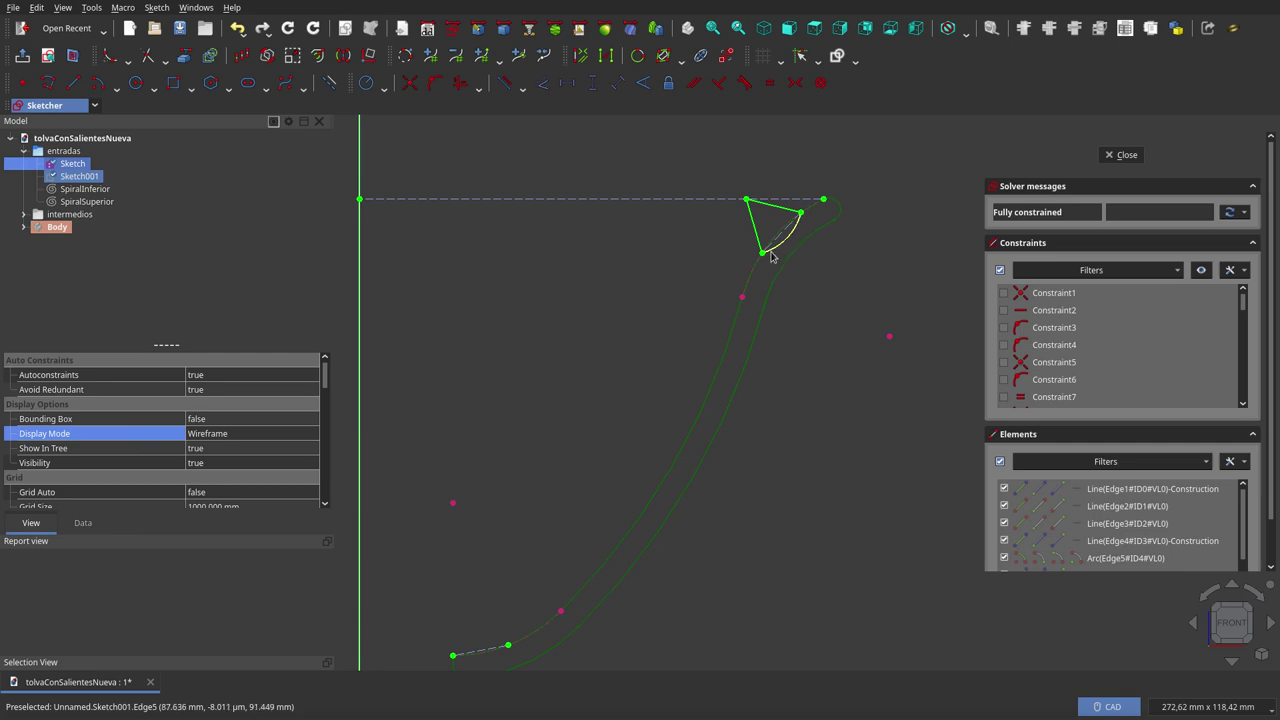
{"action": "scroll", "coordinate": [797, 229], "scroll_direction": "up", "scroll_amount": 5}
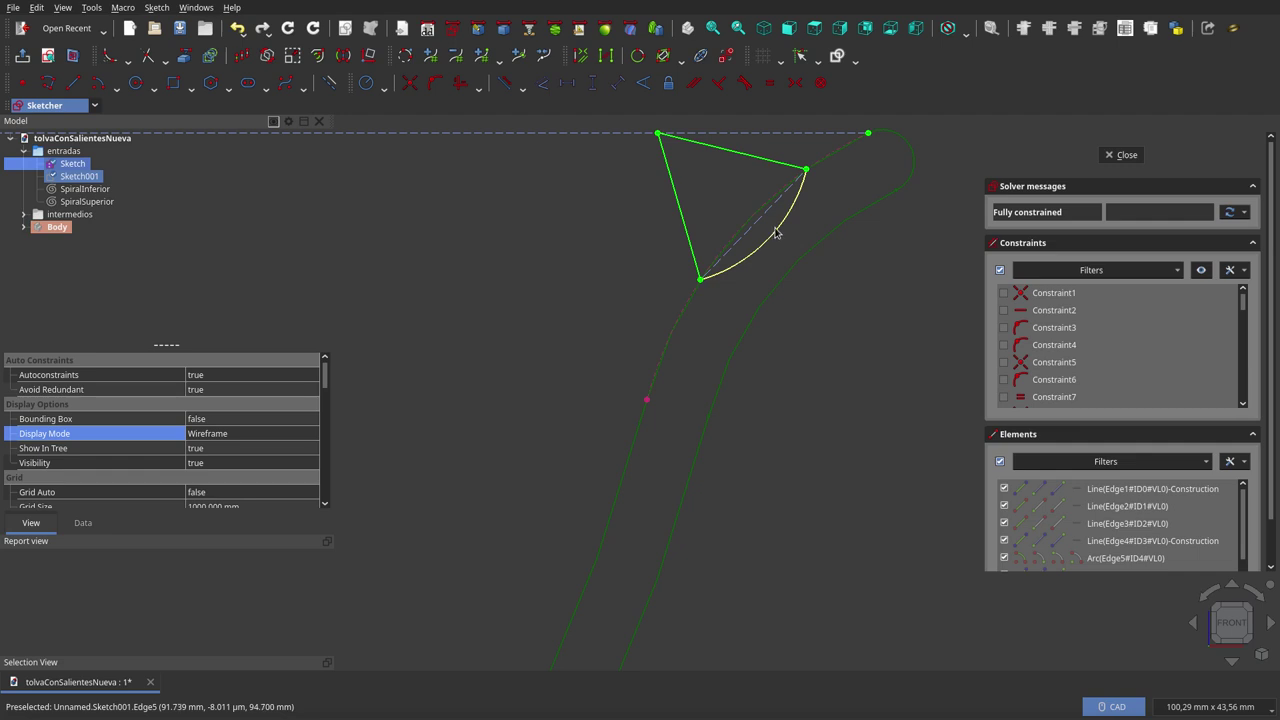
{"action": "scroll", "coordinate": [776, 232], "scroll_direction": "down", "scroll_amount": 1}
{"action": "scroll", "coordinate": [847, 222], "scroll_direction": "down", "scroll_amount": 1}
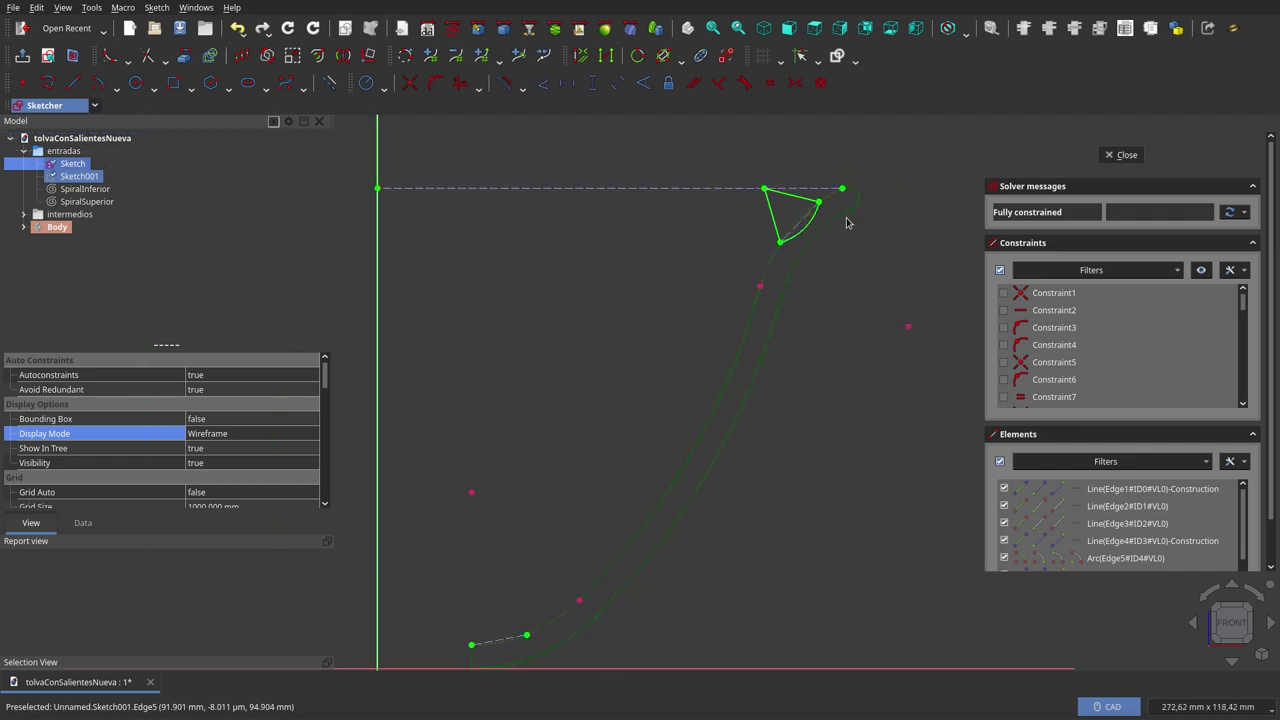
{"action": "scroll", "coordinate": [847, 222], "scroll_direction": "down", "scroll_amount": 1}
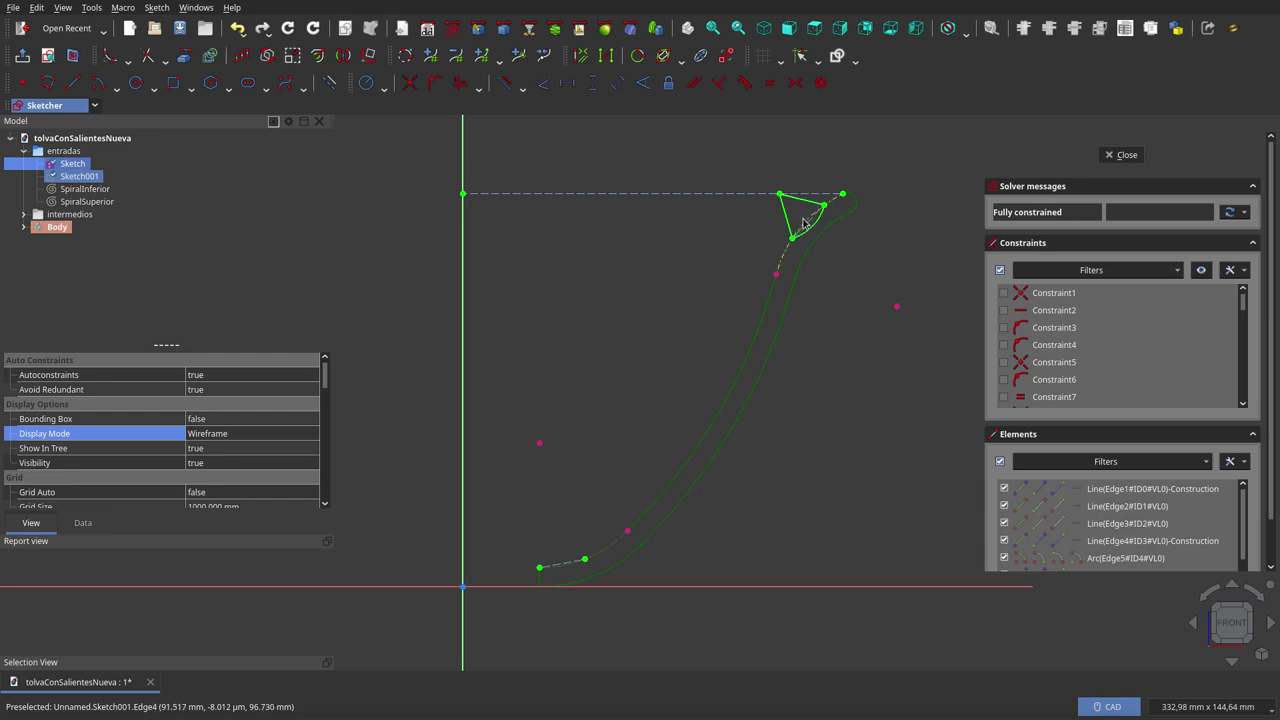
{"action": "scroll", "coordinate": [557, 577], "scroll_direction": "up", "scroll_amount": 5}
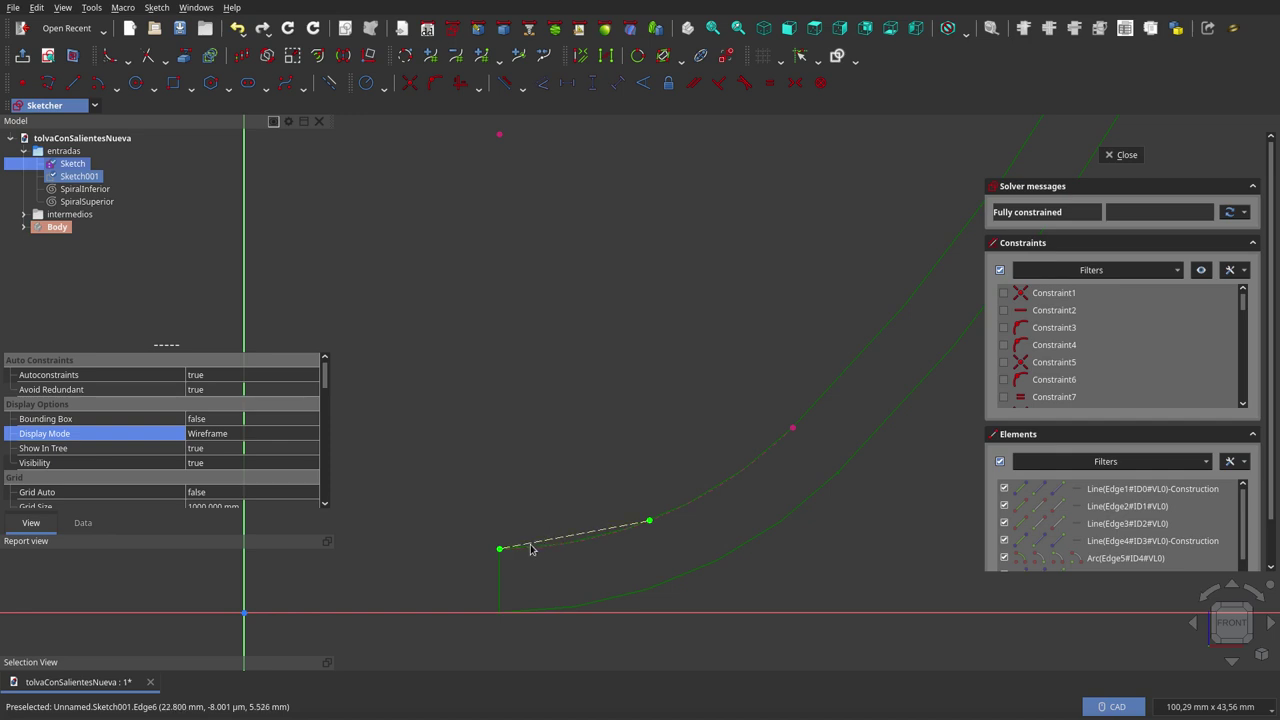
{"action": "scroll", "coordinate": [606, 457], "scroll_direction": "down", "scroll_amount": 4}
{"action": "scroll", "coordinate": [845, 227], "scroll_direction": "down", "scroll_amount": 4}
{"action": "scroll", "coordinate": [845, 227], "scroll_direction": "up", "scroll_amount": 4}
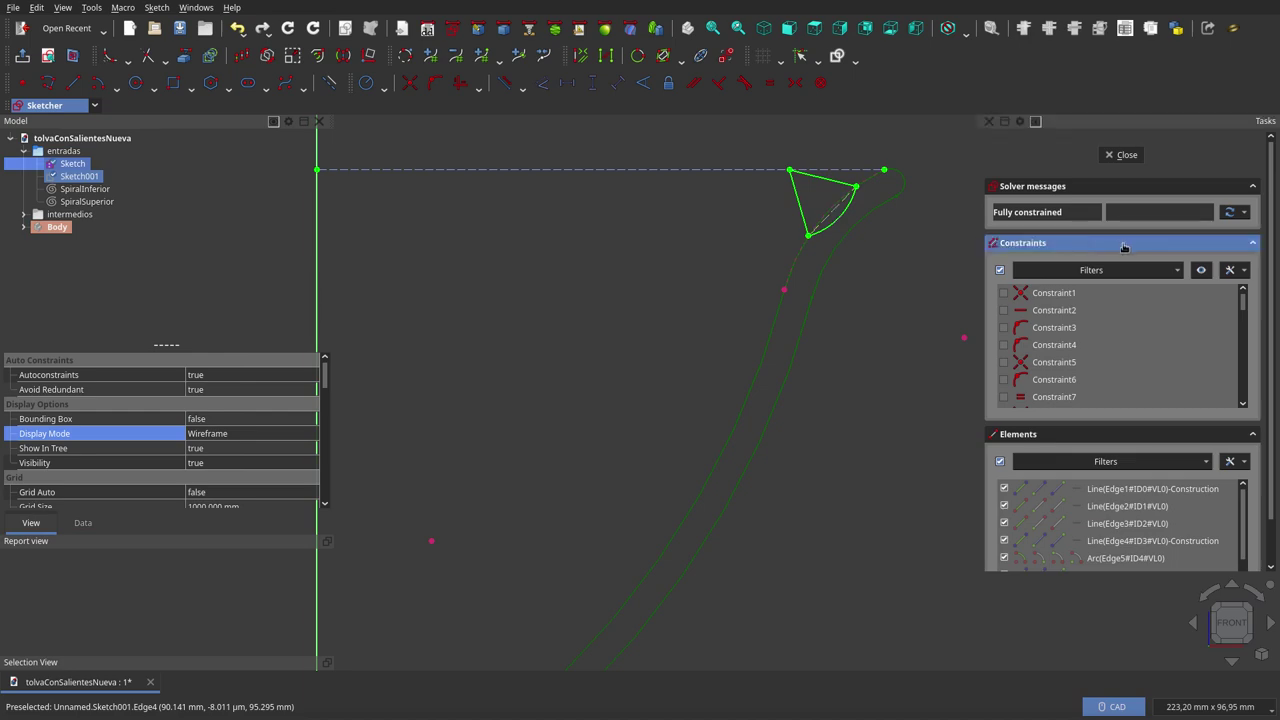
- Show Sketch001's constraint dimensions again and zoom to inspect them
{"action": "left_click", "coordinate": [1201, 270]}
{"action": "scroll", "coordinate": [829, 209], "scroll_direction": "up", "scroll_amount": 2}
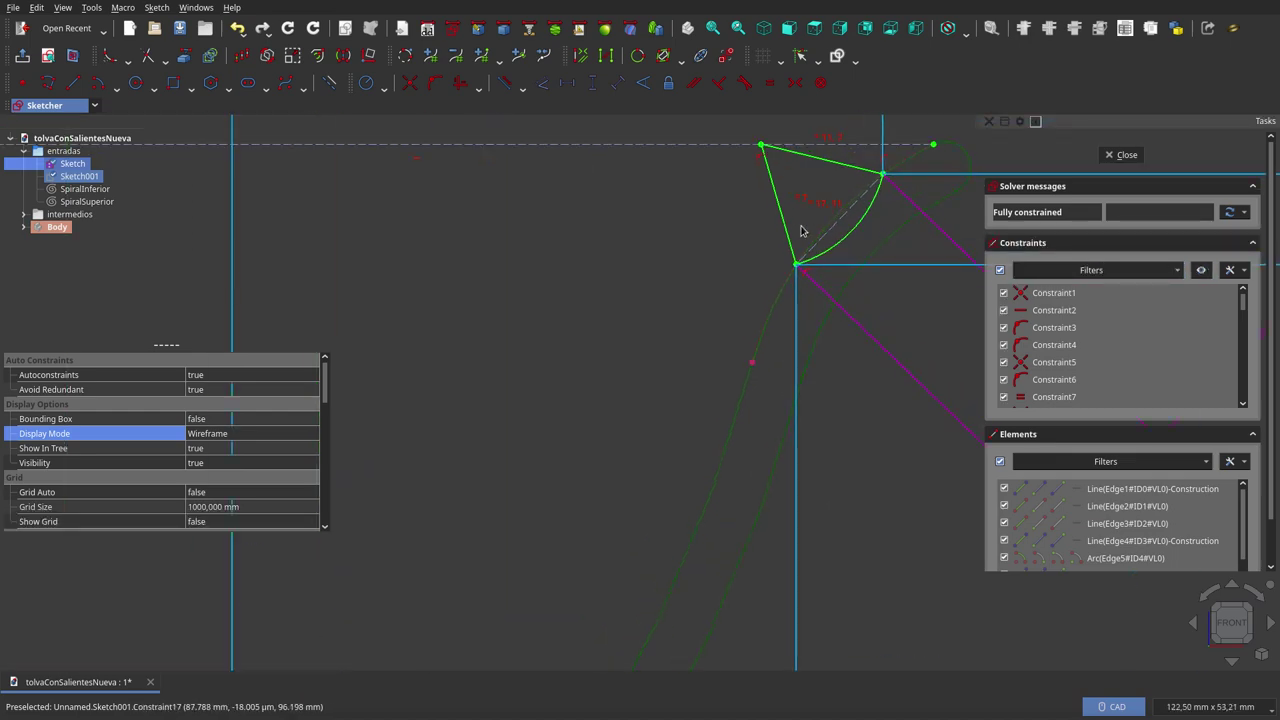
{"action": "scroll", "coordinate": [832, 226], "scroll_direction": "down", "scroll_amount": 4}
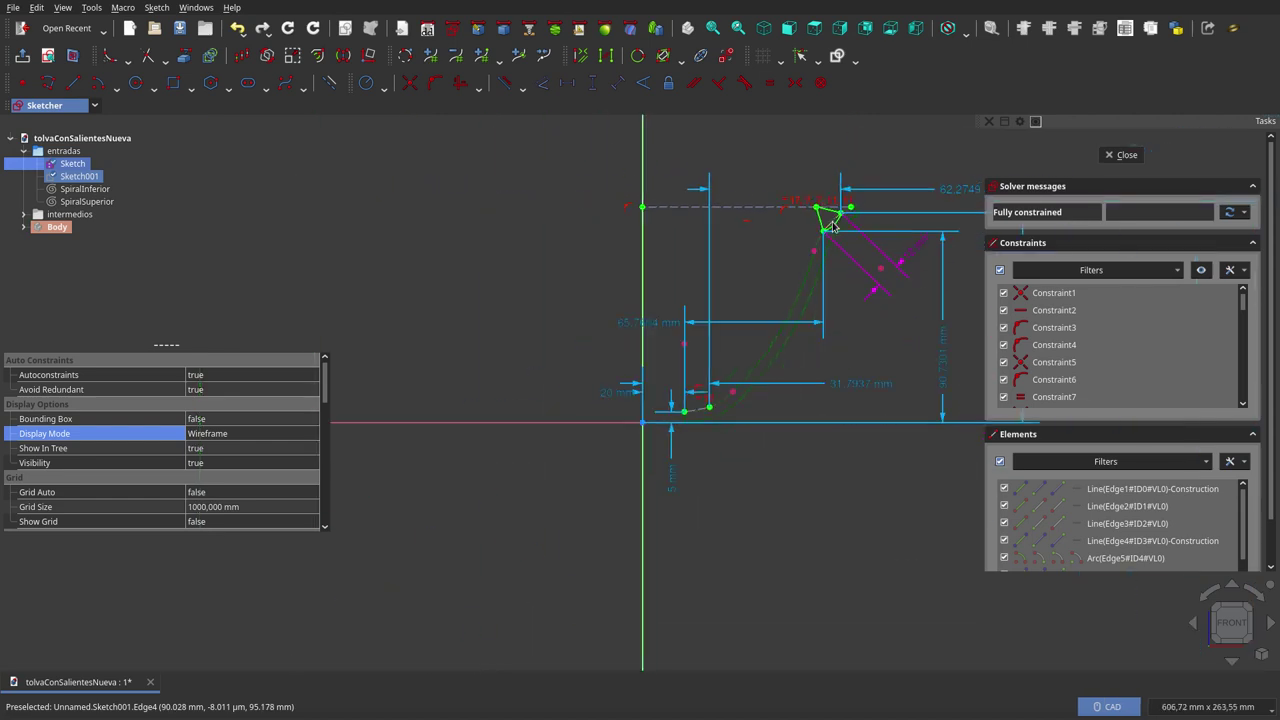
{"action": "scroll", "coordinate": [686, 400], "scroll_direction": "up", "scroll_amount": 3}
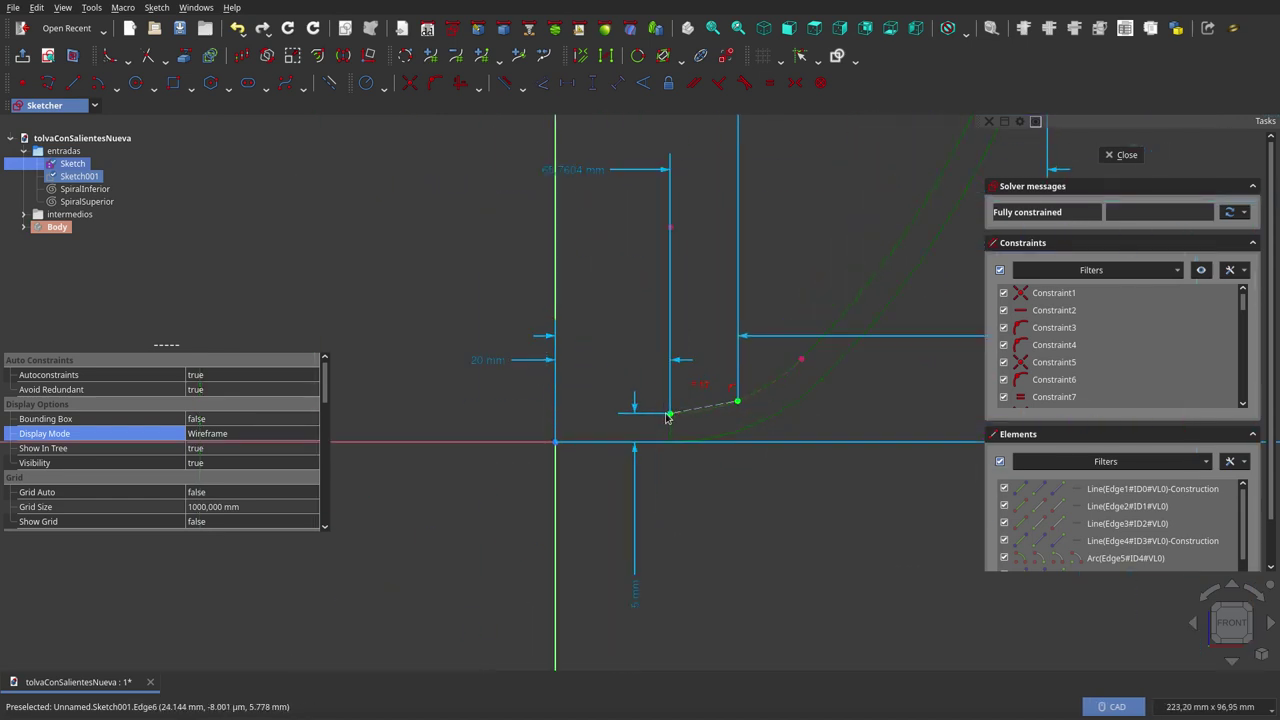
{"action": "scroll", "coordinate": [700, 410], "scroll_direction": "down", "scroll_amount": 3}
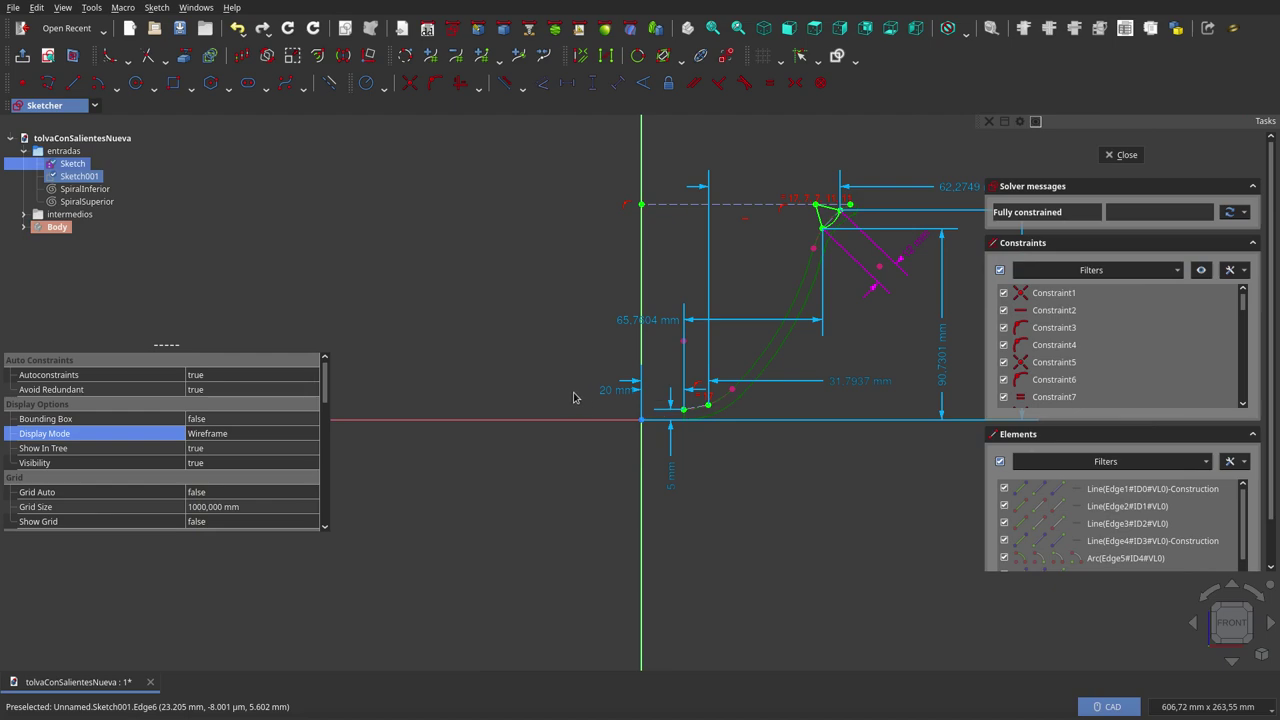
{"action": "scroll", "coordinate": [573, 397], "scroll_direction": "down", "scroll_amount": 1}
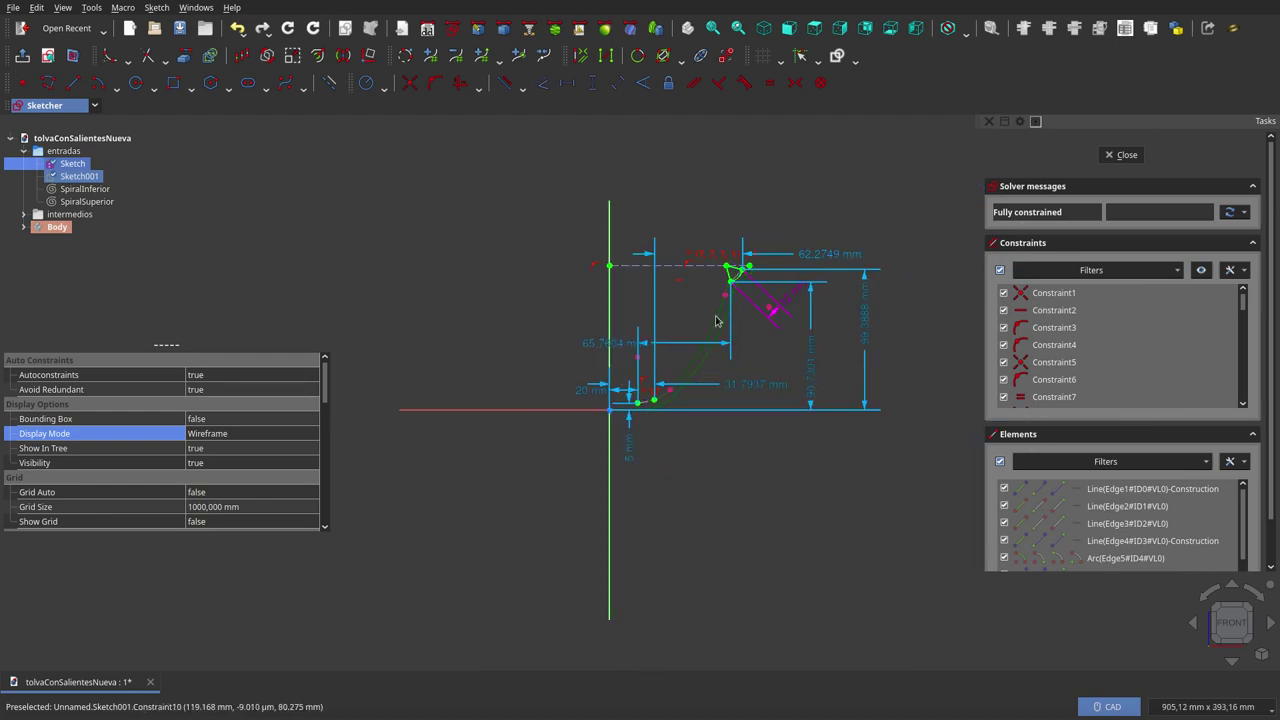
{"action": "scroll", "coordinate": [722, 345], "scroll_direction": "up", "scroll_amount": 3}
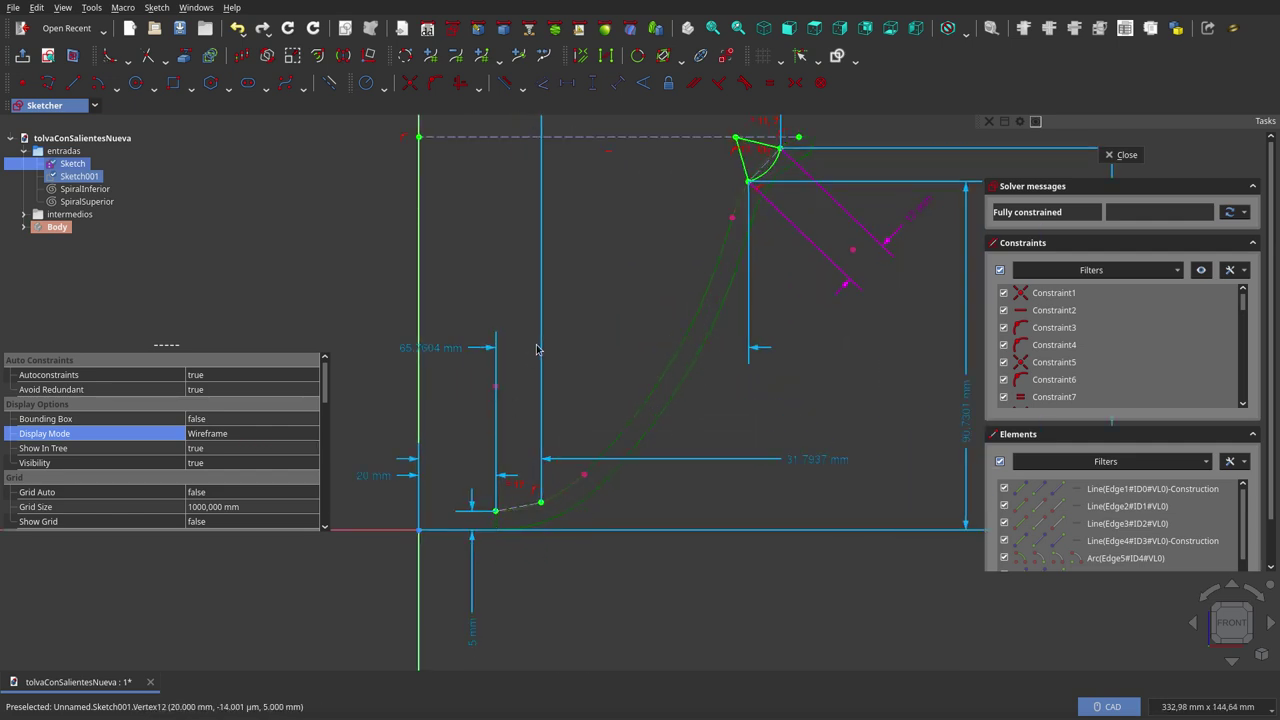
{"action": "scroll", "coordinate": [536, 348], "scroll_direction": "down", "scroll_amount": 2}
- Drag the 65.7604, 90.7301, 99.3888 and 62.2749 mm labels clear of the profile
{"action": "left_click_drag", "start_coordinate": [521, 337], "coordinate": [661, 315]}
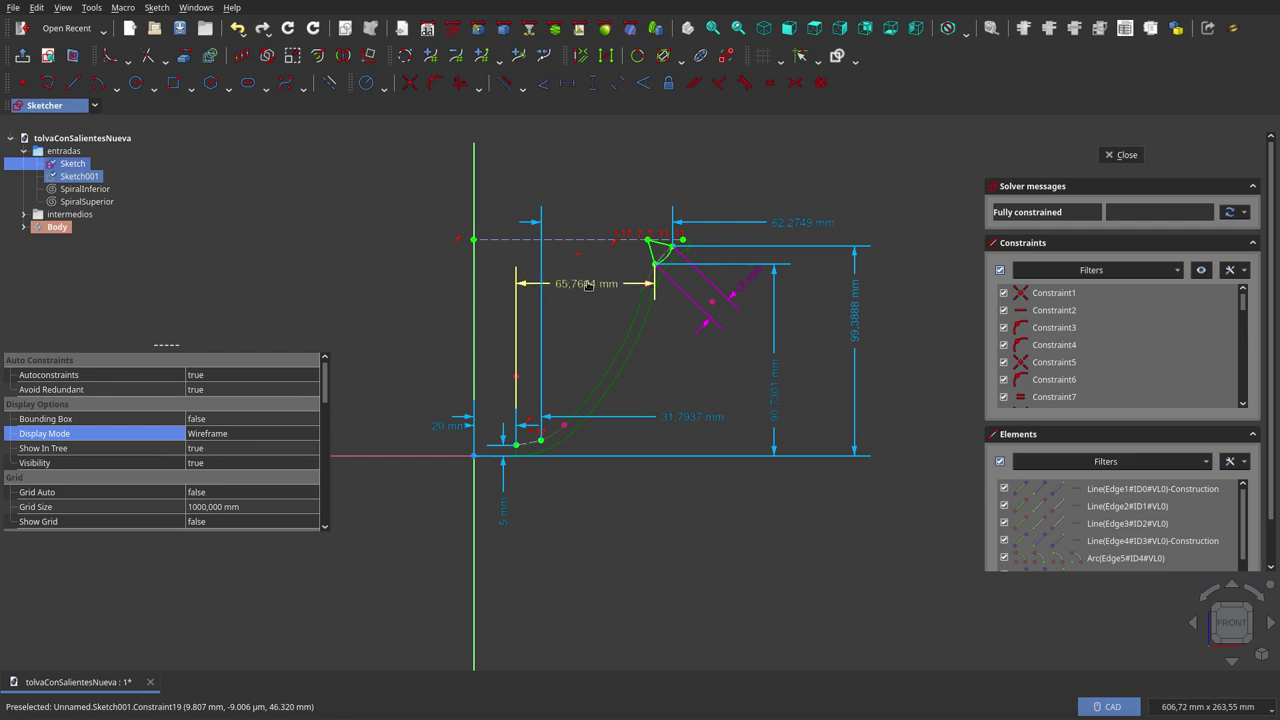
{"action": "scroll", "coordinate": [667, 333], "scroll_direction": "down", "scroll_amount": 2}
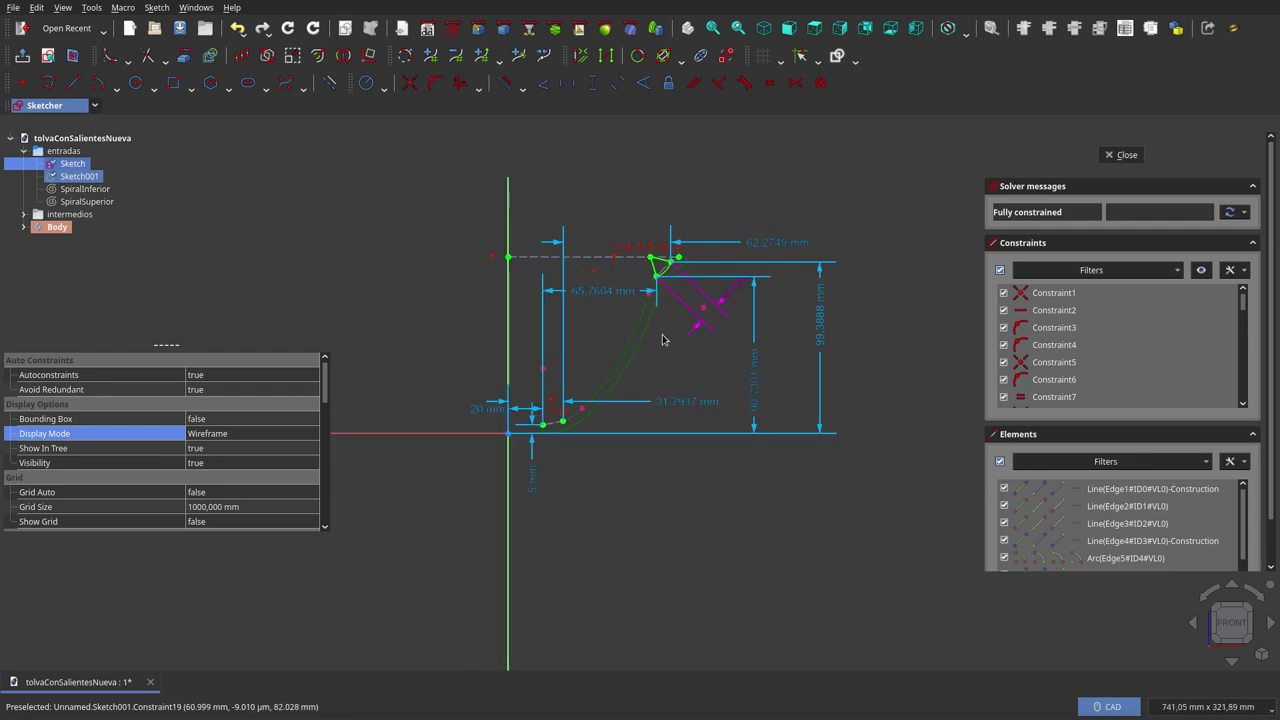
{"action": "left_click_drag", "start_coordinate": [741, 370], "coordinate": [672, 388]}
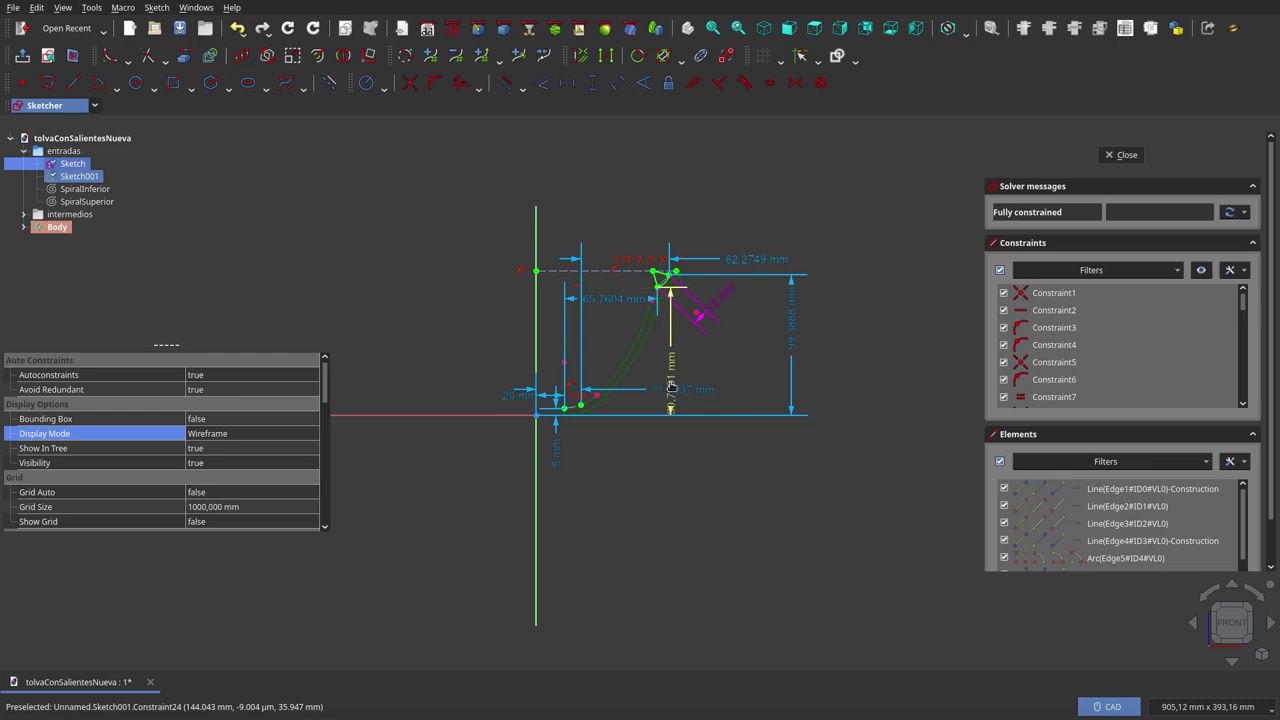
{"action": "left_click_drag", "start_coordinate": [800, 330], "coordinate": [756, 330]}
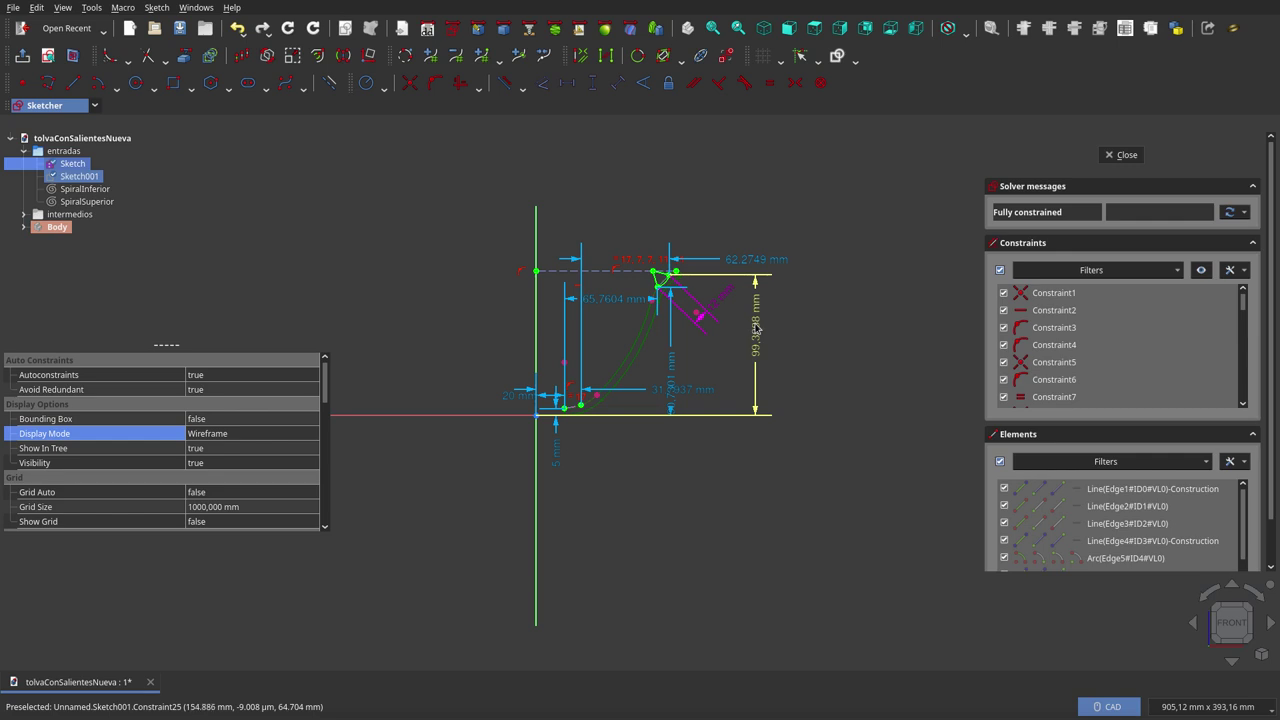
{"action": "scroll", "coordinate": [726, 281], "scroll_direction": "up", "scroll_amount": 5}
{"action": "scroll", "coordinate": [726, 281], "scroll_direction": "up", "scroll_amount": 1}
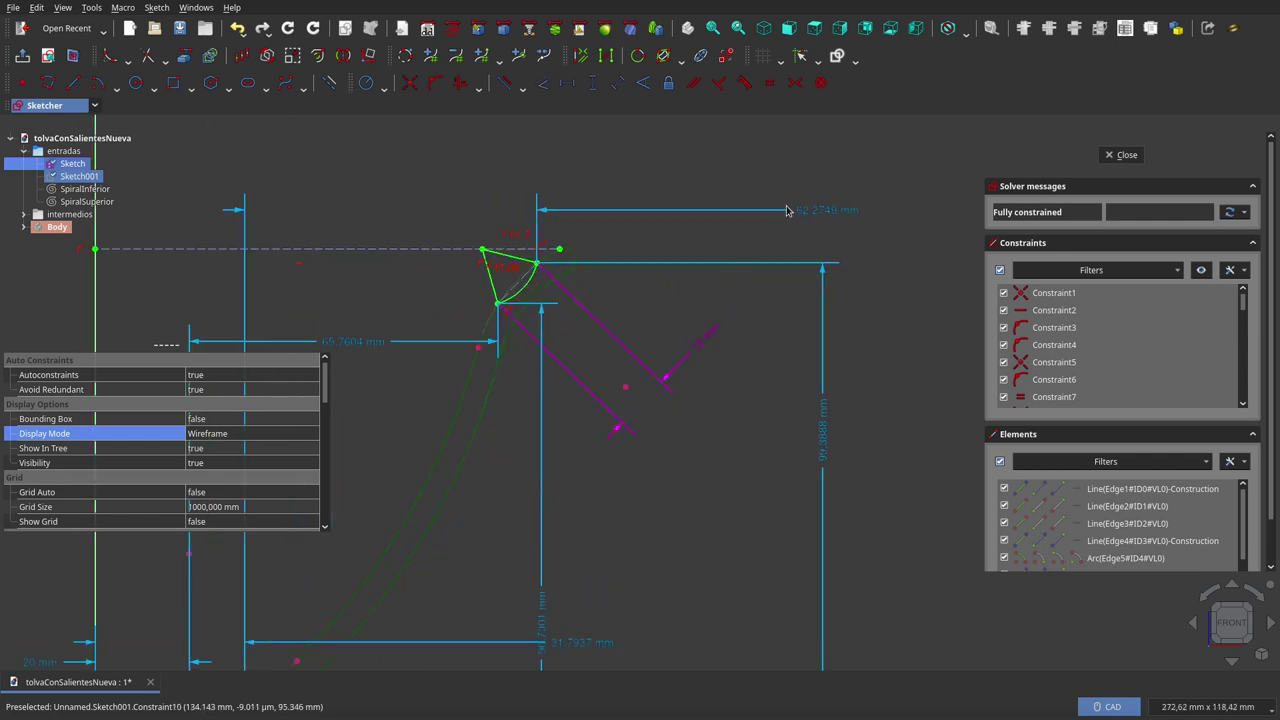
{"action": "left_click_drag", "start_coordinate": [786, 210], "coordinate": [727, 218]}
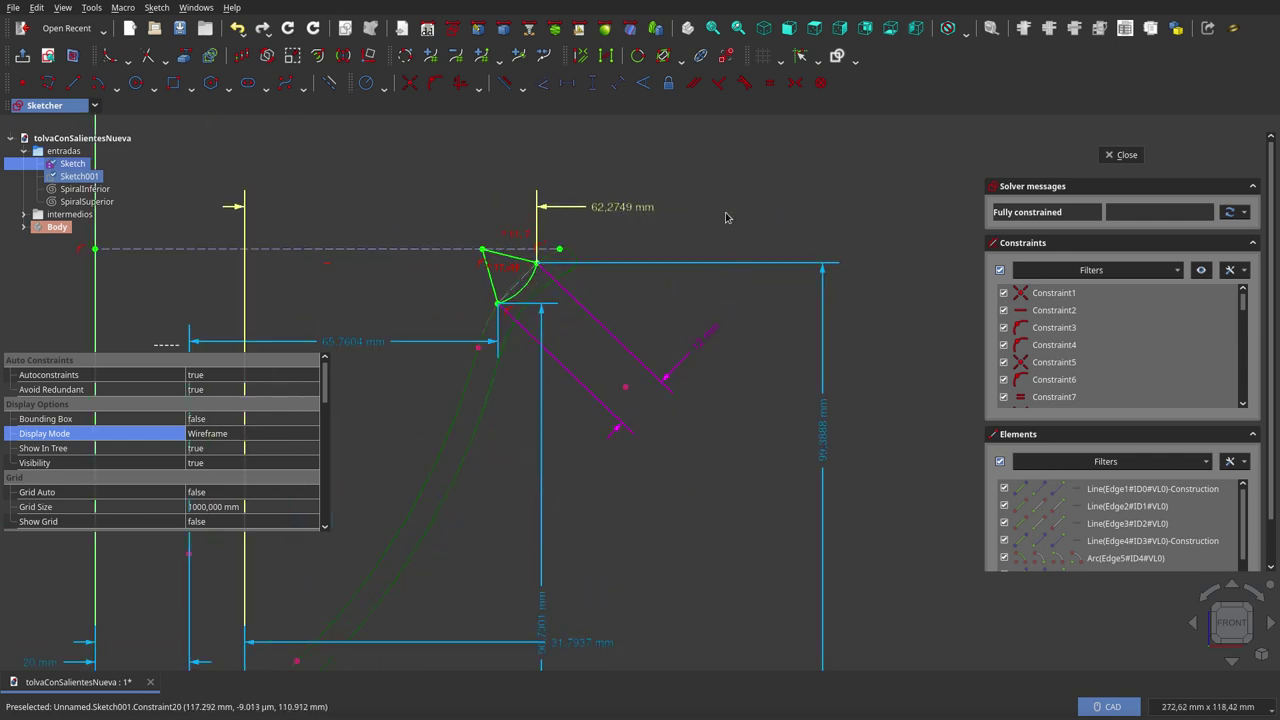
{"action": "scroll", "coordinate": [806, 218], "scroll_direction": "down", "scroll_amount": 3}
{"action": "scroll", "coordinate": [806, 218], "scroll_direction": "down", "scroll_amount": 1}
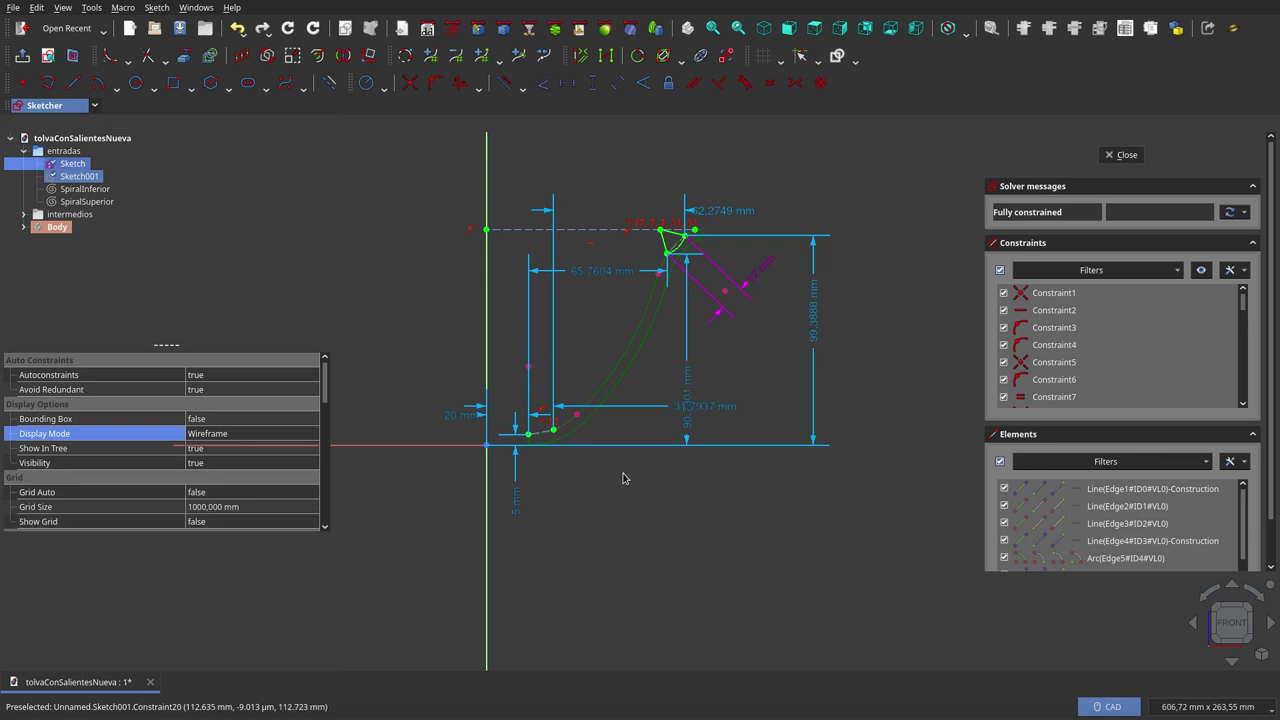
{"action": "scroll", "coordinate": [503, 443], "scroll_direction": "up", "scroll_amount": 5}
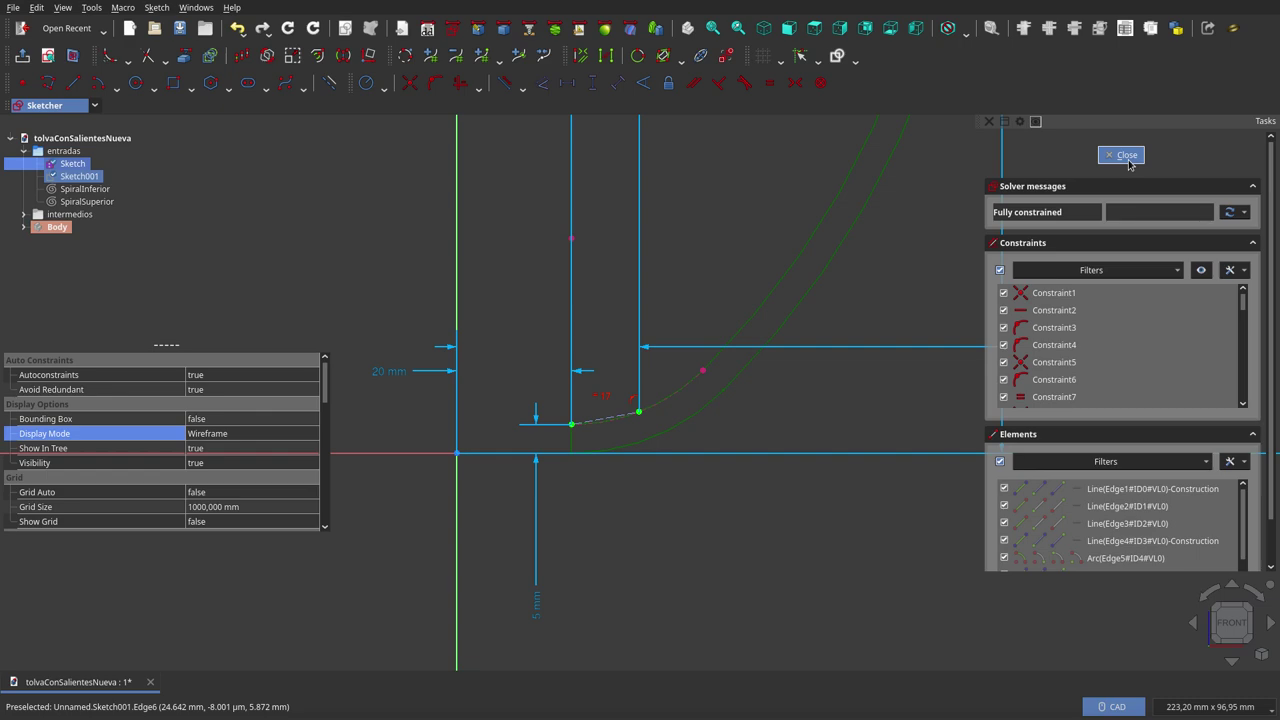
- Close Sketch001, switch to the Part workbench, and select SpiralInferior with an enlarged property panel
{"action": "left_click", "coordinate": [1126, 155]}
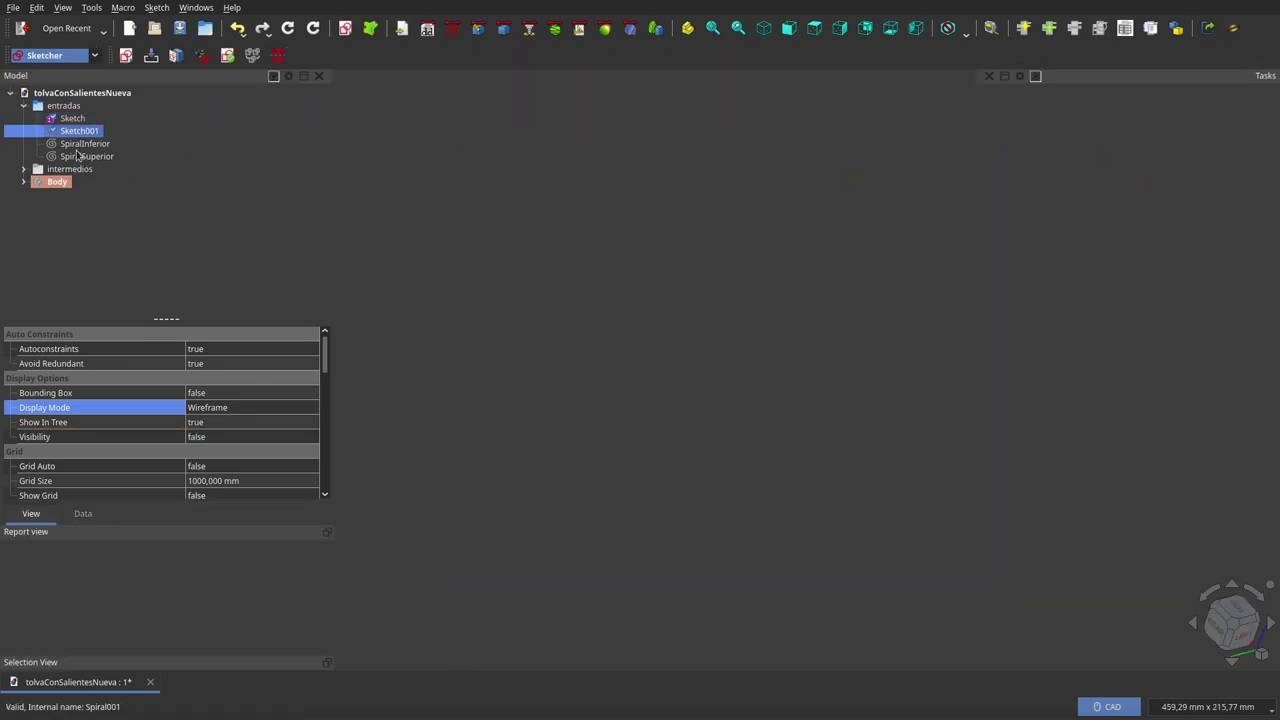
{"action": "left_click", "coordinate": [509, 34]}
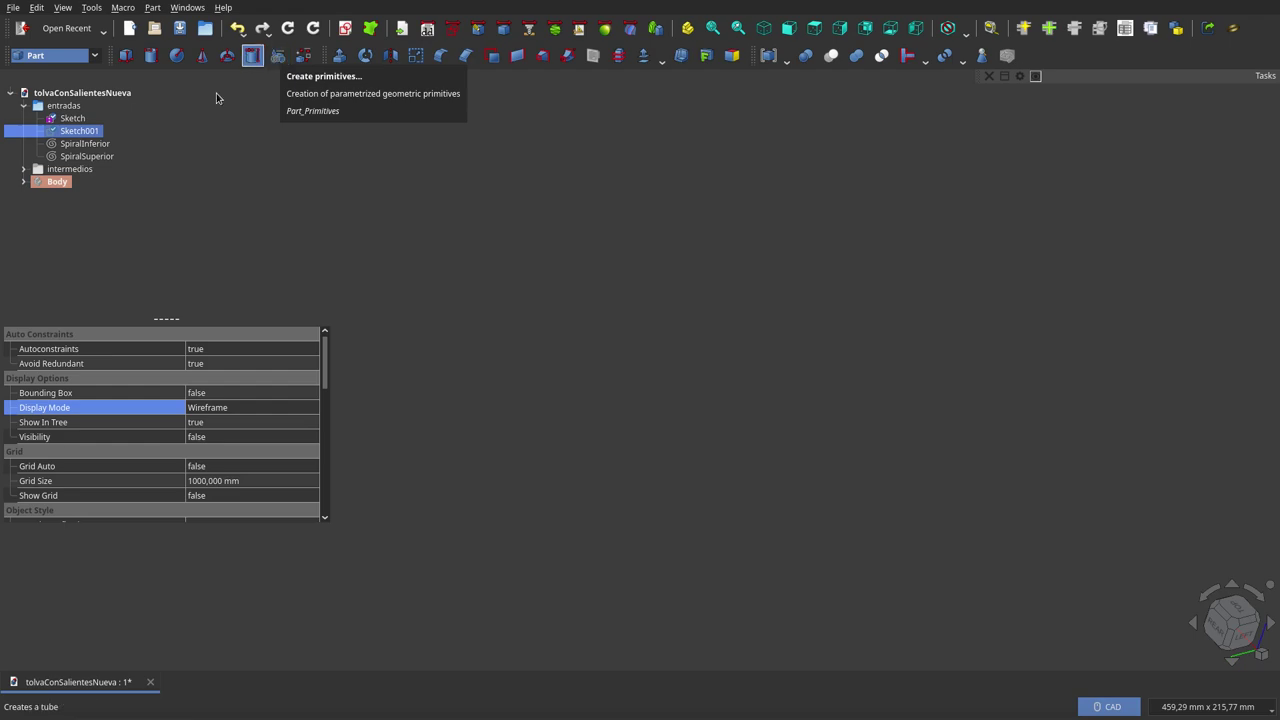
{"action": "left_click", "coordinate": [88, 145]}
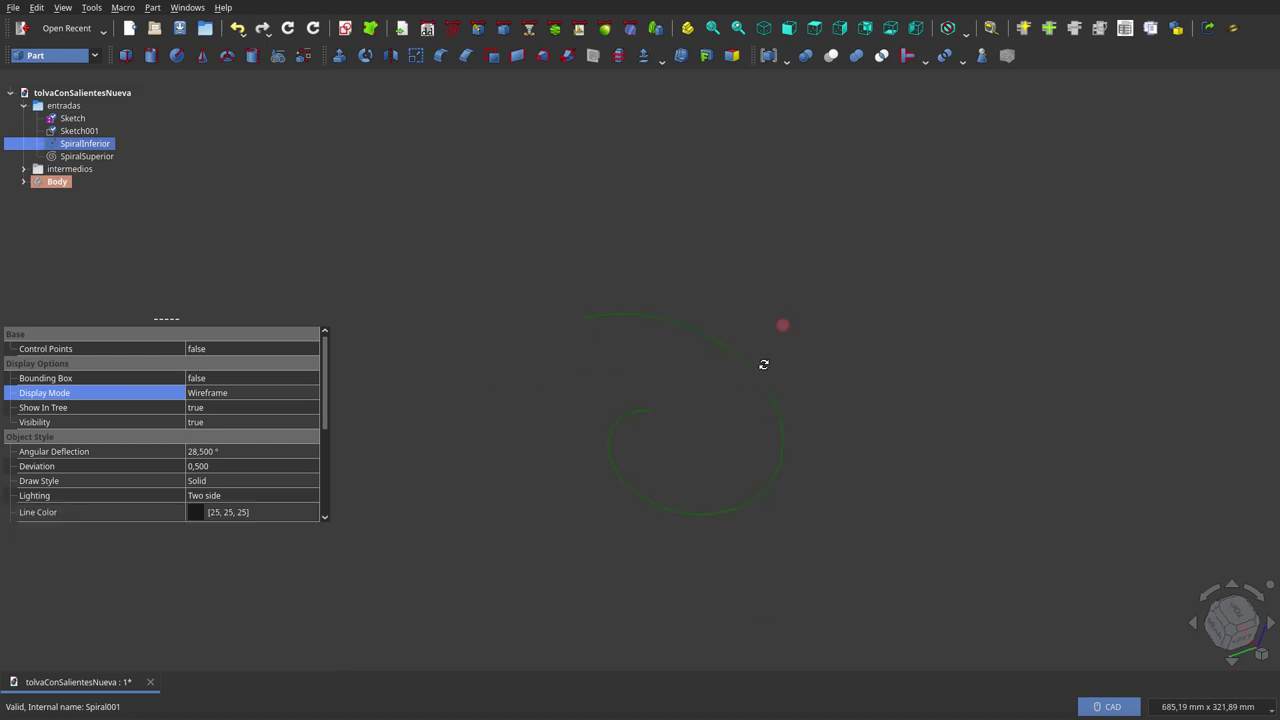
{"action": "left_click", "coordinate": [715, 385]}
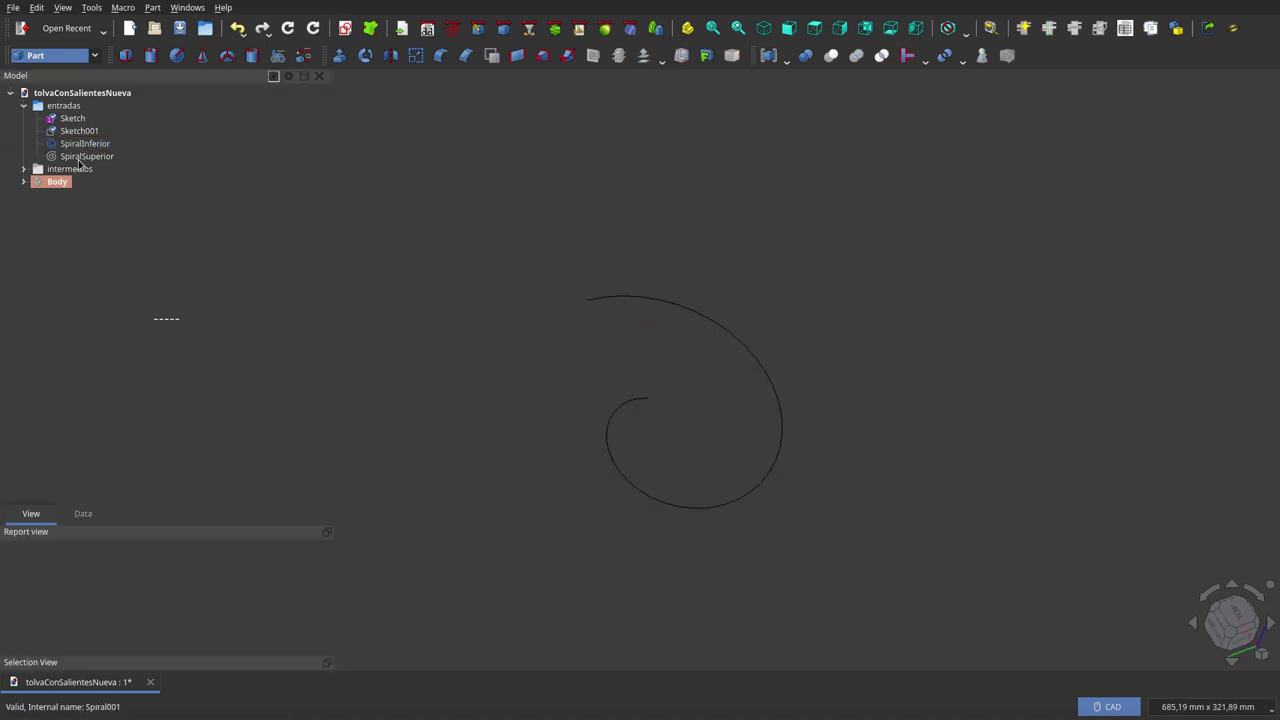
{"action": "left_click", "coordinate": [84, 145]}
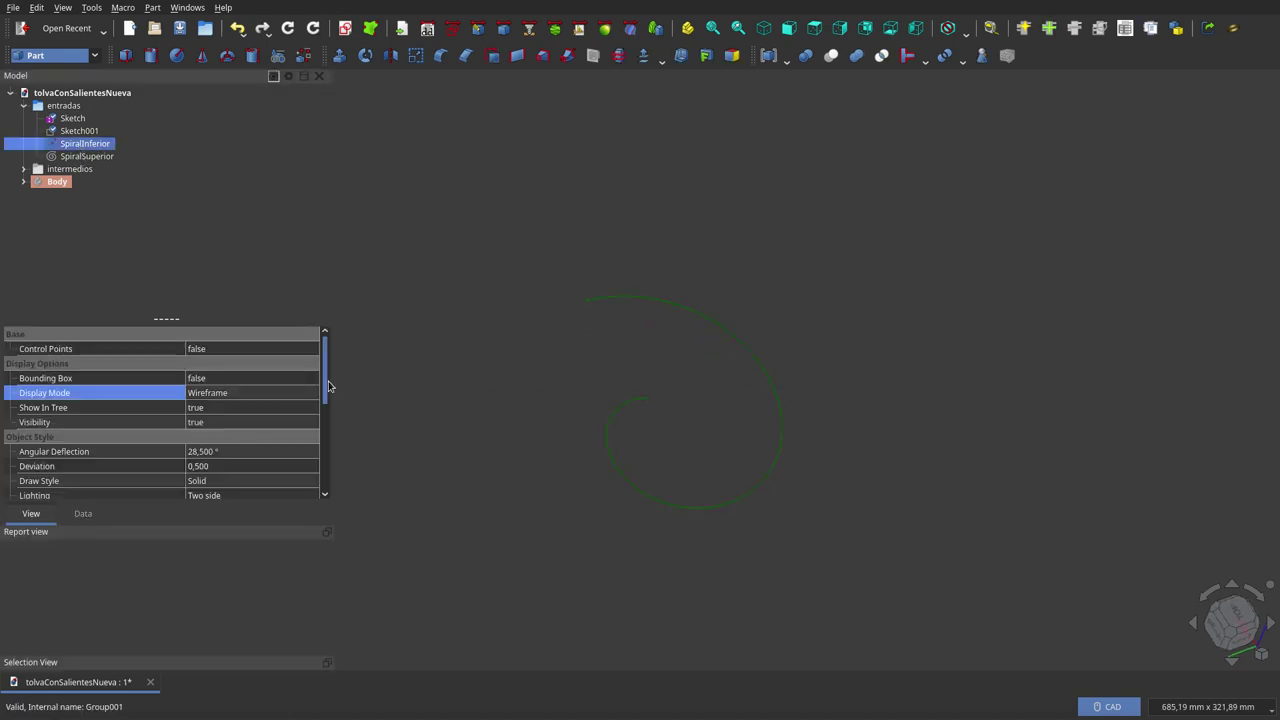
{"action": "left_click_drag", "start_coordinate": [169, 316], "coordinate": [169, 246]}
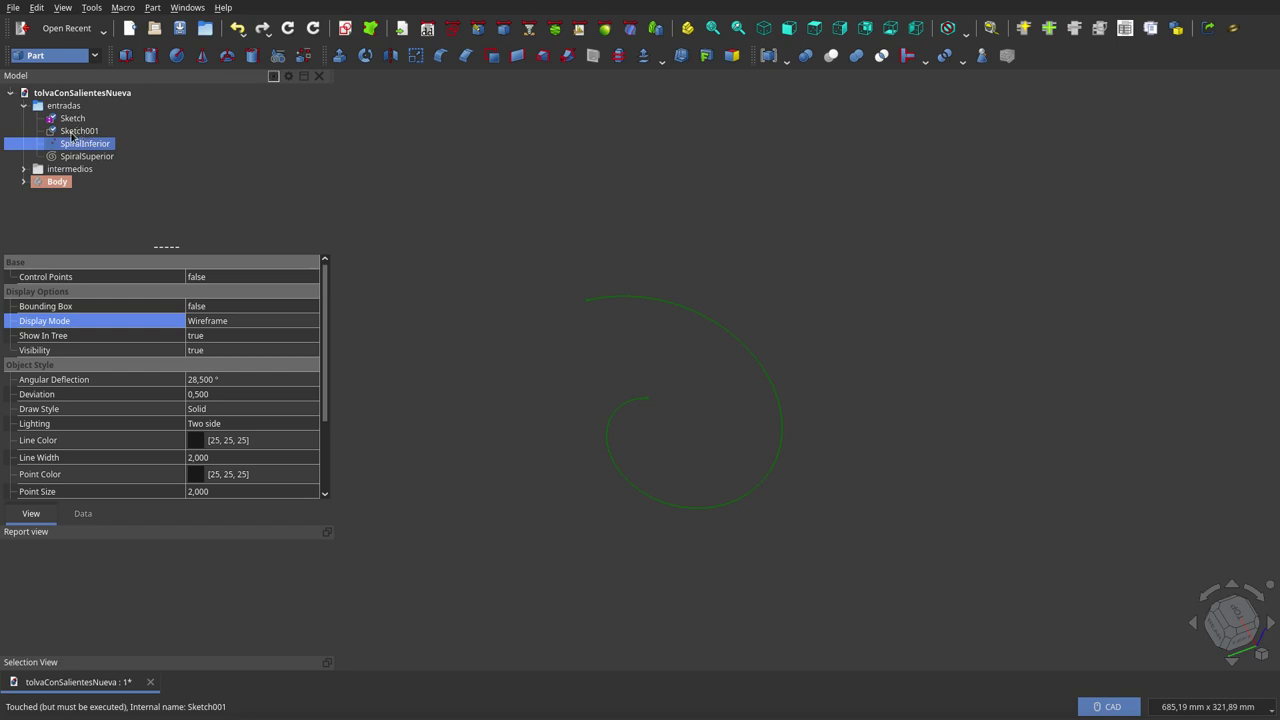
- View the expression driving SpiralInferior's Radius in its Data properties
{"action": "left_click", "coordinate": [83, 513]}
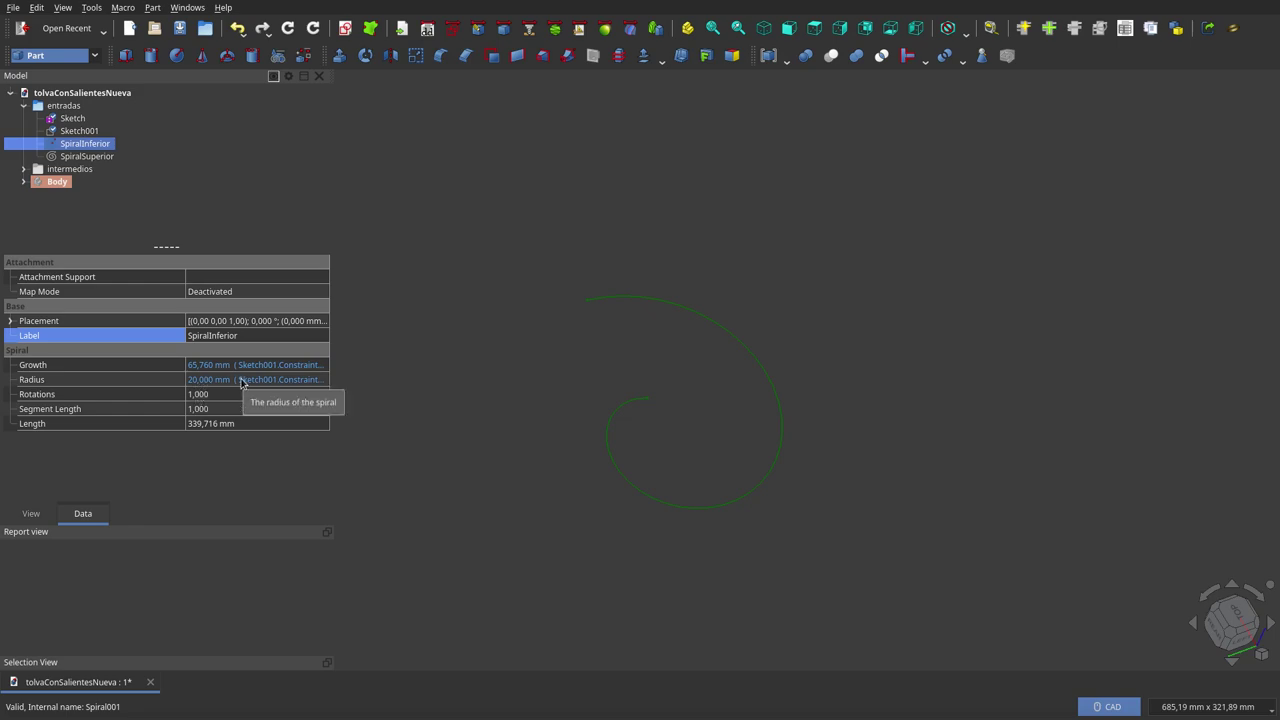
{"action": "left_click", "coordinate": [241, 381]}
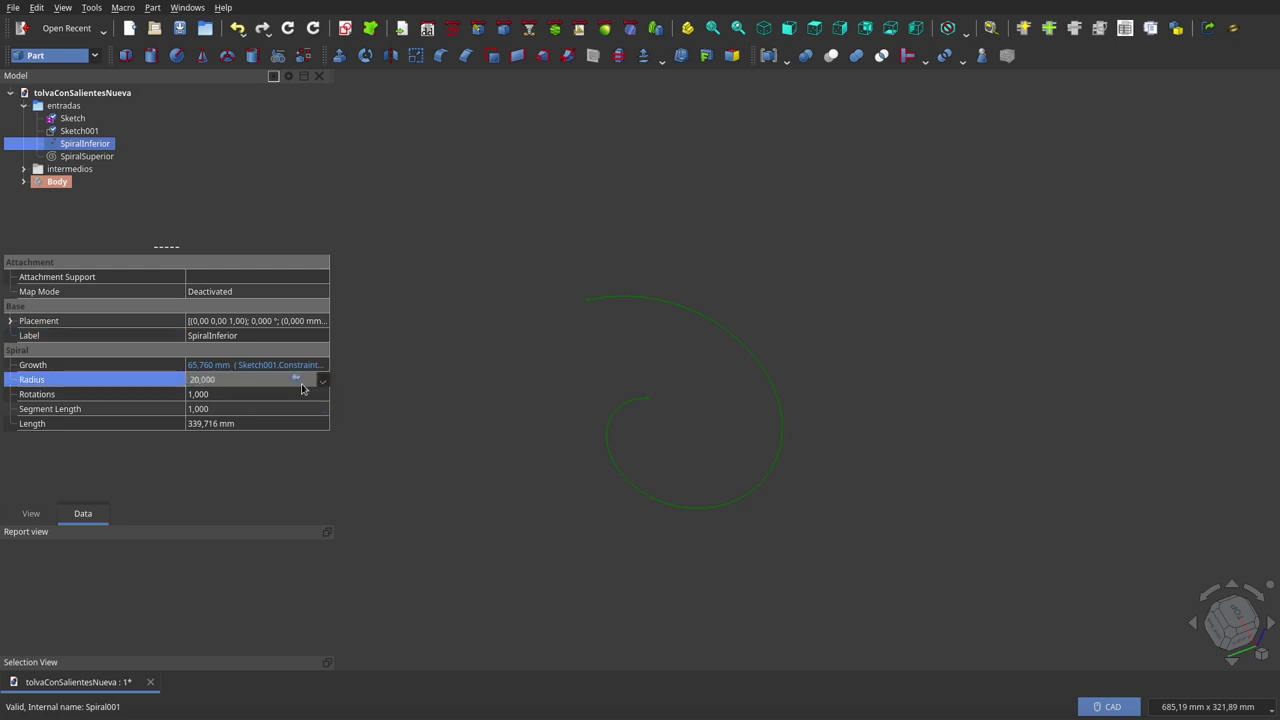
{"action": "left_click", "coordinate": [295, 380]}
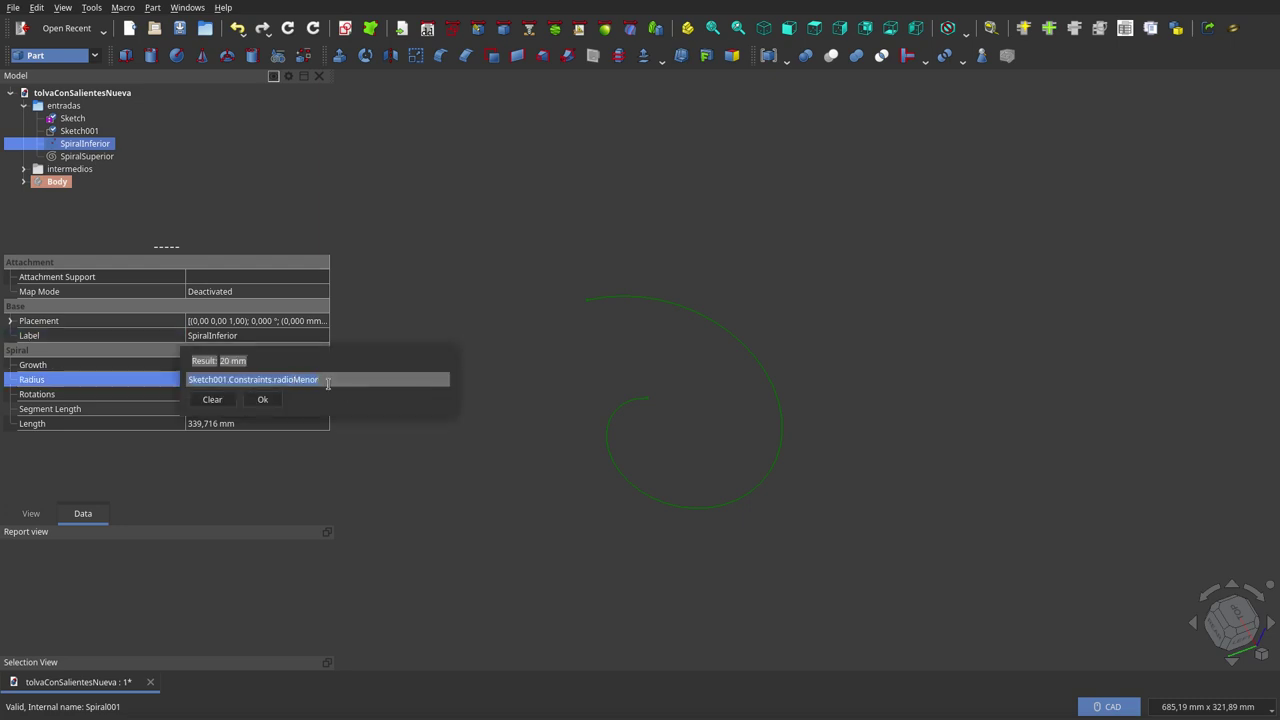
{"action": "left_click", "coordinate": [220, 399]}
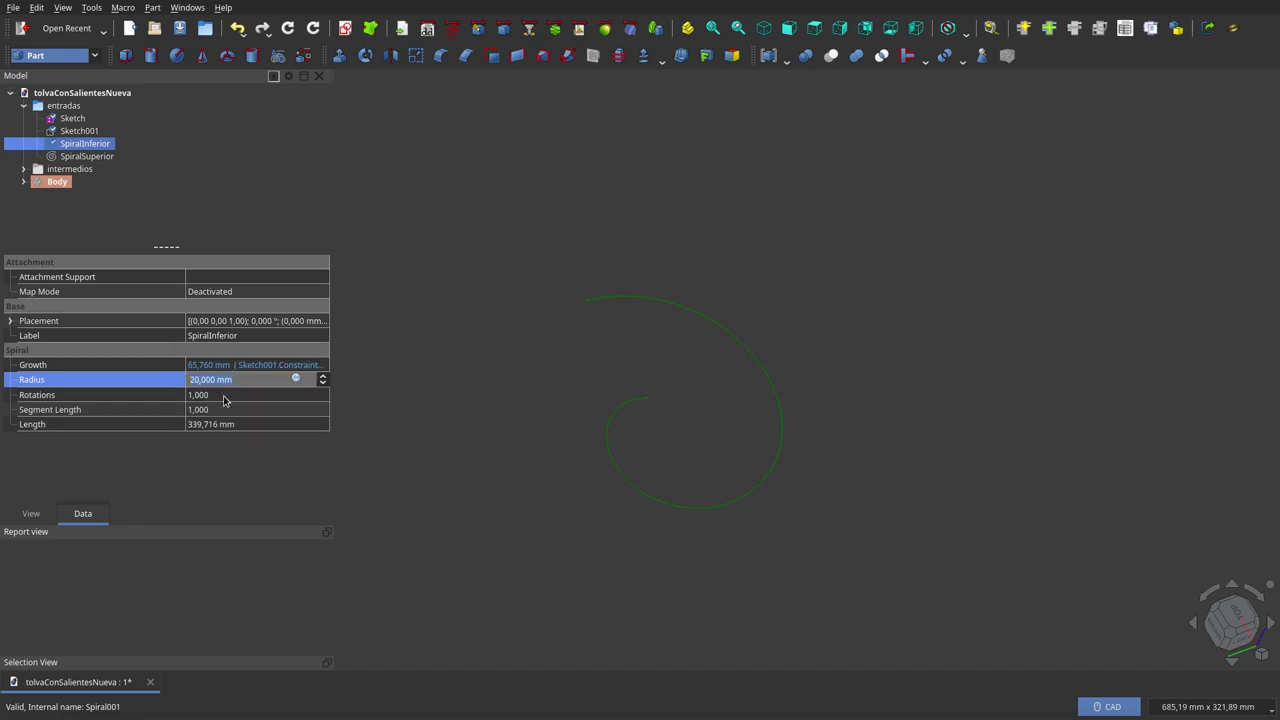
- Check the Growth expression (franjaInferior / Rotations), then make the curved Sketch visible
{"action": "left_click", "coordinate": [293, 366]}
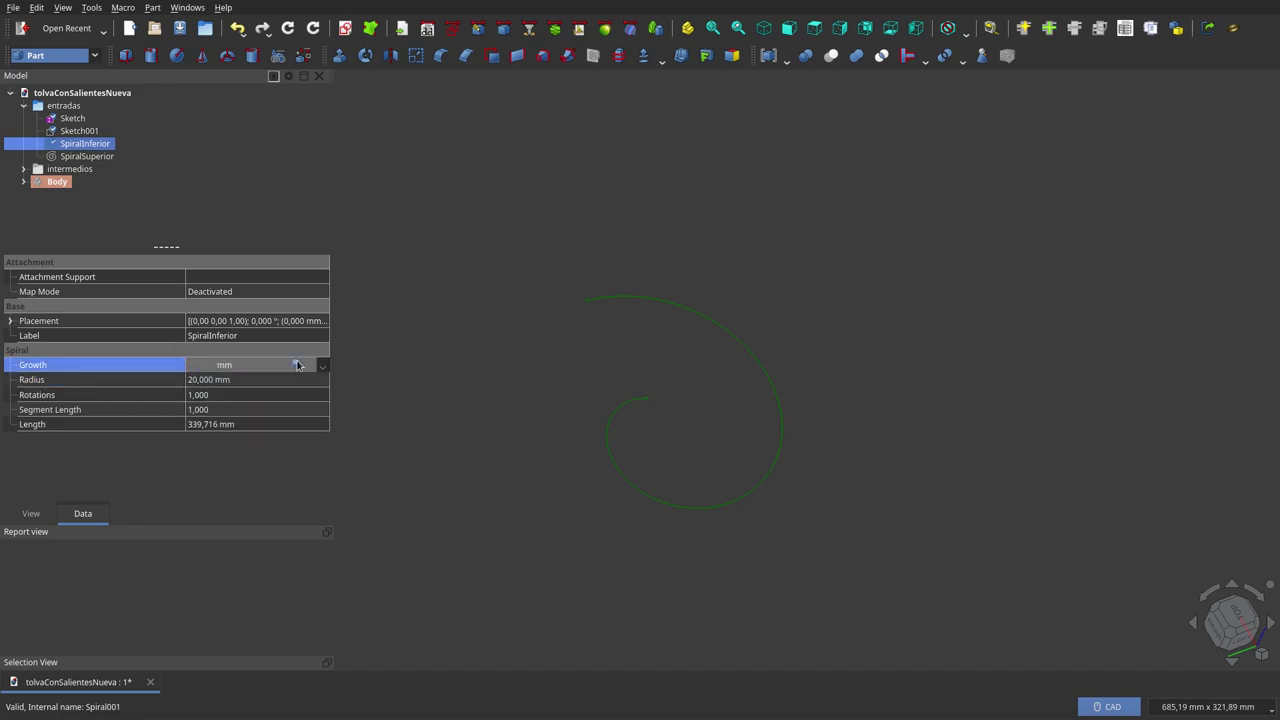
{"action": "left_click", "coordinate": [297, 366]}
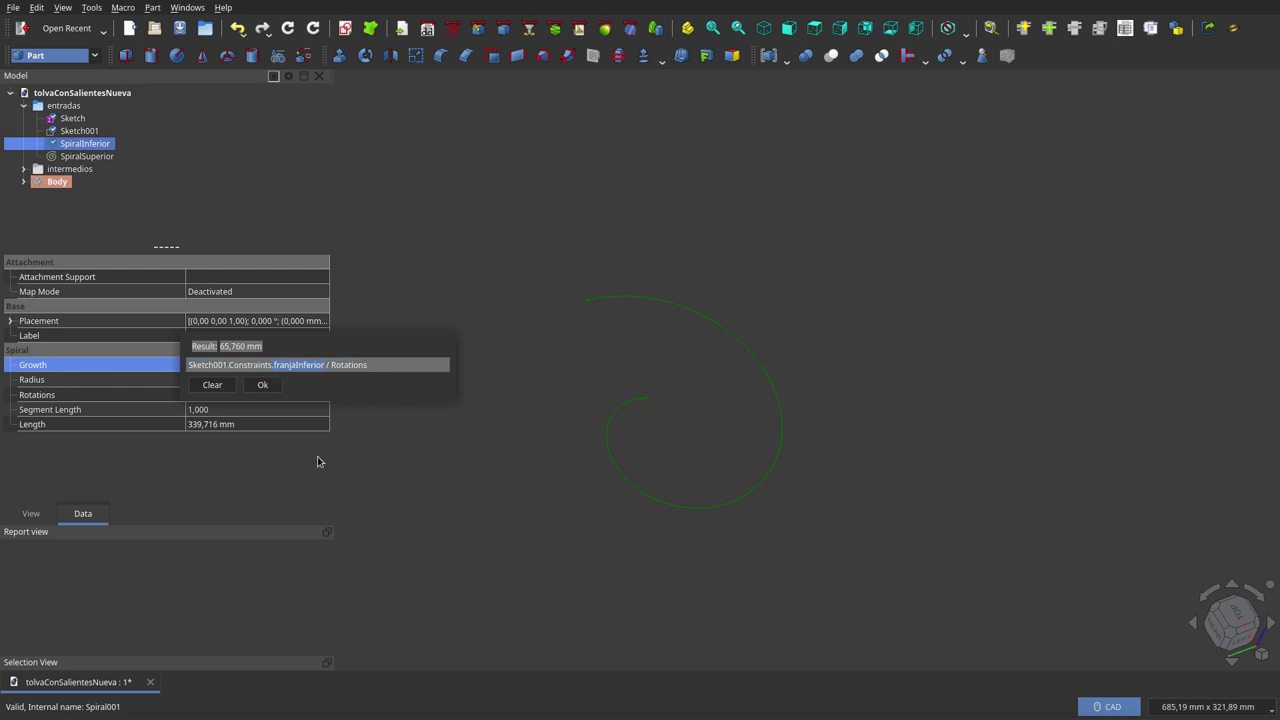
{"action": "left_click", "coordinate": [480, 538]}
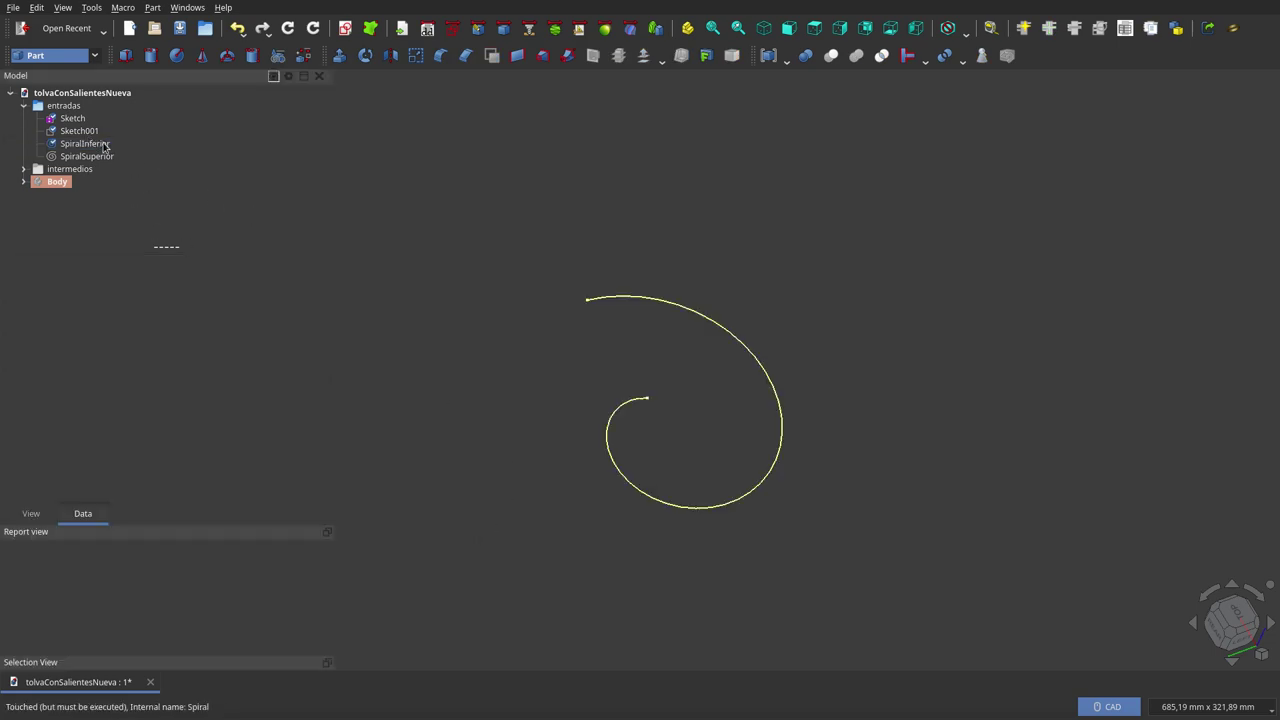
{"action": "left_click", "coordinate": [73, 119]}
{"action": "key", "text": "space"}
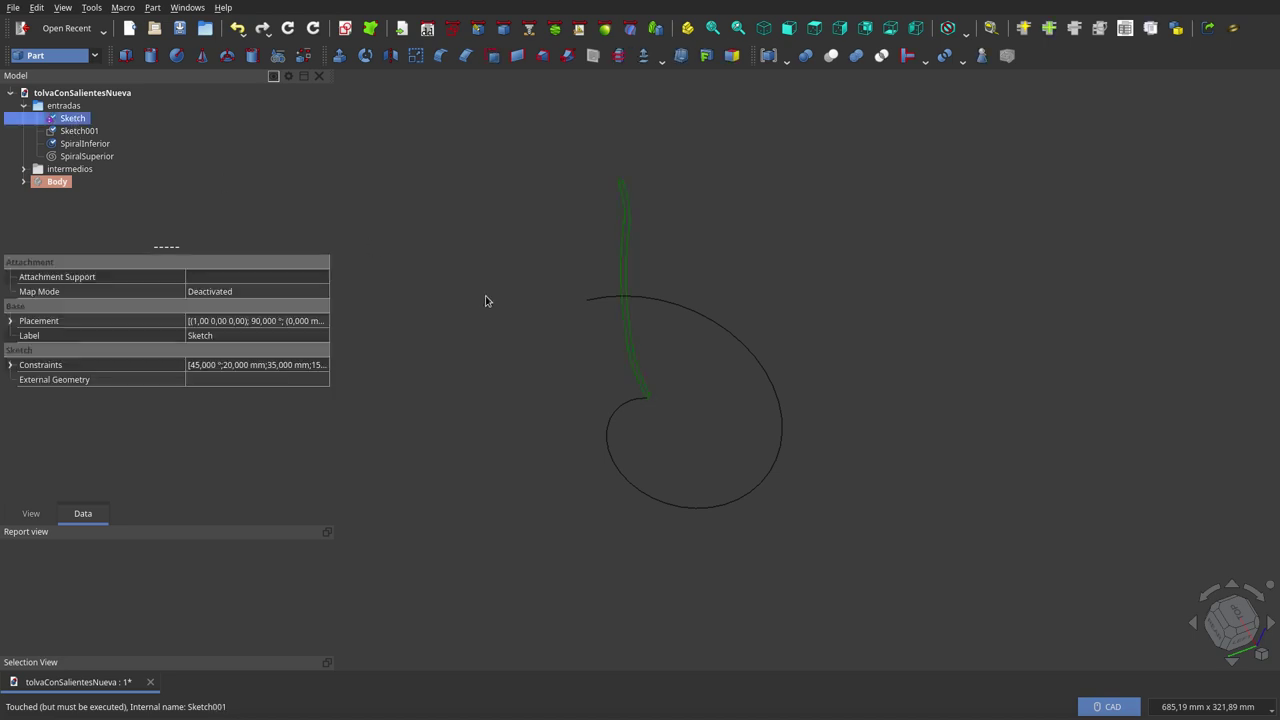
- Switch to the front view and orbit to compare the Sketch path with the spiral
{"action": "left_click", "coordinate": [789, 28]}
{"action": "scroll", "coordinate": [710, 190], "scroll_direction": "down", "scroll_amount": 2}
{"action": "scroll", "coordinate": [722, 273], "scroll_direction": "up", "scroll_amount": 5}
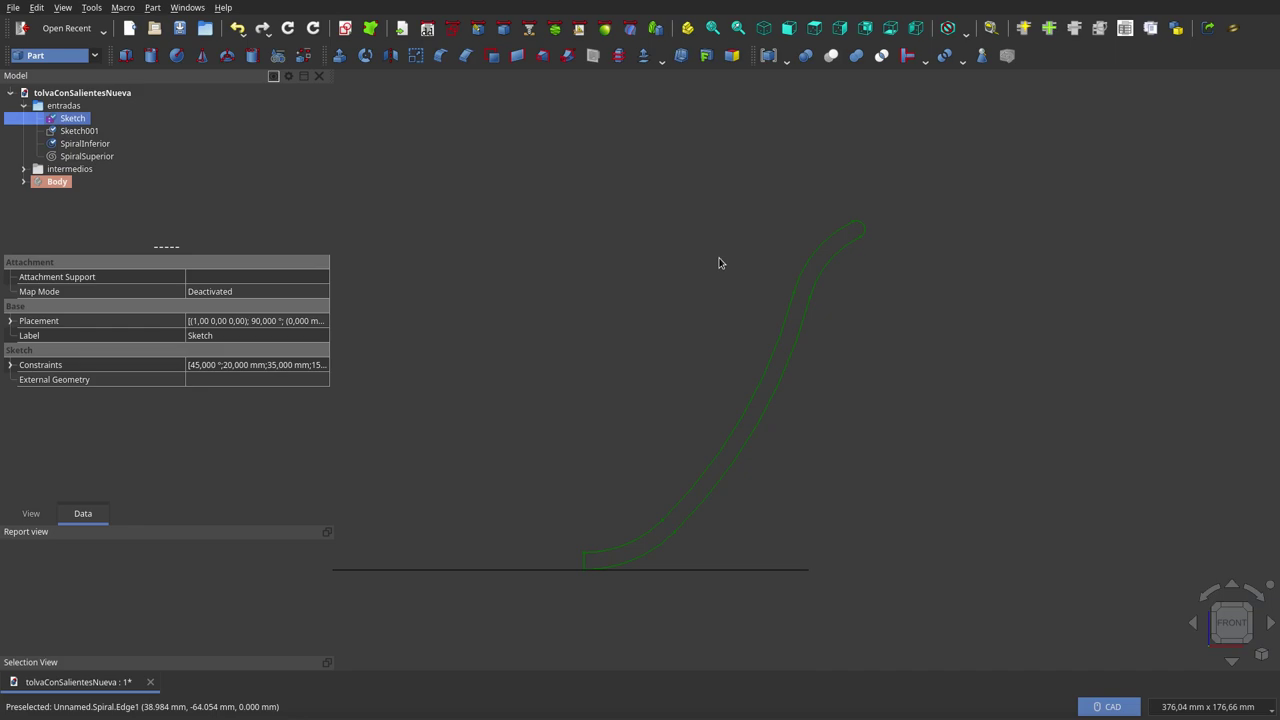
{"action": "middle_click_drag", "start_coordinate": [718, 263], "coordinate": [717, 314]}
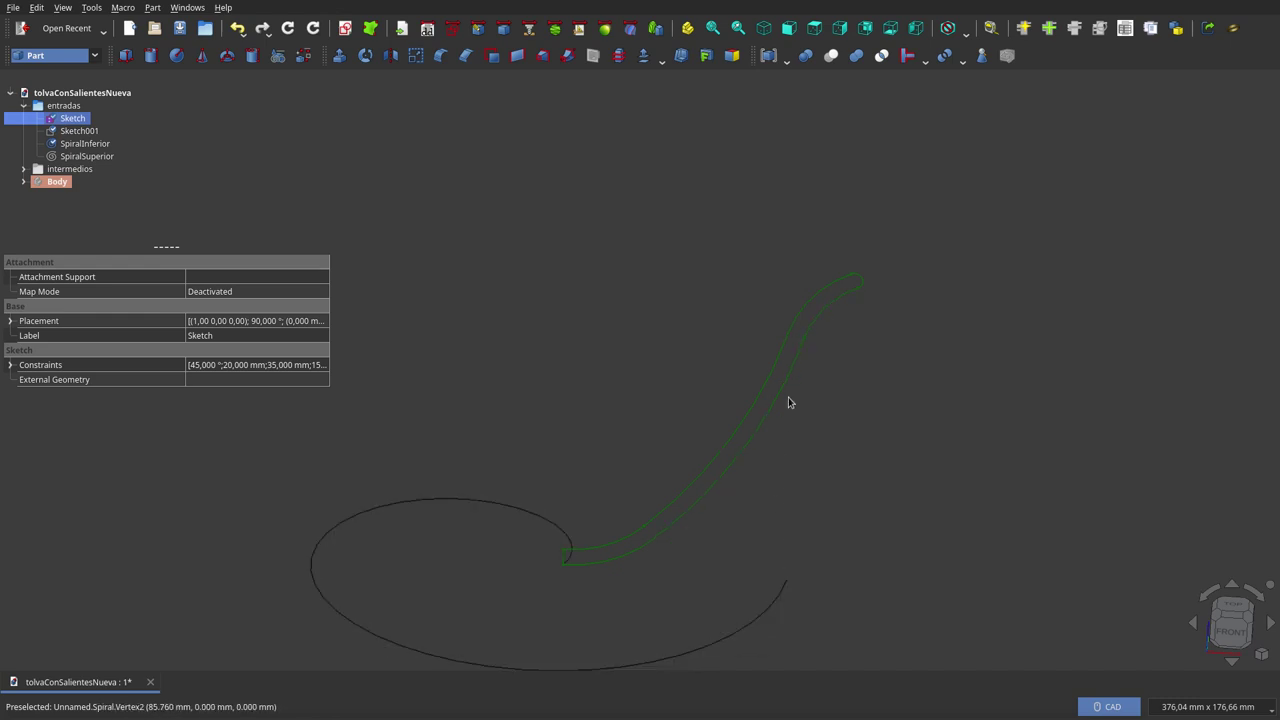
{"action": "scroll", "coordinate": [860, 320], "scroll_direction": "down", "scroll_amount": 2}
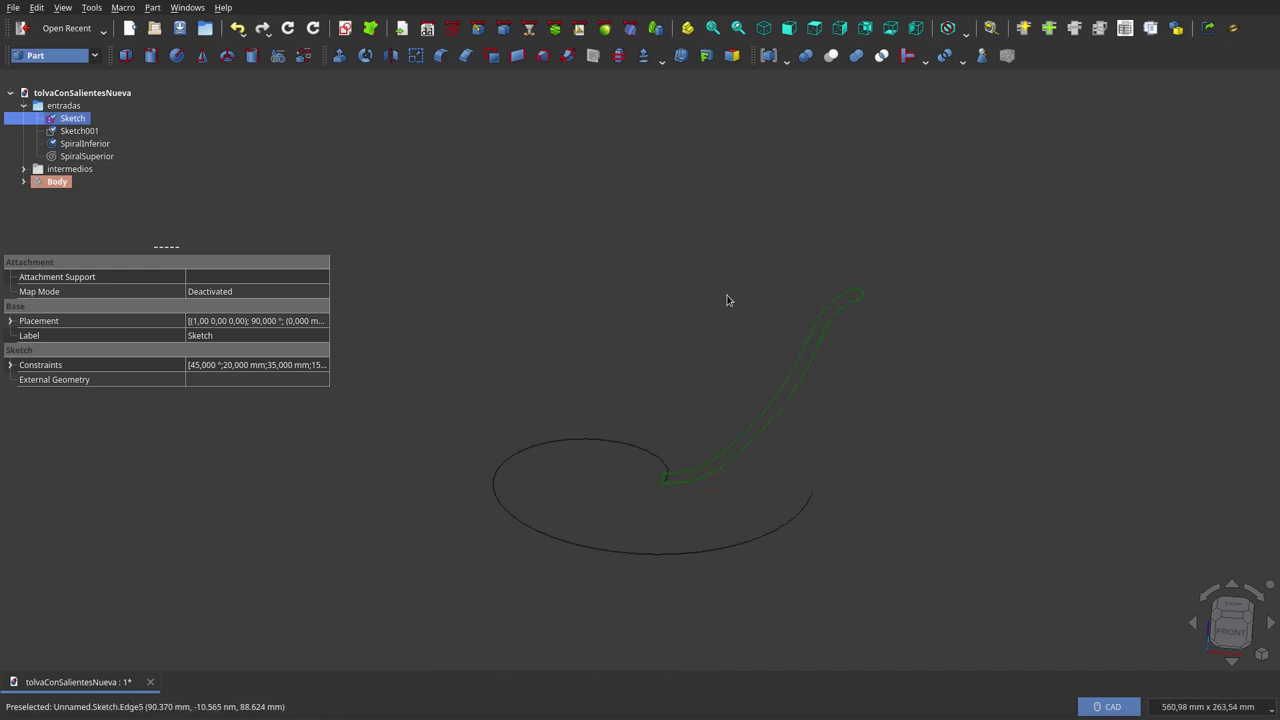
- Select SpiralSuperior and orbit to view it edge-on against the Sketch path
{"action": "left_click", "coordinate": [93, 158]}
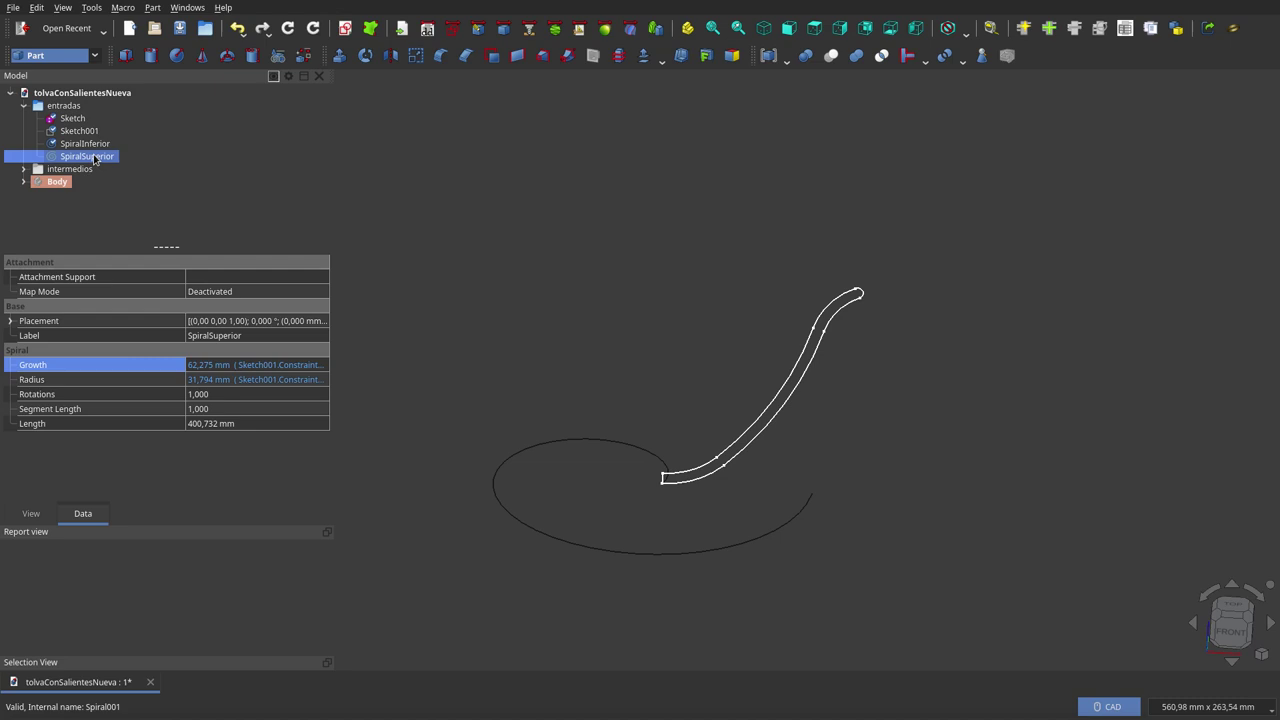
{"action": "scroll", "coordinate": [676, 482], "scroll_direction": "up", "scroll_amount": 1}
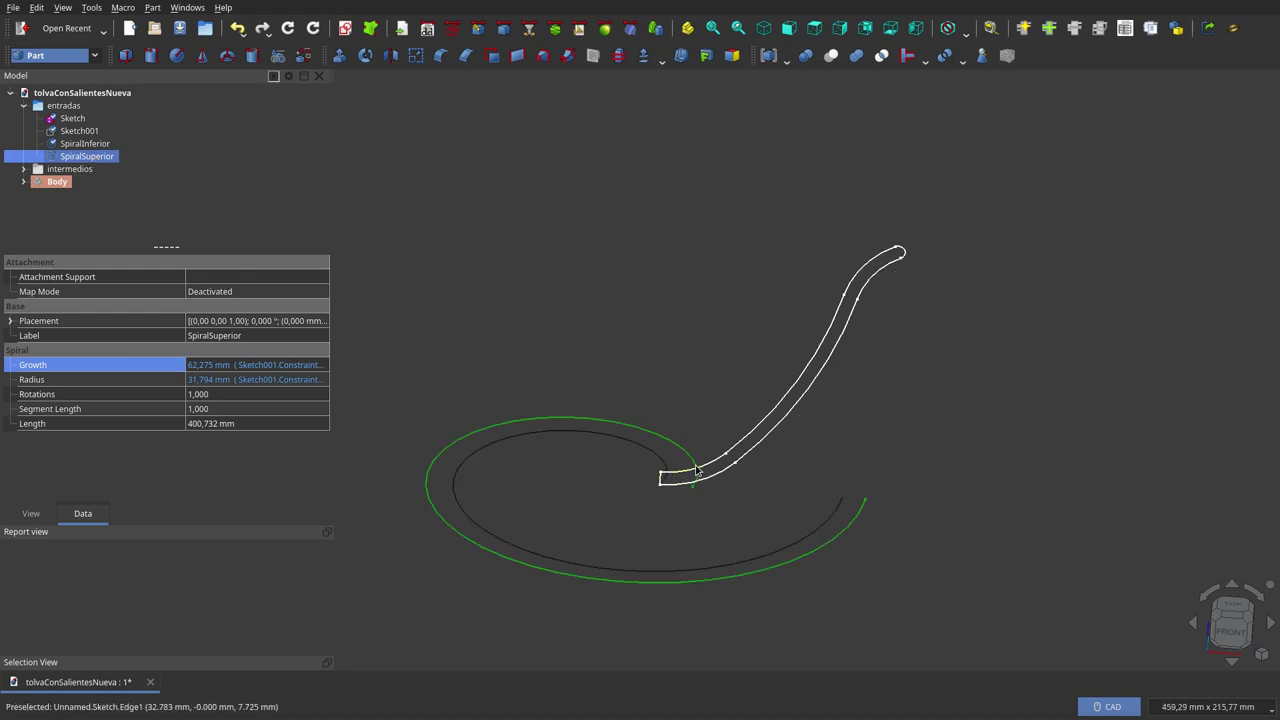
{"action": "middle_click_drag", "start_coordinate": [697, 470], "coordinate": [713, 372]}
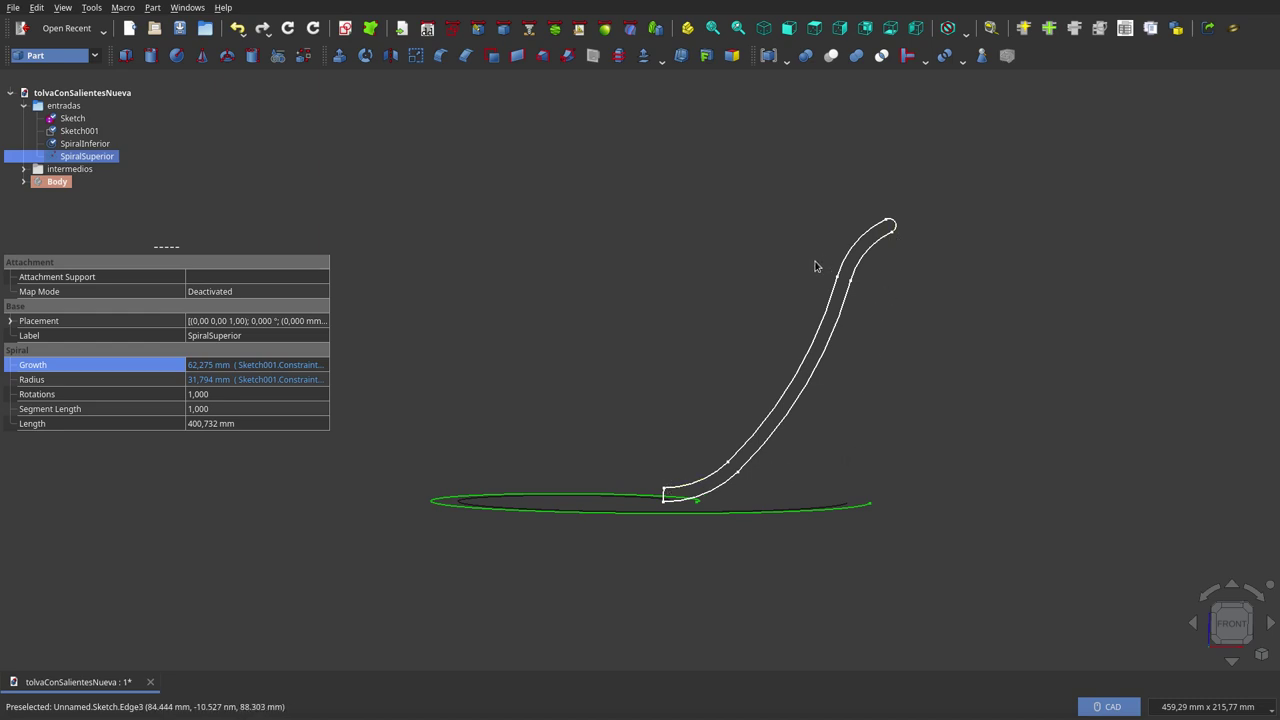
{"action": "scroll", "coordinate": [662, 244], "scroll_direction": "down", "scroll_amount": 2}
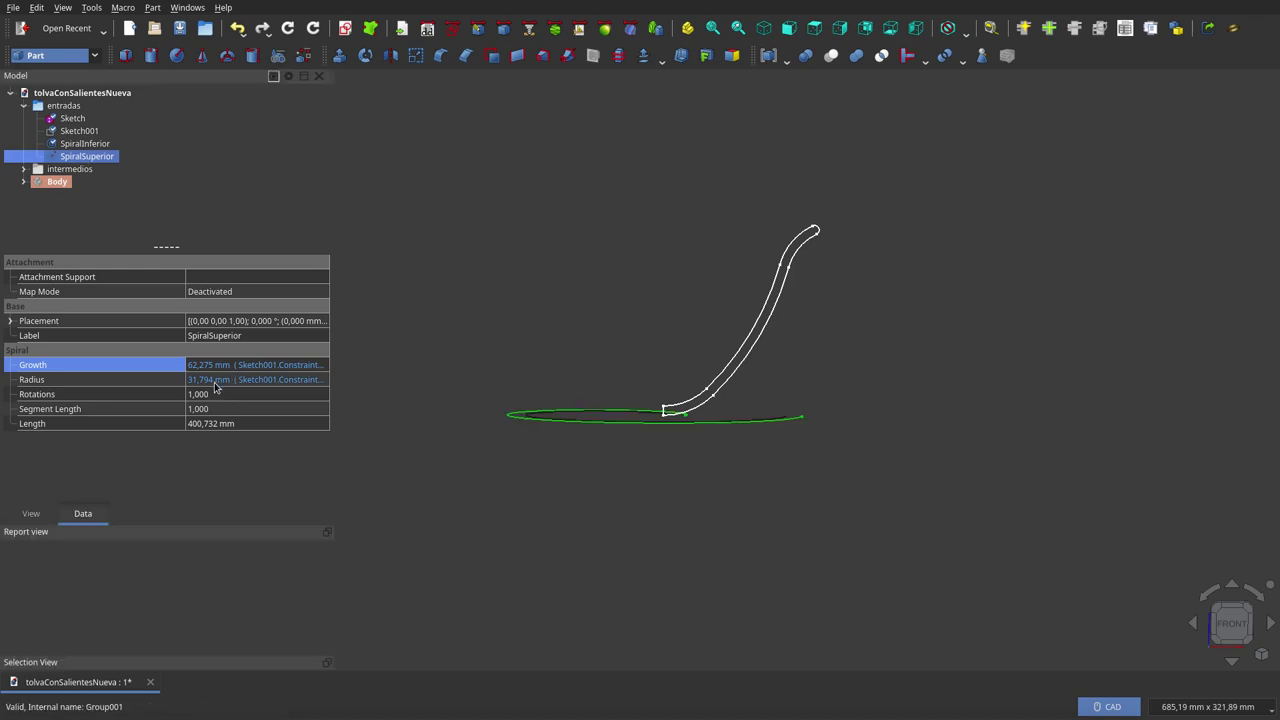
{"action": "left_click", "coordinate": [314, 386]}
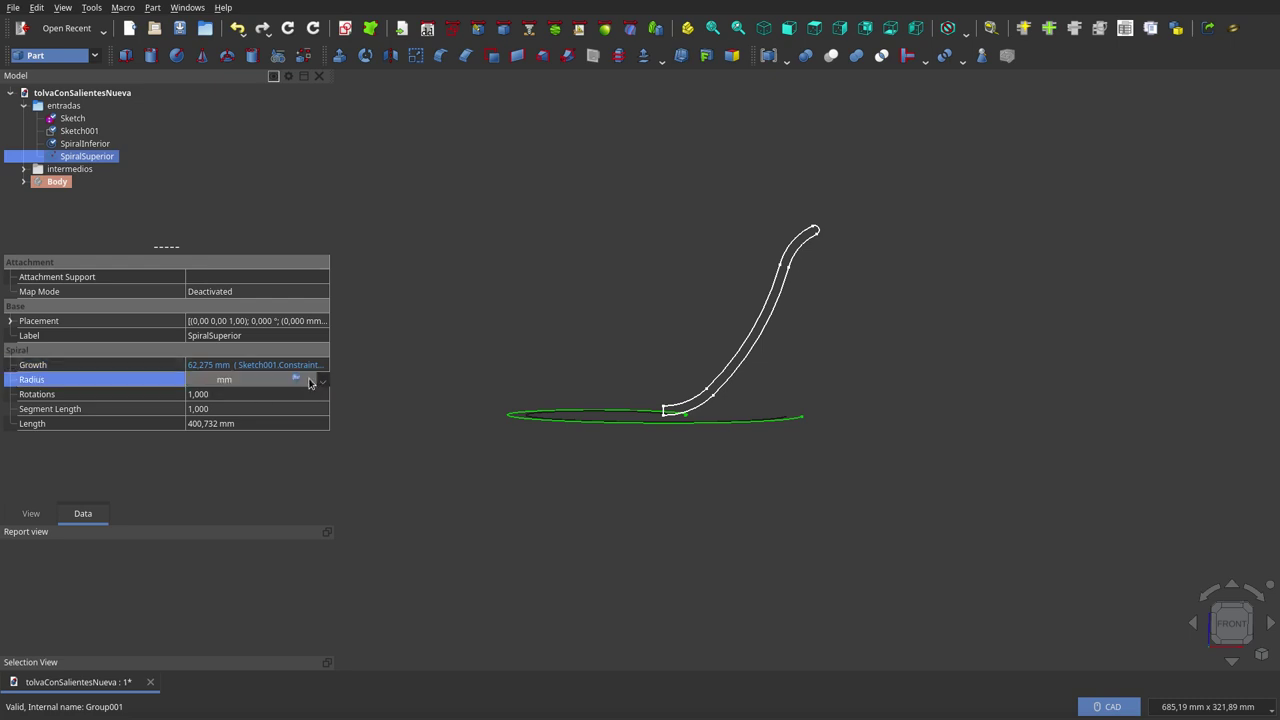
{"action": "left_click", "coordinate": [295, 380]}
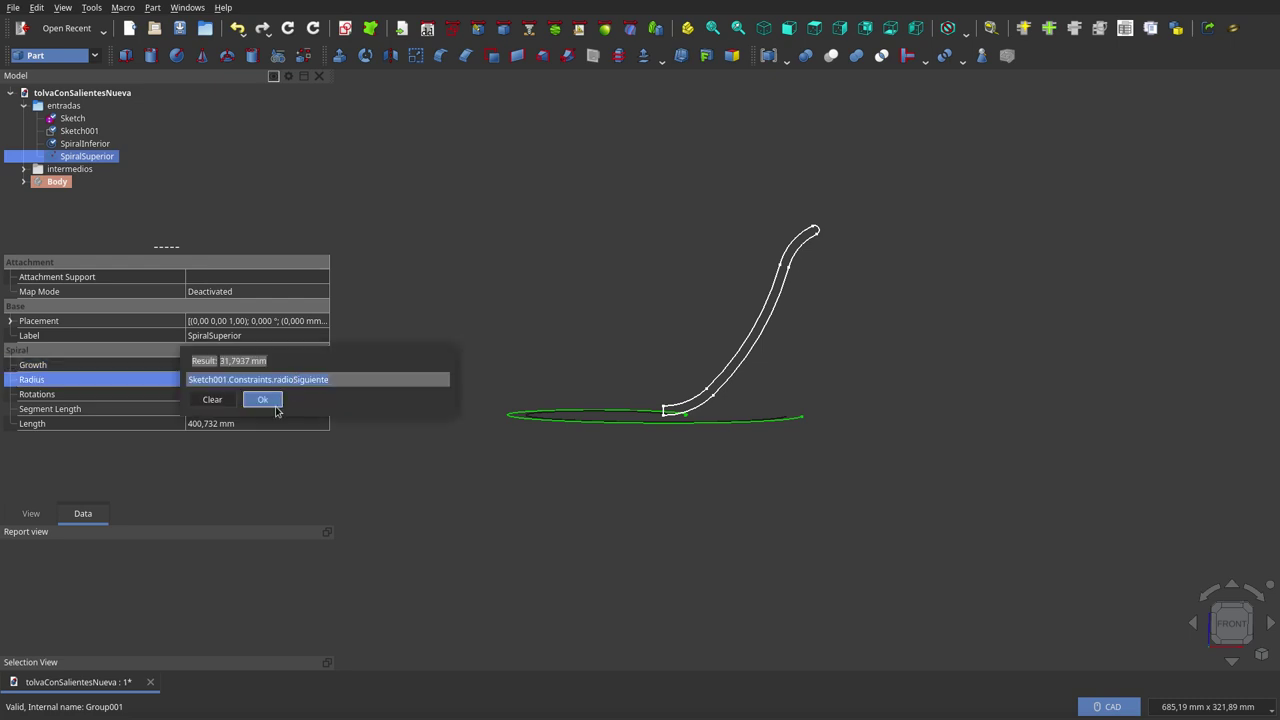
{"action": "scroll", "coordinate": [615, 407], "scroll_direction": "up", "scroll_amount": 2}
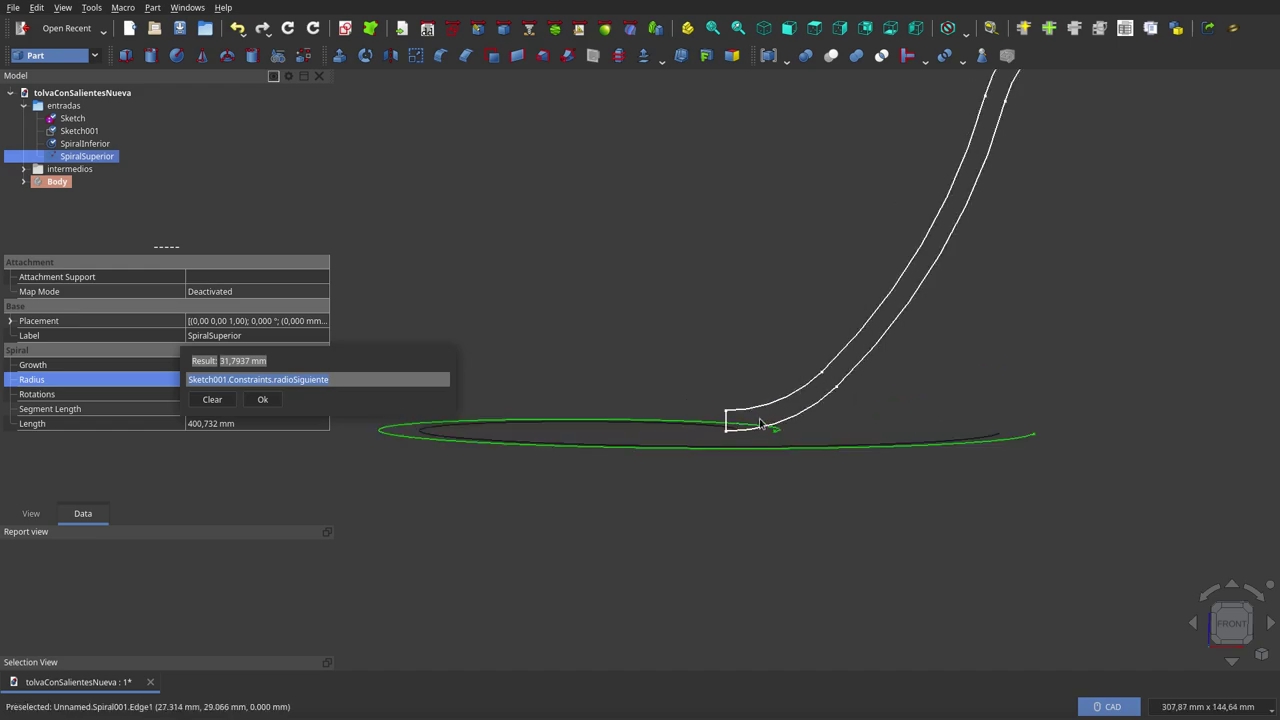
{"action": "scroll", "coordinate": [771, 412], "scroll_direction": "up", "scroll_amount": 2}
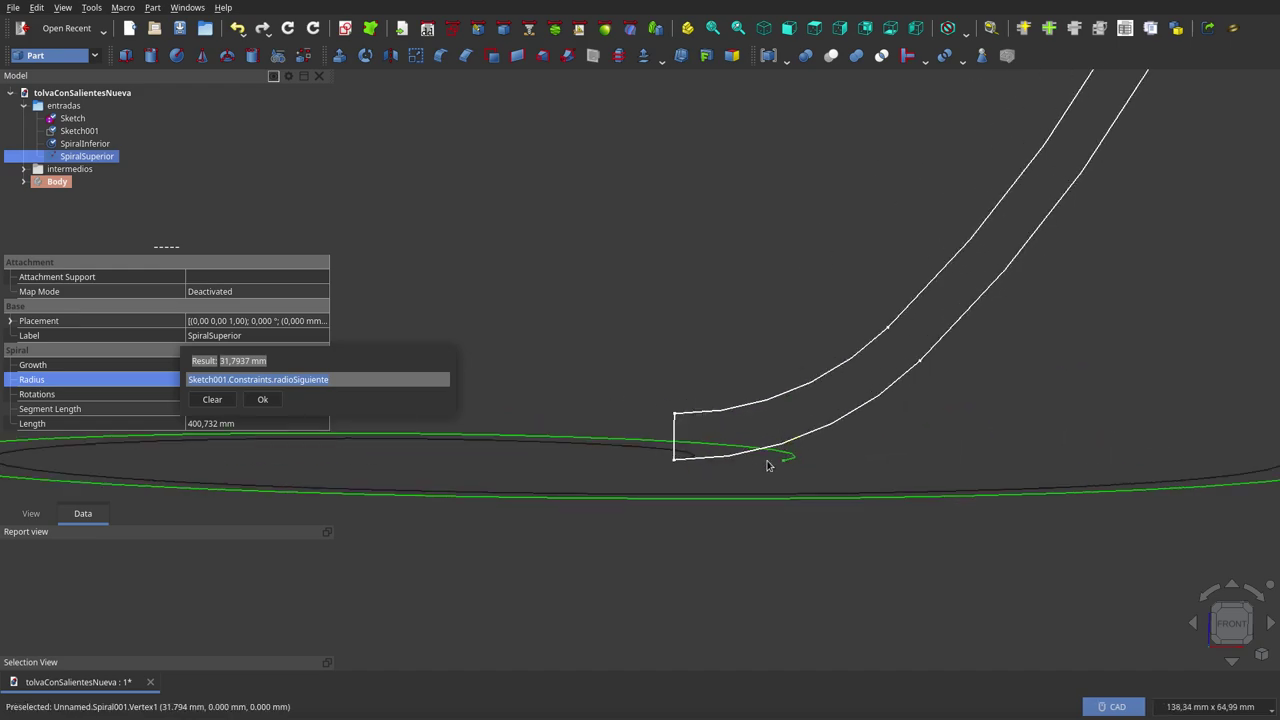
{"action": "scroll", "coordinate": [872, 290], "scroll_direction": "down", "scroll_amount": 2}
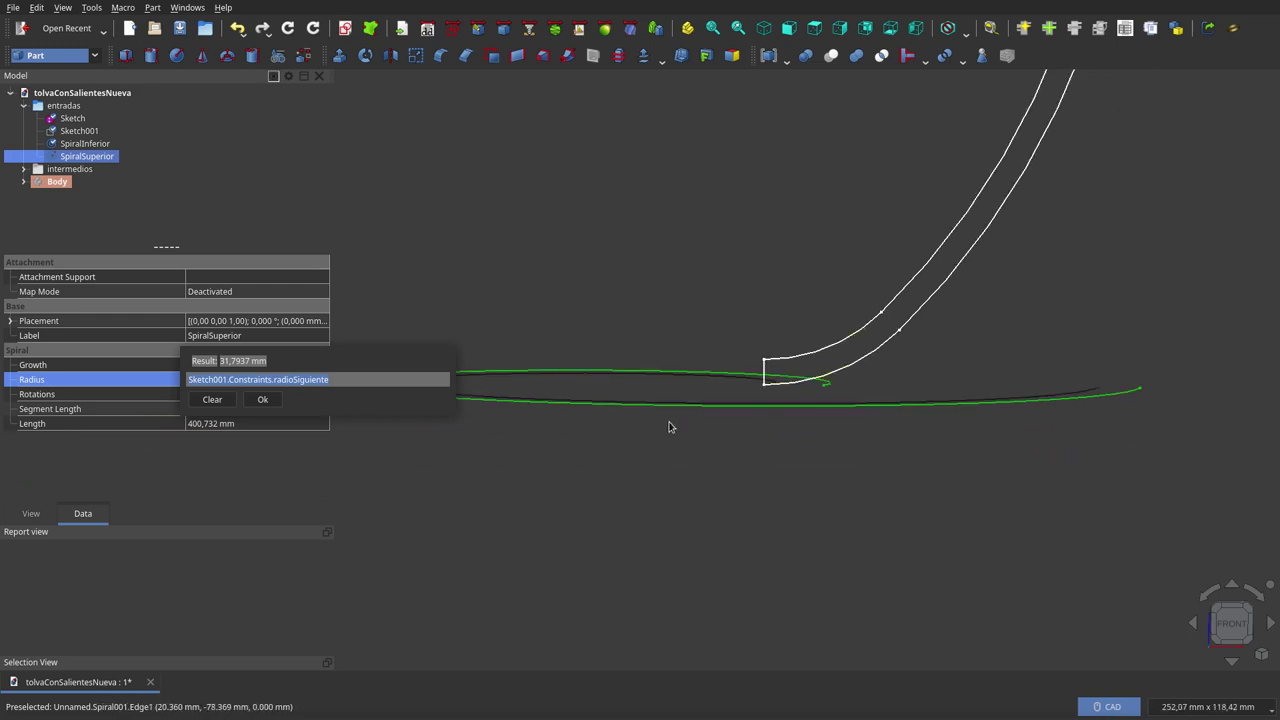
{"action": "scroll", "coordinate": [677, 403], "scroll_direction": "down", "scroll_amount": 2}
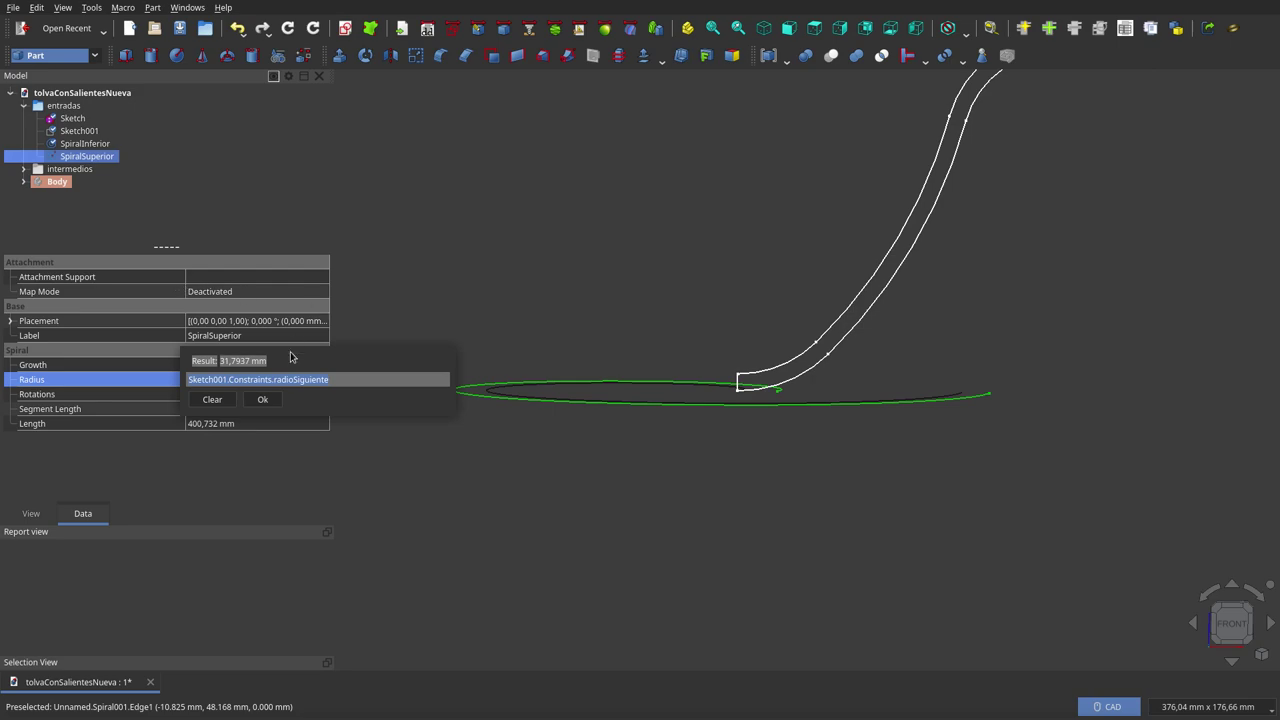
{"action": "key", "text": "Return"}
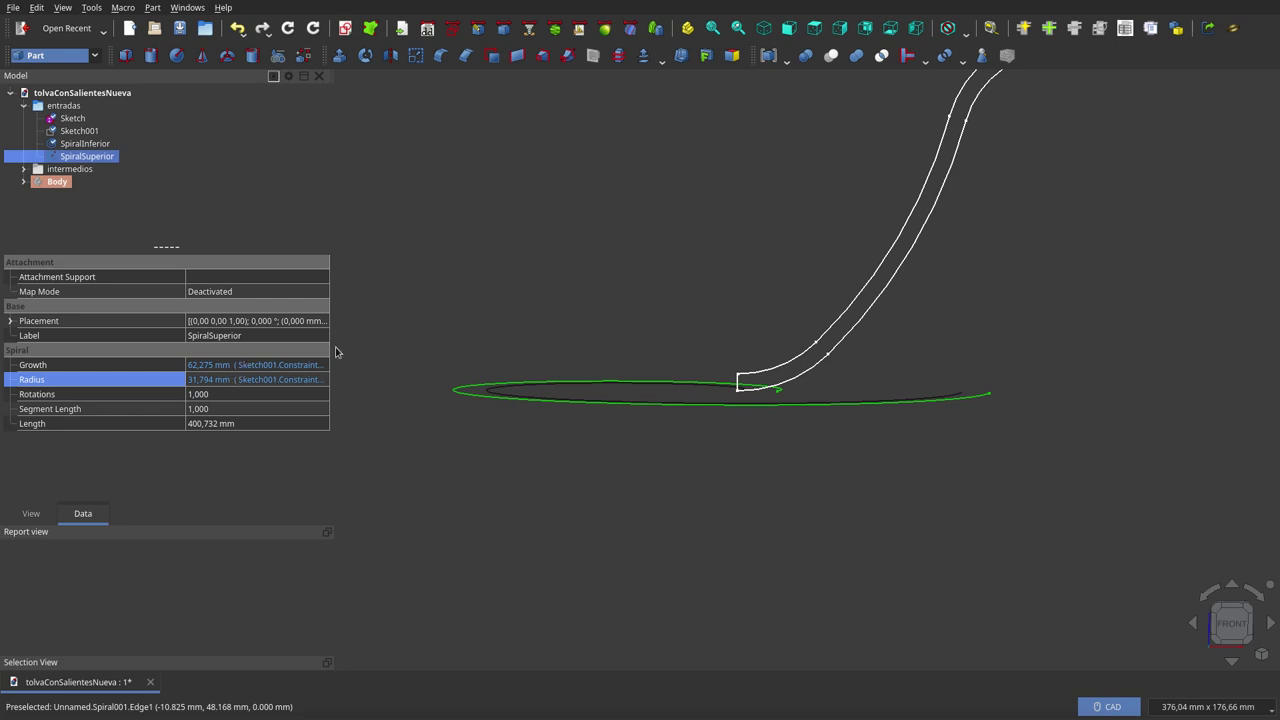
{"action": "scroll", "coordinate": [850, 335], "scroll_direction": "down", "scroll_amount": 4}
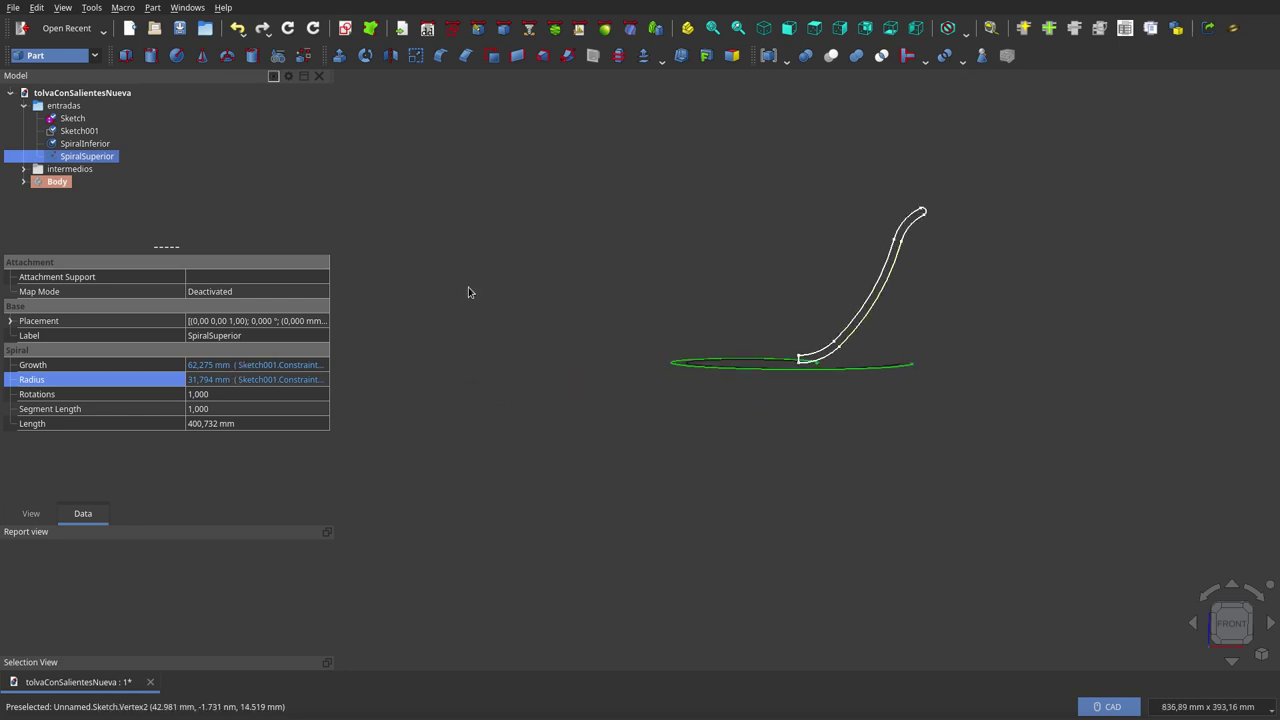
- Open Sketch001, drag the 62.2749 mm label up and left, and close the sketch
{"action": "double_click", "coordinate": [95, 131]}
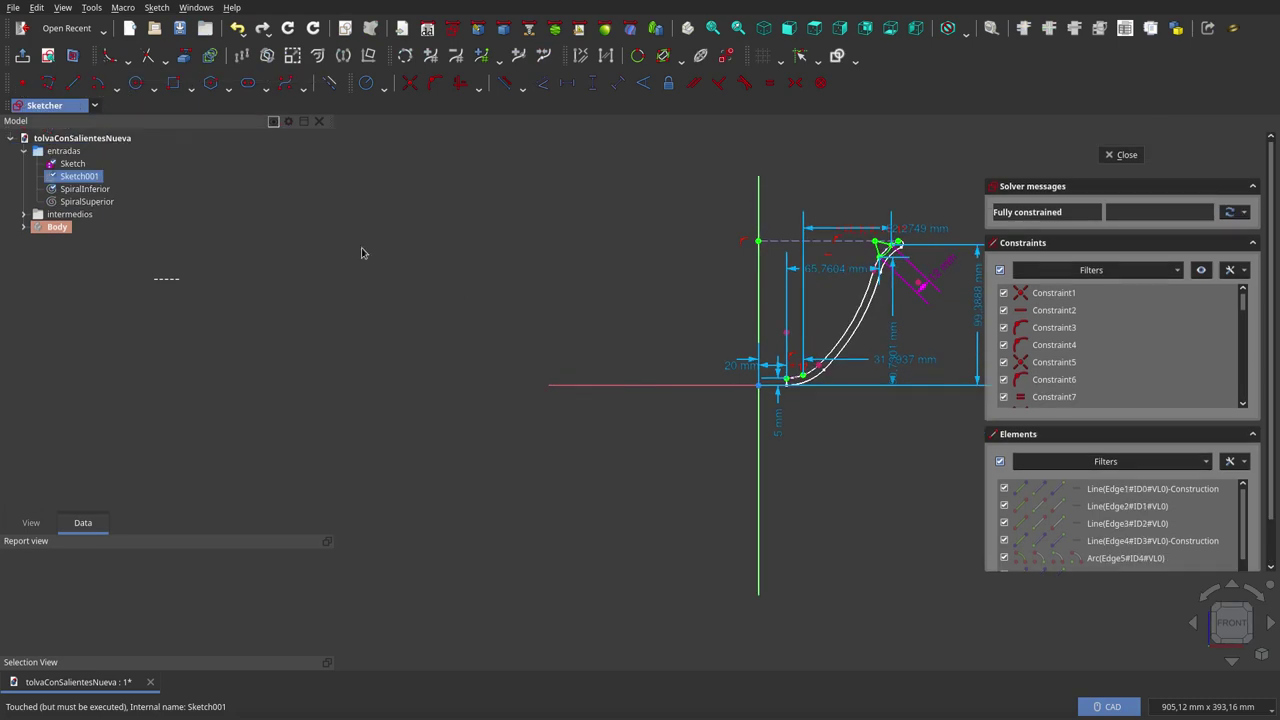
{"action": "scroll", "coordinate": [803, 390], "scroll_direction": "up", "scroll_amount": 5}
{"action": "scroll", "coordinate": [749, 366], "scroll_direction": "down", "scroll_amount": 4}
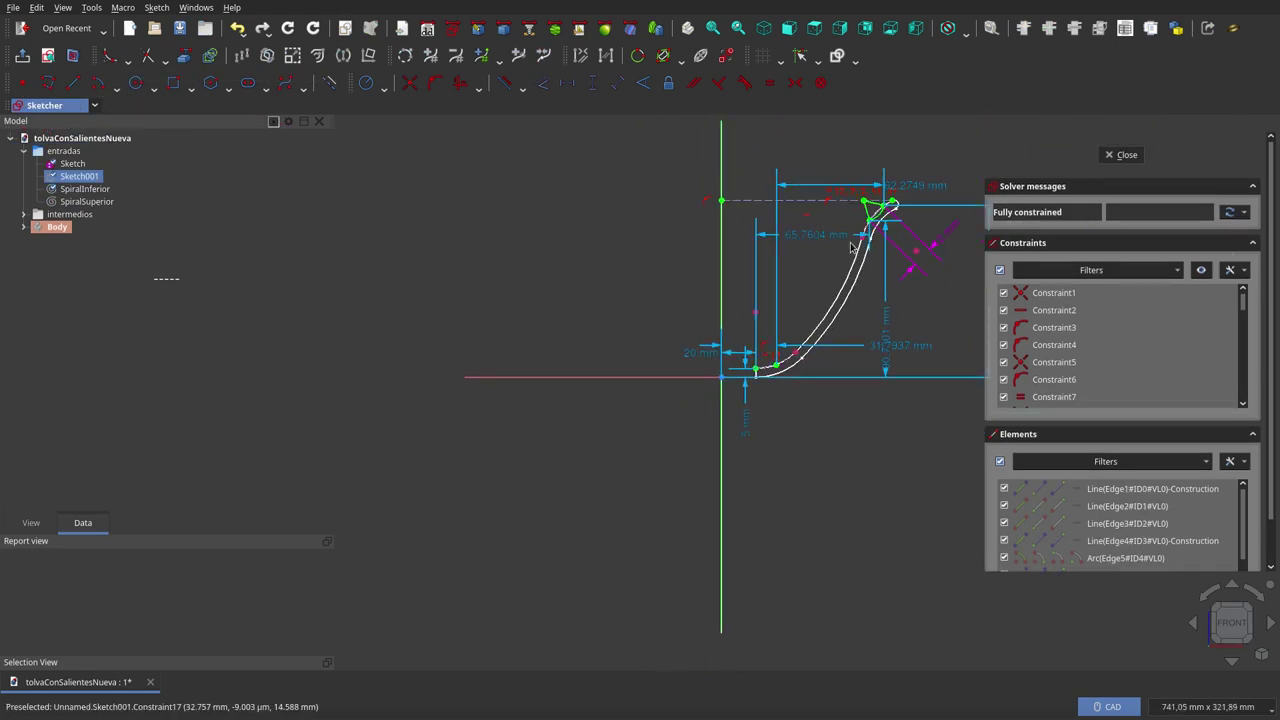
{"action": "left_click_drag", "start_coordinate": [914, 186], "coordinate": [818, 156]}
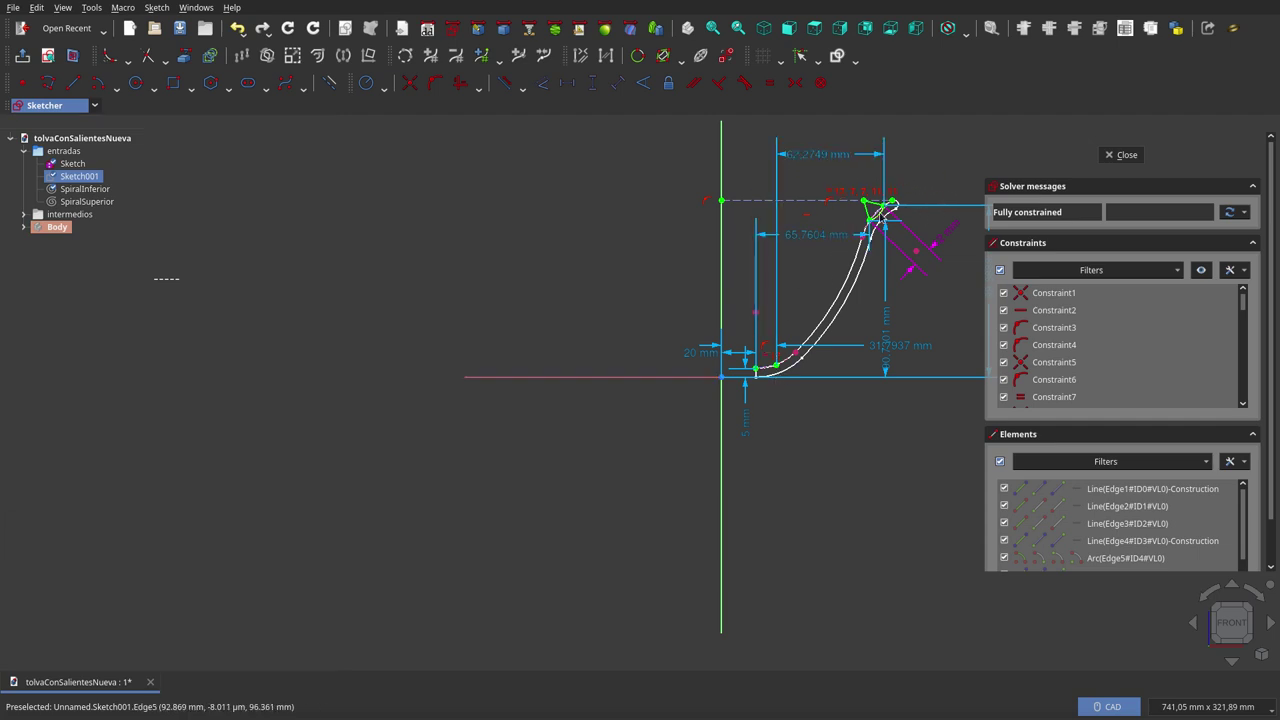
{"action": "left_click", "coordinate": [1126, 154]}
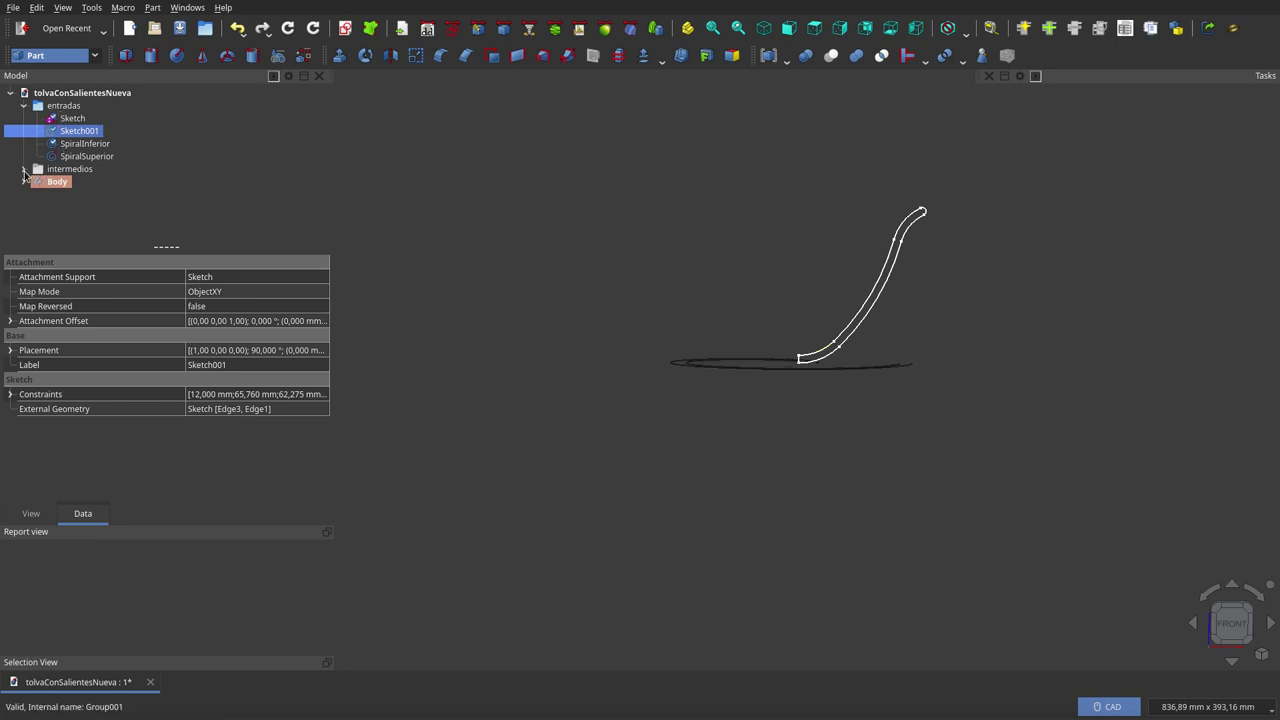
- Expand intermedios, Cut and Revolve in the tree to reveal the Binder
{"action": "left_click", "coordinate": [24, 171]}
{"action": "left_click", "coordinate": [37, 182]}
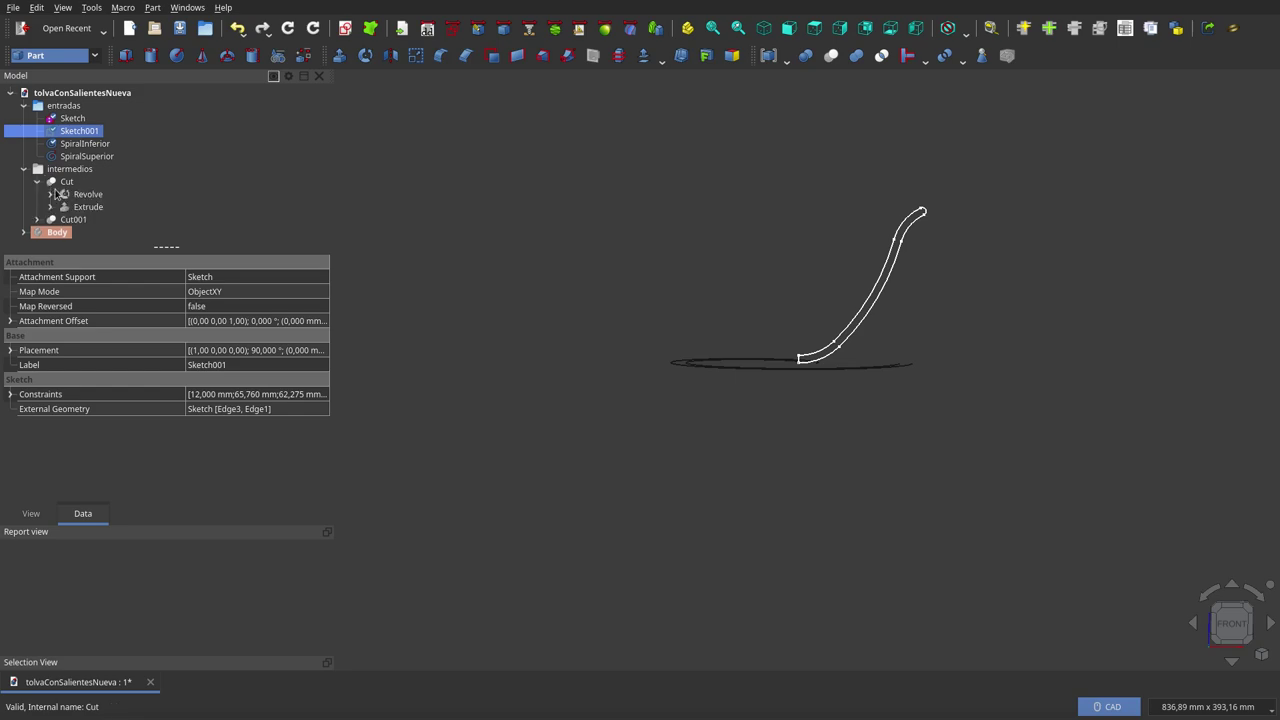
{"action": "left_click", "coordinate": [45, 200]}
{"action": "left_click", "coordinate": [49, 195]}
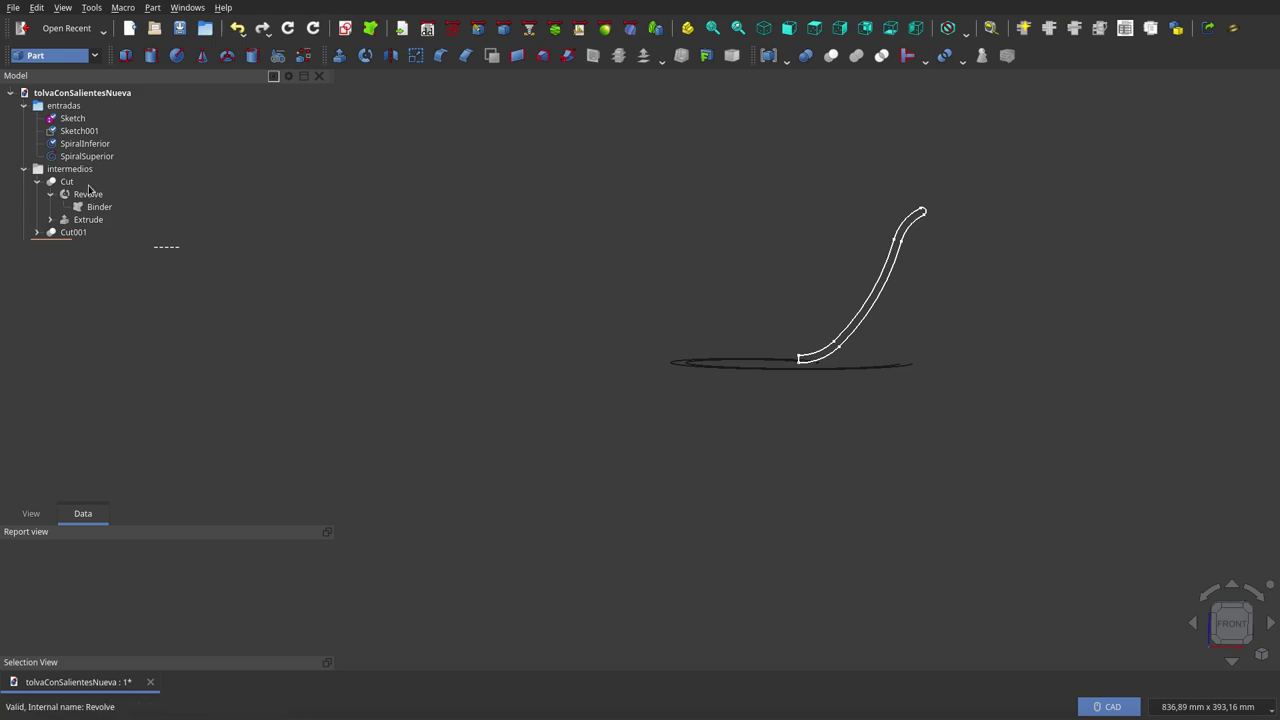
- Hide the entradas group, show the Binder curve, and make the revolved bowl visible
{"action": "left_click", "coordinate": [55, 105]}
{"action": "key", "text": "space"}
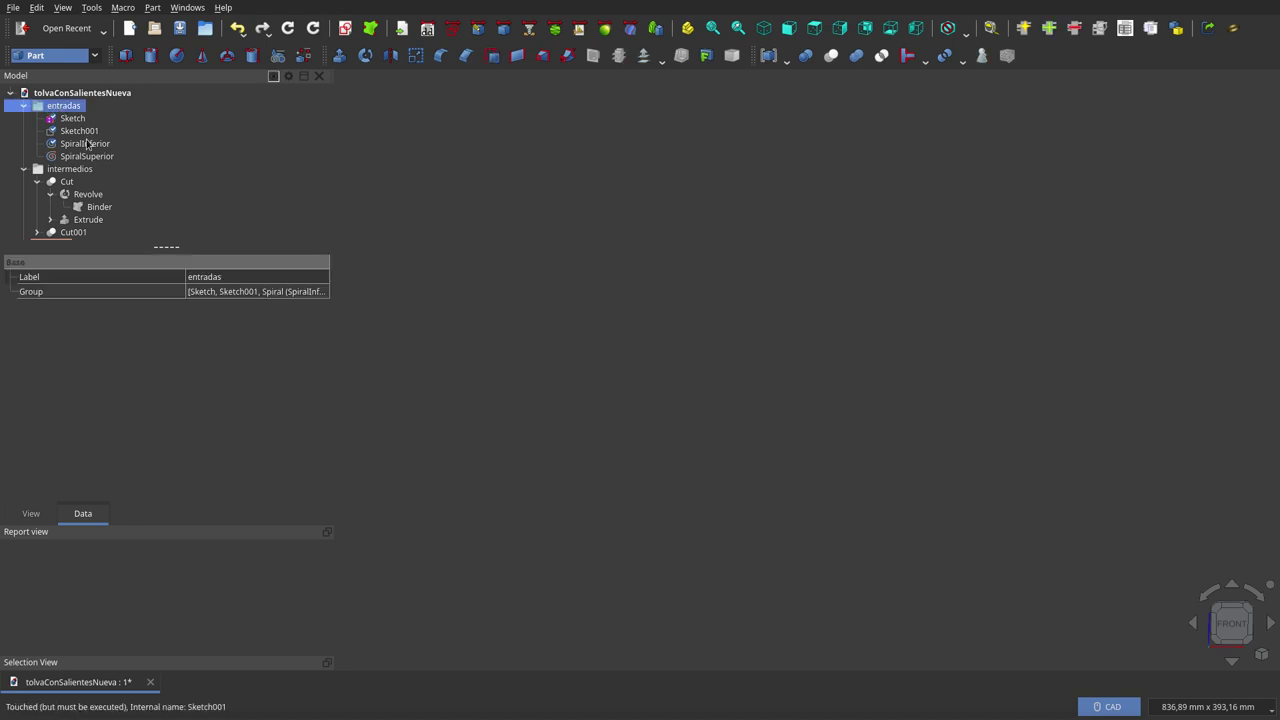
{"action": "left_click", "coordinate": [82, 207]}
{"action": "key", "text": "space"}
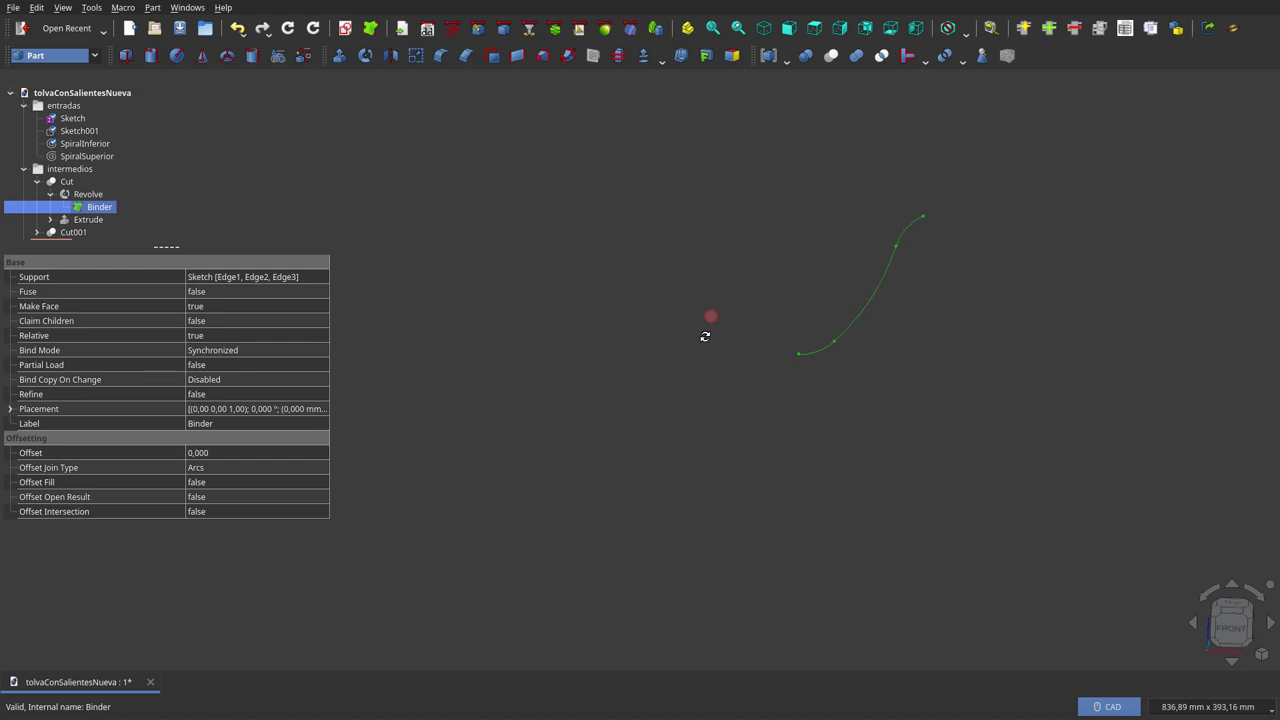
{"action": "left_click", "coordinate": [71, 121]}
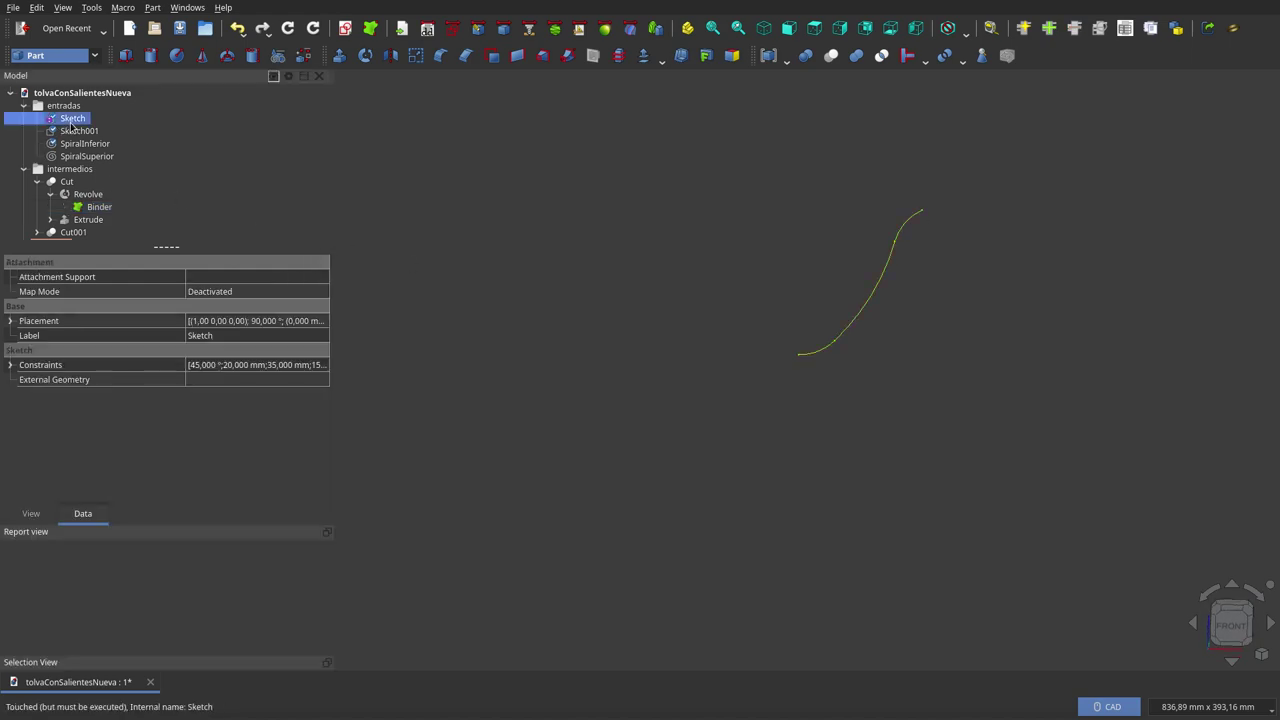
{"action": "left_click", "coordinate": [87, 194]}
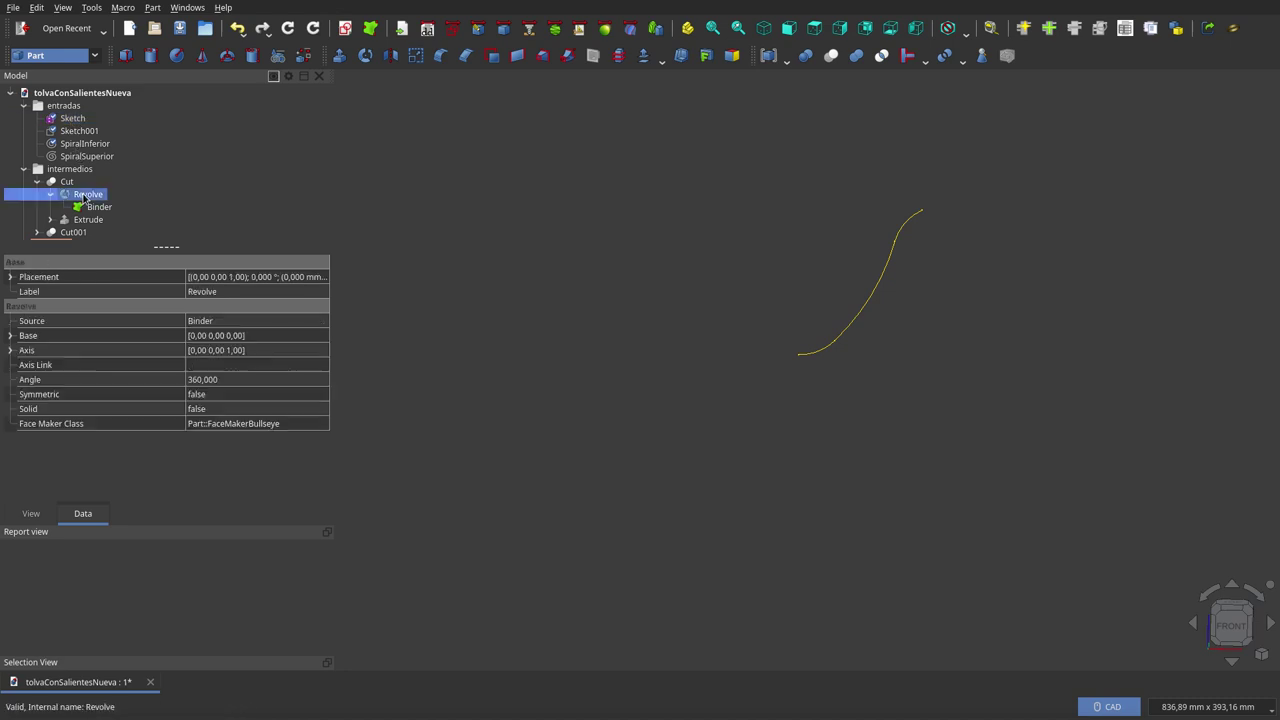
{"action": "key", "text": "space"}
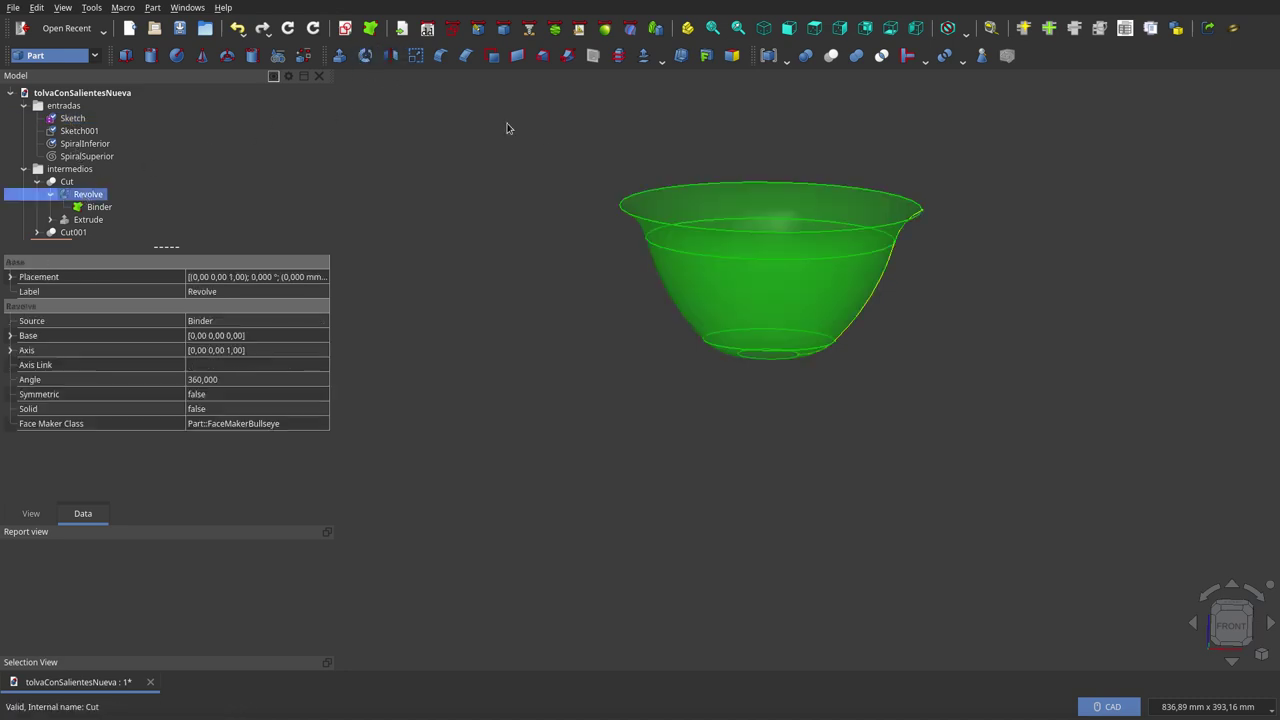
- Inspect Binder002 and its Extrude, the 90.730 mm upward spiral surface inside the bowl
{"action": "mouse_move", "coordinate": [789, 189]}
{"action": "middle_mouse_down"}
{"action": "mouse_move", "coordinate": [788, 254]}
{"action": "mouse_move", "coordinate": [789, 149]}
{"action": "middle_mouse_up"}
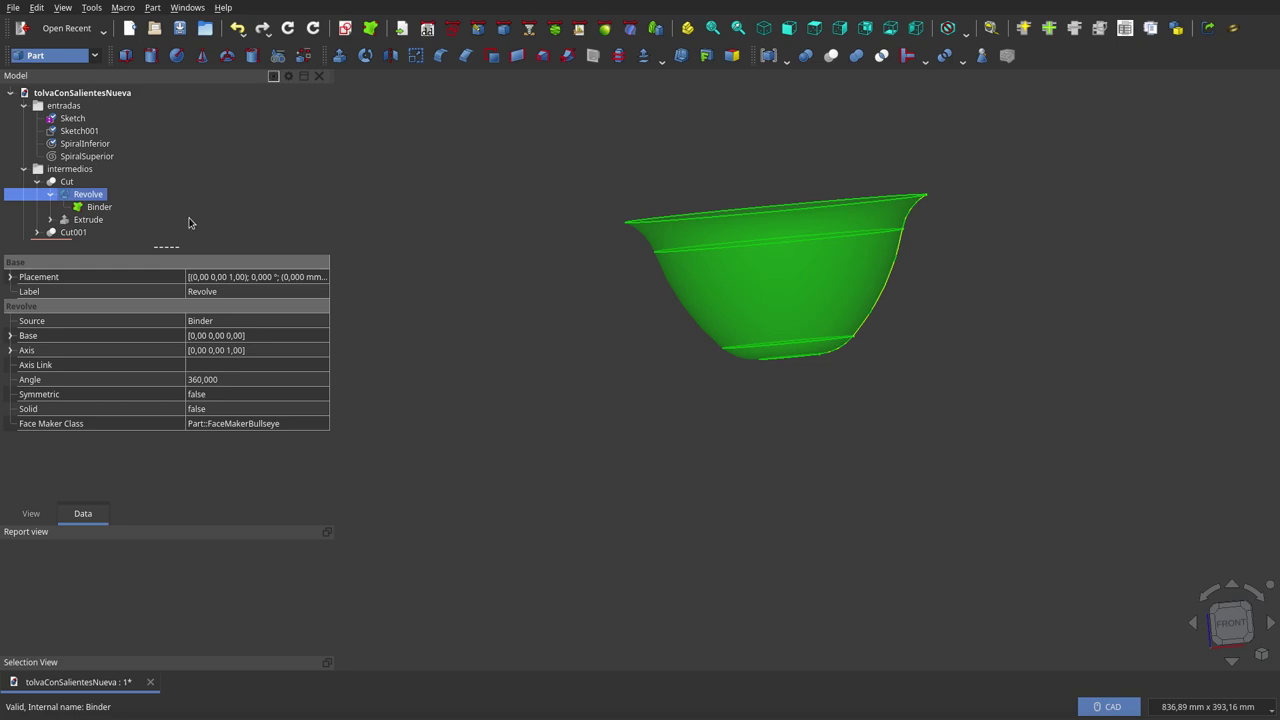
{"action": "left_click", "coordinate": [51, 220]}
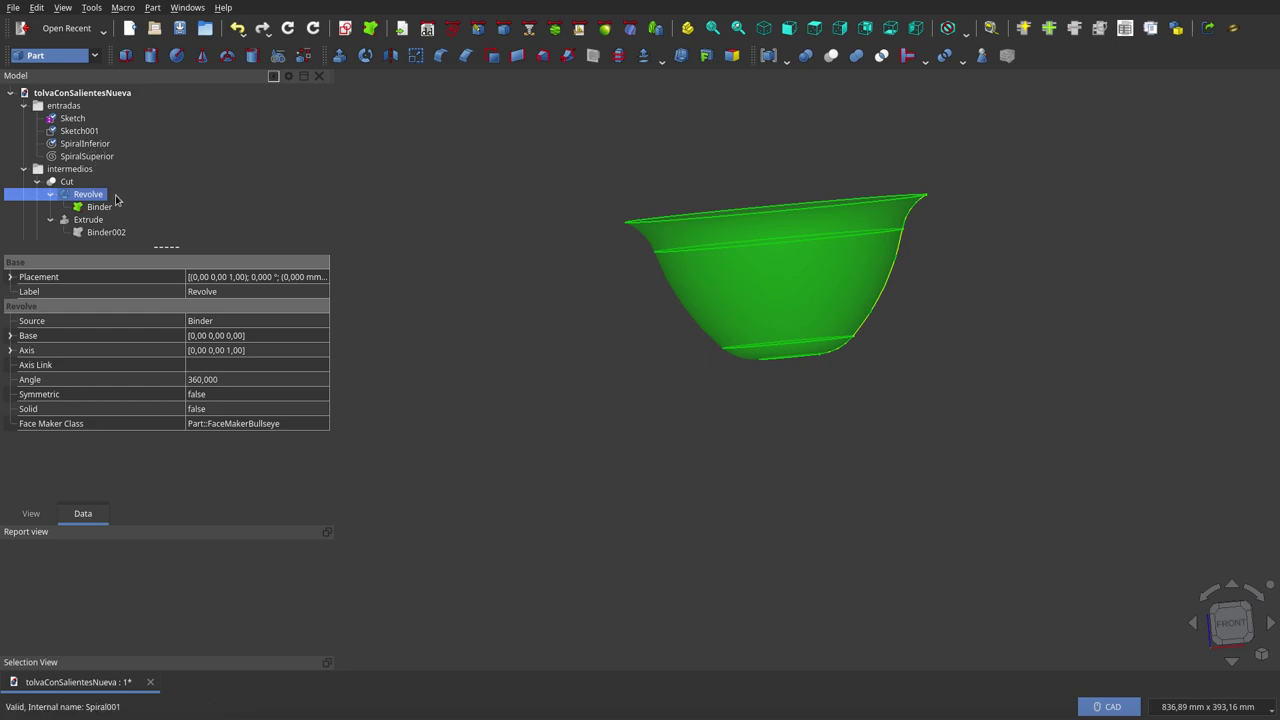
{"action": "scroll", "coordinate": [117, 200], "scroll_direction": "down", "scroll_amount": 1}
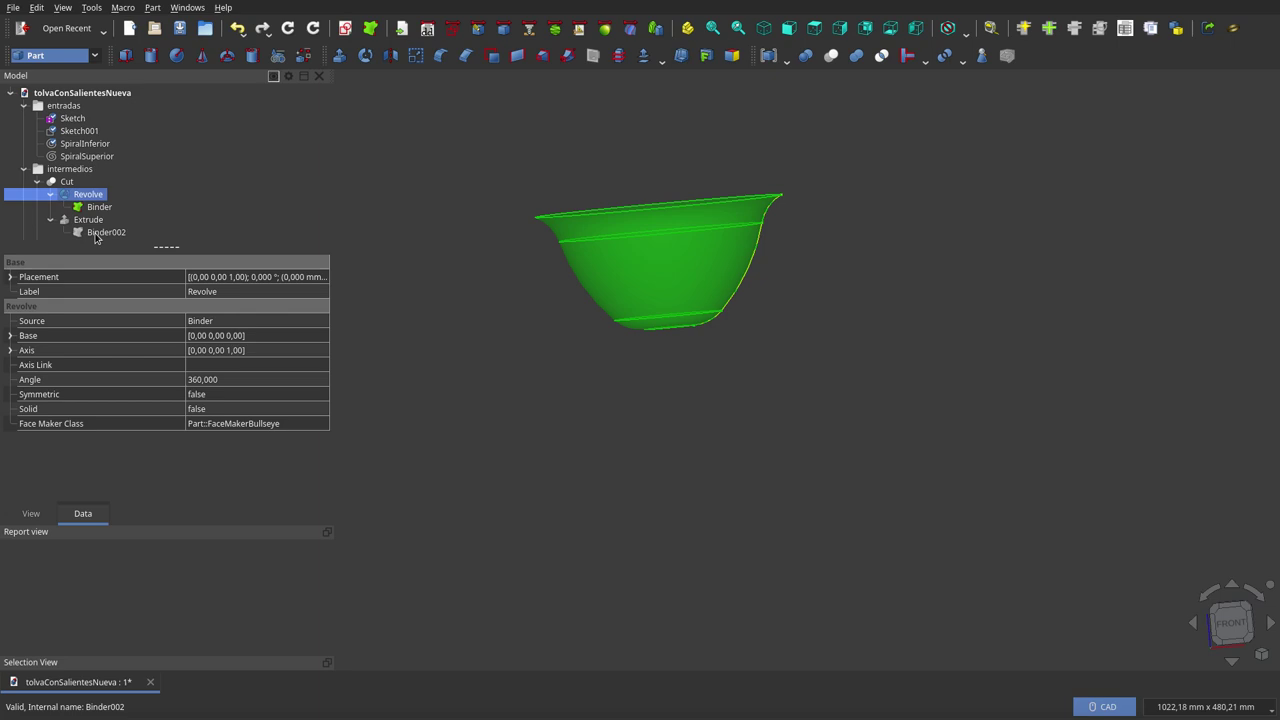
{"action": "left_click", "coordinate": [100, 232]}
{"action": "left_click", "coordinate": [90, 219]}
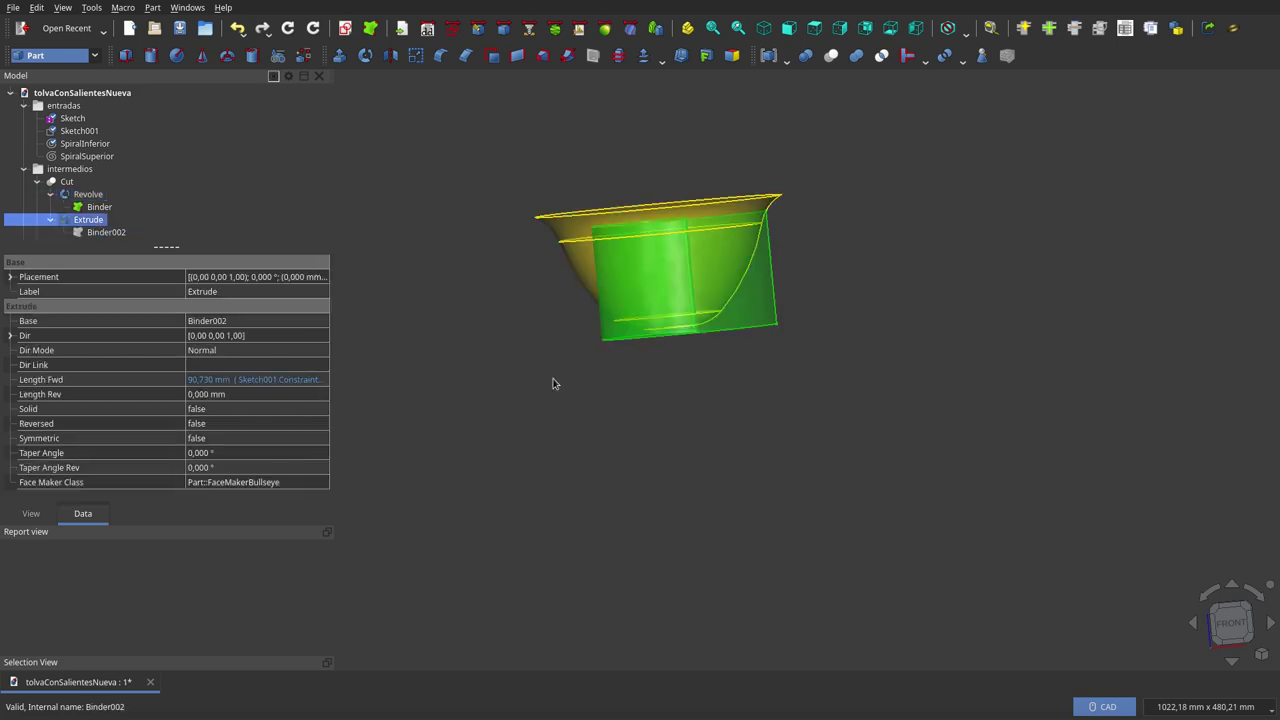
{"action": "mouse_move", "coordinate": [553, 383]}
{"action": "middle_mouse_down"}
{"action": "mouse_move", "coordinate": [666, 363]}
{"action": "mouse_move", "coordinate": [643, 474]}
{"action": "mouse_move", "coordinate": [626, 384]}
{"action": "mouse_move", "coordinate": [714, 517]}
{"action": "mouse_move", "coordinate": [661, 344]}
{"action": "mouse_move", "coordinate": [677, 320]}
{"action": "mouse_move", "coordinate": [669, 451]}
{"action": "middle_mouse_up"}
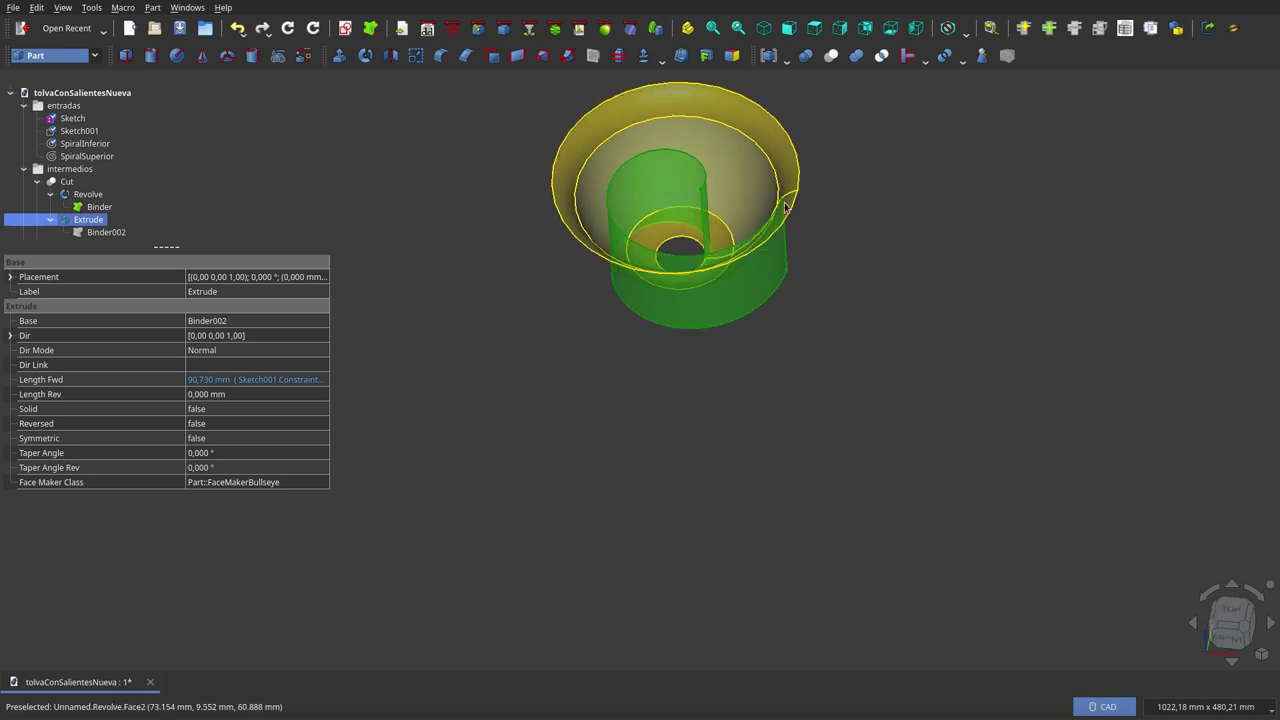
{"action": "mouse_move", "coordinate": [785, 205]}
{"action": "middle_mouse_down"}
{"action": "mouse_move", "coordinate": [786, 180]}
{"action": "mouse_move", "coordinate": [623, 400]}
{"action": "mouse_move", "coordinate": [586, 266]}
{"action": "mouse_move", "coordinate": [620, 203]}
{"action": "middle_mouse_up"}
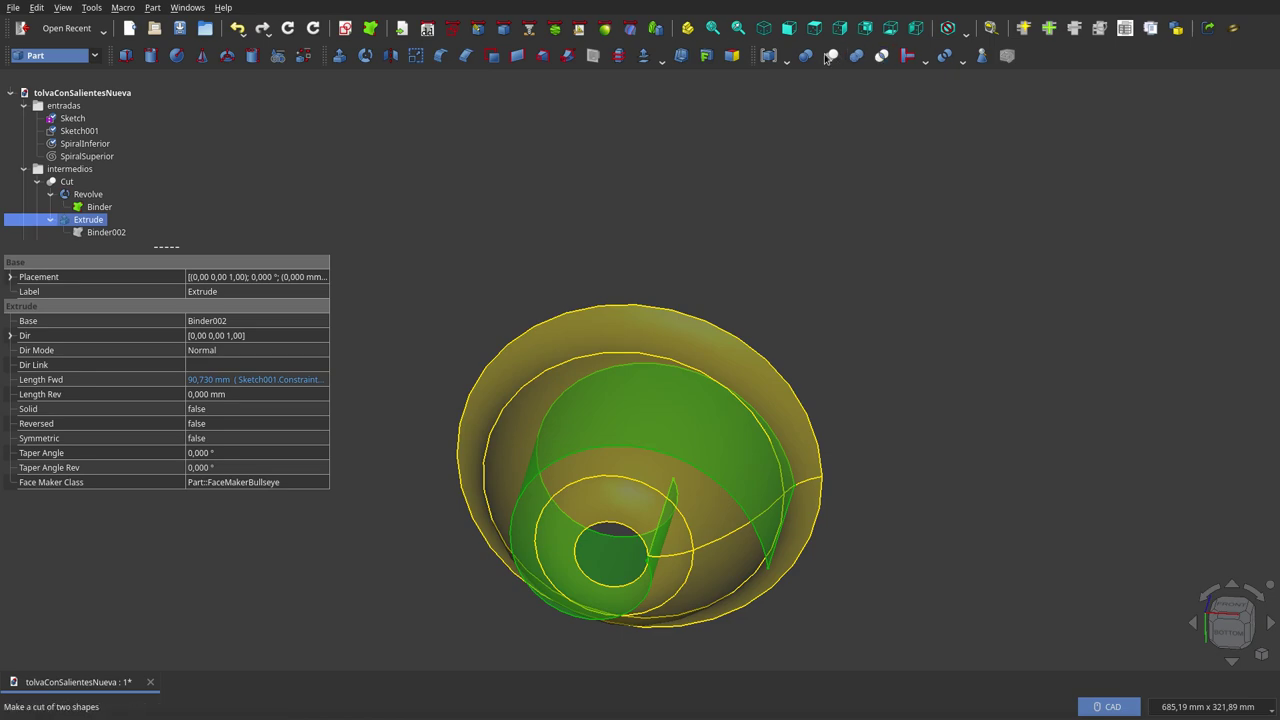
{"action": "scroll", "coordinate": [811, 98], "scroll_direction": "up", "scroll_amount": 3}
{"action": "scroll", "coordinate": [811, 95], "scroll_direction": "down", "scroll_amount": 2}
{"action": "scroll", "coordinate": [811, 92], "scroll_direction": "down", "scroll_amount": 3}
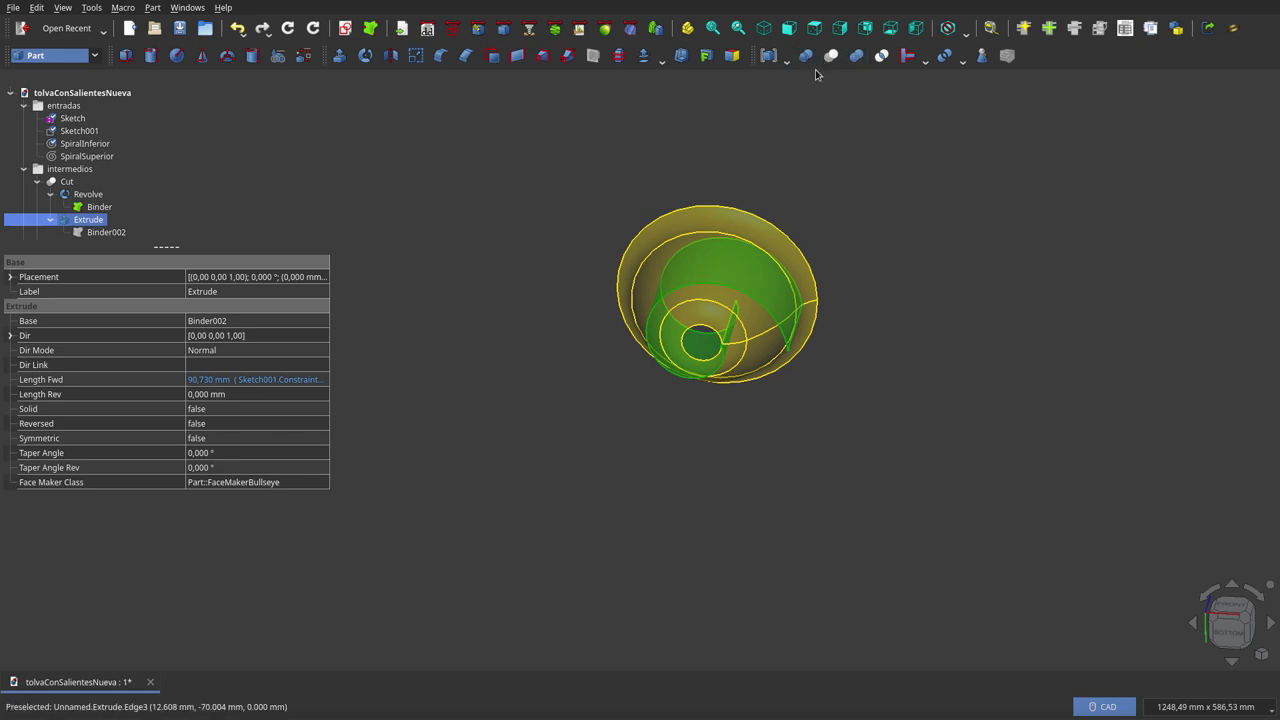
- Select Extrude and Revolve together and look at the model from below
{"action": "left_click", "coordinate": [778, 125]}
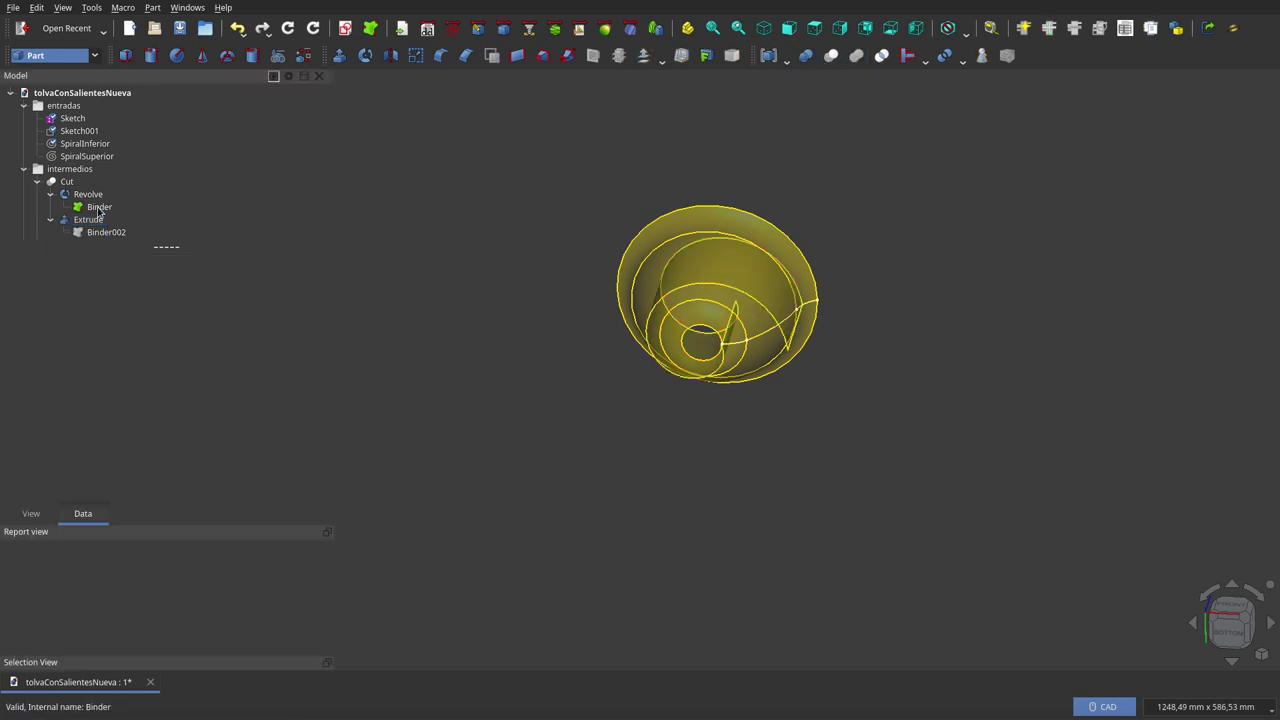
{"action": "left_click", "coordinate": [92, 220]}
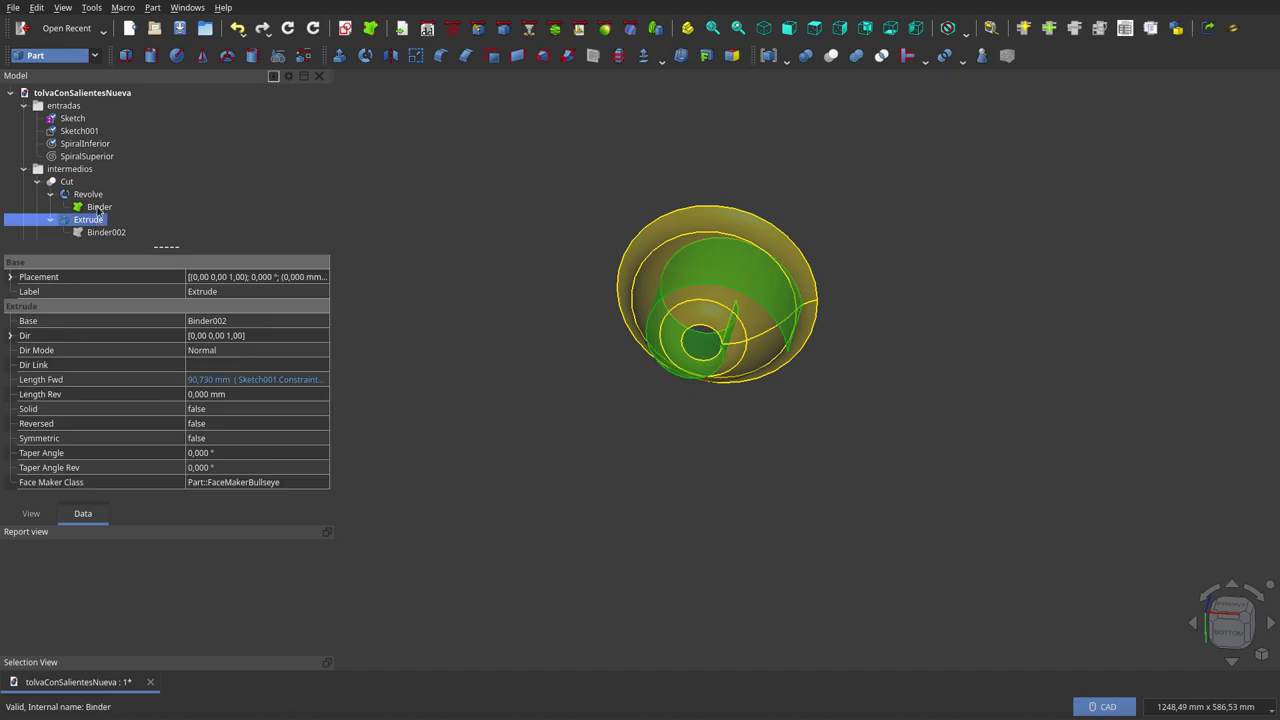
{"action": "left_click", "coordinate": [92, 195], "text": "ctrl"}
{"action": "key", "text": "5"}
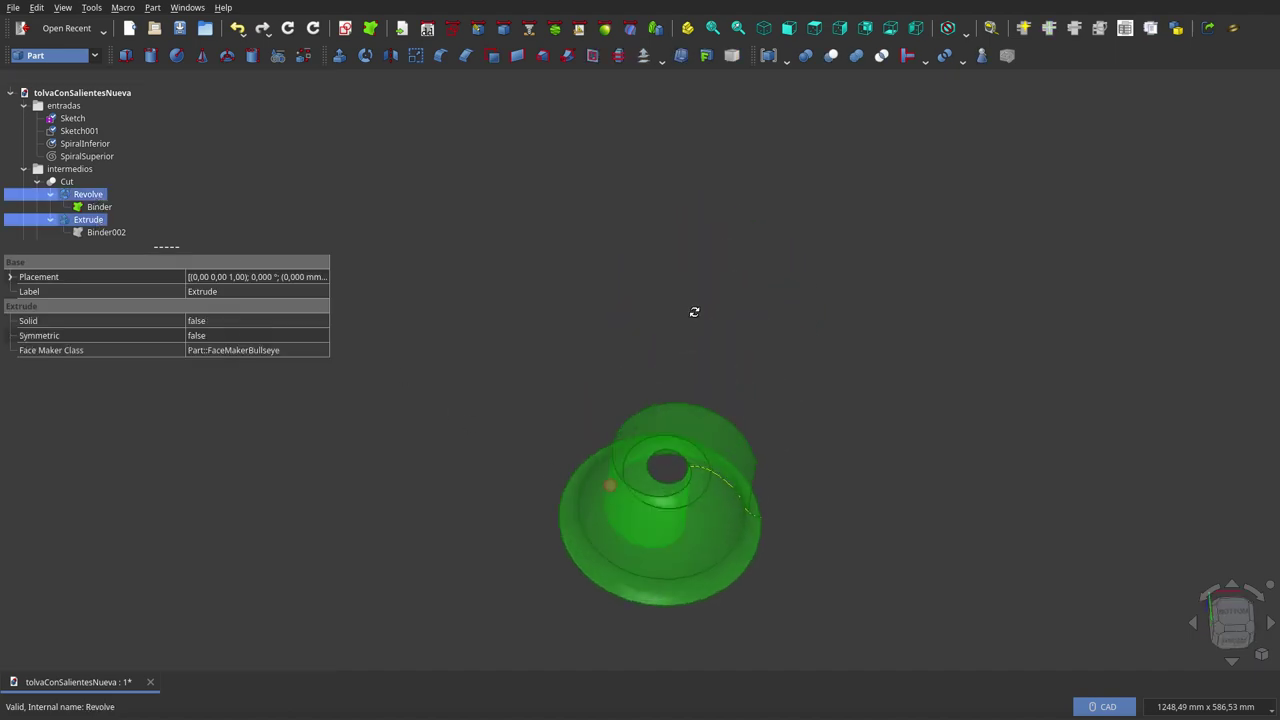
{"action": "scroll", "coordinate": [832, 358], "scroll_direction": "up", "scroll_amount": 2}
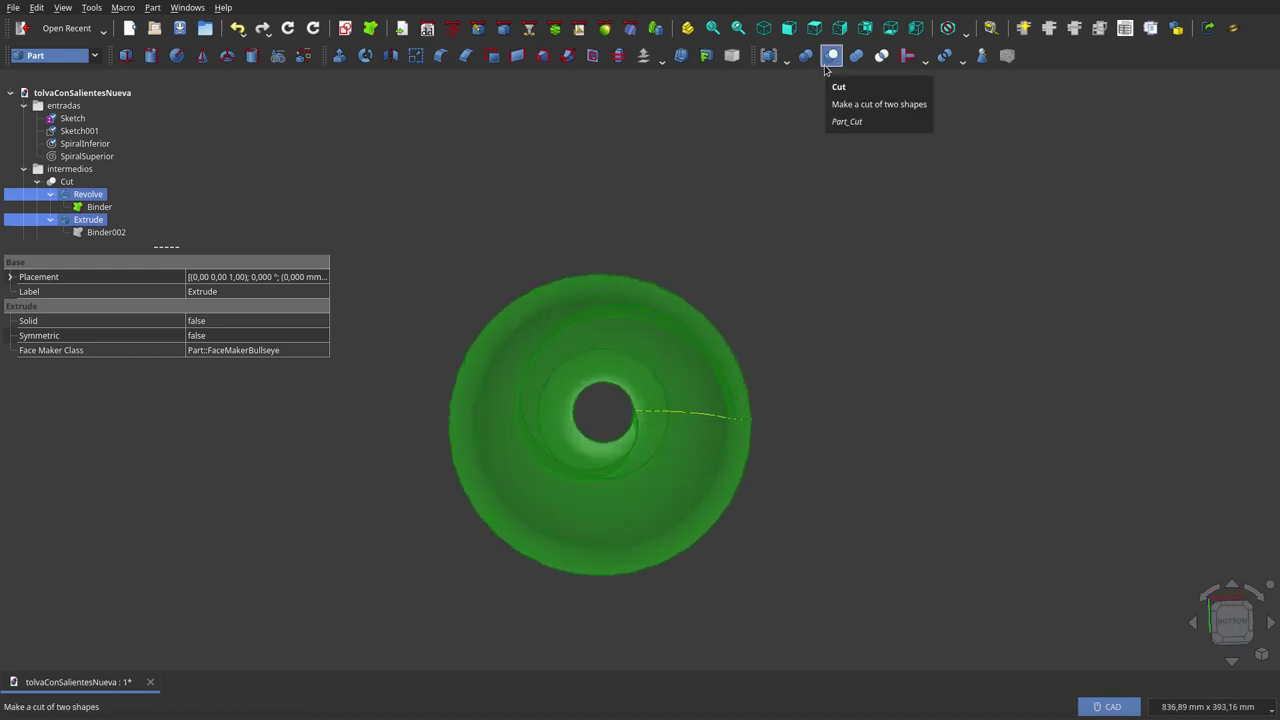
{"action": "scroll", "coordinate": [808, 353], "scroll_direction": "down", "scroll_amount": 3}
{"action": "left_click", "coordinate": [807, 441]}
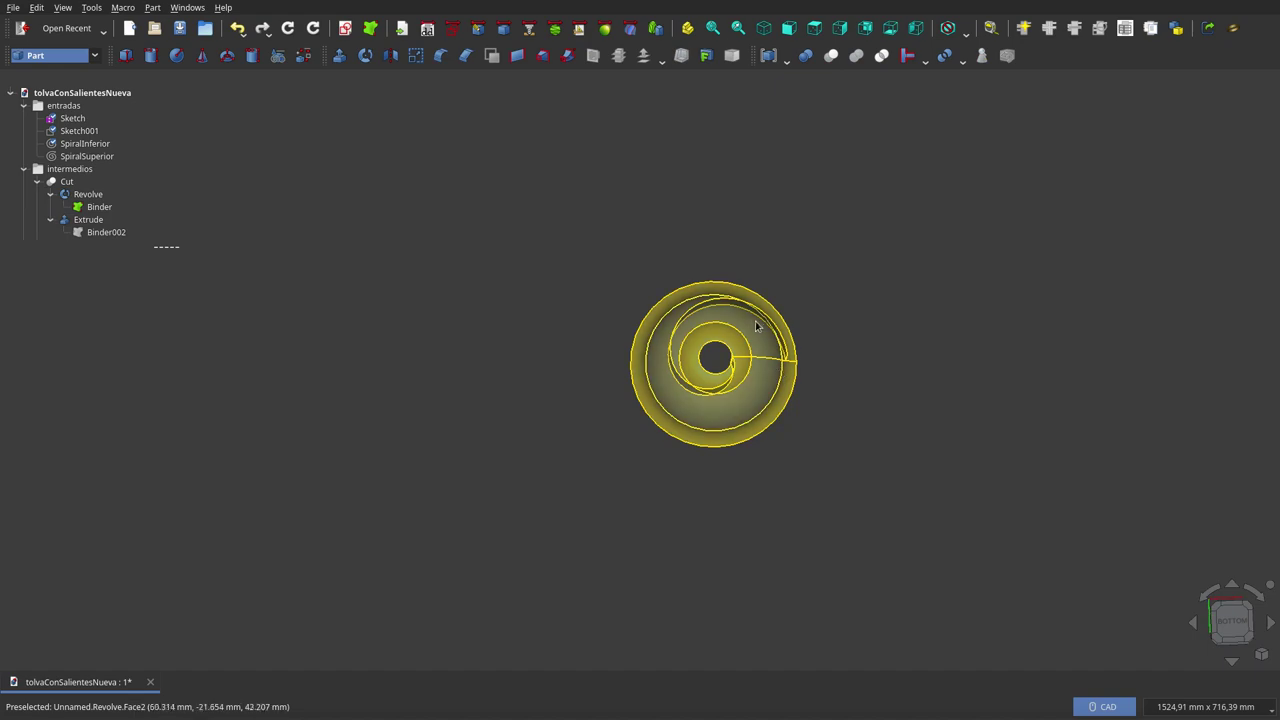
{"action": "middle_click_drag", "start_coordinate": [756, 326], "coordinate": [736, 342]}
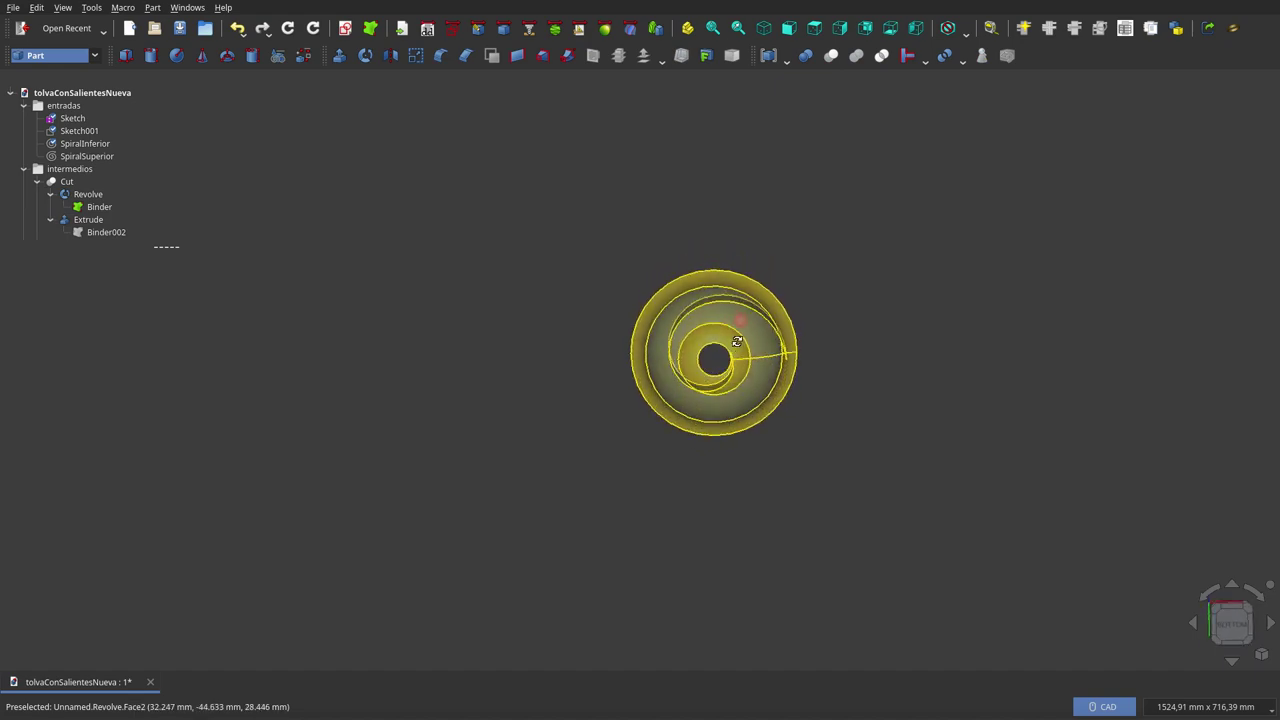
{"action": "scroll", "coordinate": [757, 346], "scroll_direction": "up", "scroll_amount": 4}
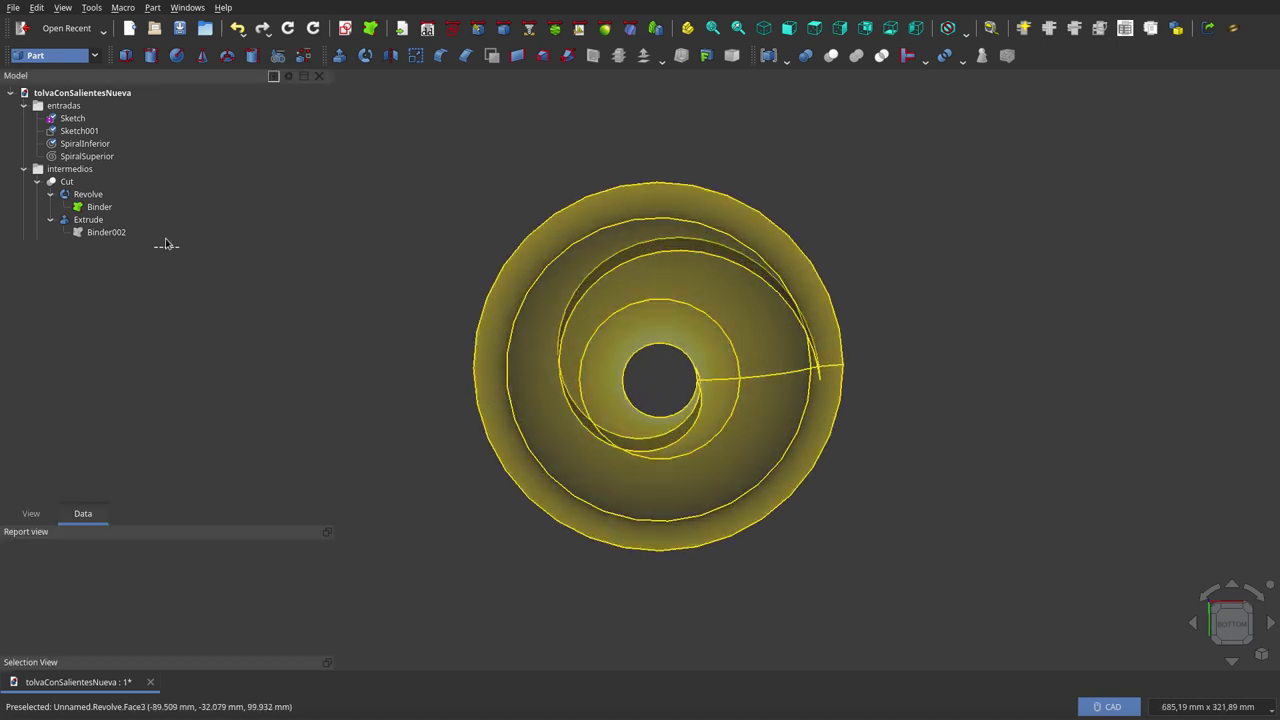
- Inspect the Binder, Revolve and Extrude properties, then view the Cut result inside the bowl
{"action": "left_click", "coordinate": [92, 207]}
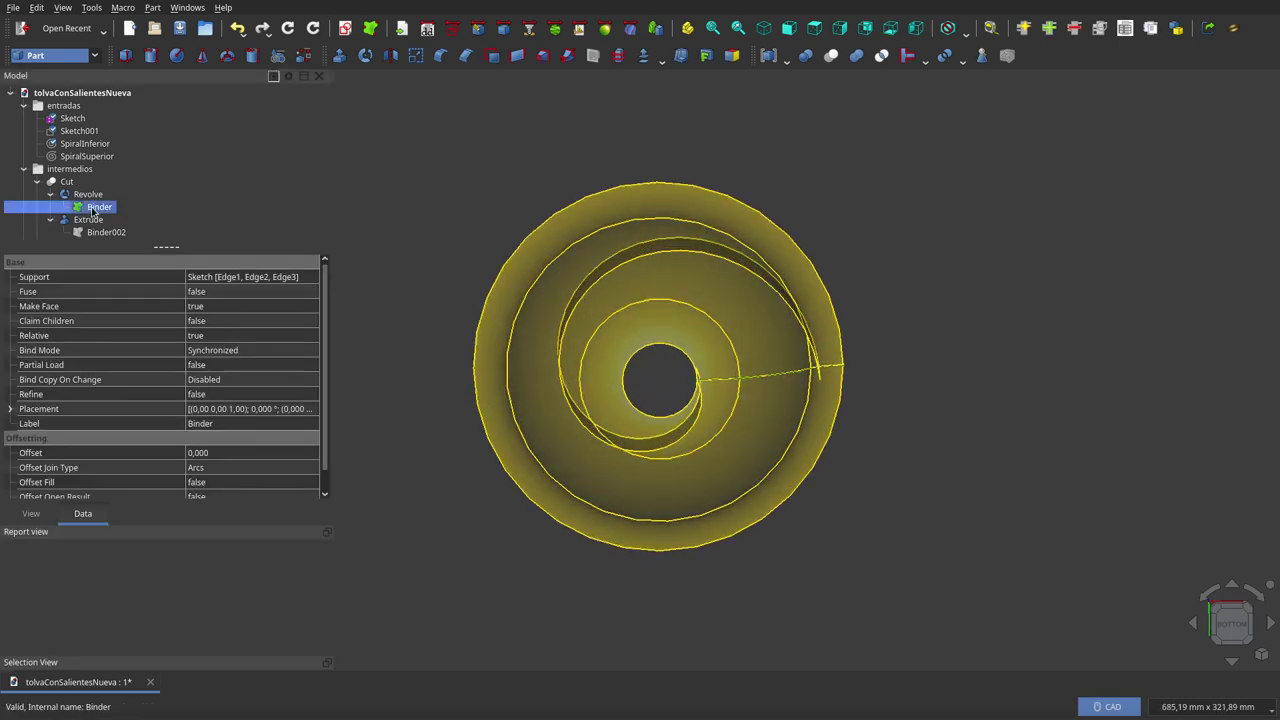
{"action": "left_click", "coordinate": [76, 195]}
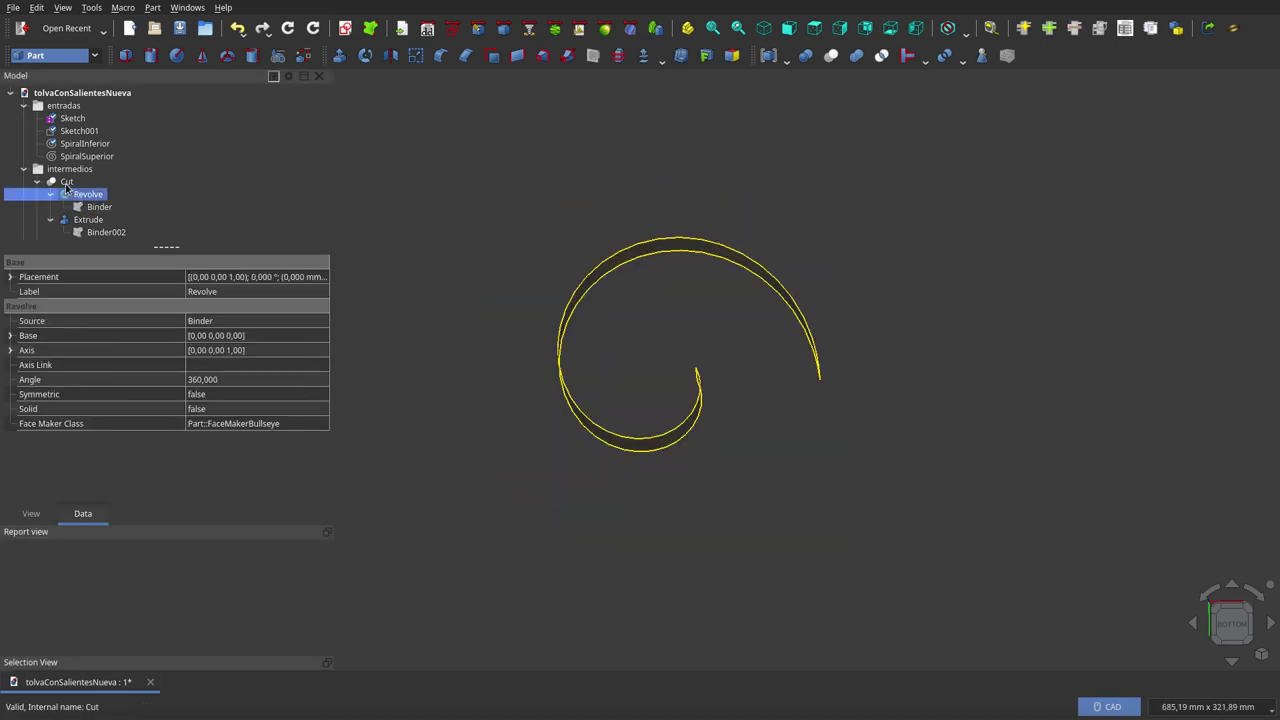
{"action": "left_click", "coordinate": [76, 220]}
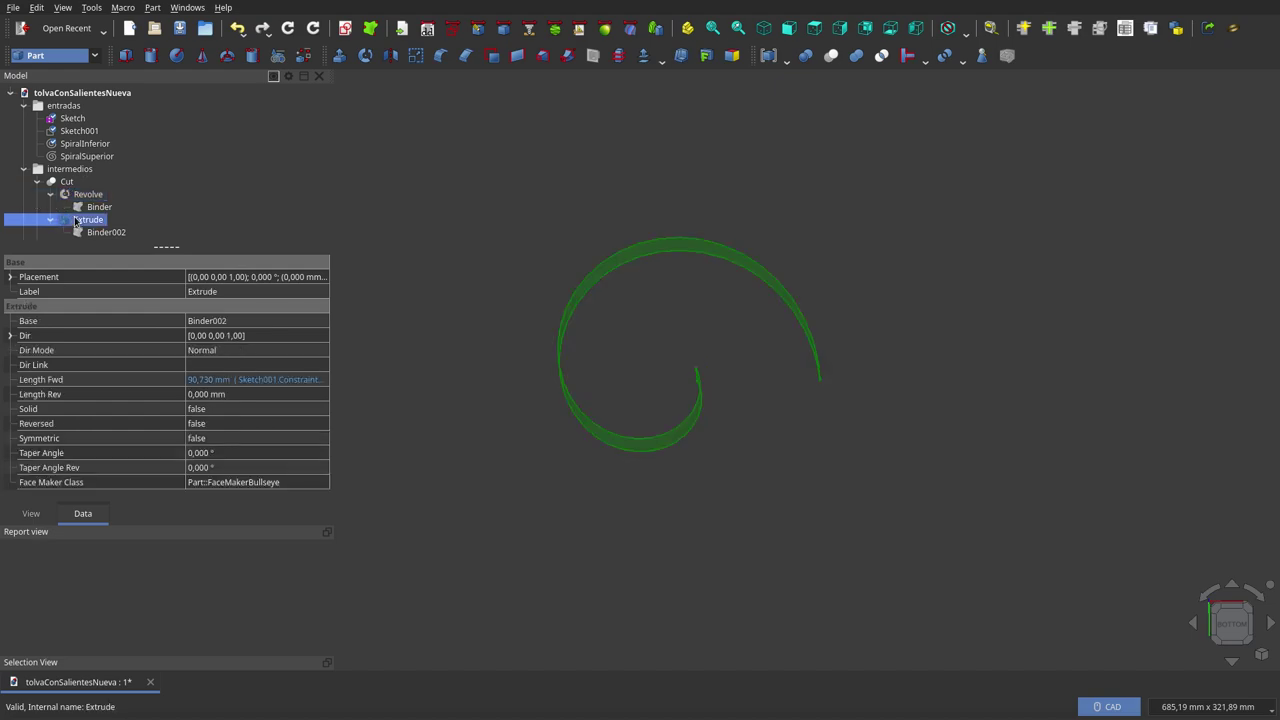
{"action": "left_click", "coordinate": [66, 181]}
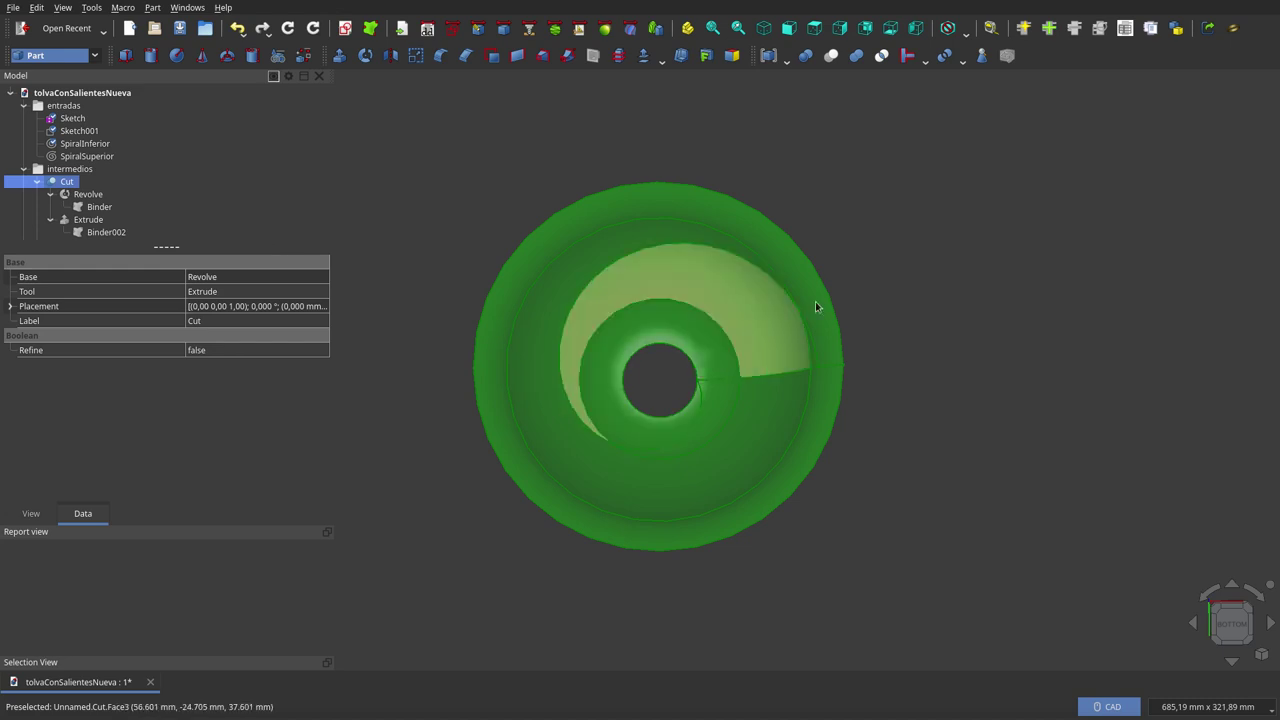
{"action": "scroll", "coordinate": [883, 286], "scroll_direction": "up", "scroll_amount": 3}
{"action": "scroll", "coordinate": [891, 291], "scroll_direction": "down", "scroll_amount": 3}
{"action": "mouse_move", "coordinate": [891, 291]}
{"action": "middle_mouse_down"}
{"action": "mouse_move", "coordinate": [849, 328]}
{"action": "mouse_move", "coordinate": [920, 294]}
{"action": "middle_mouse_up"}
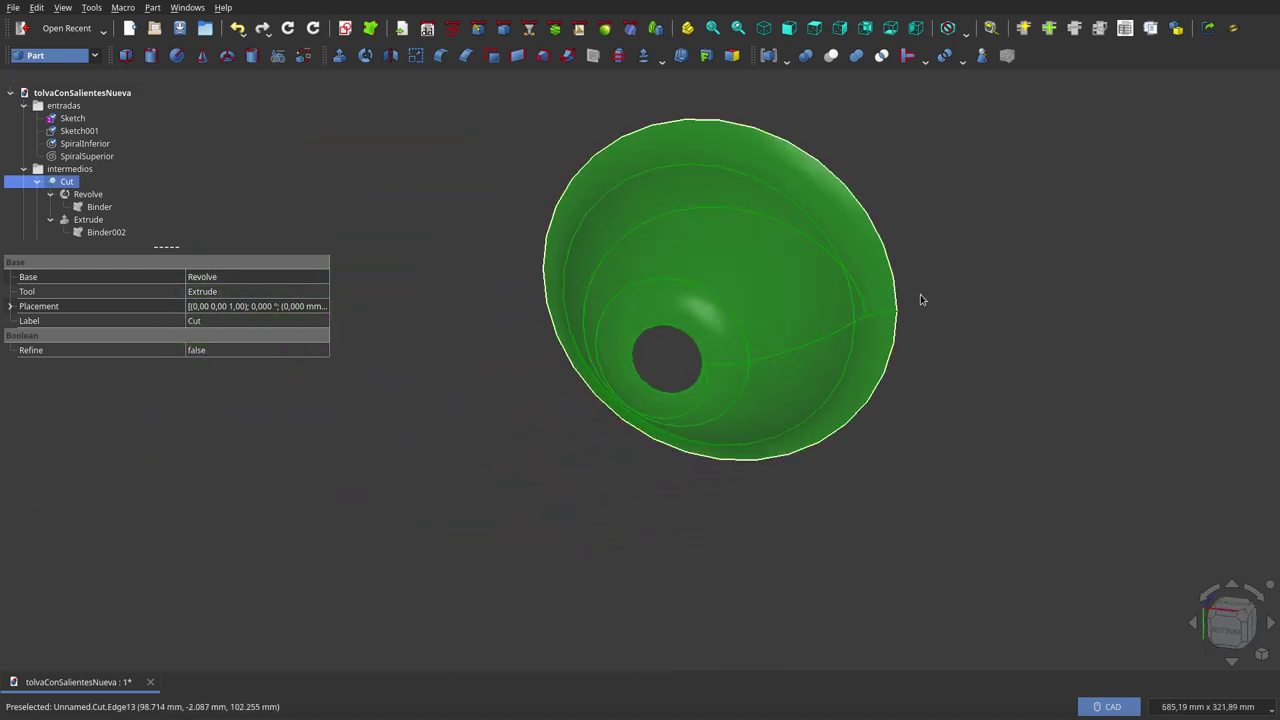
{"action": "left_click", "coordinate": [914, 300]}
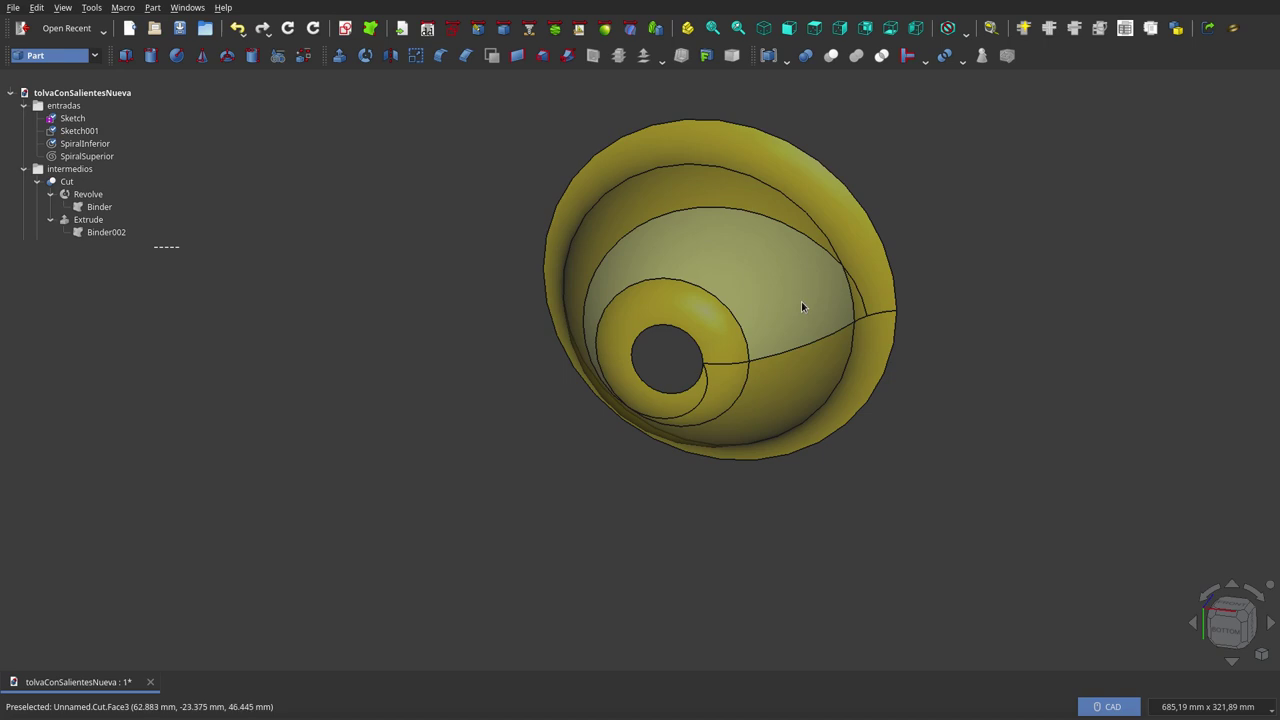
{"action": "mouse_move", "coordinate": [77, 200]}
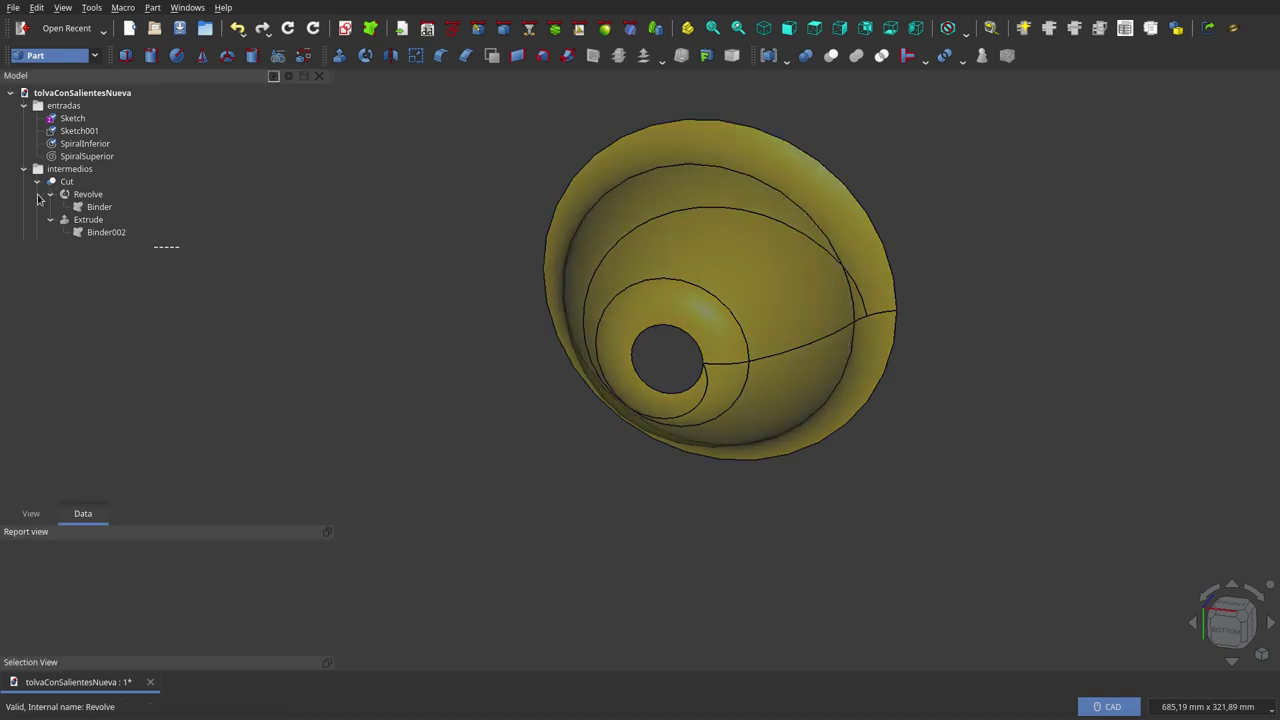
- Collapse the Revolve, Extrude and Cut branches and hide the Cut solid
{"action": "left_click", "coordinate": [50, 196]}
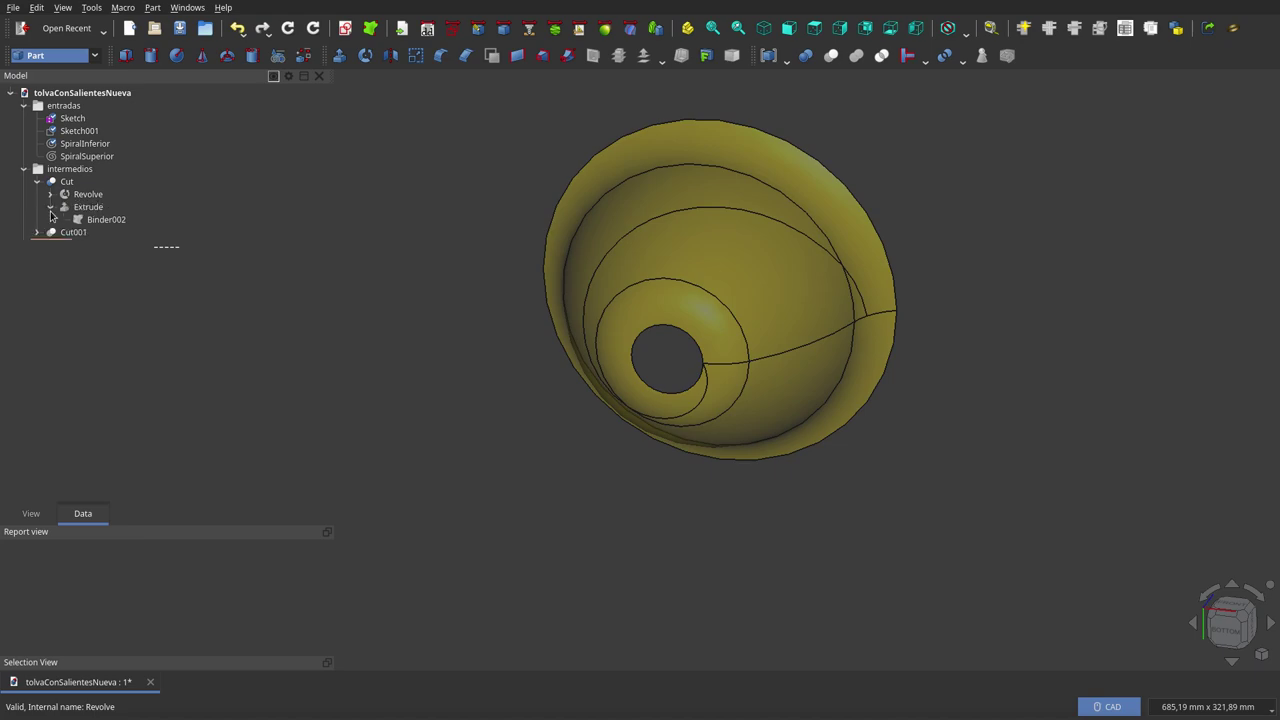
{"action": "left_click", "coordinate": [50, 208]}
{"action": "left_click", "coordinate": [38, 182]}
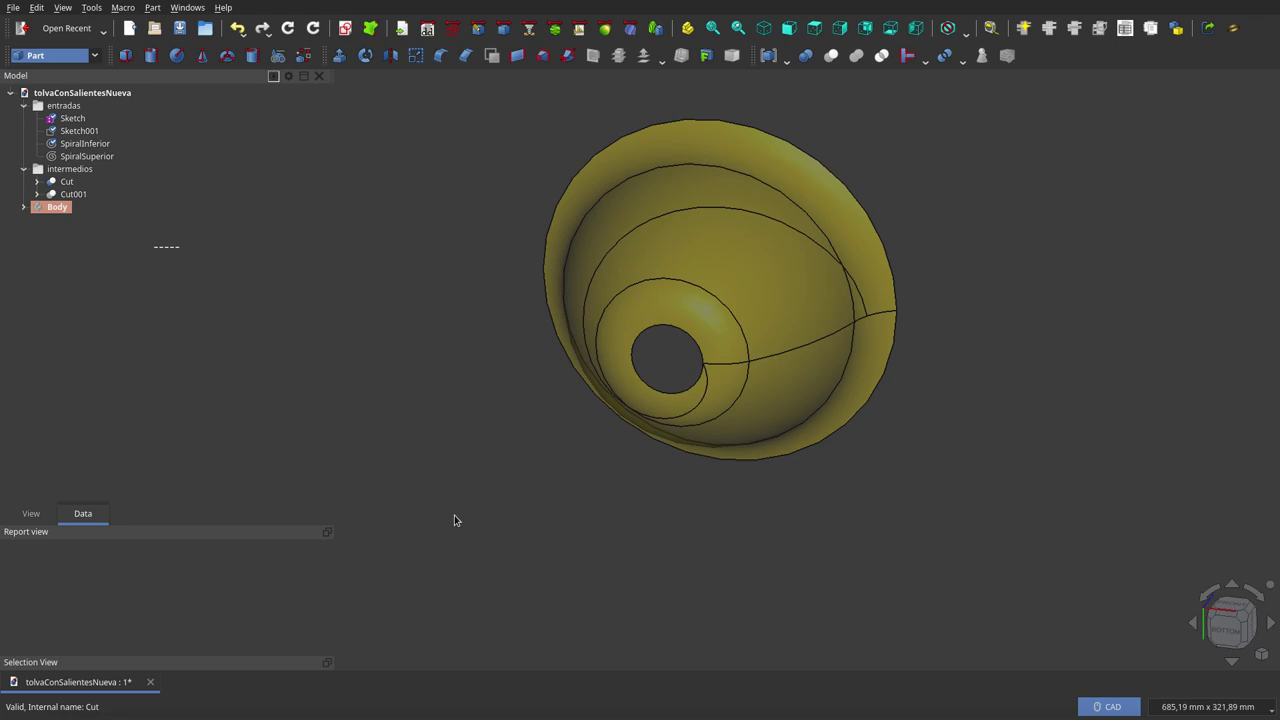
{"action": "left_click", "coordinate": [72, 118]}
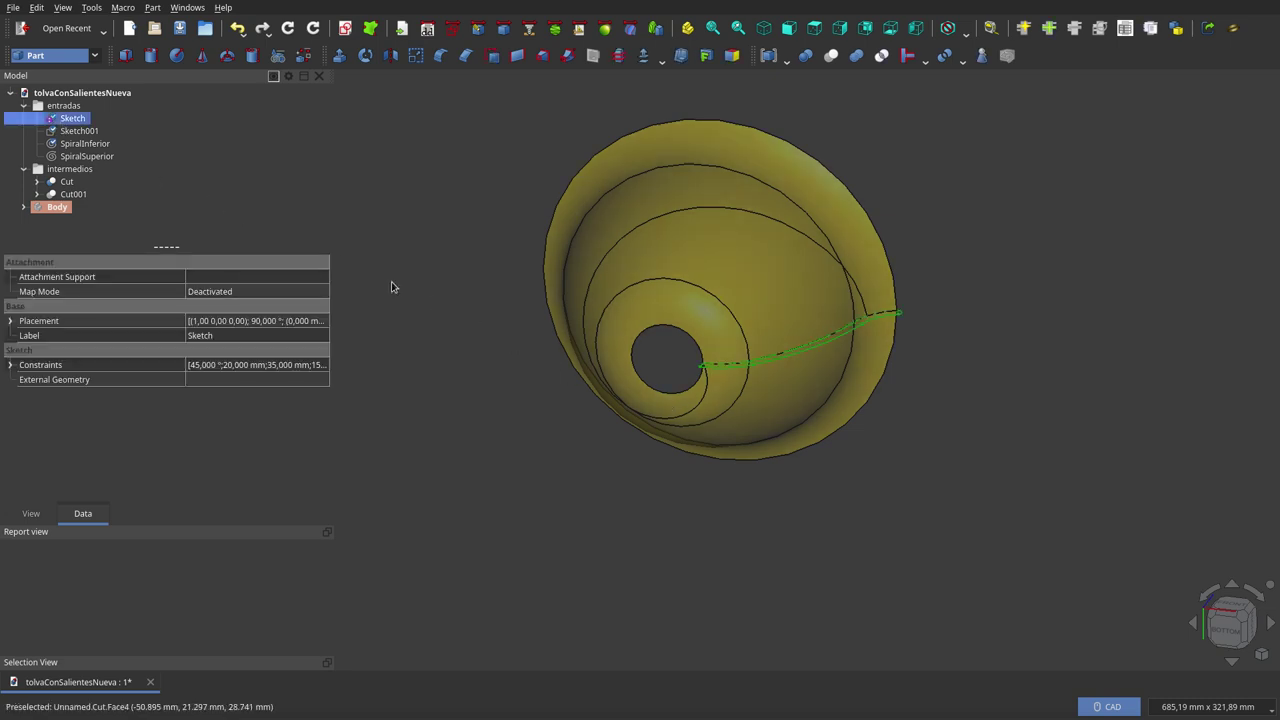
{"action": "left_click", "coordinate": [66, 181]}
{"action": "key", "text": "space"}
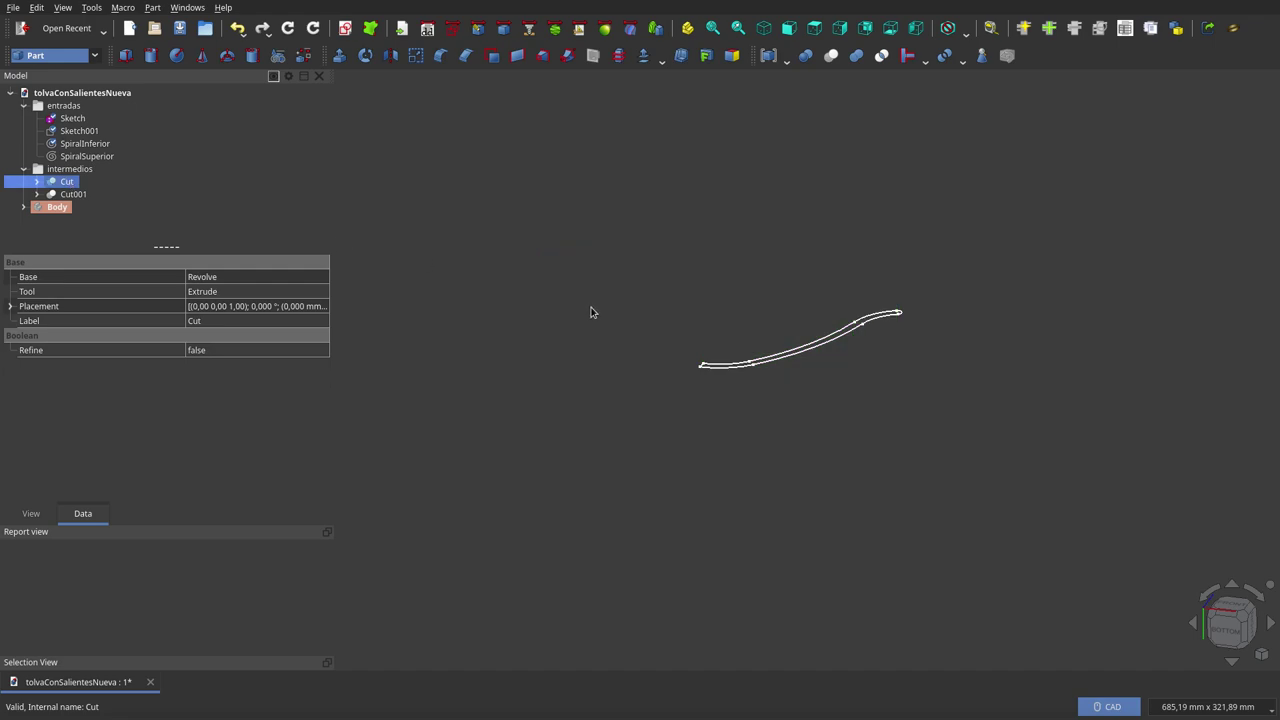
{"action": "mouse_move", "coordinate": [600, 345]}
{"action": "middle_mouse_down"}
{"action": "mouse_move", "coordinate": [650, 512]}
{"action": "mouse_move", "coordinate": [750, 350]}
{"action": "middle_mouse_up"}
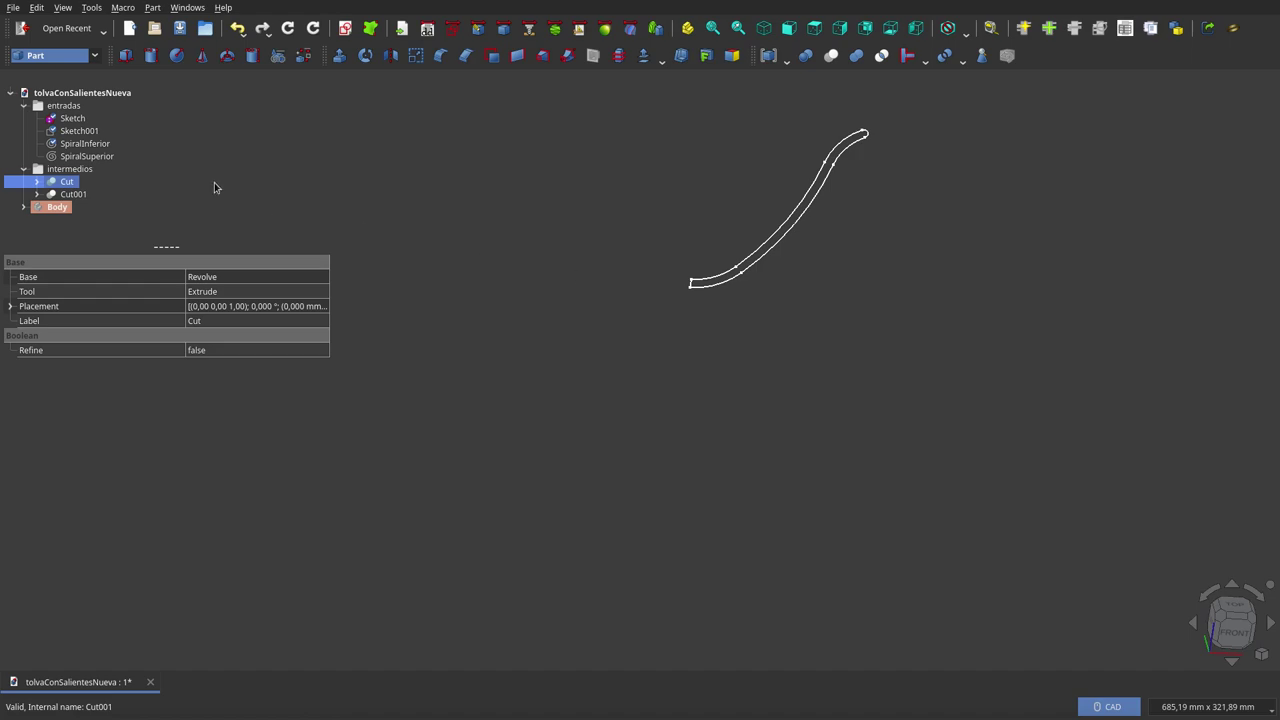
- Expand Cut001 and Extrude001, briefly showing the rotacion bowl before hiding it again
{"action": "left_click", "coordinate": [37, 194]}
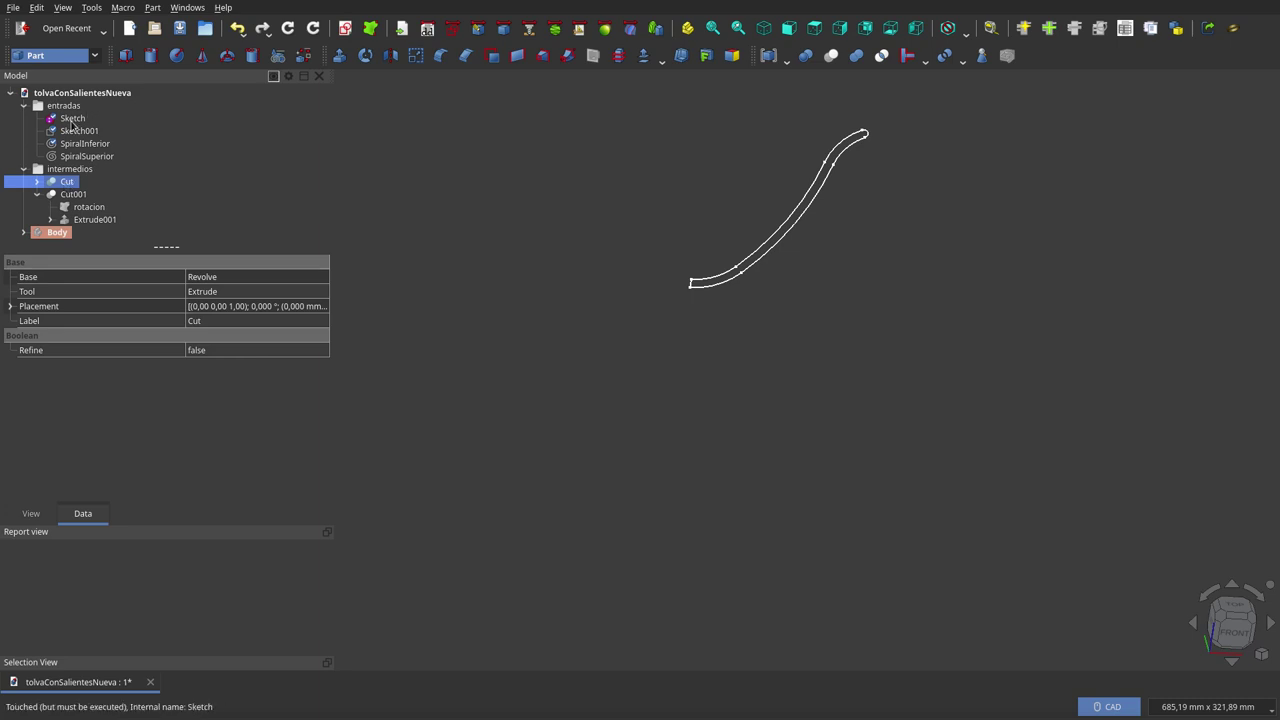
{"action": "left_click", "coordinate": [72, 120]}
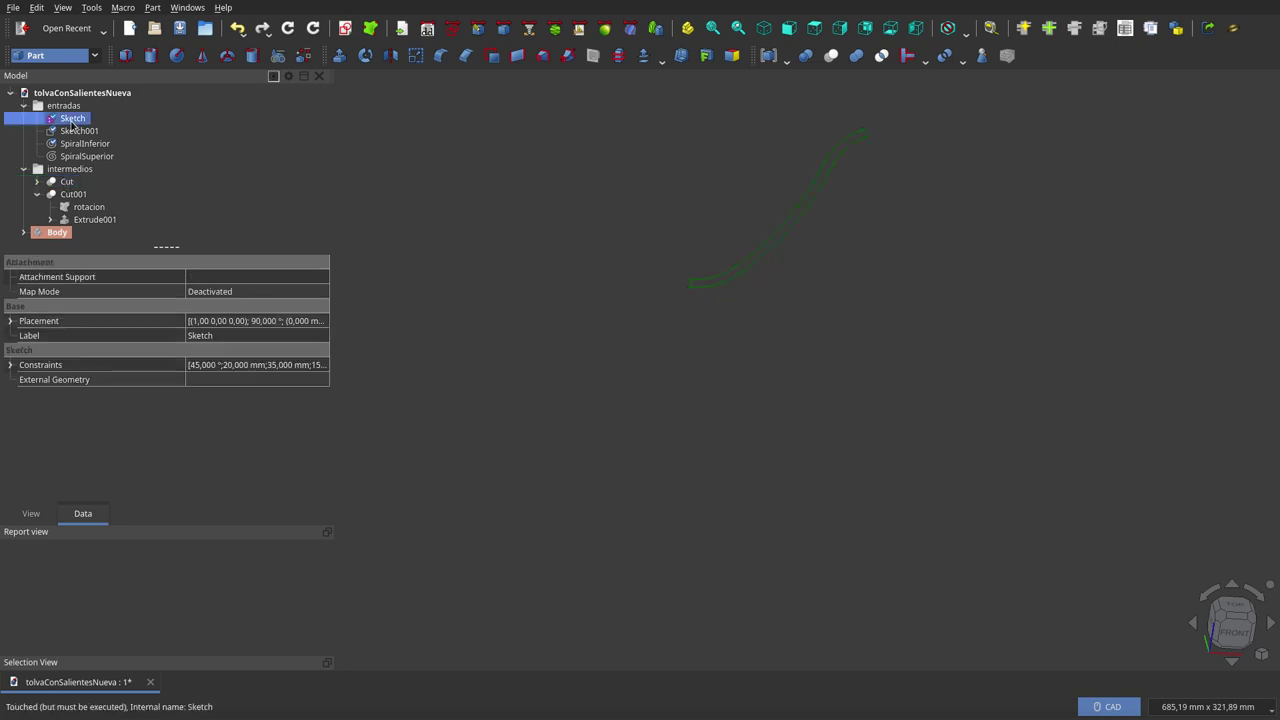
{"action": "left_click", "coordinate": [51, 220]}
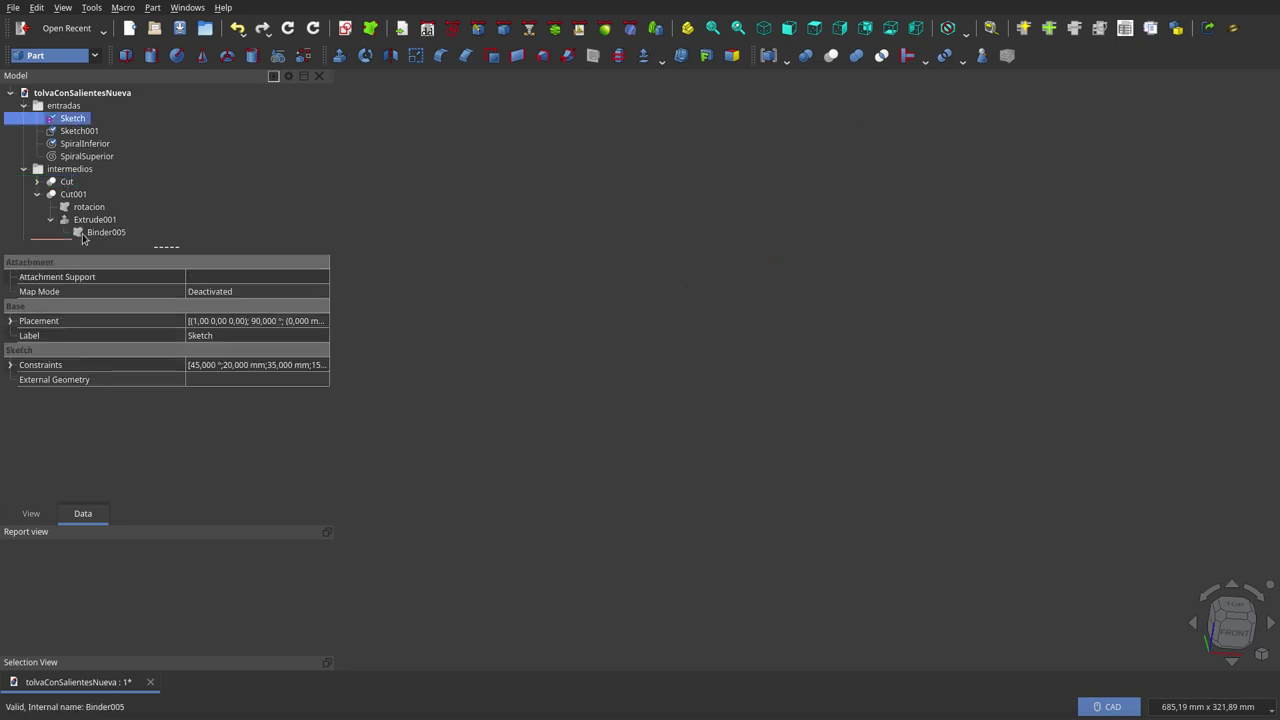
{"action": "left_click", "coordinate": [86, 208]}
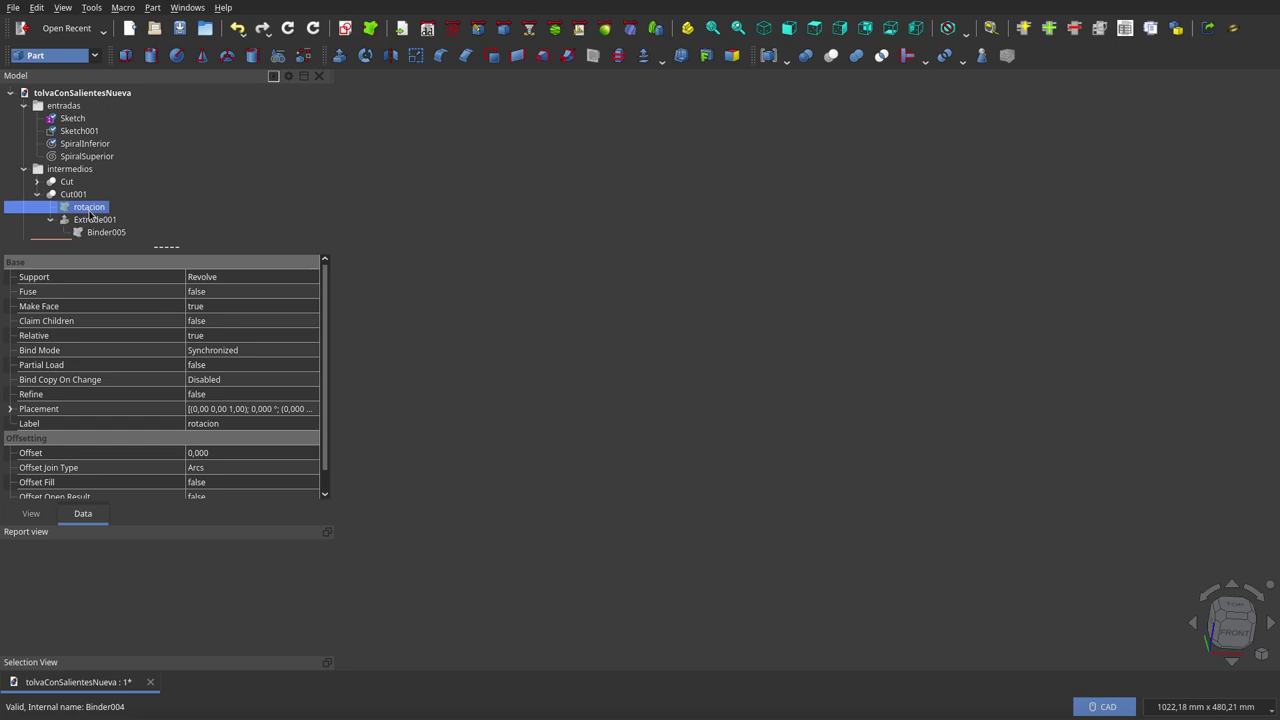
{"action": "key", "text": "space"}
{"action": "scroll", "coordinate": [882, 357], "scroll_direction": "down", "scroll_amount": 3}
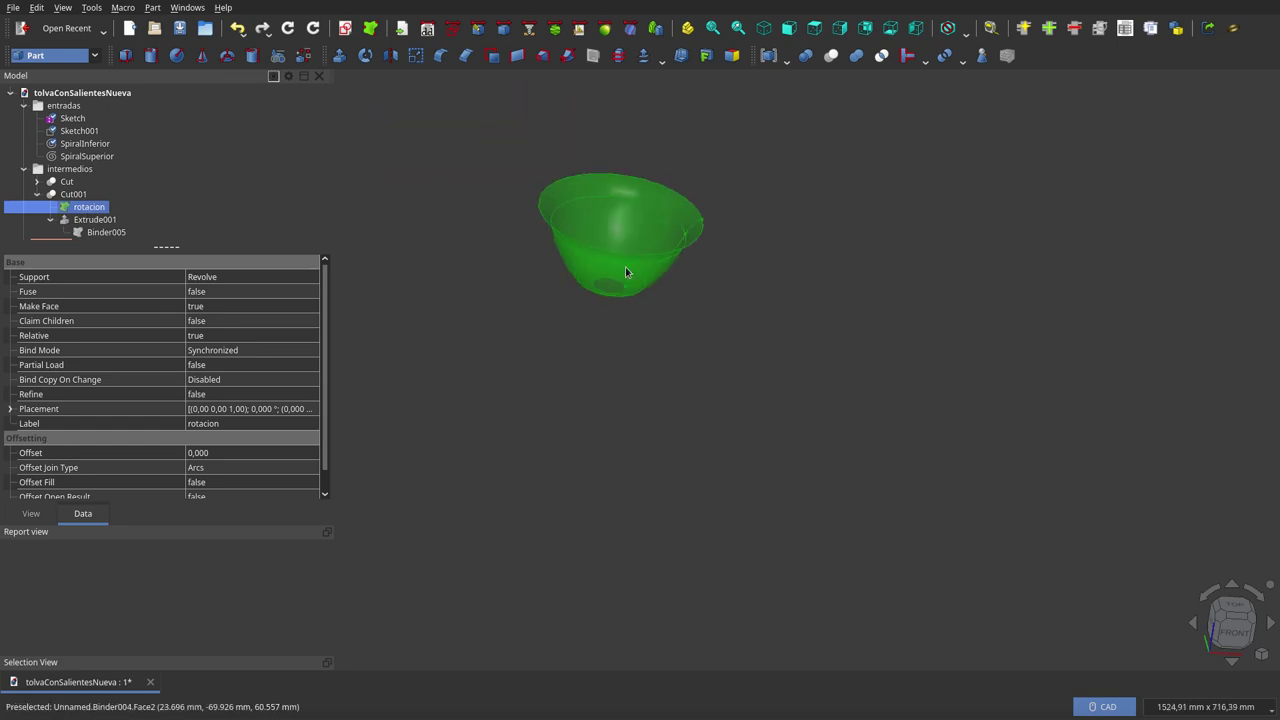
{"action": "scroll", "coordinate": [556, 203], "scroll_direction": "up", "scroll_amount": 3}
{"action": "scroll", "coordinate": [556, 203], "scroll_direction": "up", "scroll_amount": 1}
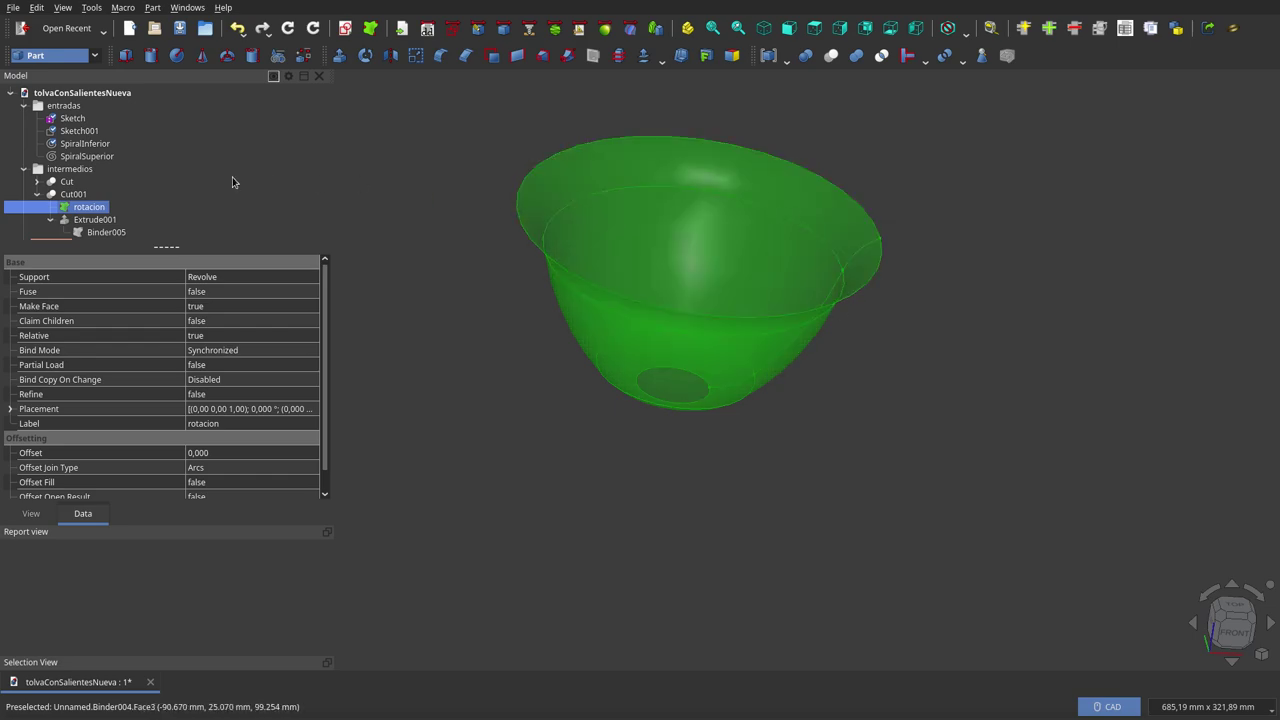
{"action": "key", "text": "space"}
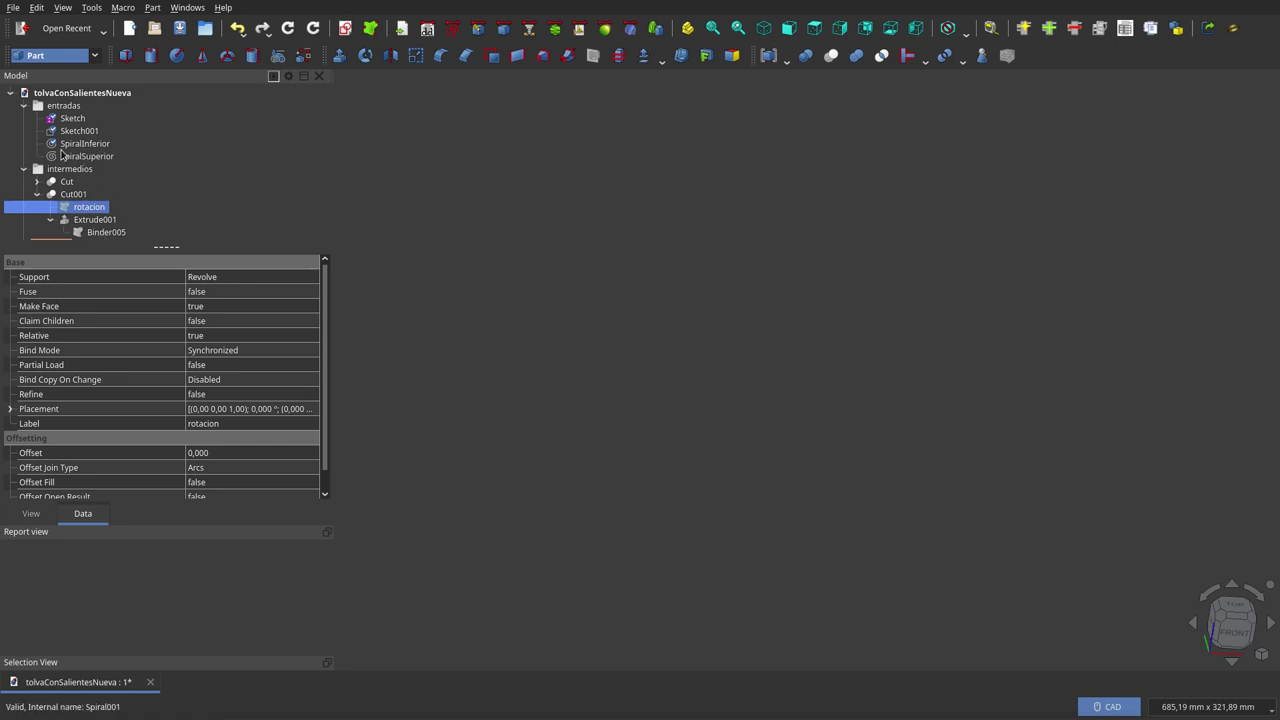
- Show the Binder005 spiral and the Cut001 bowl, briefly previewing the Extrude001 surface
{"action": "left_click", "coordinate": [105, 233]}
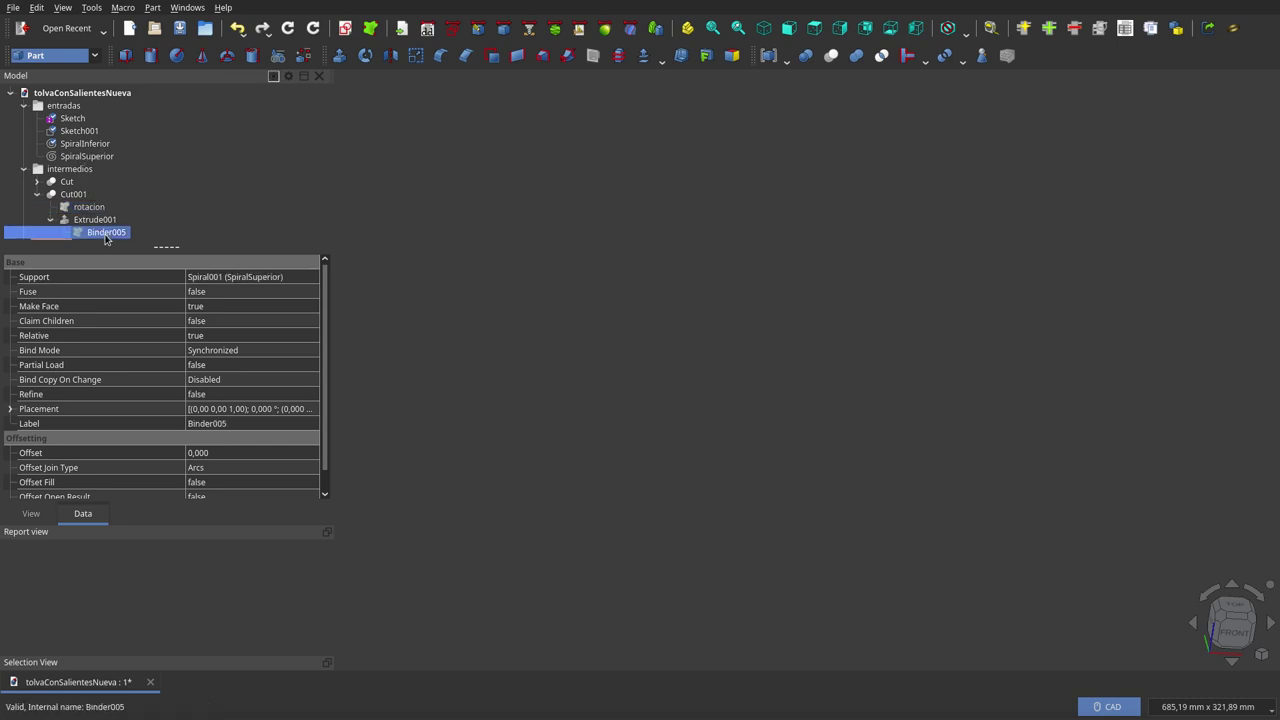
{"action": "key", "text": "space"}
{"action": "left_click", "coordinate": [110, 220]}
{"action": "key", "text": "space"}
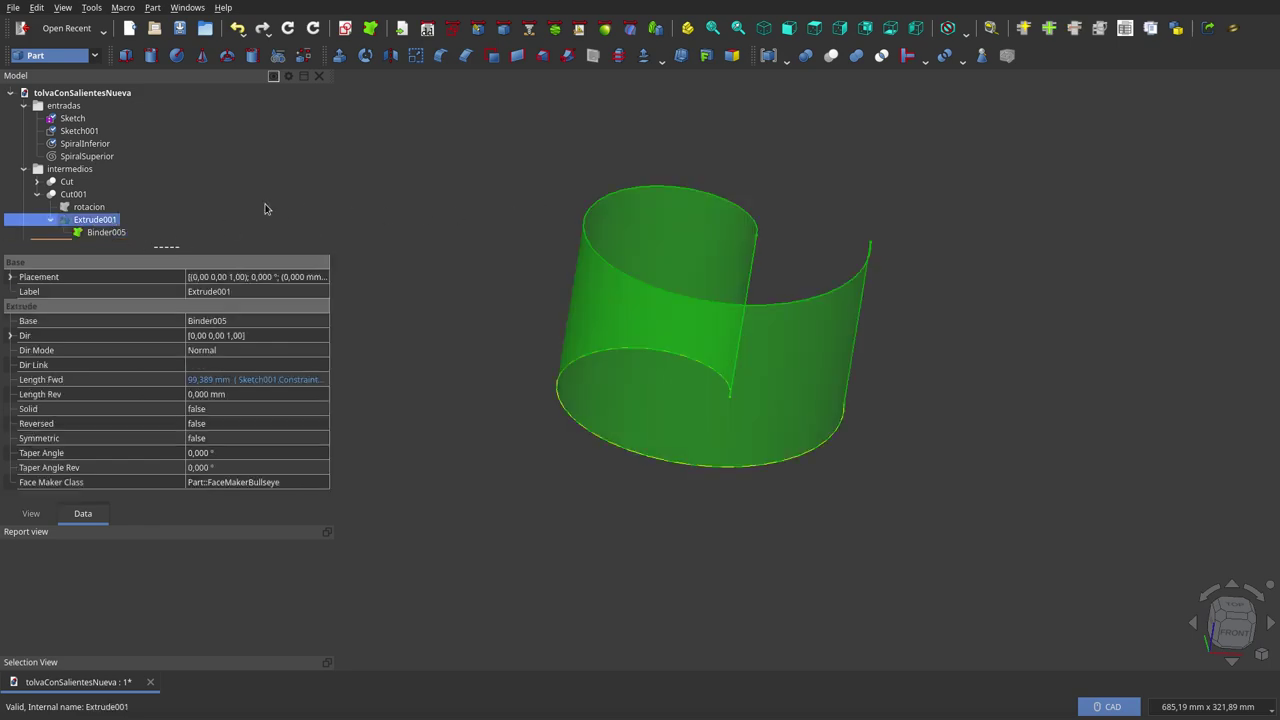
{"action": "key", "text": "space"}
{"action": "left_click", "coordinate": [74, 195]}
{"action": "key", "text": "space"}
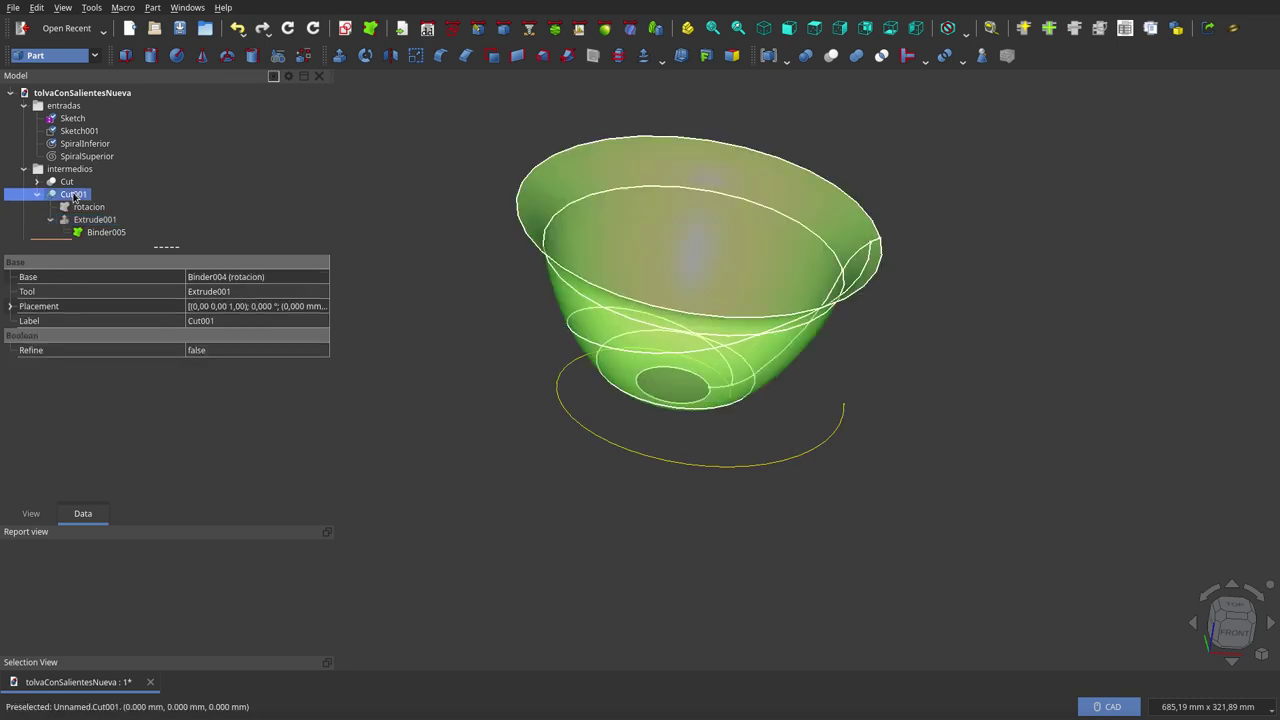
{"action": "left_click", "coordinate": [72, 232]}
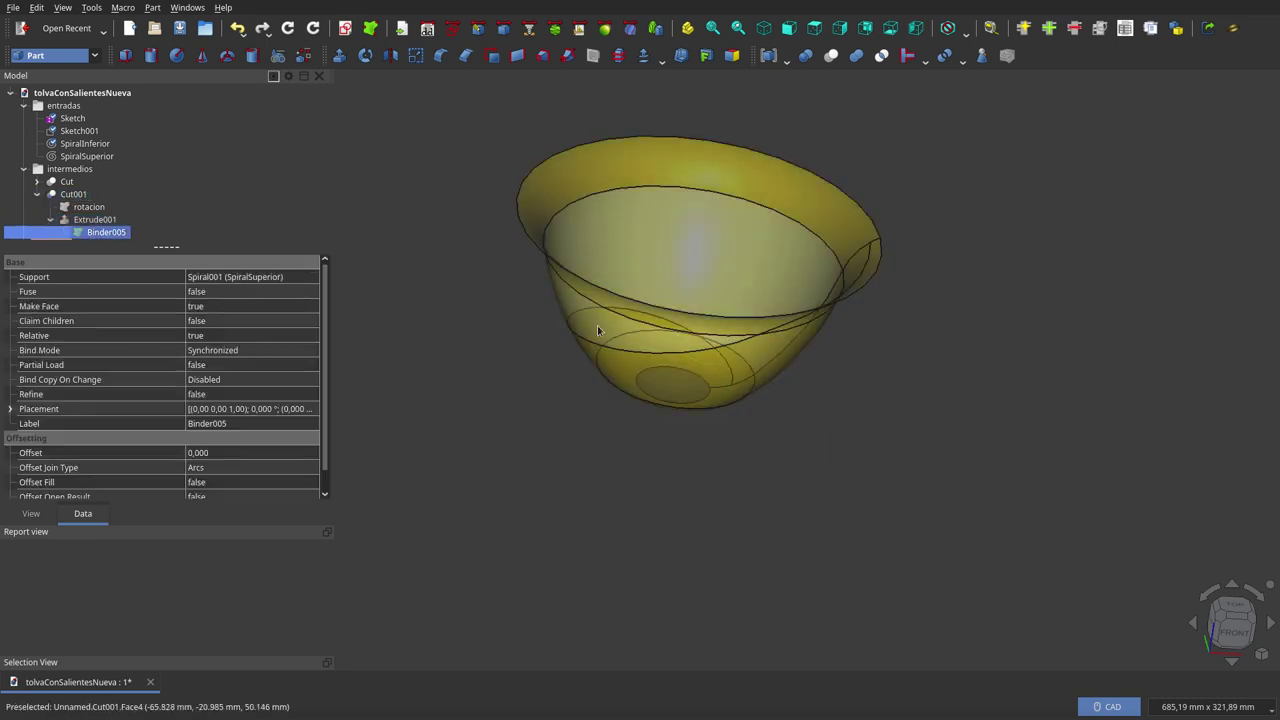
- View the spiral cut from above, from below, and straight from the front
{"action": "middle_click_drag", "start_coordinate": [705, 290], "coordinate": [794, 137]}
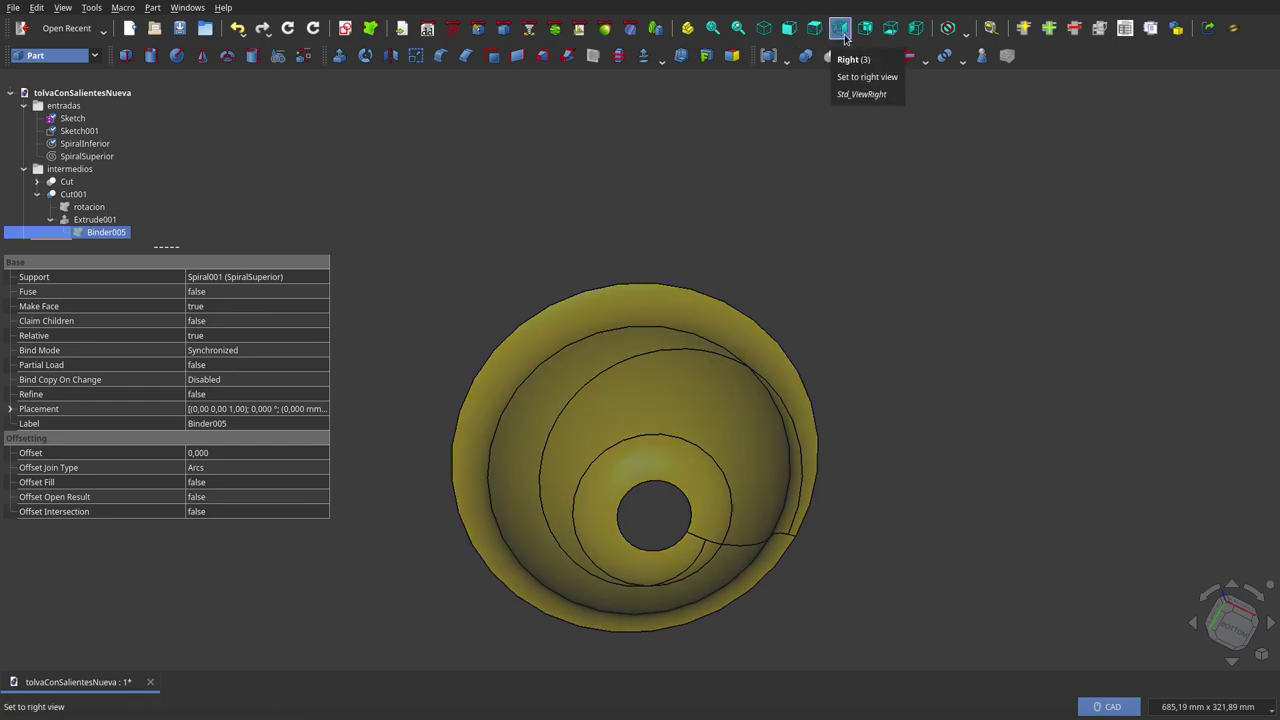
{"action": "left_click", "coordinate": [888, 36]}
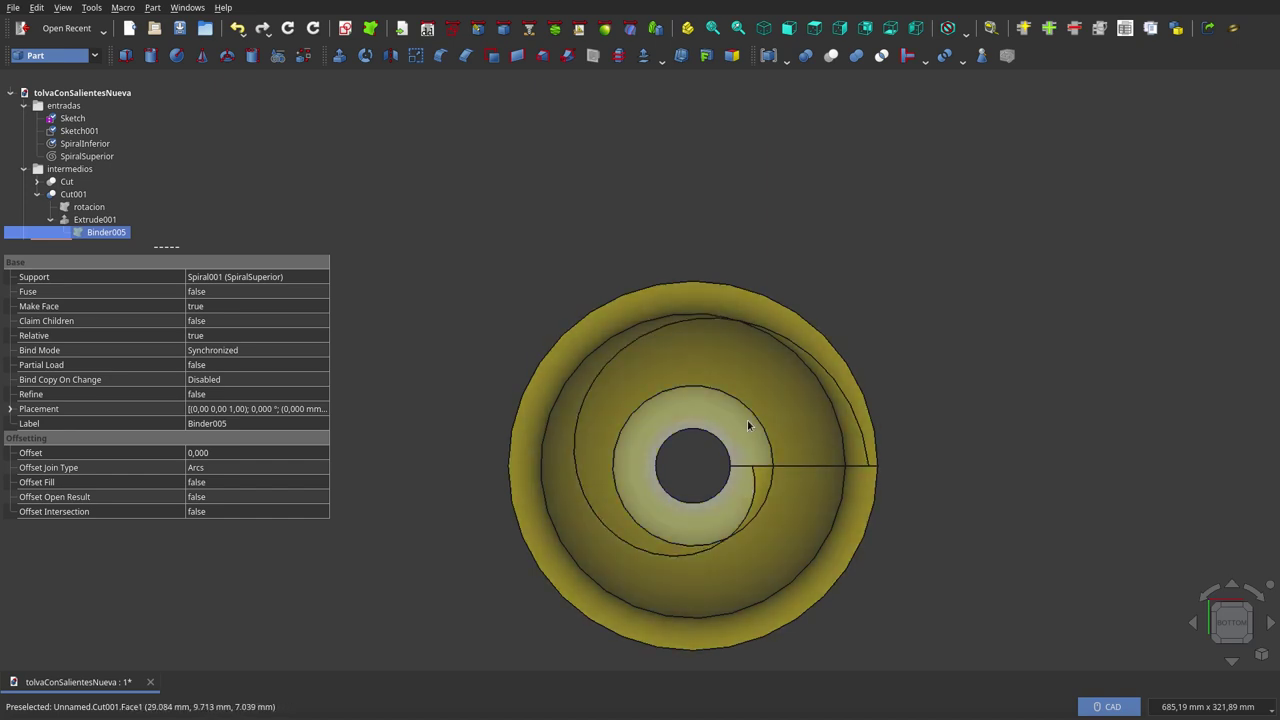
{"action": "scroll", "coordinate": [636, 152], "scroll_direction": "down", "scroll_amount": 3}
{"action": "key", "text": "1"}
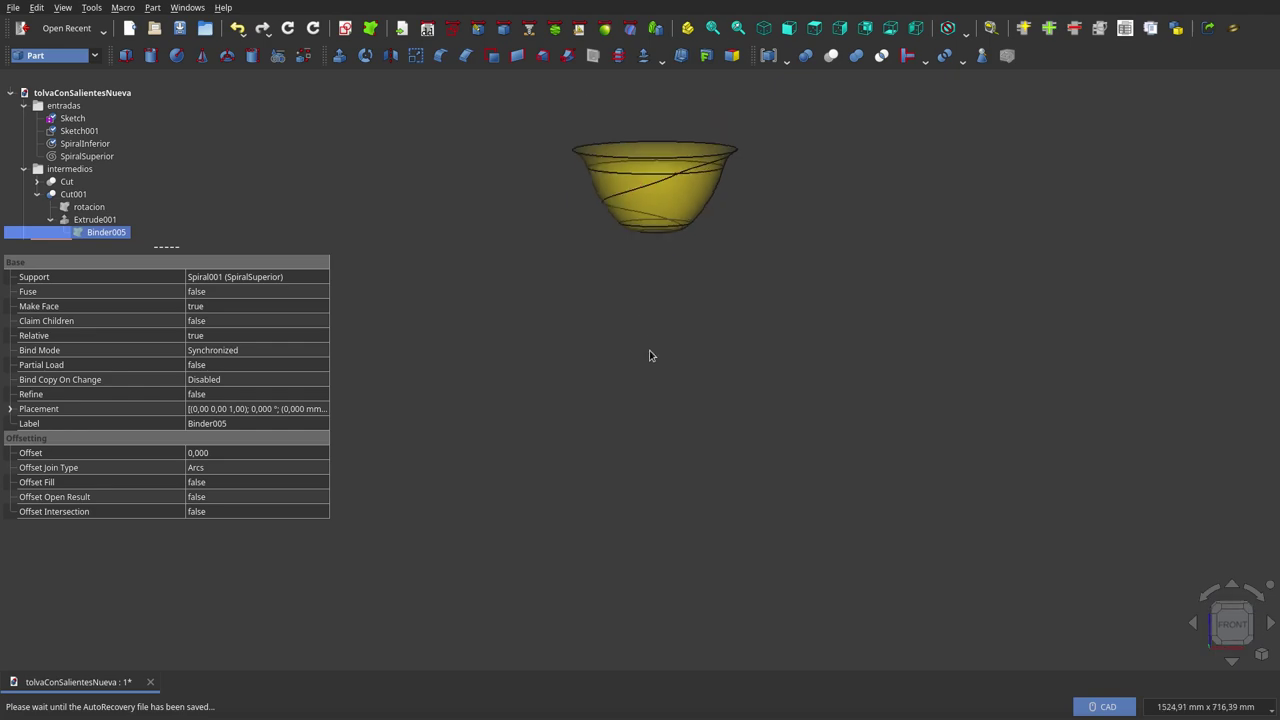
{"action": "scroll", "coordinate": [656, 150], "scroll_direction": "down", "scroll_amount": 2}
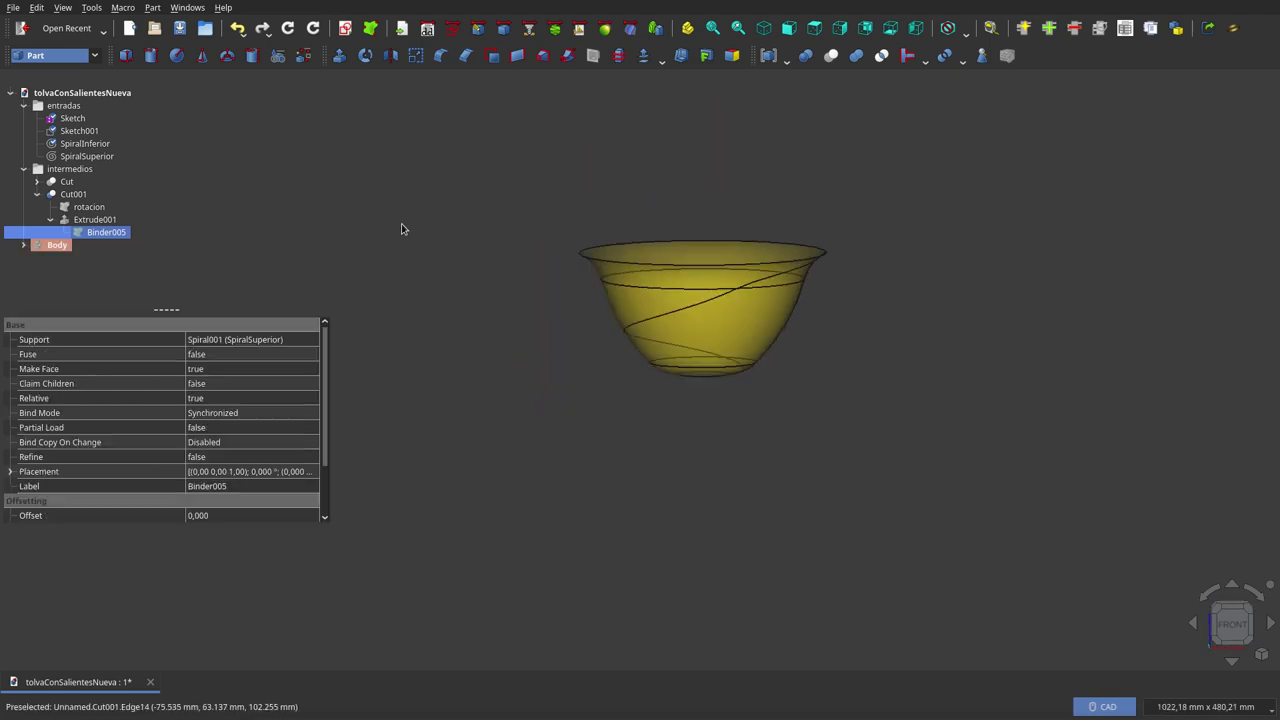
- Collapse Cut001 and switch to the Part Design workbench
{"action": "left_click", "coordinate": [37, 196]}
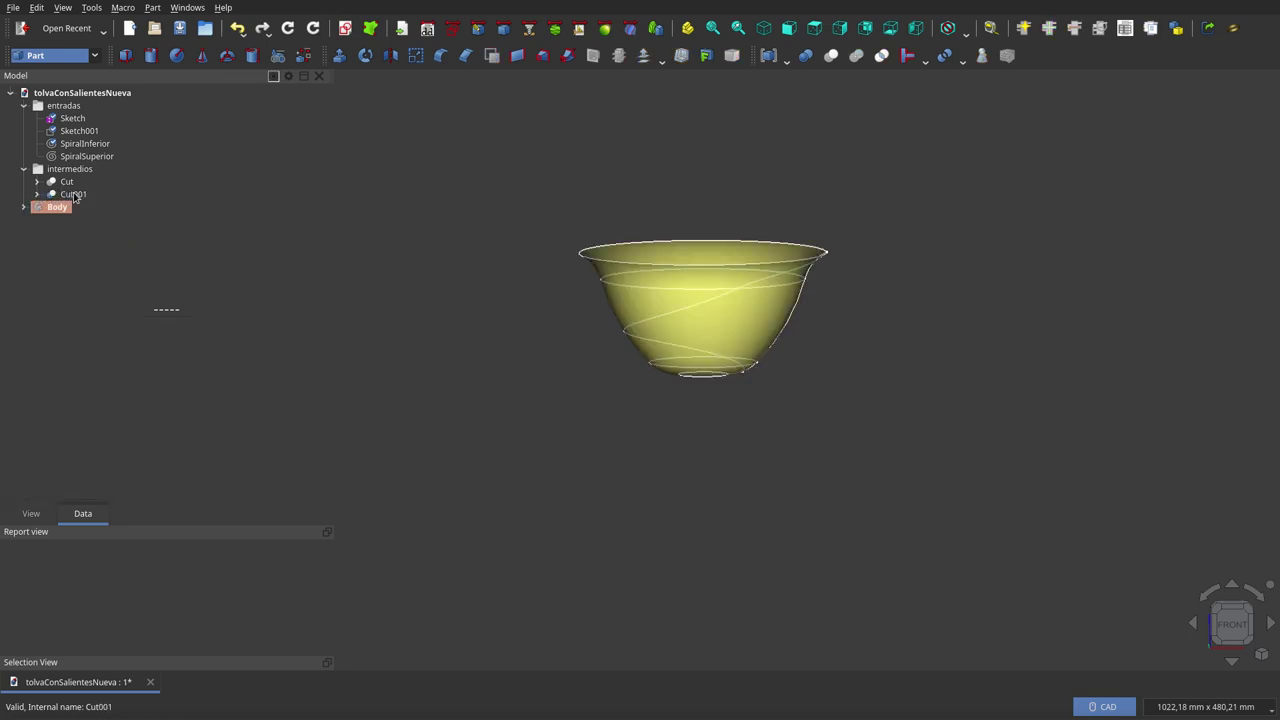
{"action": "left_click", "coordinate": [74, 196]}
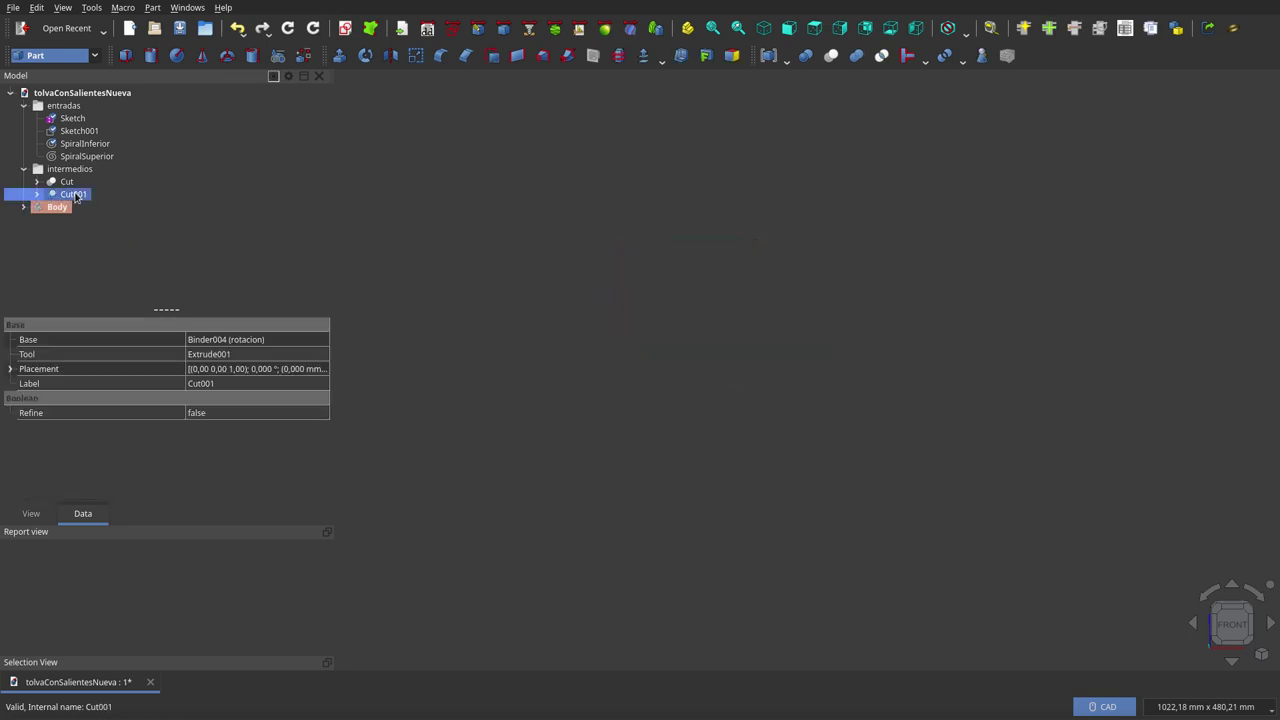
{"action": "left_click", "coordinate": [478, 28]}
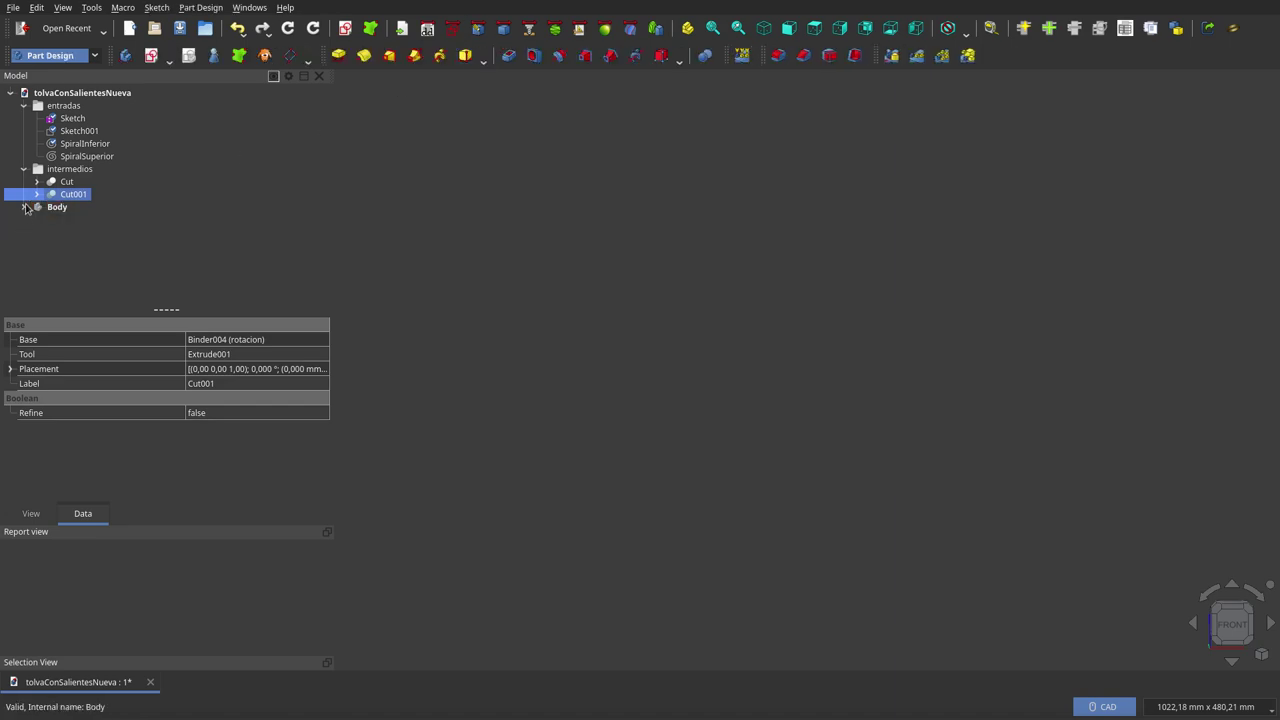
- Expand the Body and step through its features down to PolarPattern
{"action": "left_click", "coordinate": [23, 207]}
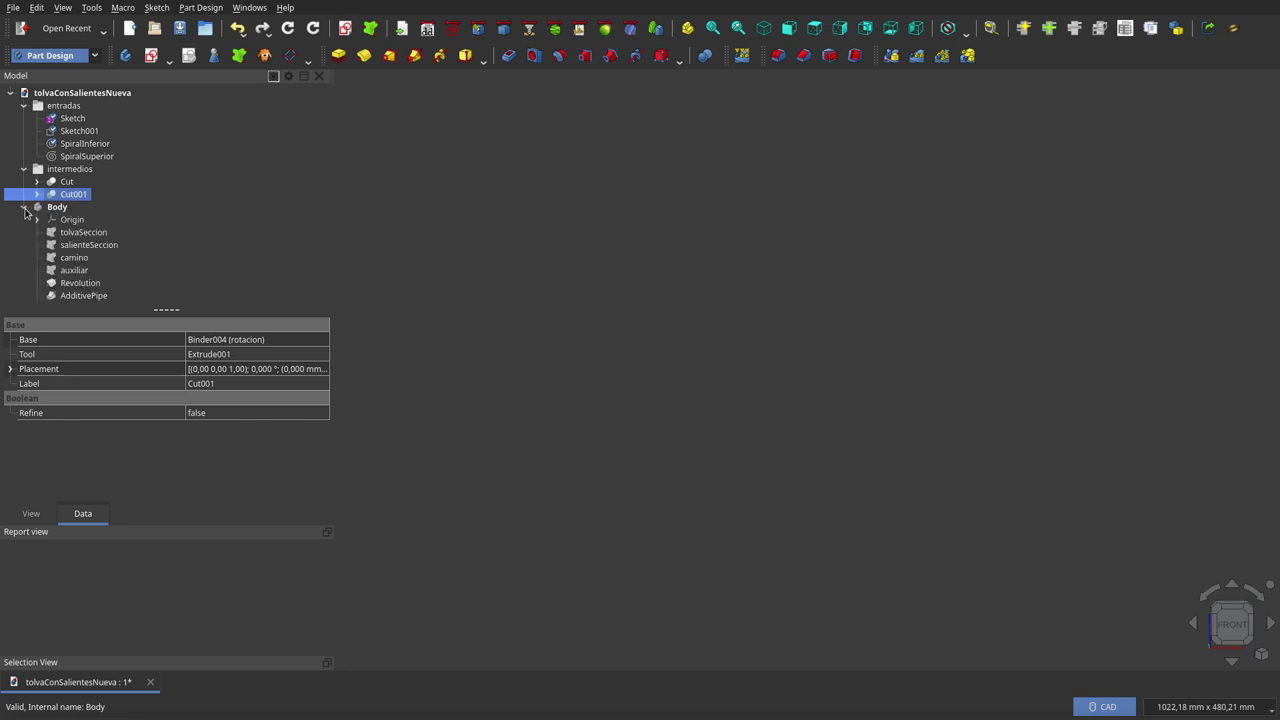
{"action": "left_click", "coordinate": [84, 232]}
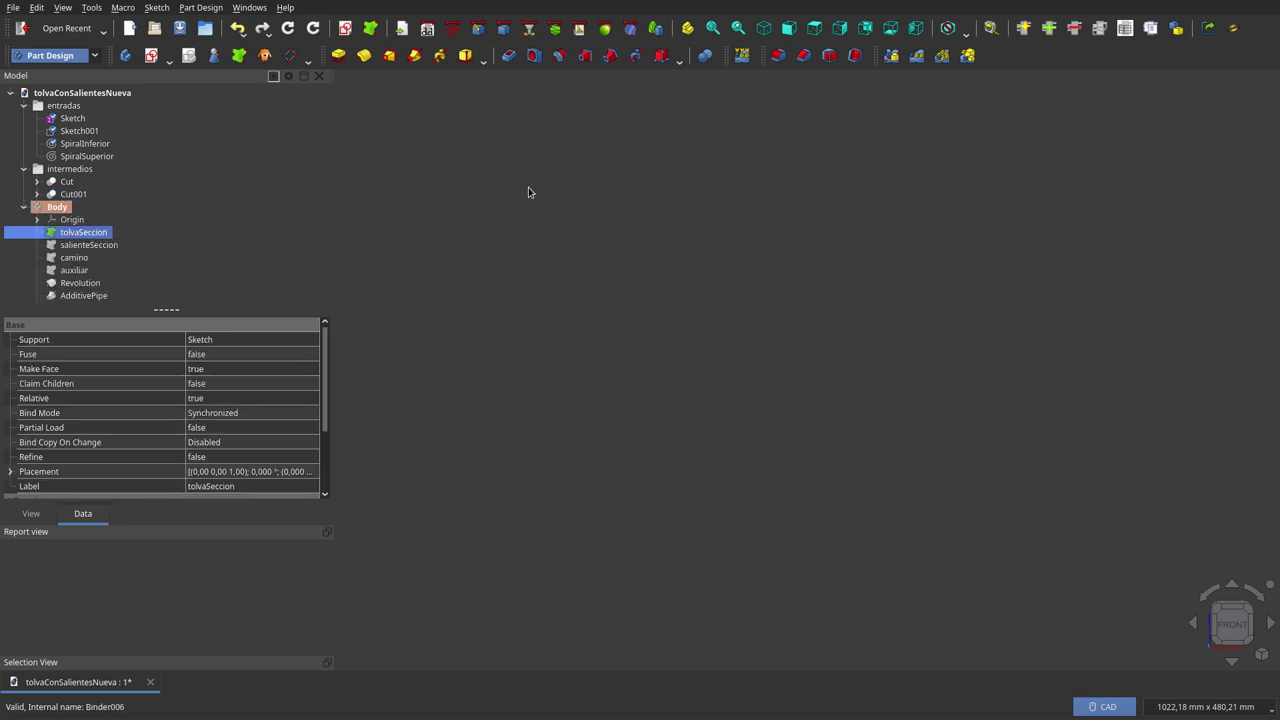
{"action": "left_click", "coordinate": [68, 206]}
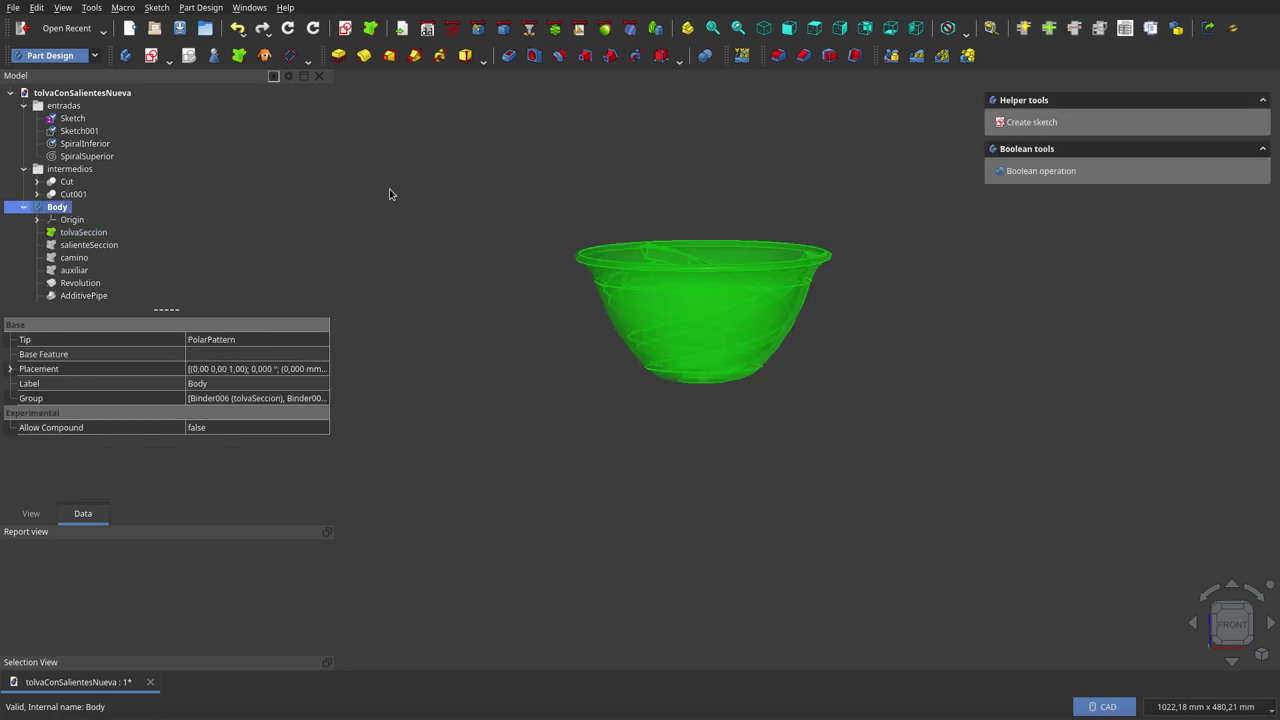
{"action": "left_click", "coordinate": [72, 119]}
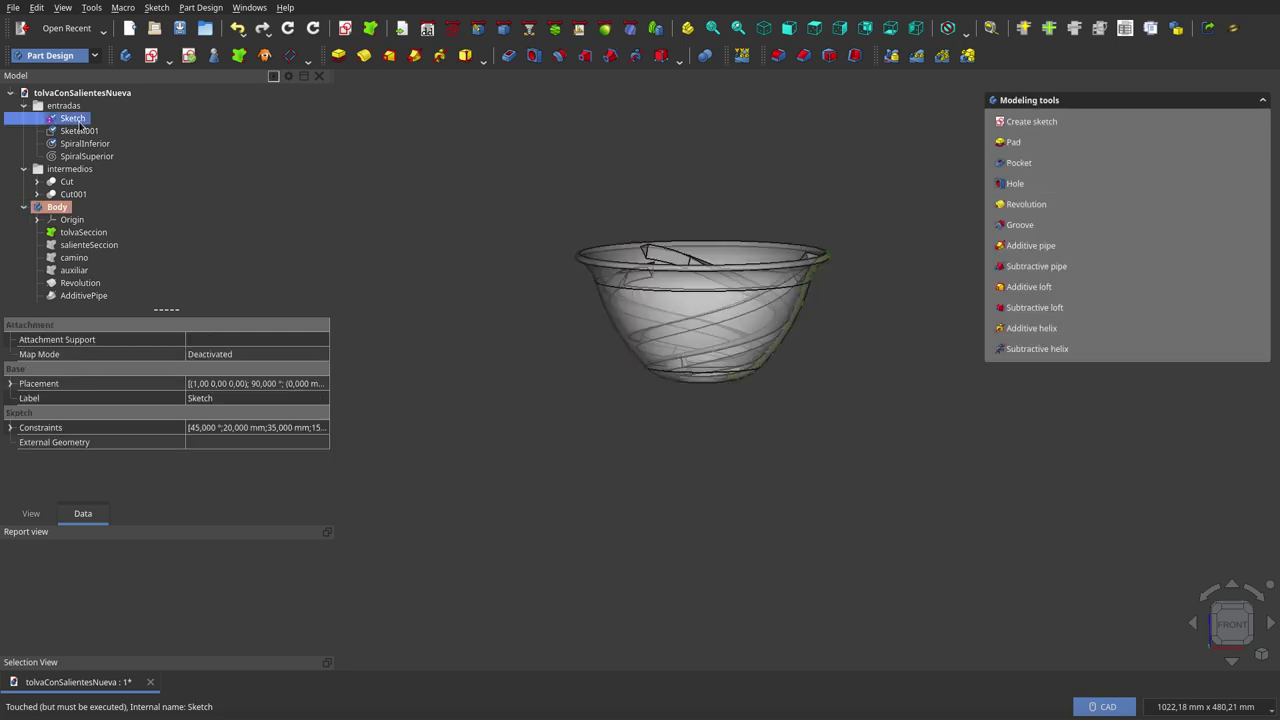
{"action": "left_click", "coordinate": [83, 232]}
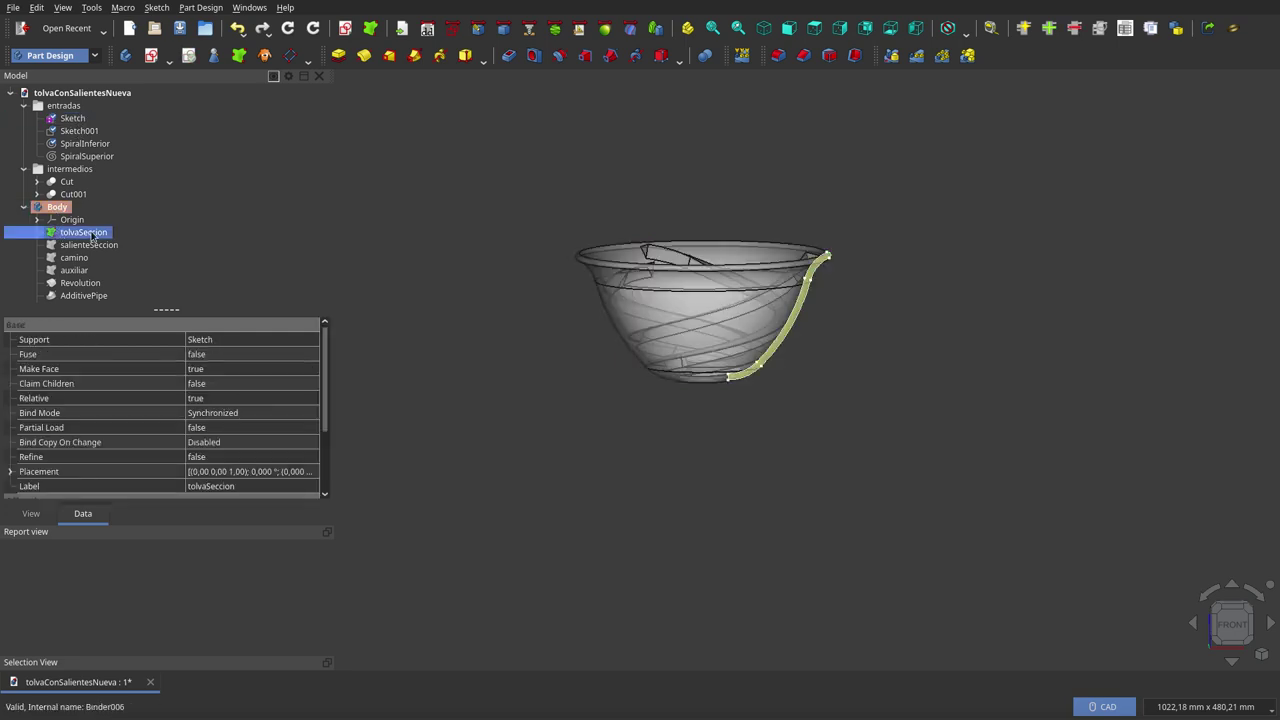
{"action": "mouse_move", "coordinate": [616, 160]}
{"action": "middle_mouse_down"}
{"action": "mouse_move", "coordinate": [678, 215]}
{"action": "mouse_move", "coordinate": [680, 255]}
{"action": "middle_mouse_up"}
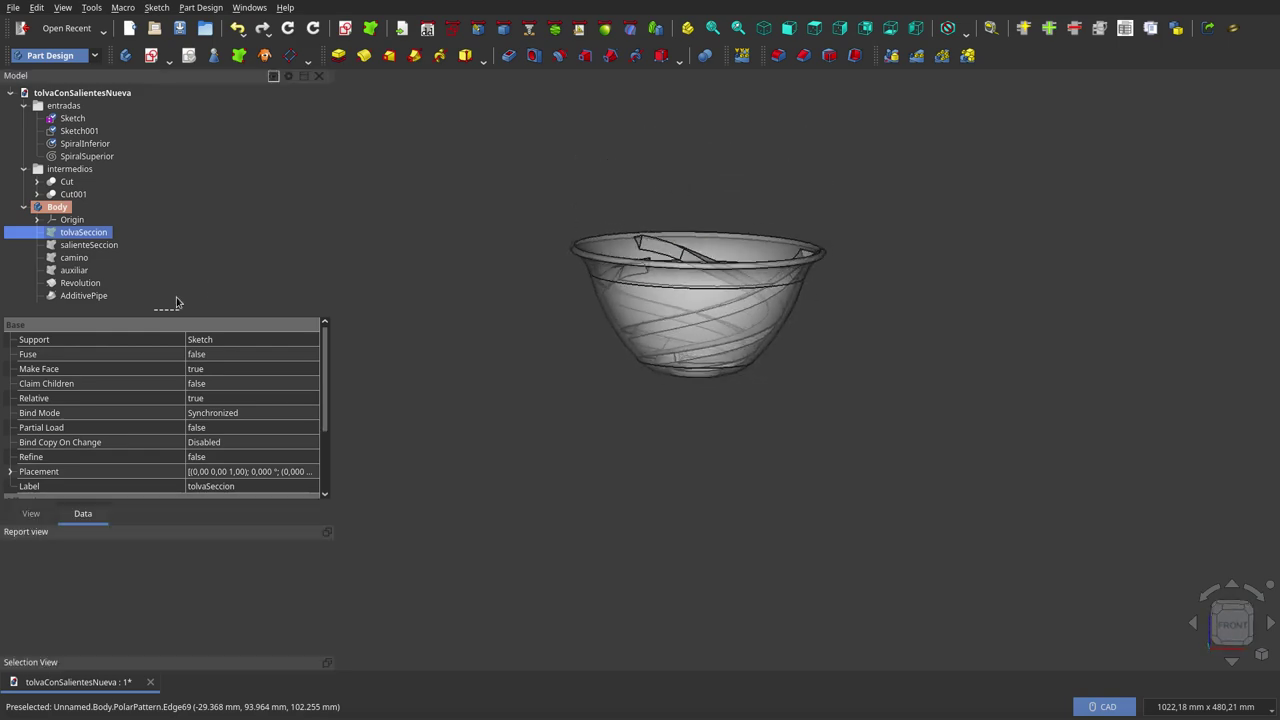
{"action": "scroll", "coordinate": [87, 269], "scroll_direction": "down", "scroll_amount": 1}
{"action": "left_click", "coordinate": [79, 295]}
- Hide PolarPattern, show the tolvaSeccion curve, and briefly display the Revolution bowl
{"action": "key", "text": "space"}
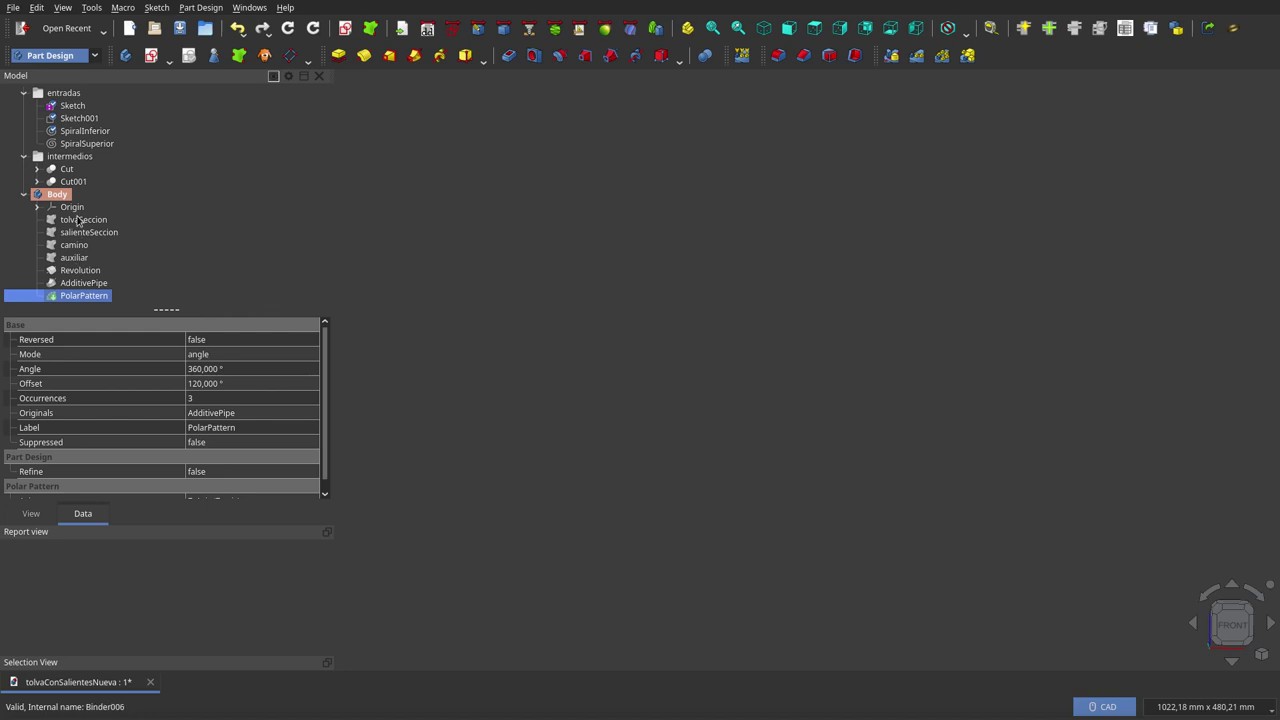
{"action": "left_click", "coordinate": [79, 222]}
{"action": "key", "text": "space"}
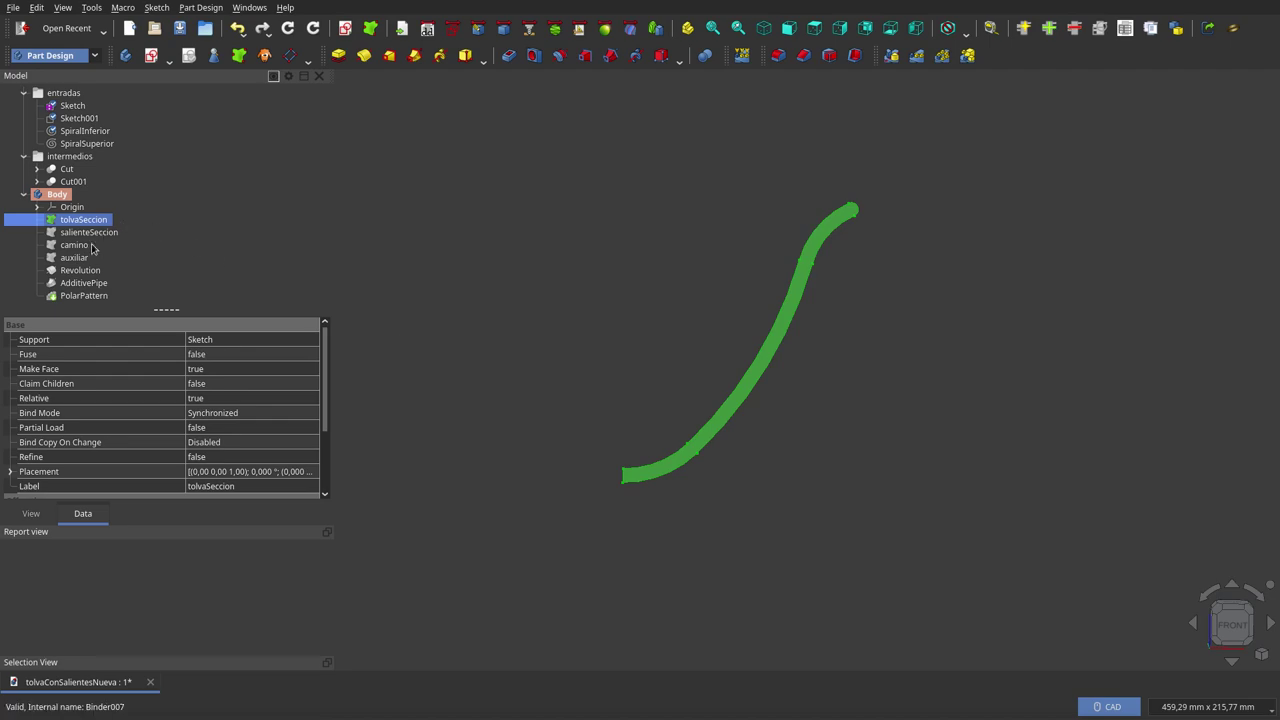
{"action": "left_click", "coordinate": [82, 273]}
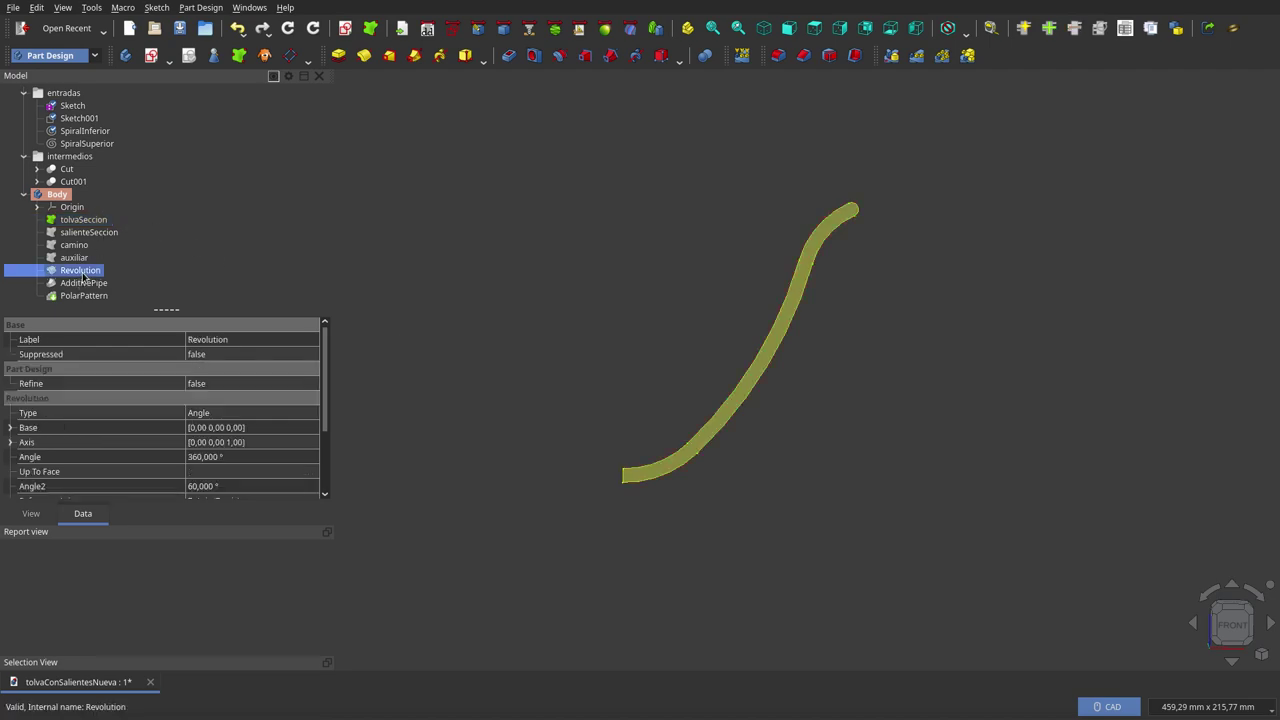
{"action": "key", "text": "space"}
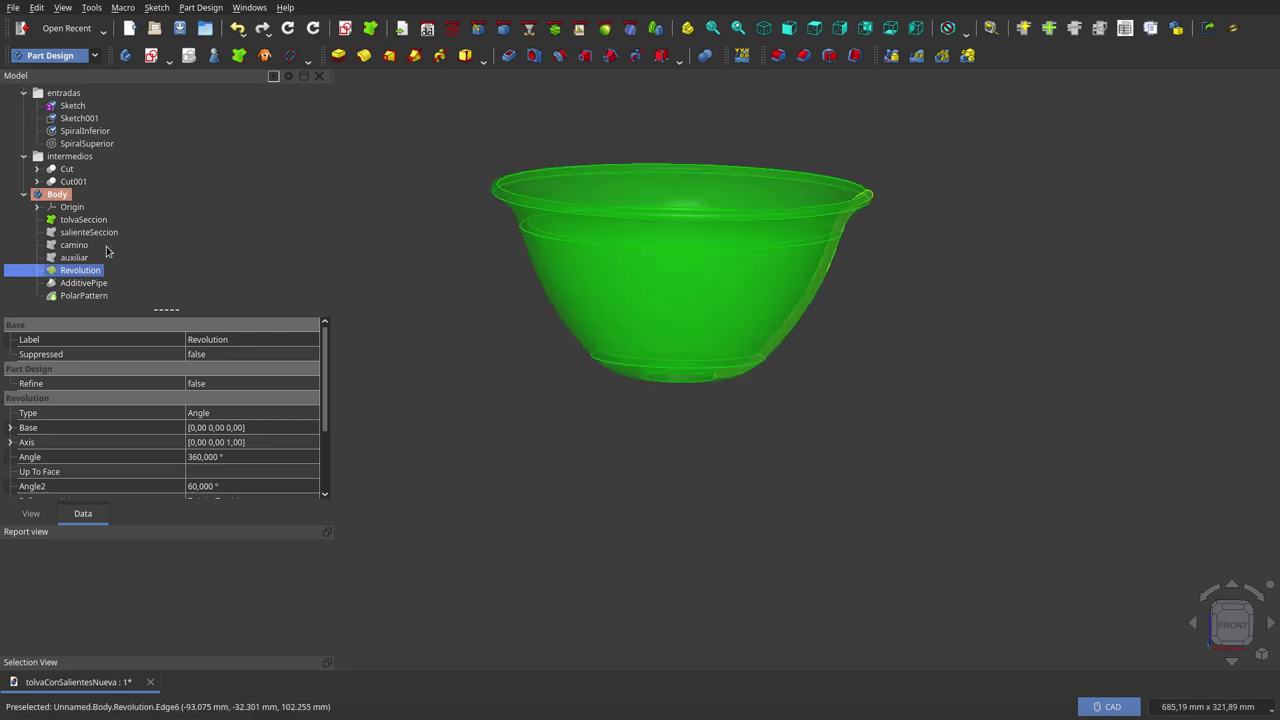
{"action": "left_click", "coordinate": [86, 225]}
{"action": "left_click", "coordinate": [84, 272]}
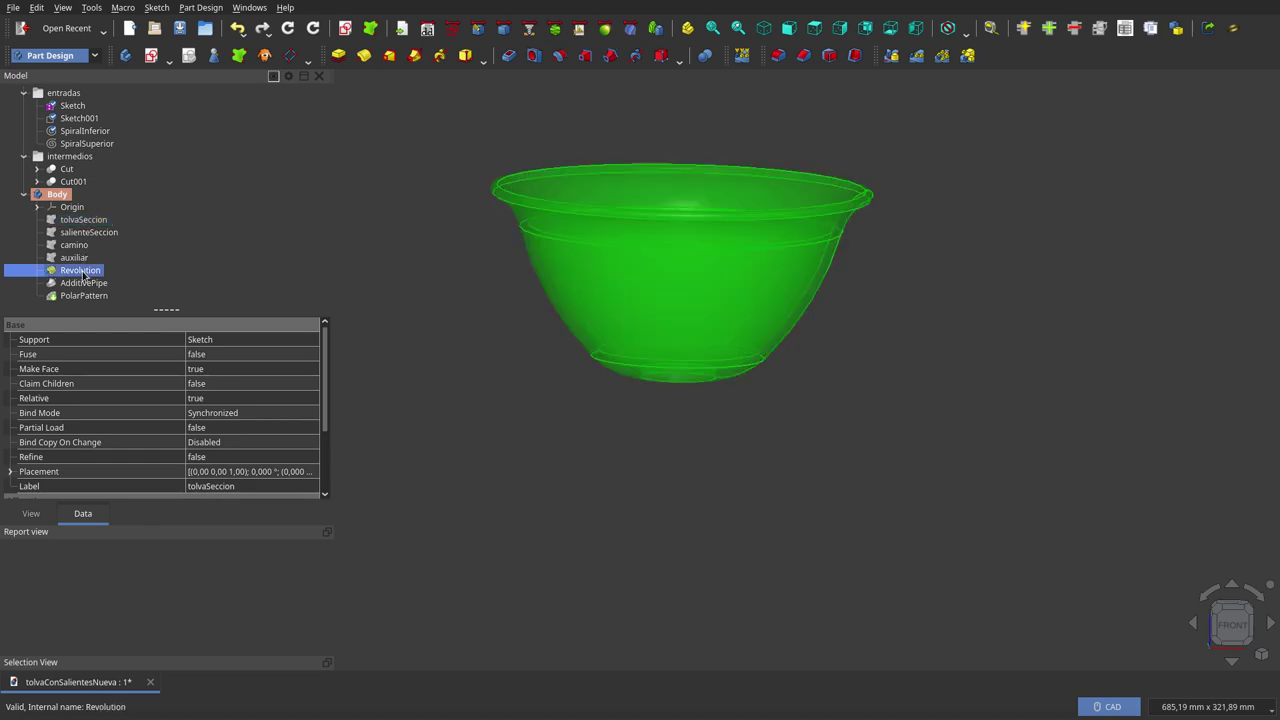
{"action": "key", "text": "space"}
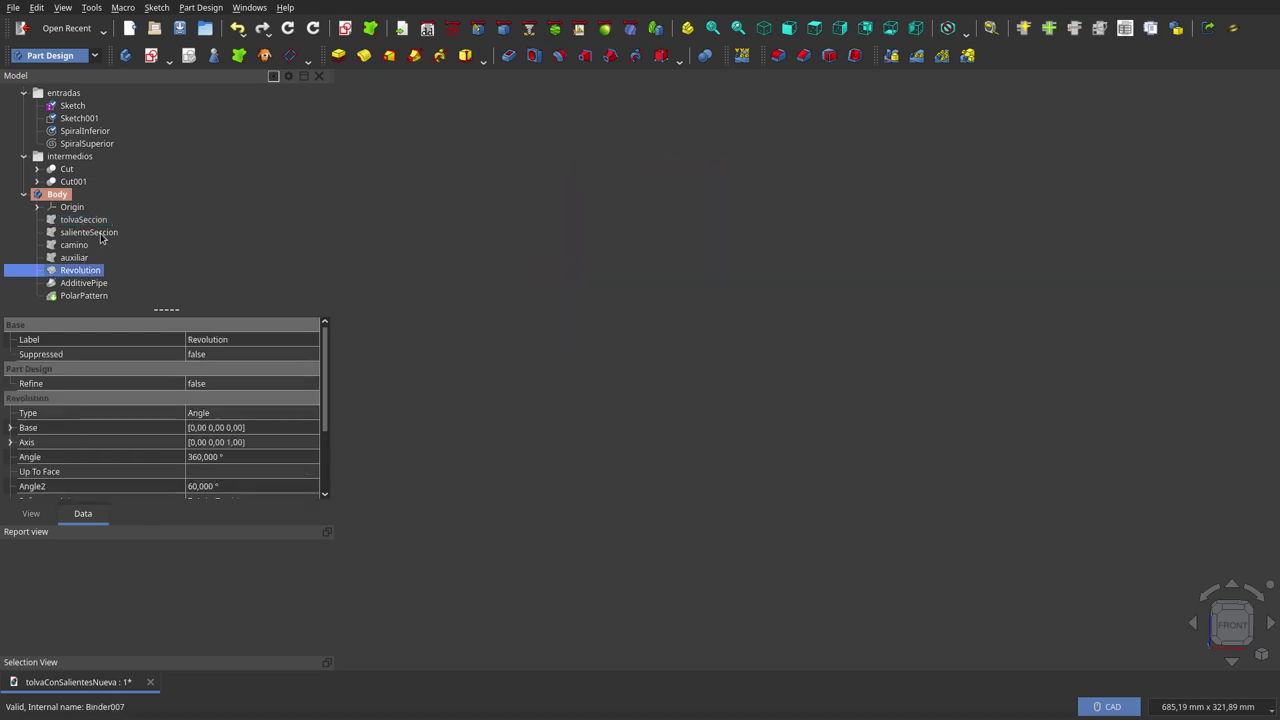
- Check the salienteSeccion profile and camino path, then show the Cut bowl
{"action": "left_click", "coordinate": [100, 237]}
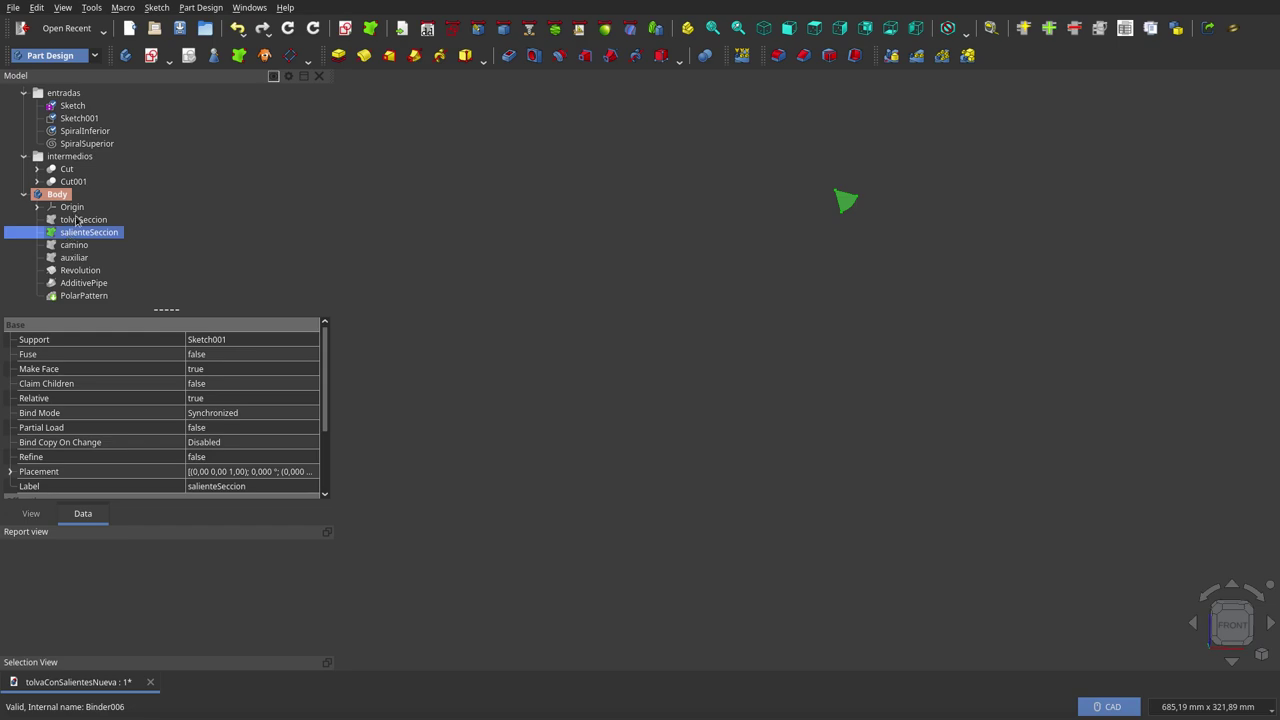
{"action": "left_click", "coordinate": [72, 248]}
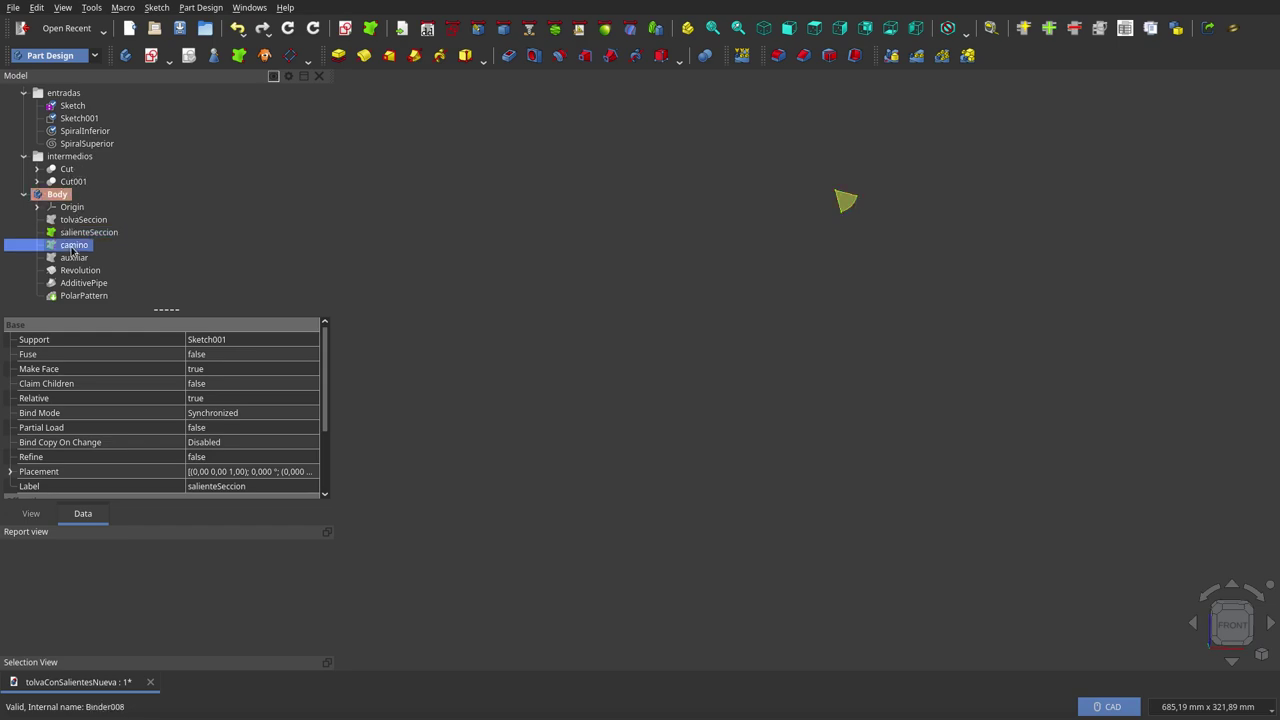
{"action": "left_click", "coordinate": [67, 169]}
{"action": "key", "text": "space"}
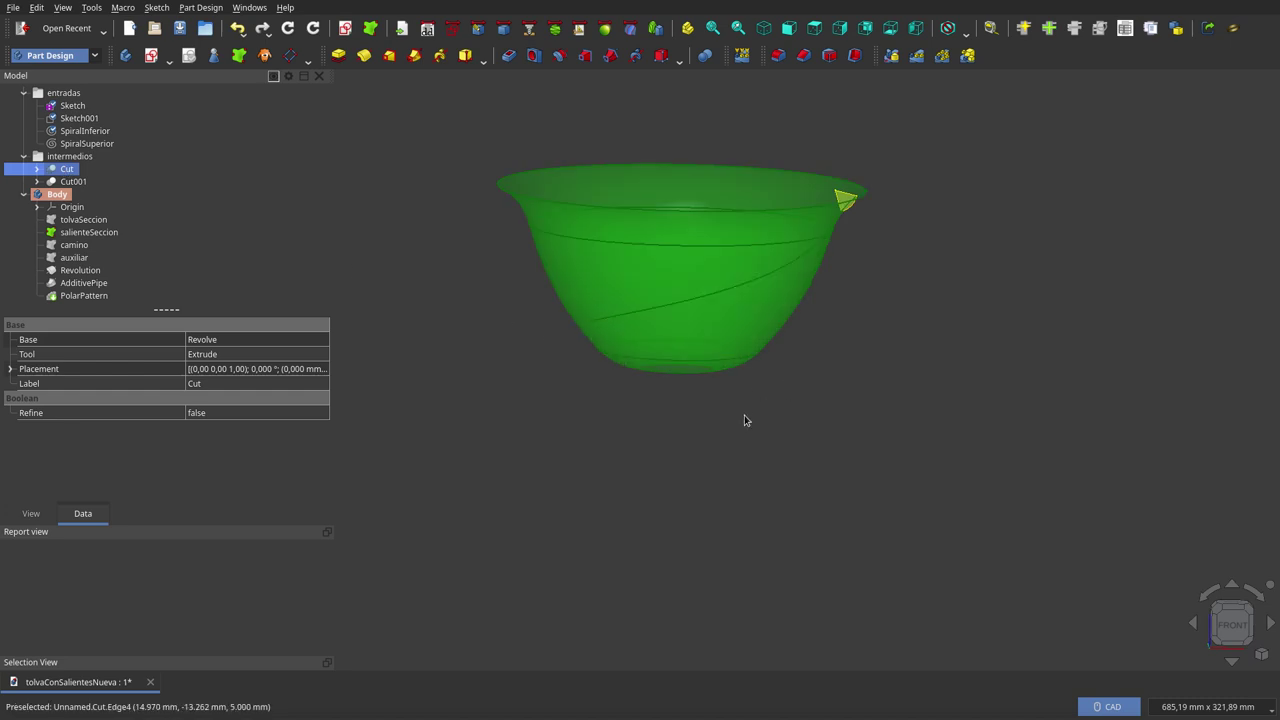
- Orbit under the bowl, then hide Cut leaving the camino path and salienteSeccion profile
{"action": "middle_click_drag", "start_coordinate": [744, 415], "coordinate": [754, 282]}
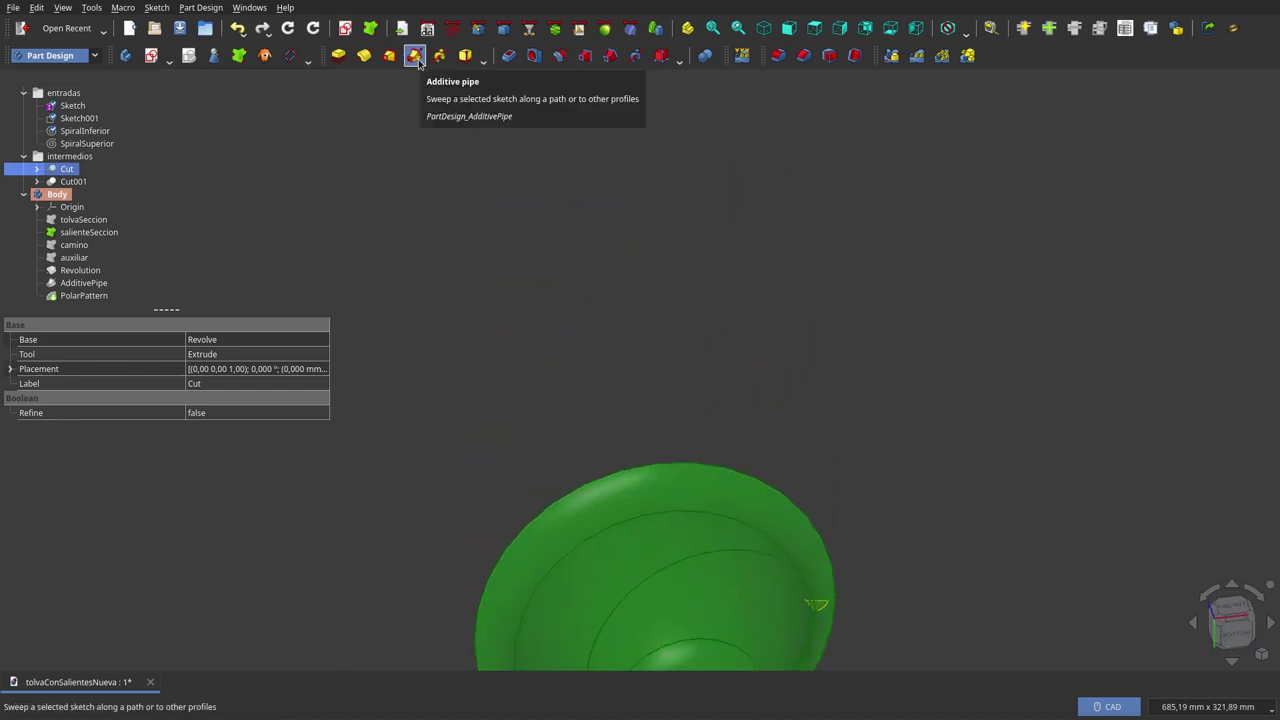
{"action": "scroll", "coordinate": [586, 229], "scroll_direction": "down", "scroll_amount": 3}
{"action": "scroll", "coordinate": [643, 451], "scroll_direction": "up", "scroll_amount": 2}
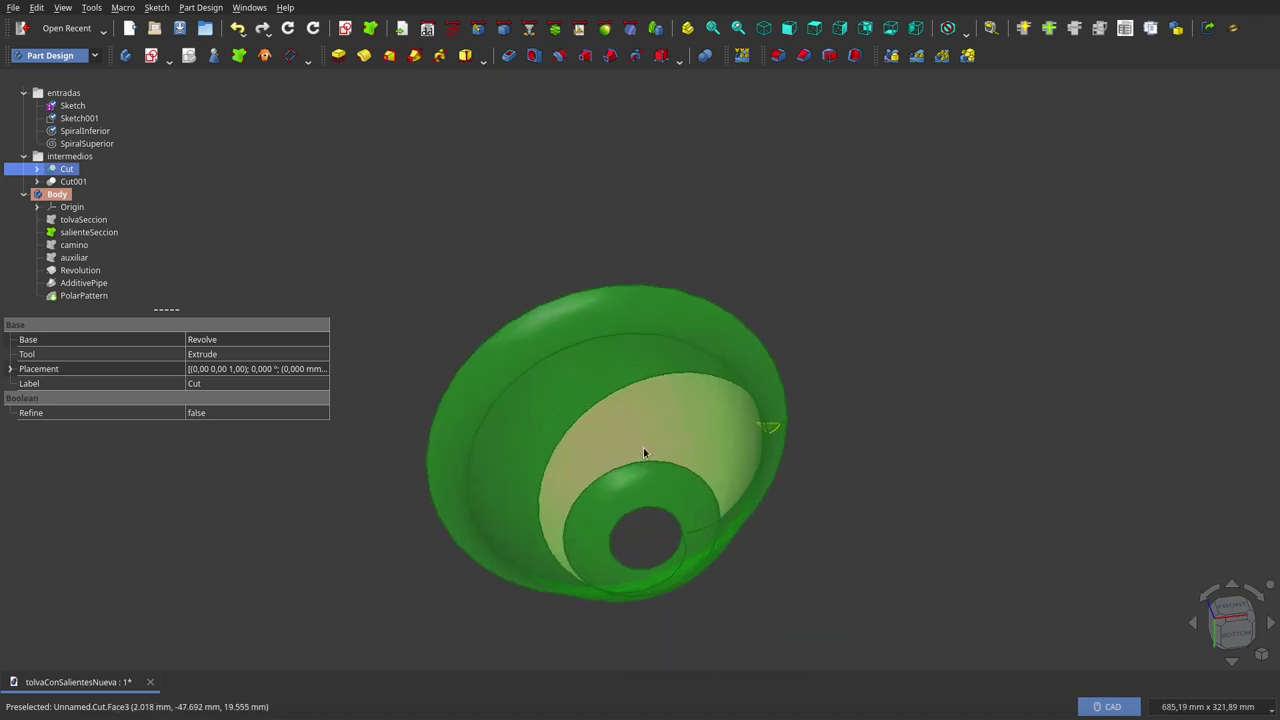
{"action": "mouse_move", "coordinate": [643, 447]}
{"action": "middle_mouse_down"}
{"action": "mouse_move", "coordinate": [595, 420]}
{"action": "mouse_move", "coordinate": [551, 566]}
{"action": "middle_mouse_up"}
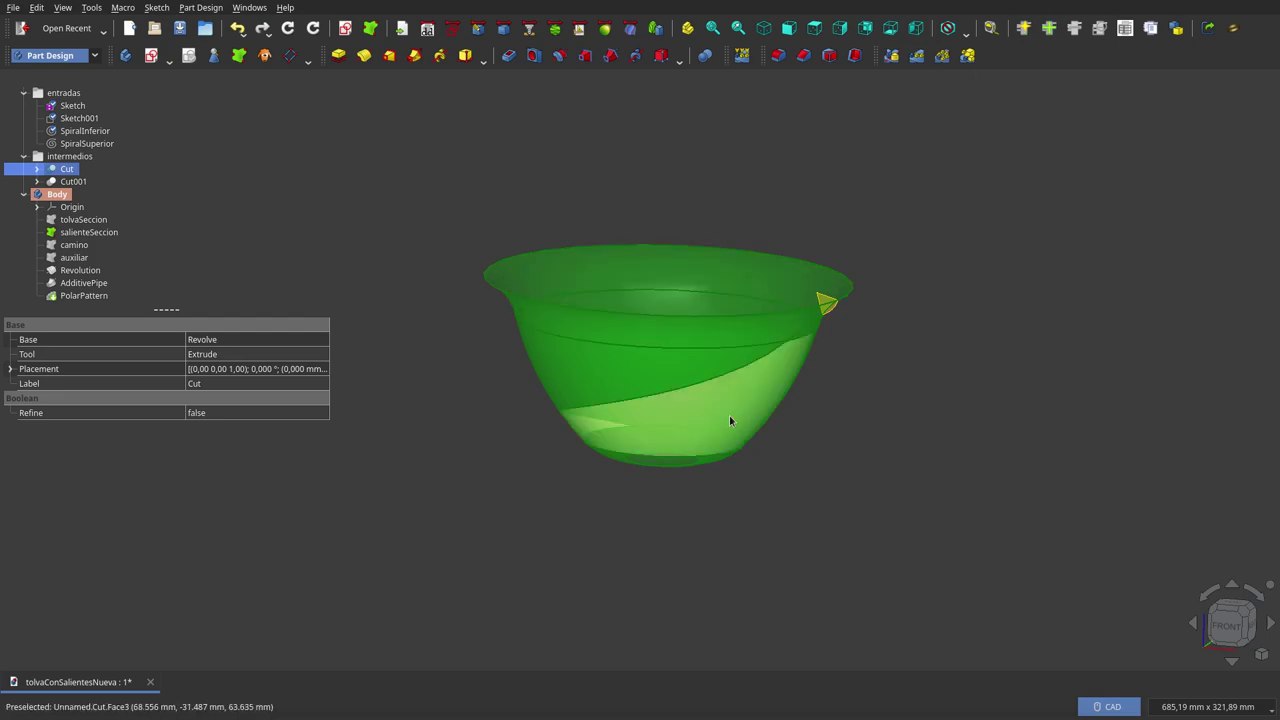
{"action": "mouse_move", "coordinate": [729, 420]}
{"action": "middle_mouse_down"}
{"action": "mouse_move", "coordinate": [686, 260]}
{"action": "mouse_move", "coordinate": [680, 297]}
{"action": "middle_mouse_up"}
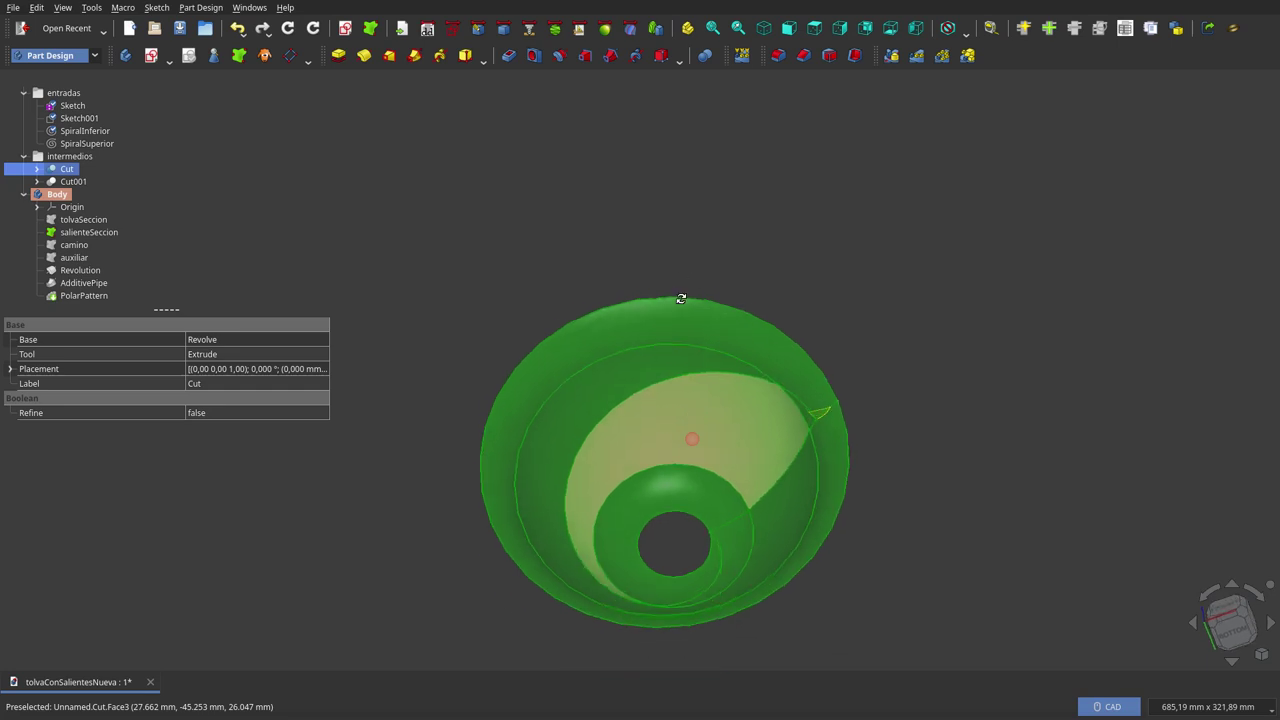
{"action": "left_click", "coordinate": [72, 246]}
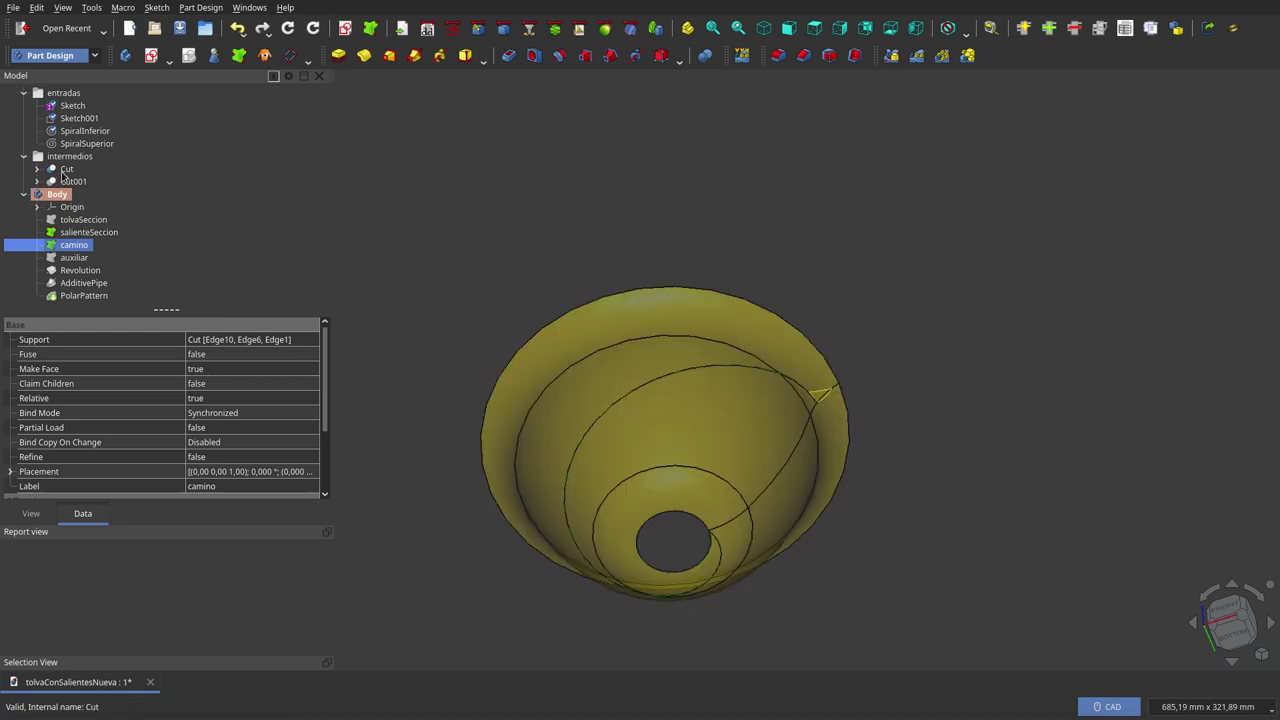
{"action": "left_click", "coordinate": [67, 169]}
{"action": "key", "text": "space"}
{"action": "mouse_move", "coordinate": [763, 304]}
{"action": "middle_mouse_down"}
{"action": "mouse_move", "coordinate": [757, 423]}
{"action": "mouse_move", "coordinate": [711, 471]}
{"action": "mouse_move", "coordinate": [513, 471]}
{"action": "middle_mouse_up"}
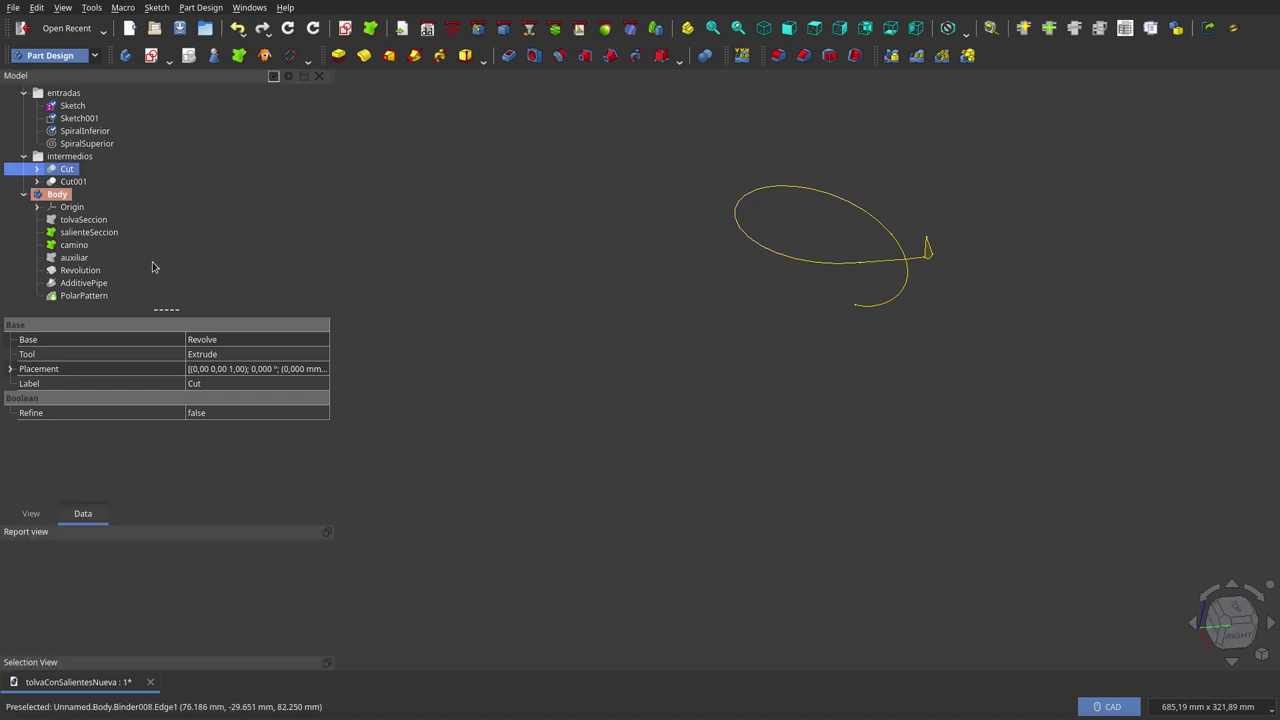
{"action": "left_click", "coordinate": [71, 260]}
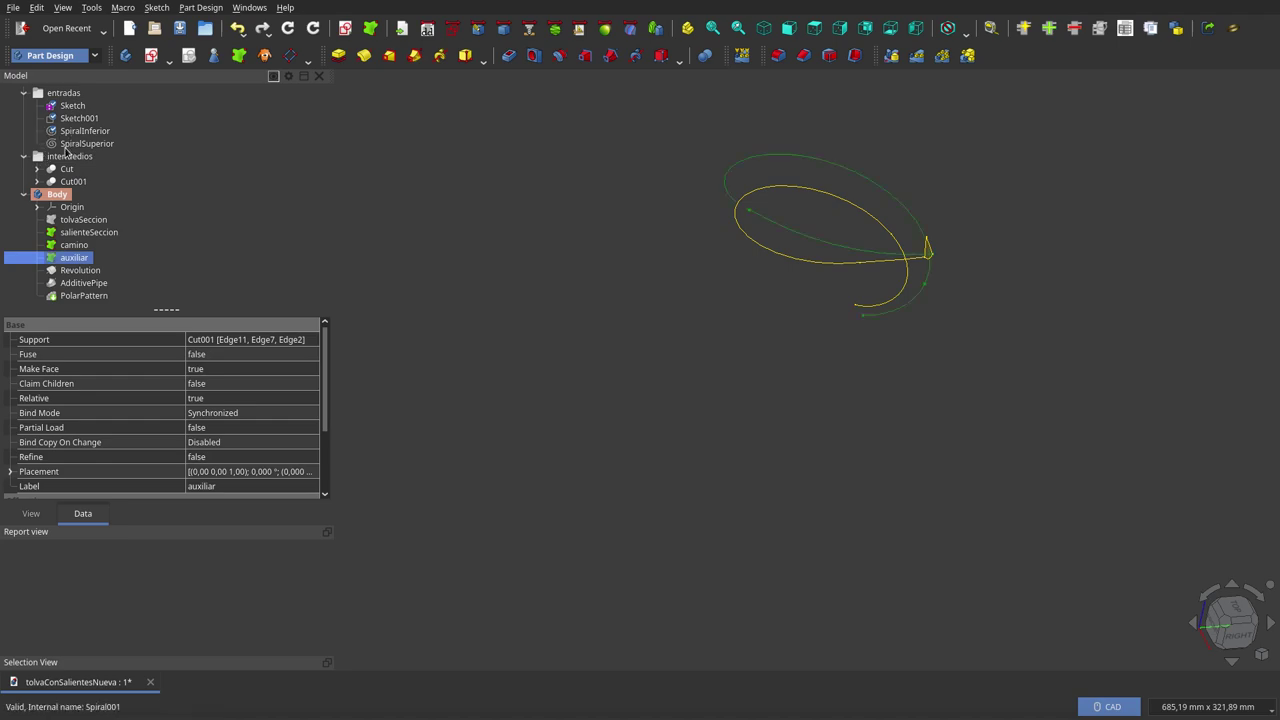
{"action": "mouse_move", "coordinate": [611, 353]}
{"action": "middle_mouse_down"}
{"action": "mouse_move", "coordinate": [577, 400]}
{"action": "mouse_move", "coordinate": [546, 366]}
{"action": "mouse_move", "coordinate": [583, 323]}
{"action": "mouse_move", "coordinate": [629, 306]}
{"action": "mouse_move", "coordinate": [706, 329]}
{"action": "middle_mouse_up"}
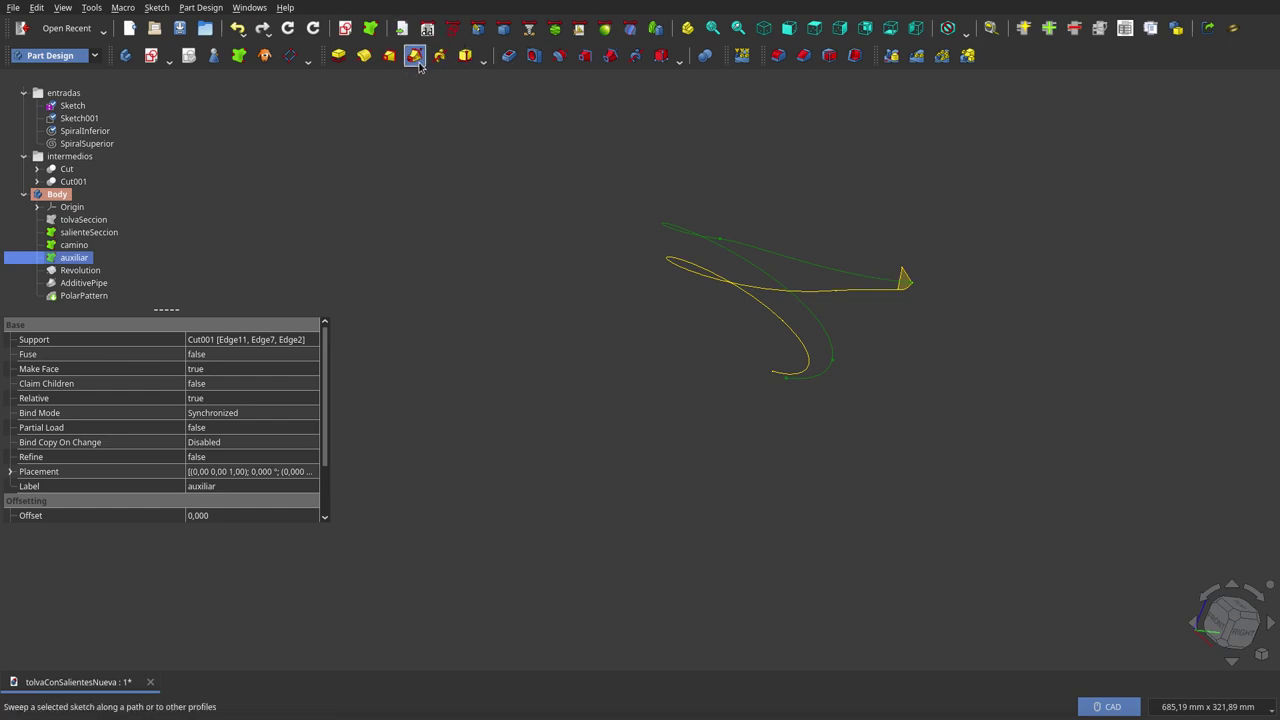
{"action": "middle_click_drag", "start_coordinate": [723, 214], "coordinate": [642, 252]}
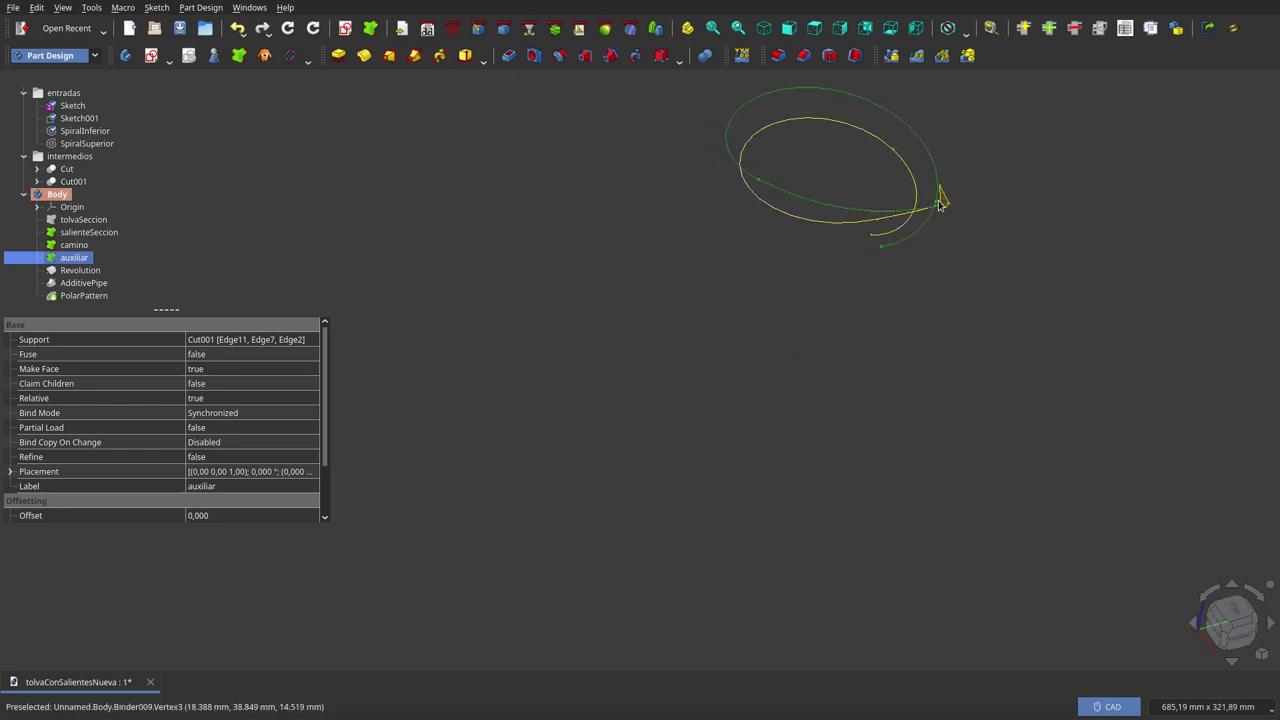
{"action": "scroll", "coordinate": [941, 200], "scroll_direction": "up", "scroll_amount": 5}
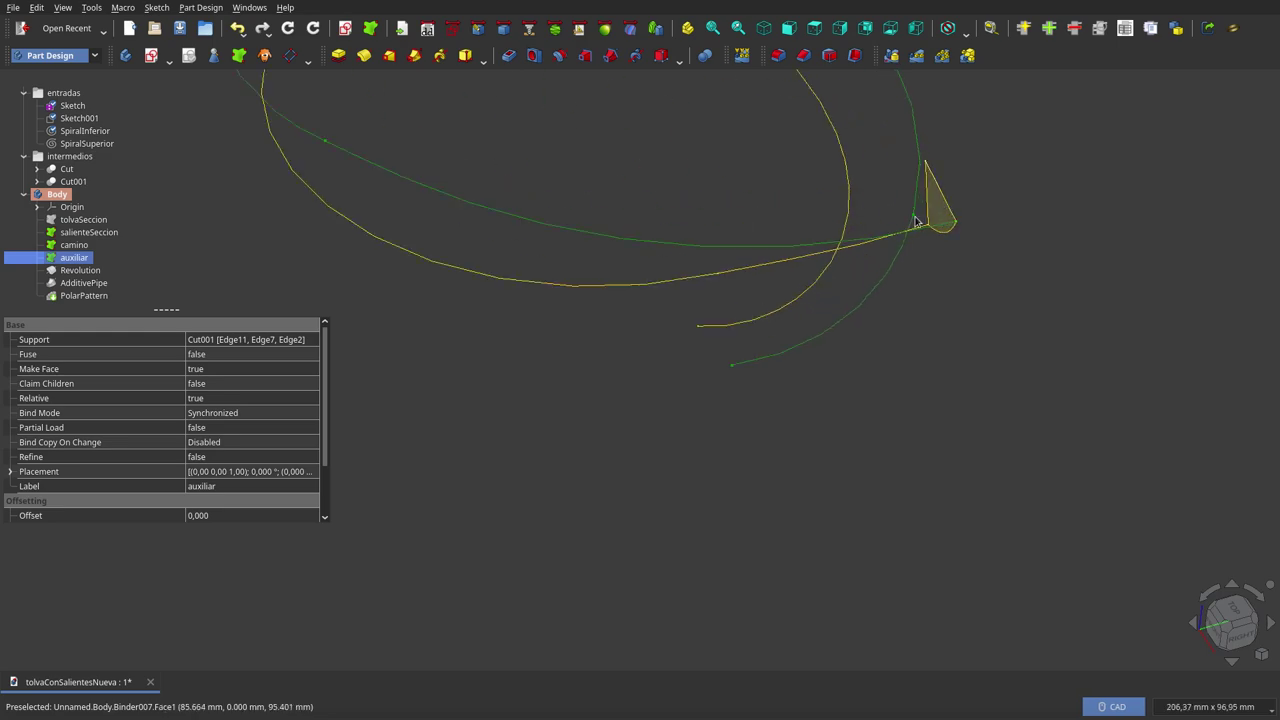
{"action": "scroll", "coordinate": [648, 380], "scroll_direction": "down", "scroll_amount": 2}
{"action": "scroll", "coordinate": [686, 363], "scroll_direction": "down", "scroll_amount": 2}
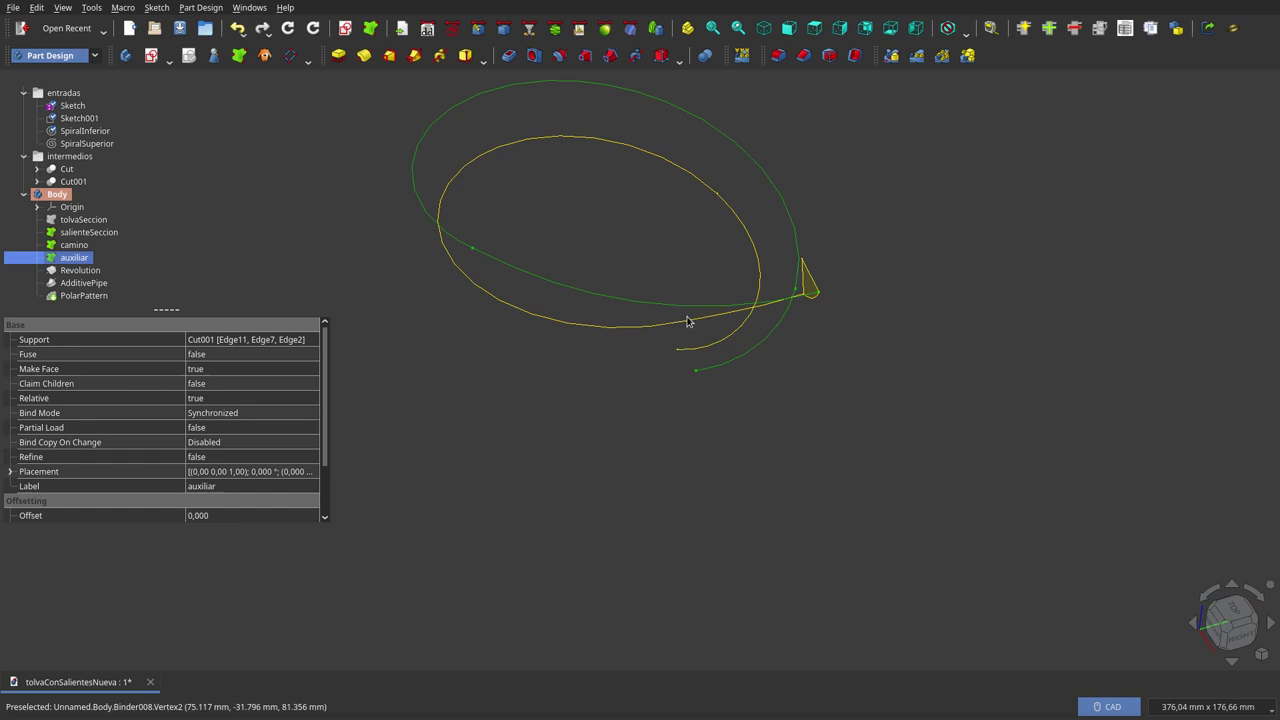
{"action": "mouse_move", "coordinate": [687, 321]}
{"action": "middle_mouse_down"}
{"action": "mouse_move", "coordinate": [686, 294]}
{"action": "mouse_move", "coordinate": [674, 309]}
{"action": "middle_mouse_up"}
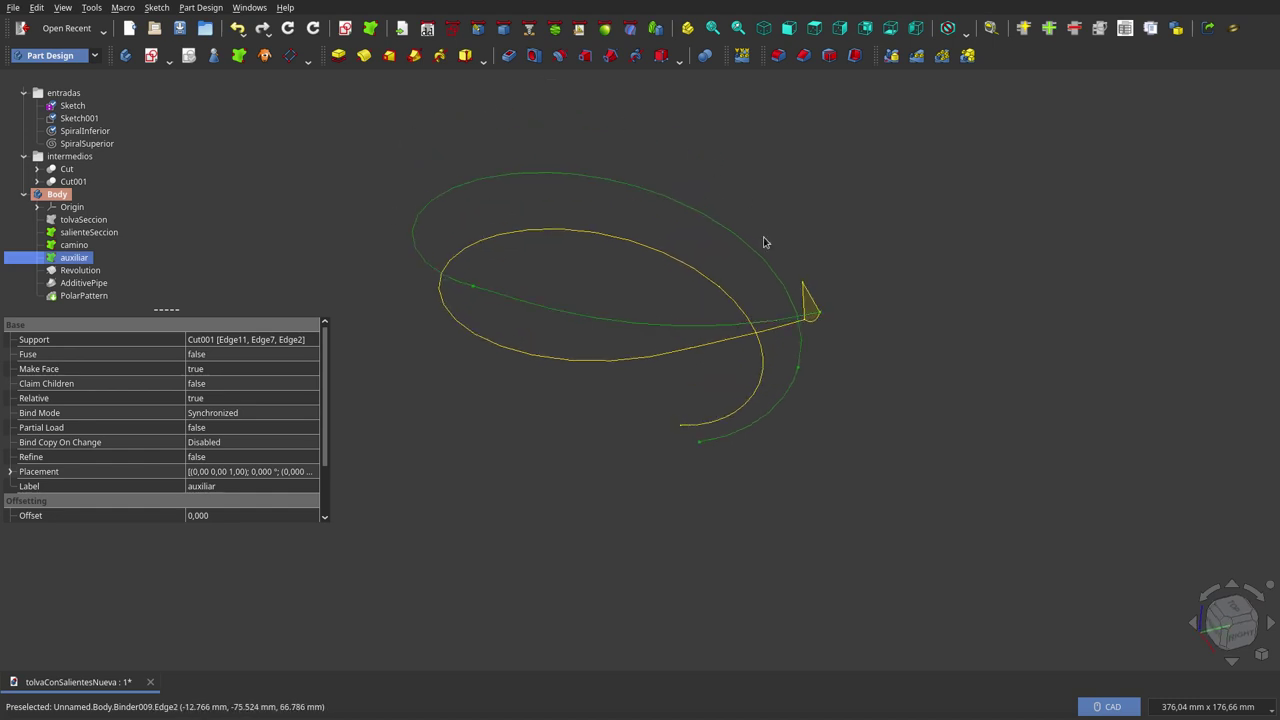
{"action": "scroll", "coordinate": [863, 337], "scroll_direction": "down", "scroll_amount": 2}
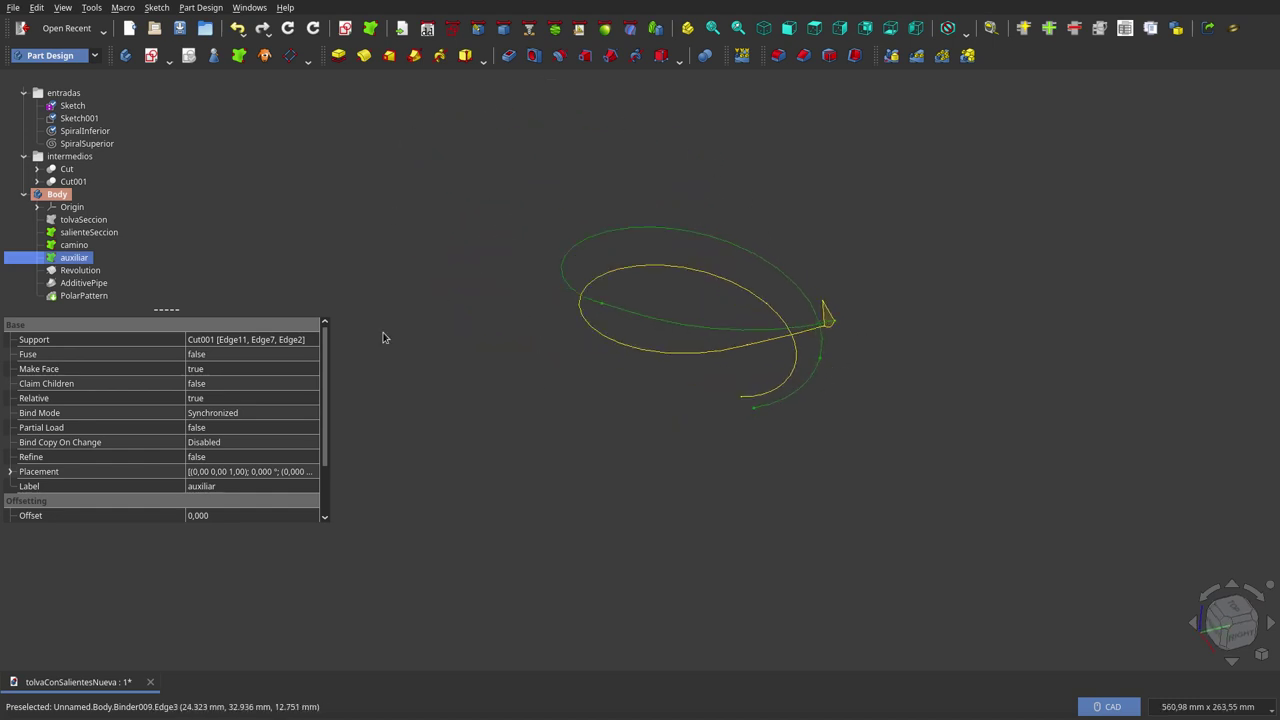
- Show the Revolution bowl and toggle the AdditivePipe swept ledge visibility
{"action": "left_click", "coordinate": [80, 270]}
{"action": "key", "text": "space"}
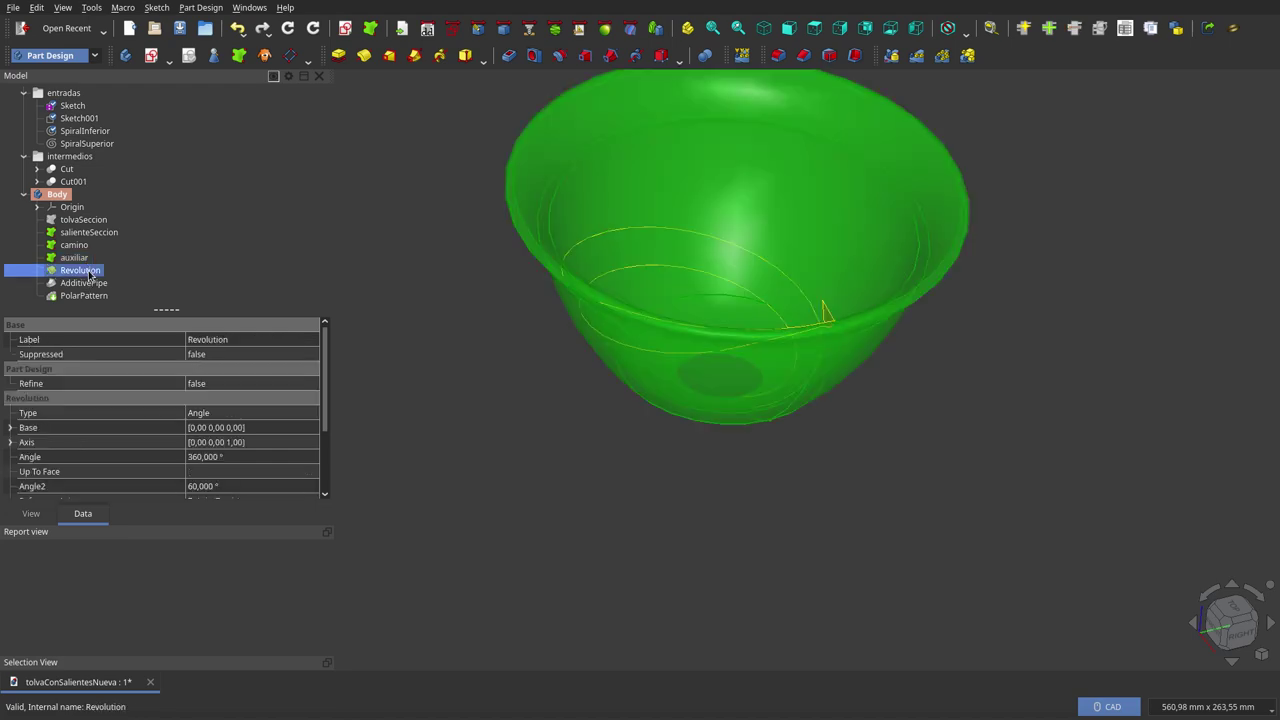
{"action": "left_click", "coordinate": [84, 284]}
{"action": "key", "text": "space"}
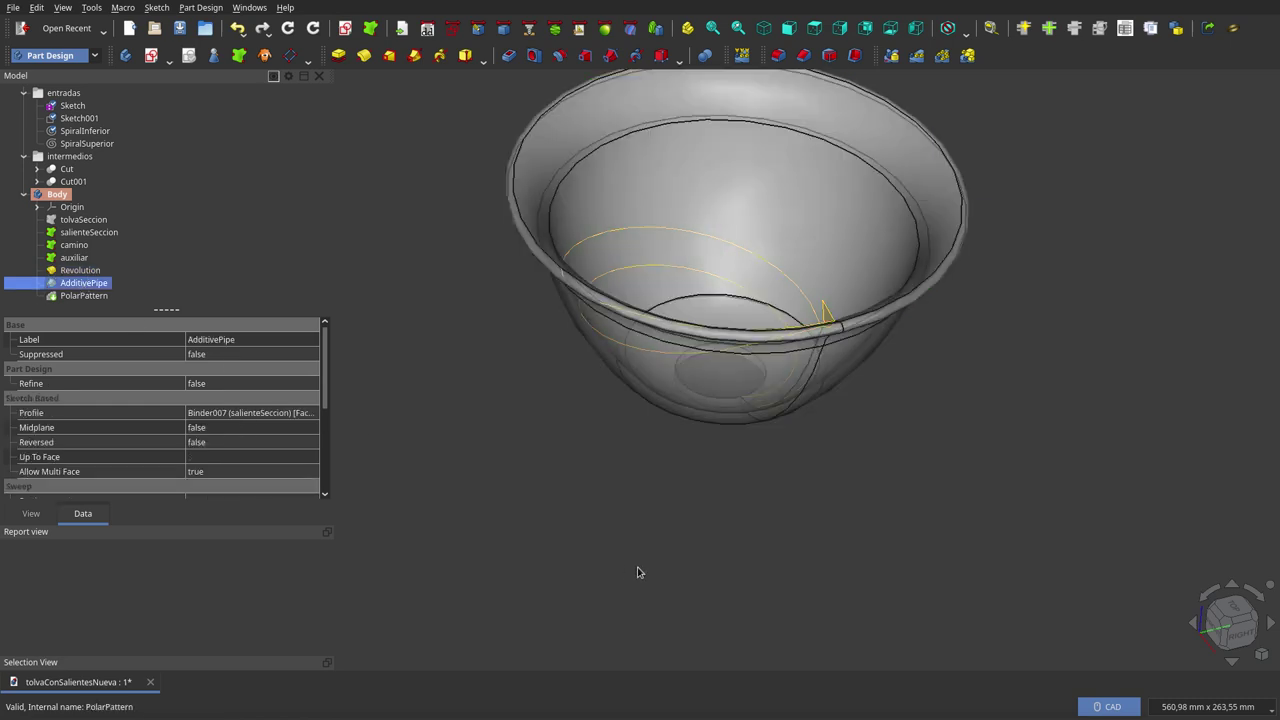
{"action": "key", "text": "space"}
{"action": "left_click", "coordinate": [738, 548]}
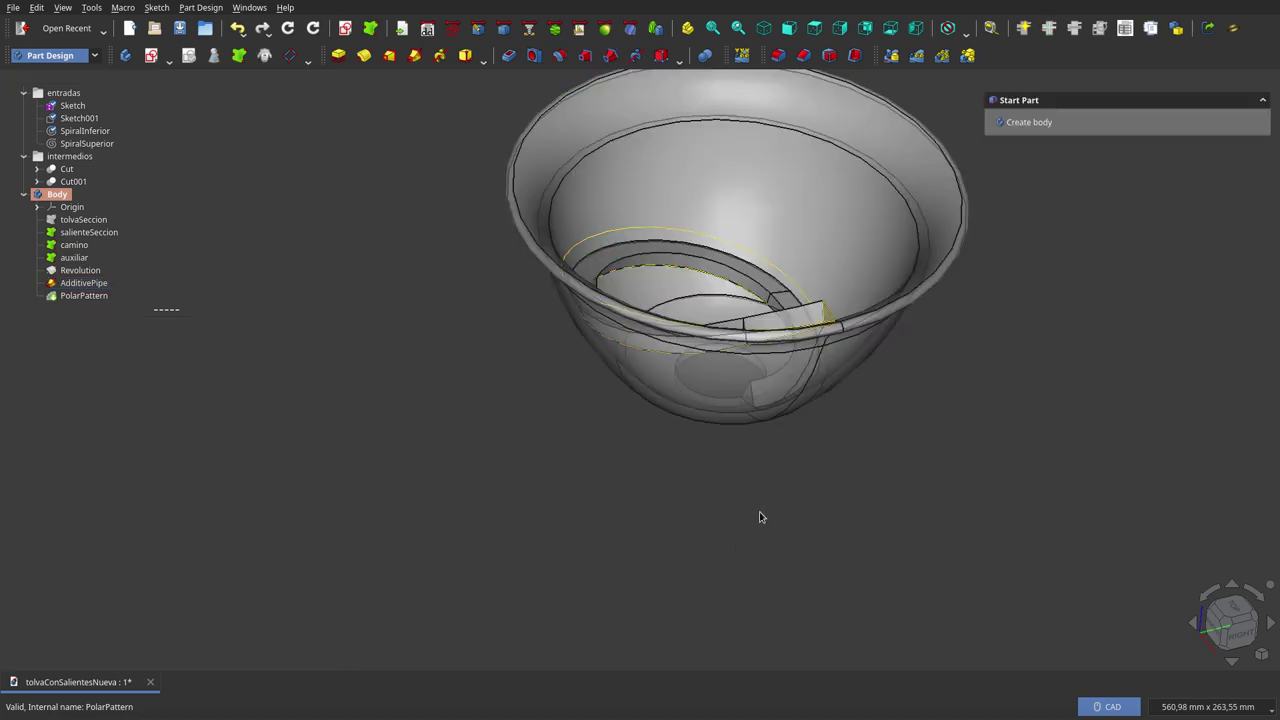
{"action": "middle_click_drag", "start_coordinate": [759, 511], "coordinate": [711, 554]}
- Check the salienteSeccion, camino and auxiliar binders while orbiting around the bowl
{"action": "left_click", "coordinate": [90, 232]}
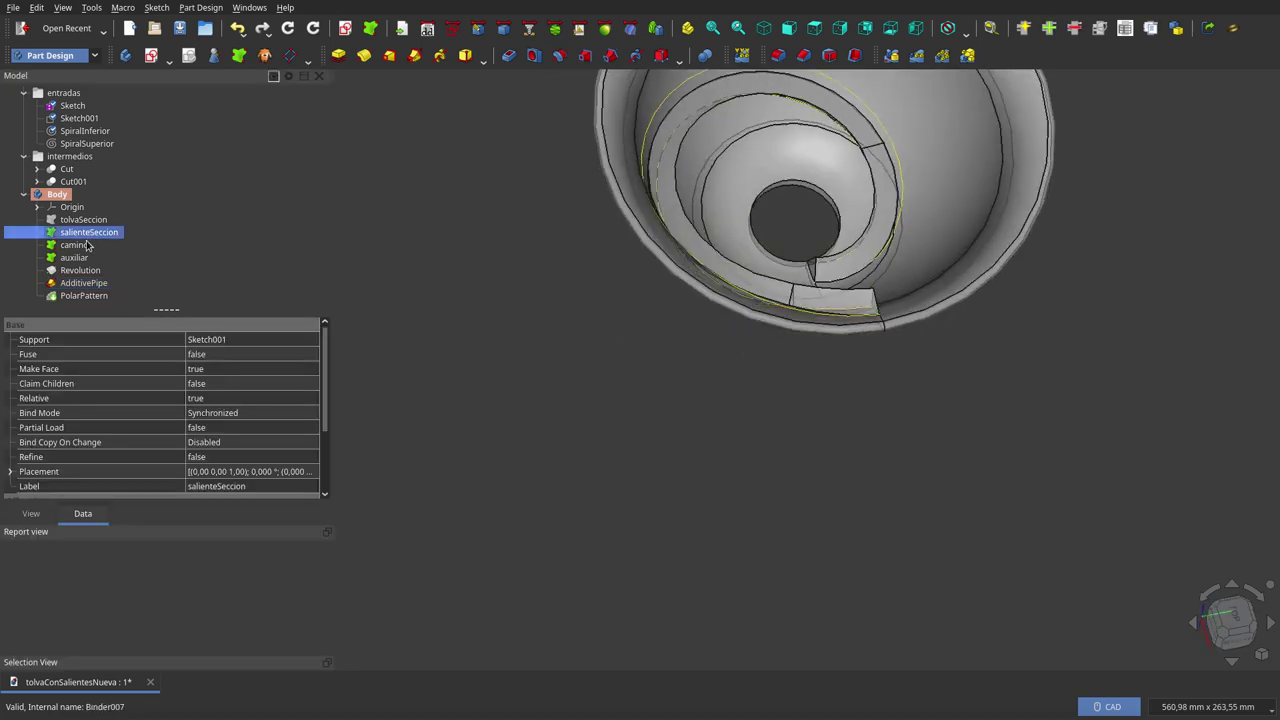
{"action": "left_click", "coordinate": [76, 245]}
{"action": "left_click", "coordinate": [82, 258]}
{"action": "scroll", "coordinate": [670, 450], "scroll_direction": "down", "scroll_amount": 2}
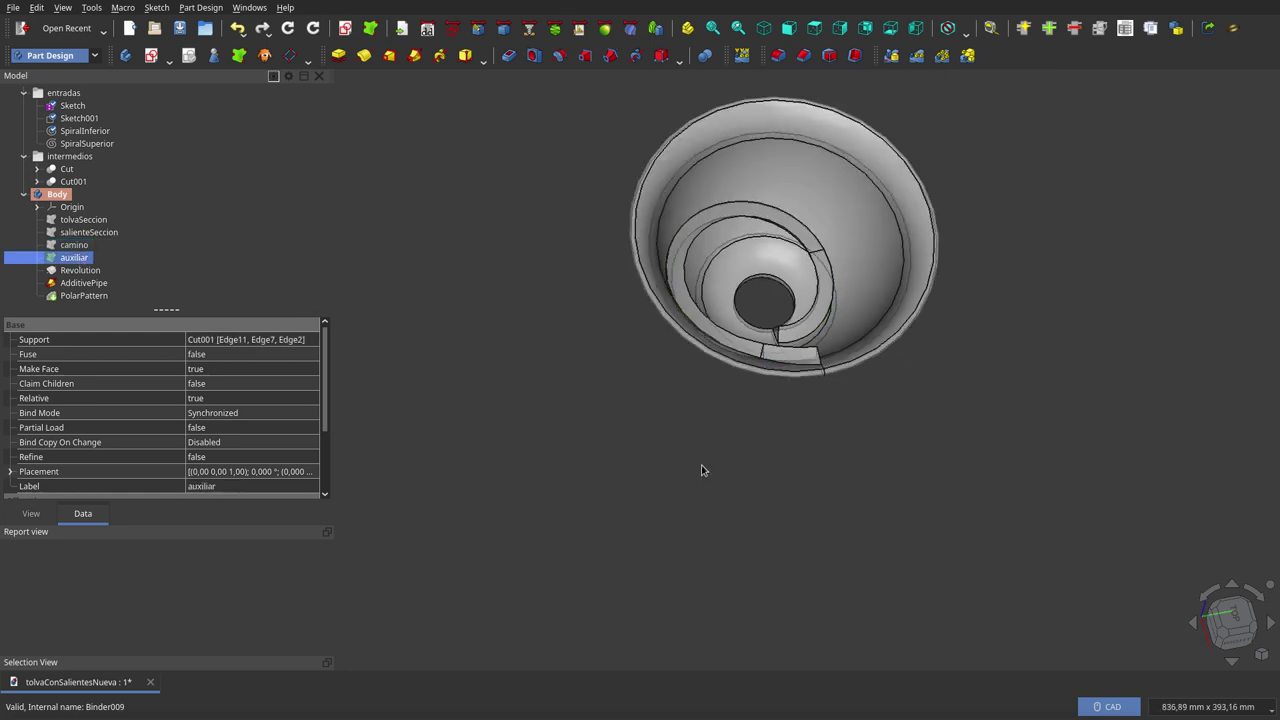
{"action": "mouse_move", "coordinate": [720, 450]}
{"action": "middle_mouse_down"}
{"action": "mouse_move", "coordinate": [678, 471]}
{"action": "mouse_move", "coordinate": [726, 423]}
{"action": "mouse_move", "coordinate": [900, 420]}
{"action": "mouse_move", "coordinate": [931, 349]}
{"action": "mouse_move", "coordinate": [778, 305]}
{"action": "mouse_move", "coordinate": [663, 300]}
{"action": "middle_mouse_up"}
{"action": "left_click", "coordinate": [778, 305]}
{"action": "middle_click_drag", "start_coordinate": [691, 209], "coordinate": [686, 497]}
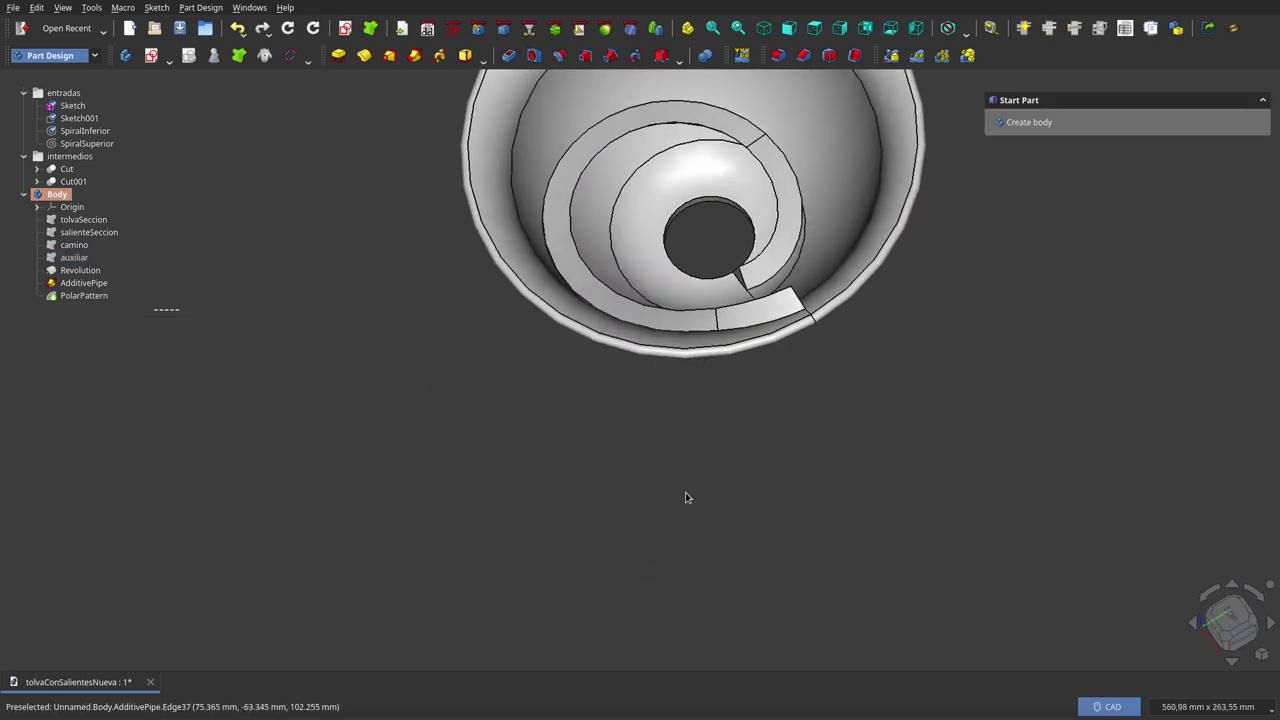
{"action": "scroll", "coordinate": [720, 446], "scroll_direction": "down", "scroll_amount": 2}
{"action": "scroll", "coordinate": [706, 283], "scroll_direction": "up", "scroll_amount": 3}
{"action": "scroll", "coordinate": [713, 335], "scroll_direction": "down", "scroll_amount": 1}
{"action": "mouse_move", "coordinate": [713, 335]}
{"action": "middle_mouse_down"}
{"action": "mouse_move", "coordinate": [606, 371]}
{"action": "mouse_move", "coordinate": [619, 387]}
{"action": "mouse_move", "coordinate": [594, 357]}
{"action": "middle_mouse_up"}
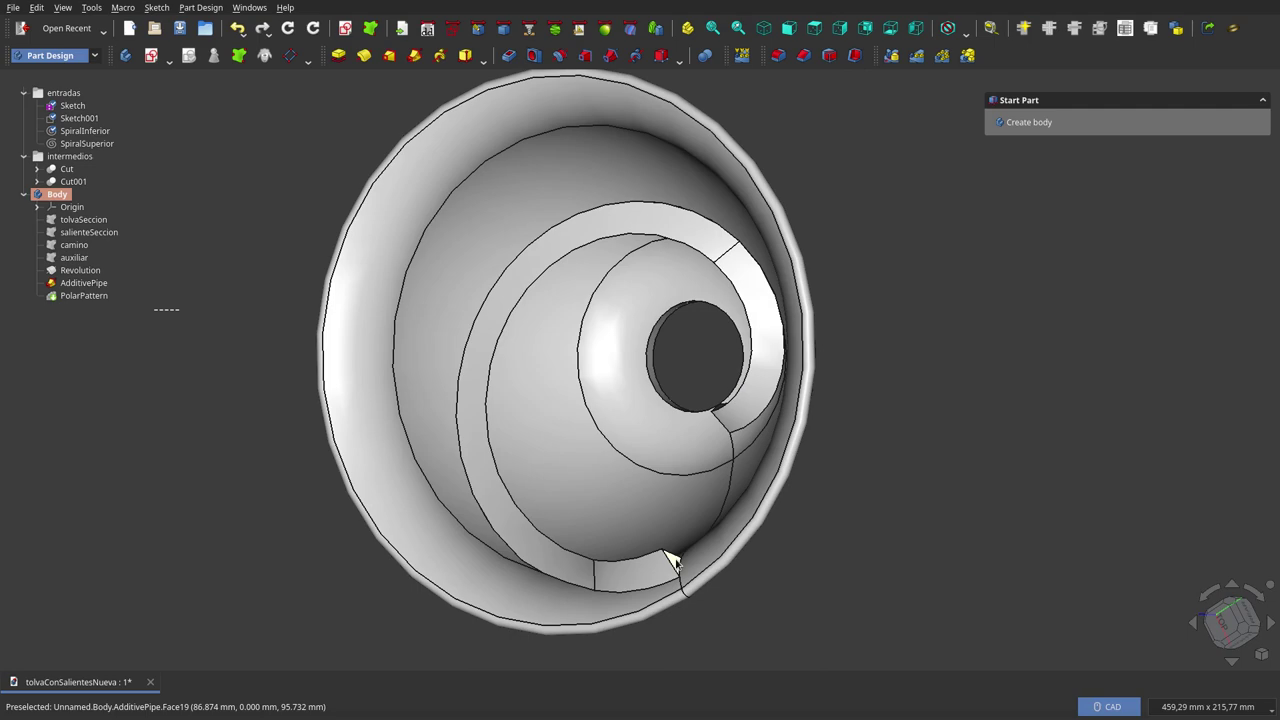
{"action": "mouse_move", "coordinate": [676, 563]}
{"action": "middle_mouse_down"}
{"action": "mouse_move", "coordinate": [774, 506]}
{"action": "mouse_move", "coordinate": [714, 556]}
{"action": "mouse_move", "coordinate": [729, 443]}
{"action": "mouse_move", "coordinate": [745, 443]}
{"action": "mouse_move", "coordinate": [672, 463]}
{"action": "middle_mouse_up"}
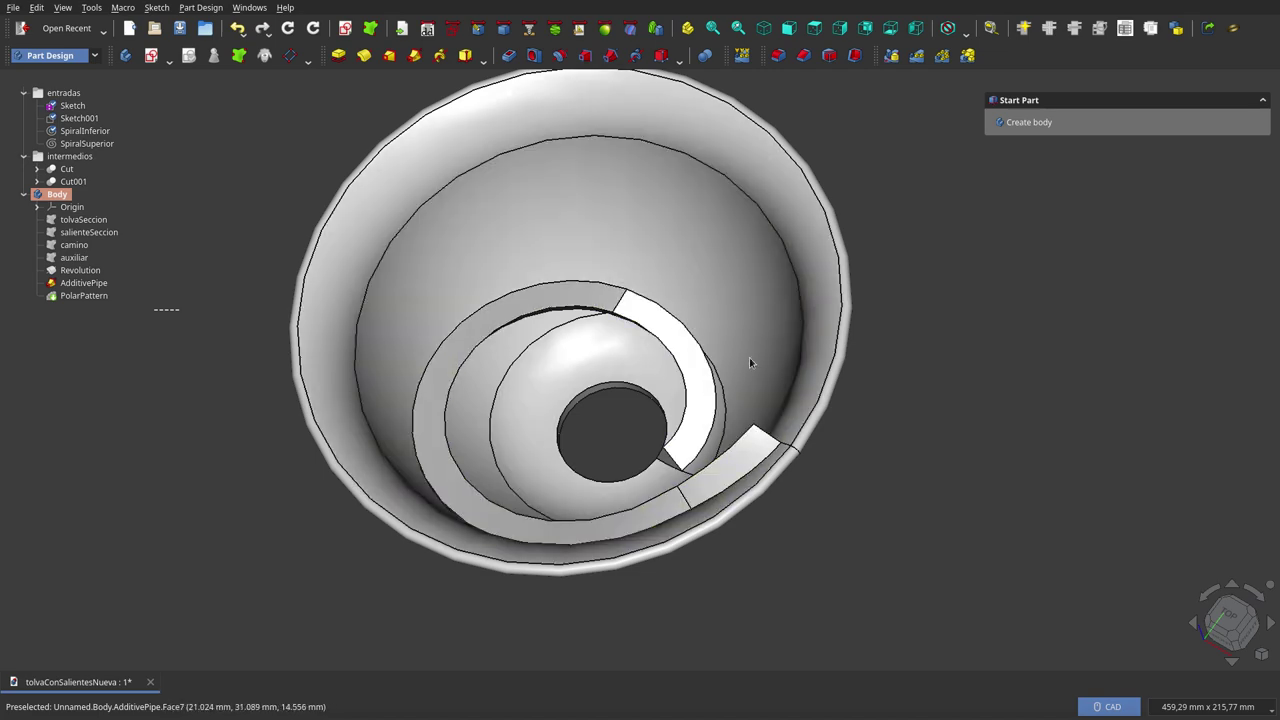
{"action": "scroll", "coordinate": [930, 365], "scroll_direction": "down", "scroll_amount": 2}
{"action": "mouse_move", "coordinate": [906, 371]}
{"action": "middle_mouse_down"}
{"action": "mouse_move", "coordinate": [989, 209]}
{"action": "mouse_move", "coordinate": [957, 320]}
{"action": "middle_mouse_up"}
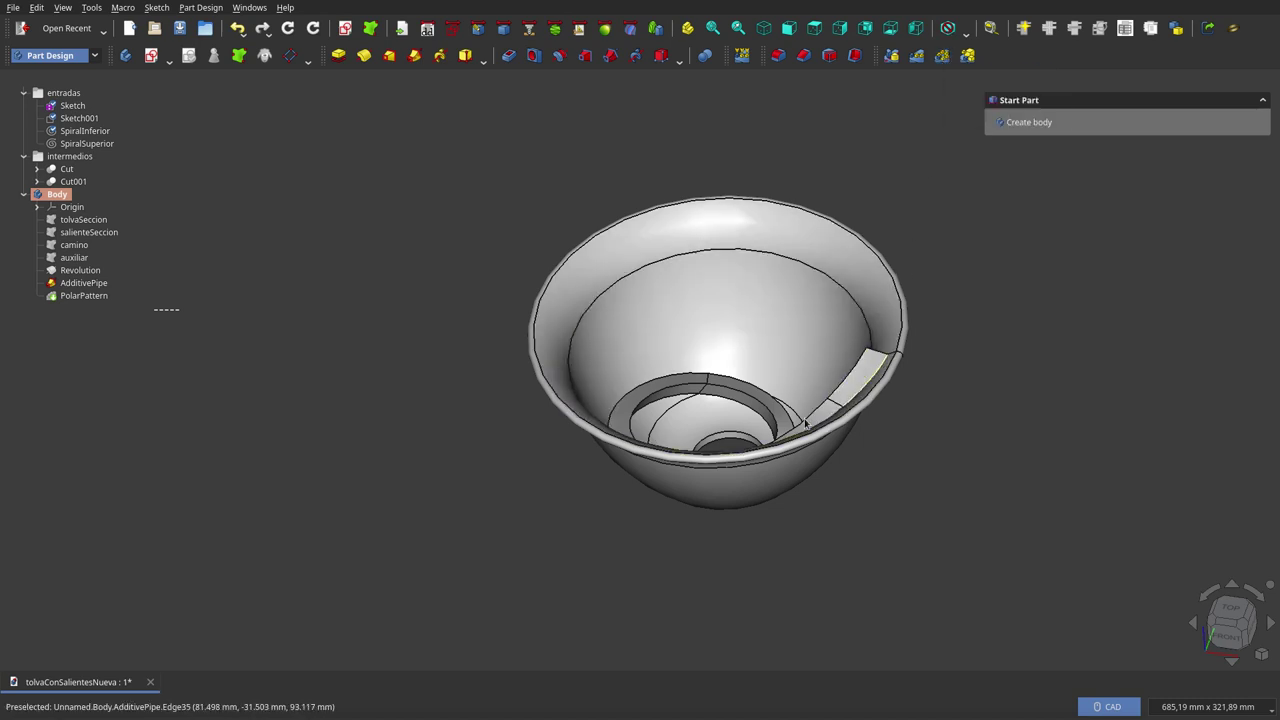
- Show the PolarPattern result from the Top view and orbit to inspect the spiral ledges
{"action": "key", "text": "2"}
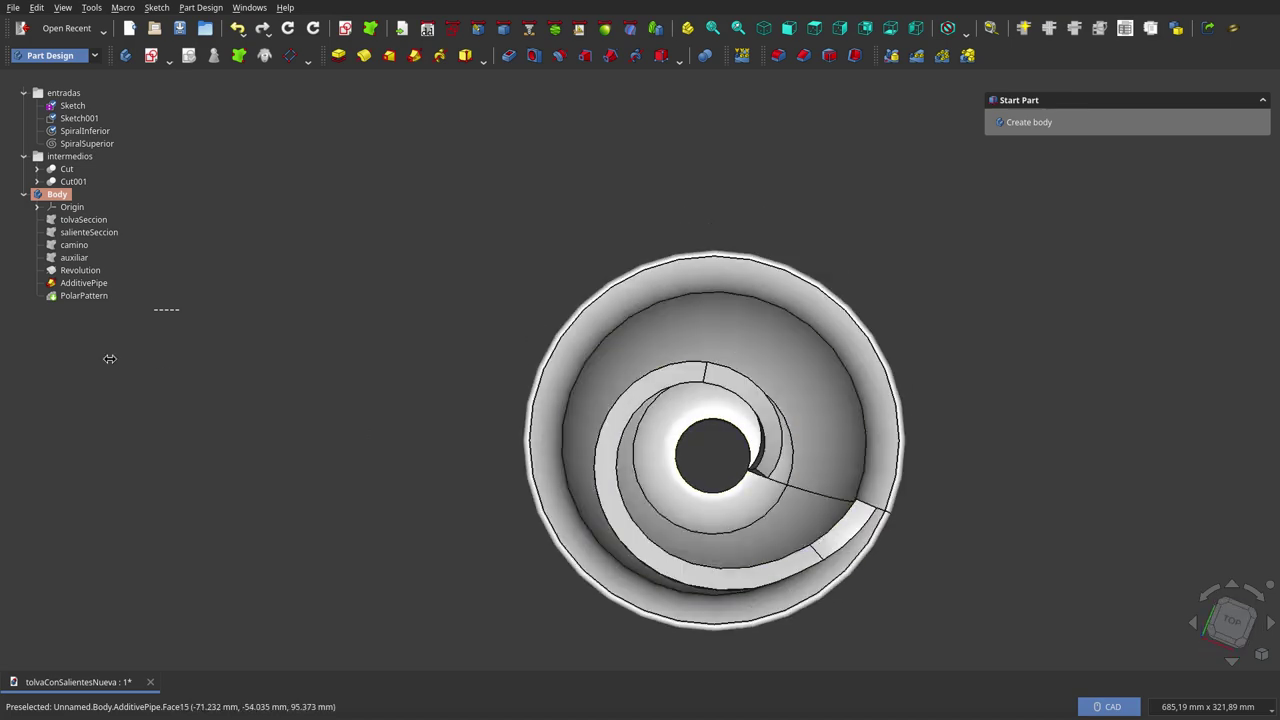
{"action": "left_click", "coordinate": [80, 296]}
{"action": "key", "text": "space"}
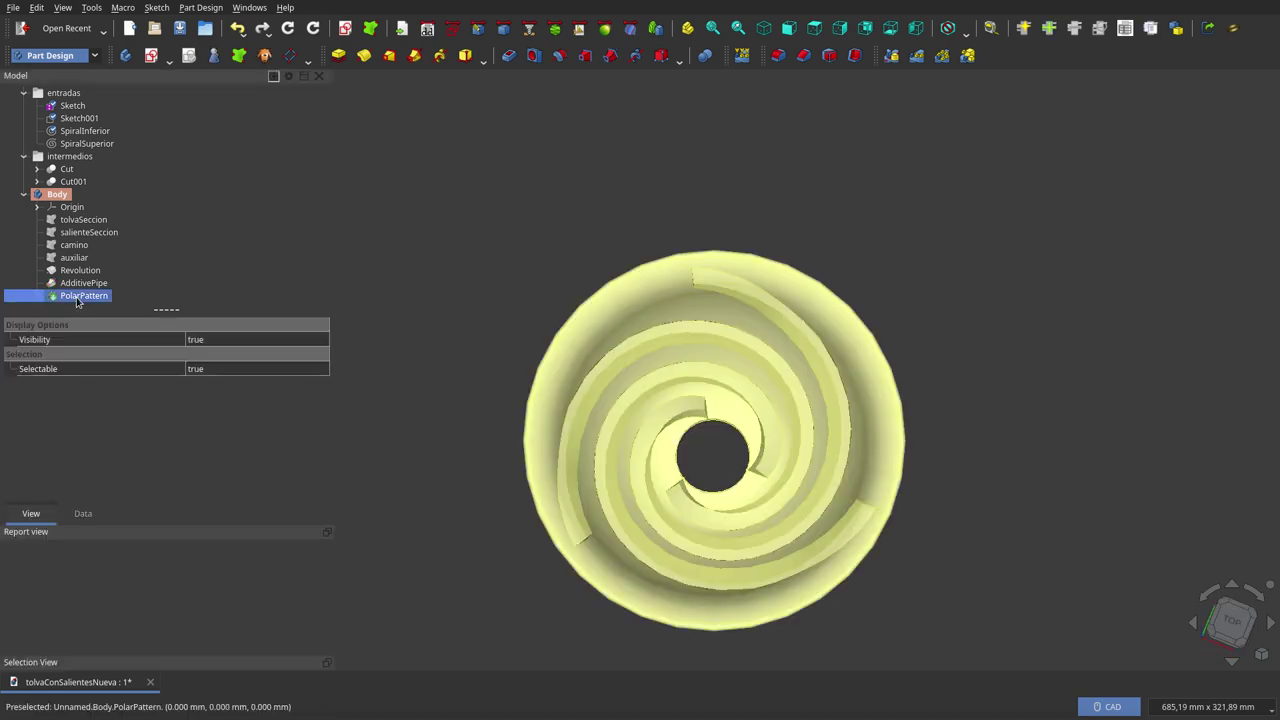
{"action": "left_click", "coordinate": [886, 234]}
{"action": "mouse_move", "coordinate": [840, 342]}
{"action": "middle_mouse_down"}
{"action": "mouse_move", "coordinate": [666, 405]}
{"action": "mouse_move", "coordinate": [857, 247]}
{"action": "mouse_move", "coordinate": [525, 461]}
{"action": "middle_mouse_up"}
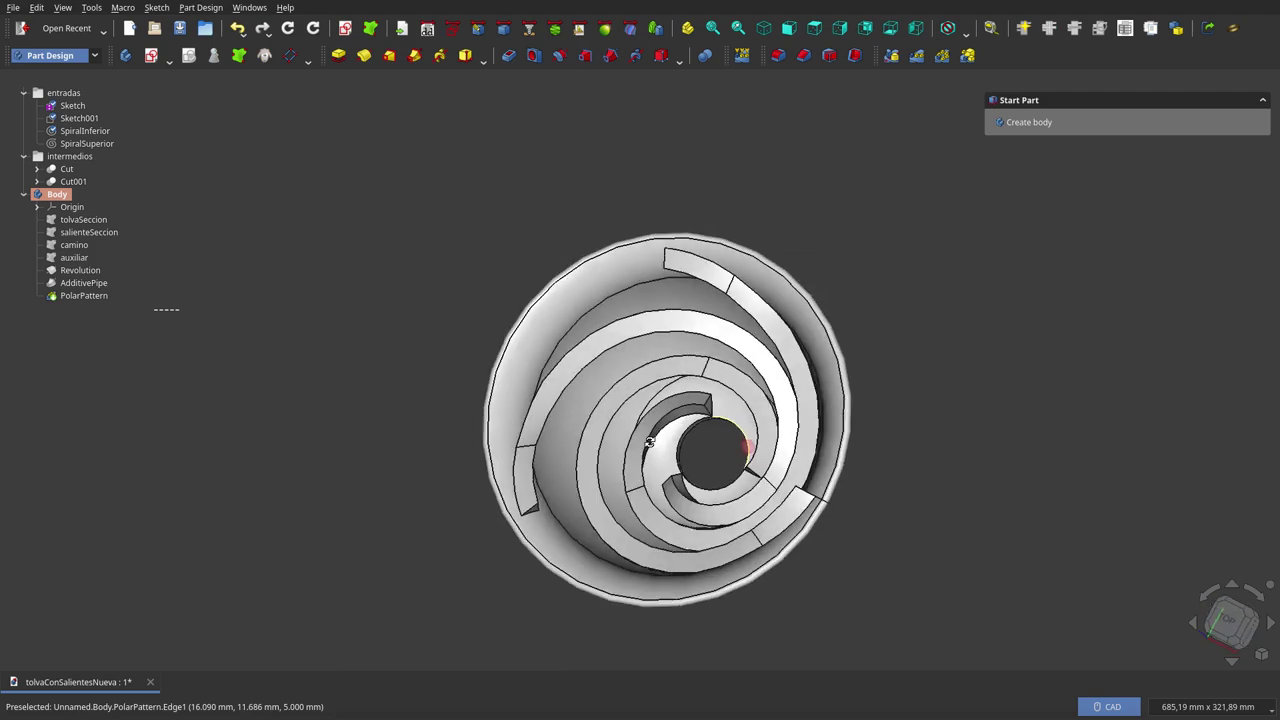
{"action": "middle_click_drag", "start_coordinate": [530, 369], "coordinate": [993, 379]}
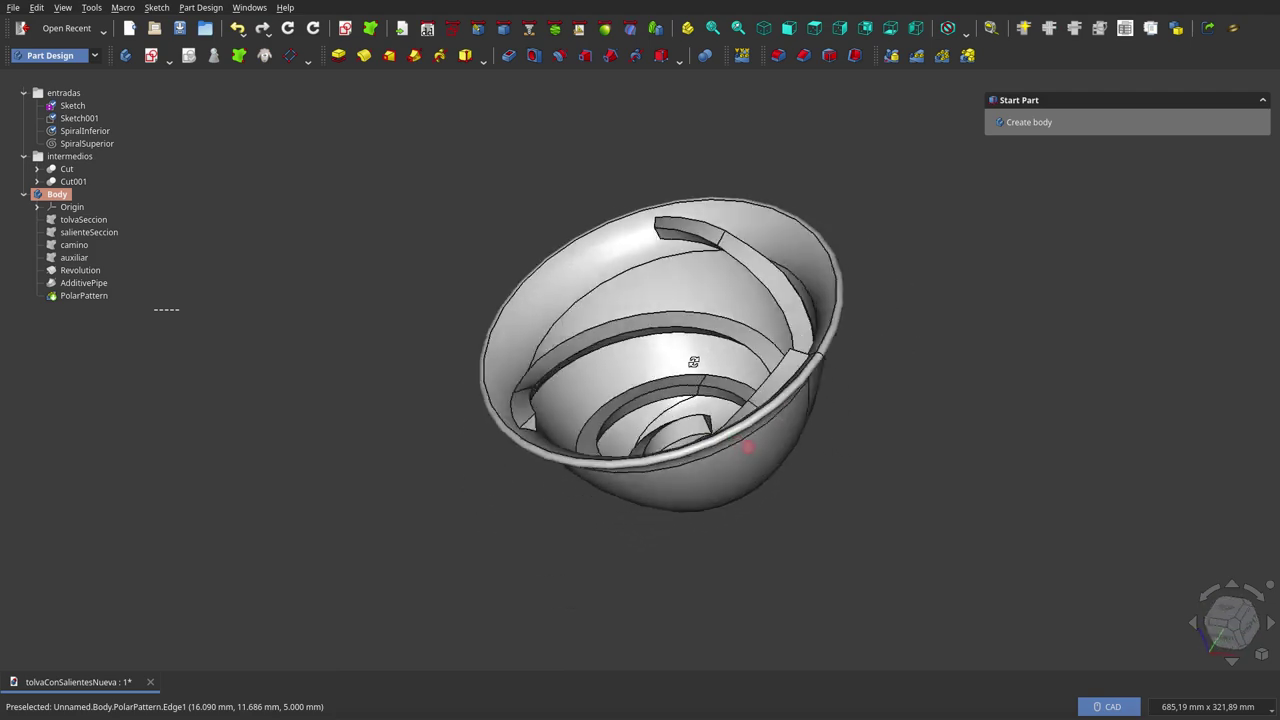
{"action": "scroll", "coordinate": [991, 370], "scroll_direction": "up", "scroll_amount": 3}
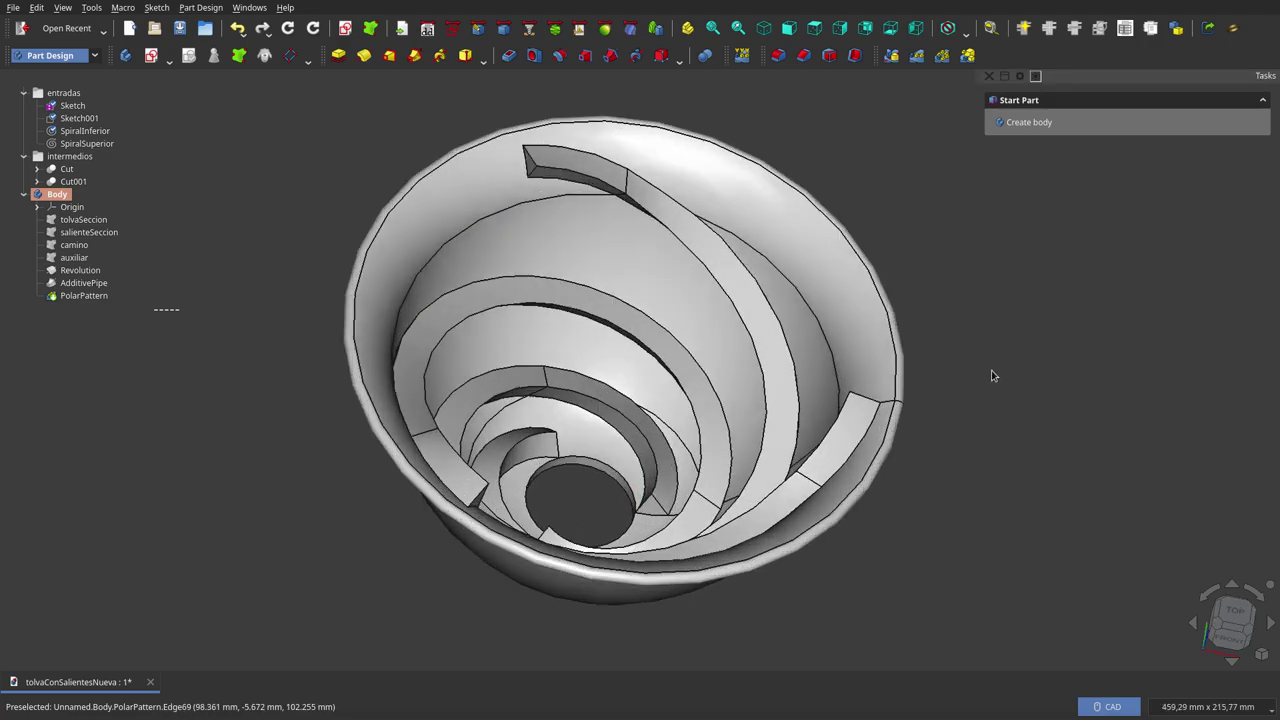
{"action": "mouse_move", "coordinate": [856, 347]}
{"action": "middle_mouse_down"}
{"action": "mouse_move", "coordinate": [642, 425]}
{"action": "mouse_move", "coordinate": [571, 389]}
{"action": "mouse_move", "coordinate": [560, 349]}
{"action": "mouse_move", "coordinate": [574, 314]}
{"action": "mouse_move", "coordinate": [648, 280]}
{"action": "mouse_move", "coordinate": [740, 300]}
{"action": "mouse_move", "coordinate": [820, 294]}
{"action": "mouse_move", "coordinate": [826, 346]}
{"action": "mouse_move", "coordinate": [790, 440]}
{"action": "mouse_move", "coordinate": [757, 477]}
{"action": "mouse_move", "coordinate": [683, 489]}
{"action": "mouse_move", "coordinate": [606, 454]}
{"action": "mouse_move", "coordinate": [580, 360]}
{"action": "mouse_move", "coordinate": [686, 260]}
{"action": "mouse_move", "coordinate": [706, 214]}
{"action": "mouse_move", "coordinate": [751, 291]}
{"action": "mouse_move", "coordinate": [654, 434]}
{"action": "mouse_move", "coordinate": [532, 420]}
{"action": "mouse_move", "coordinate": [547, 345]}
{"action": "mouse_move", "coordinate": [803, 338]}
{"action": "mouse_move", "coordinate": [350, 270]}
{"action": "middle_mouse_up"}
{"action": "scroll", "coordinate": [532, 420], "scroll_direction": "up", "scroll_amount": 3}
{"action": "scroll", "coordinate": [532, 420], "scroll_direction": "up", "scroll_amount": 1}
{"action": "scroll", "coordinate": [532, 420], "scroll_direction": "down", "scroll_amount": 5}
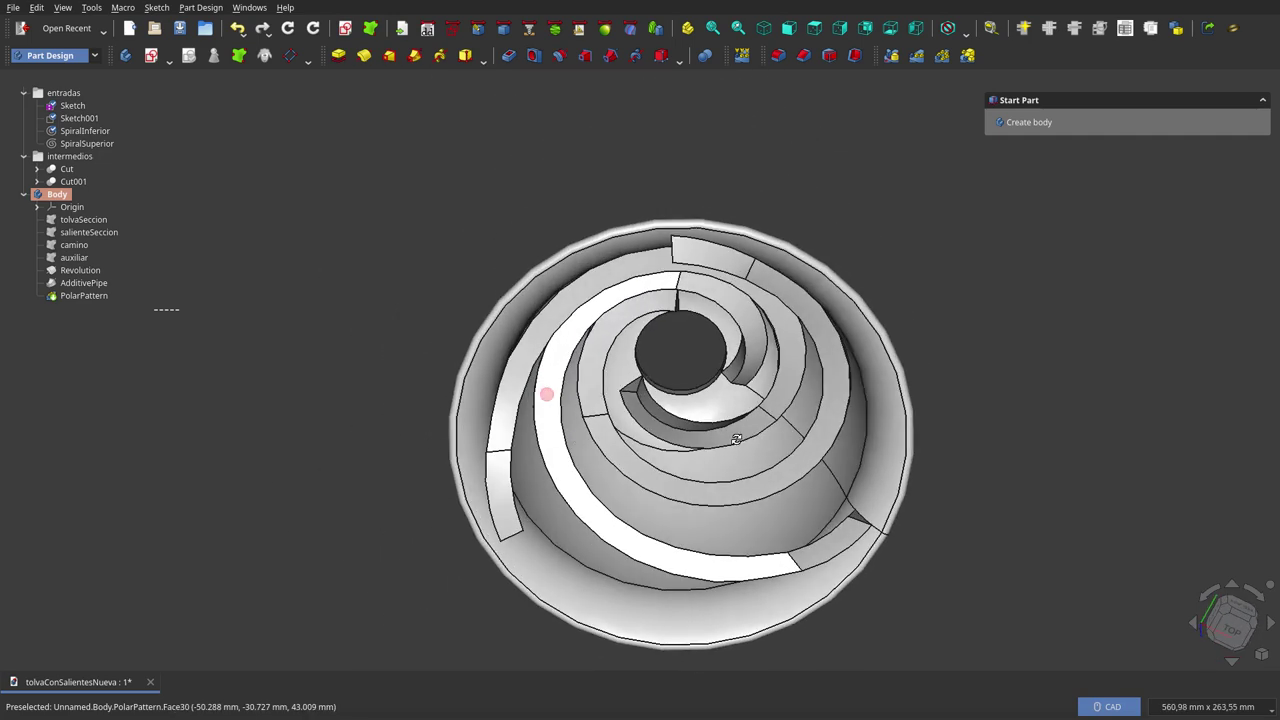
- Change the Body's Display Mode from Flat Lines to Shaded
{"action": "left_click", "coordinate": [57, 195]}
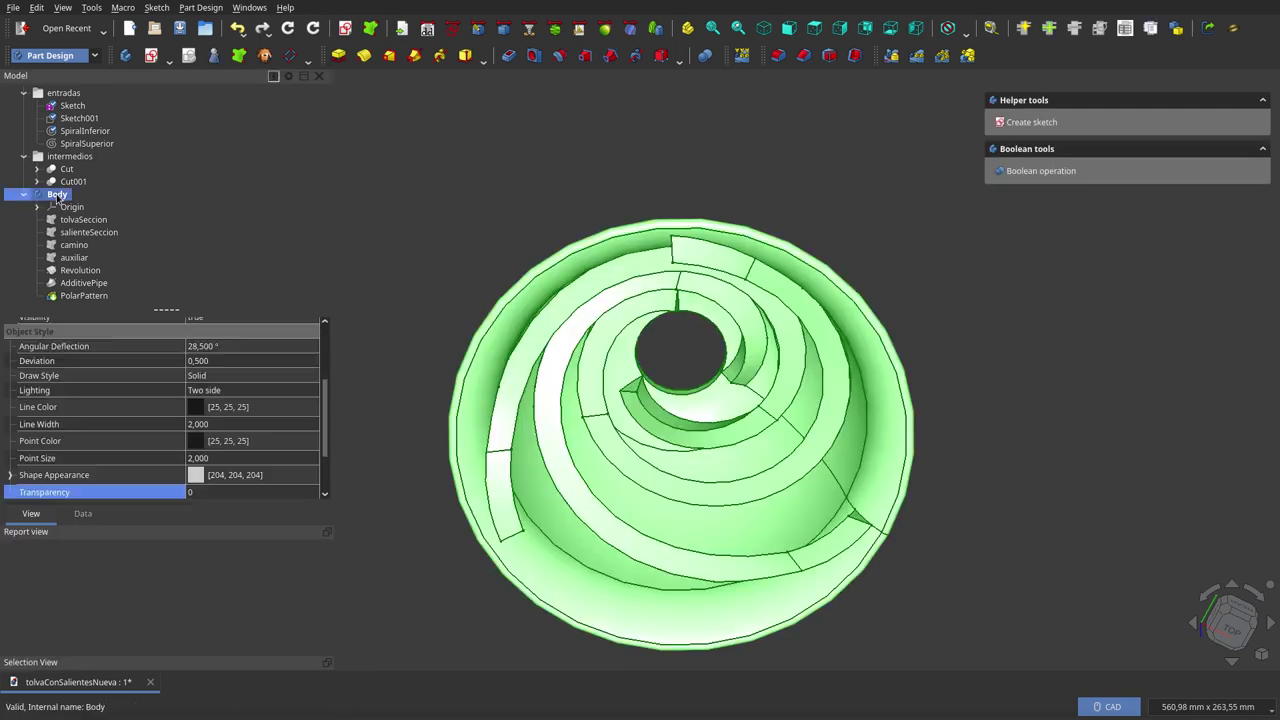
{"action": "scroll", "coordinate": [140, 446], "scroll_direction": "up", "scroll_amount": 2}
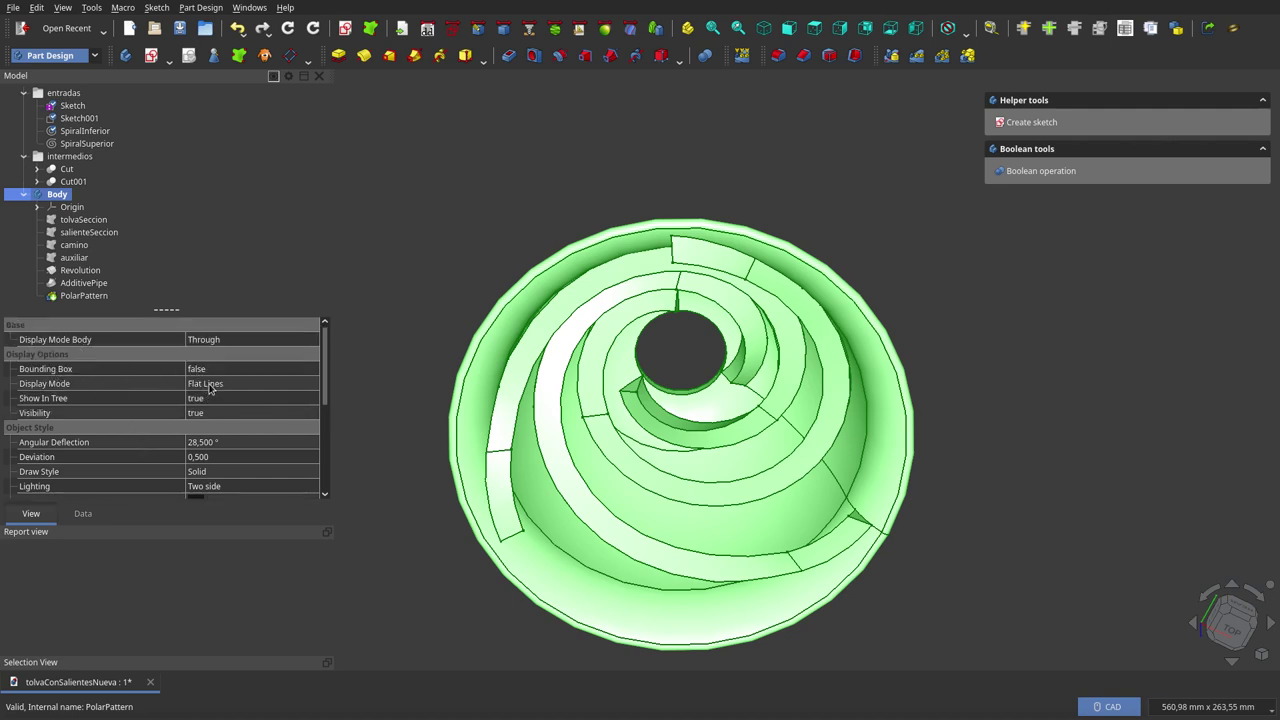
{"action": "left_click", "coordinate": [206, 401]}
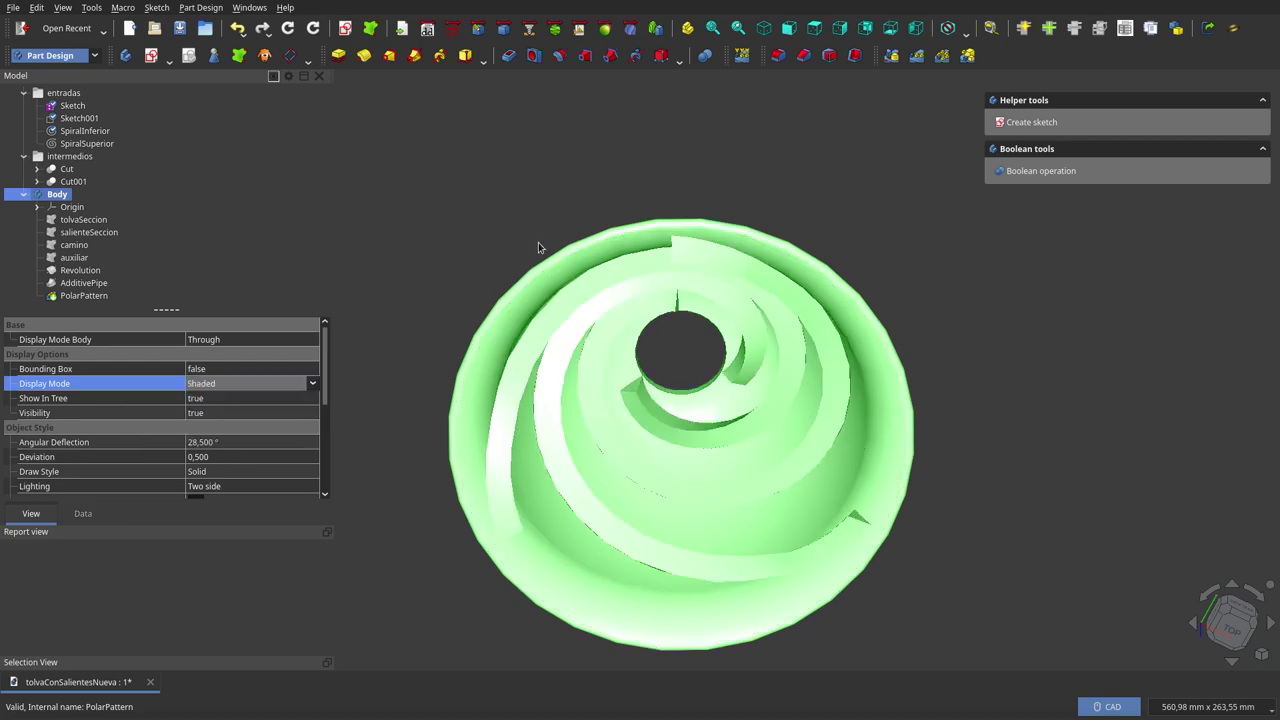
{"action": "left_click", "coordinate": [538, 242]}
{"action": "mouse_move", "coordinate": [610, 312]}
{"action": "middle_mouse_down"}
{"action": "mouse_move", "coordinate": [622, 277]}
{"action": "mouse_move", "coordinate": [585, 229]}
{"action": "mouse_move", "coordinate": [666, 260]}
{"action": "mouse_move", "coordinate": [771, 254]}
{"action": "mouse_move", "coordinate": [775, 175]}
{"action": "mouse_move", "coordinate": [729, 266]}
{"action": "mouse_move", "coordinate": [749, 360]}
{"action": "mouse_move", "coordinate": [809, 309]}
{"action": "mouse_move", "coordinate": [720, 203]}
{"action": "mouse_move", "coordinate": [620, 191]}
{"action": "mouse_move", "coordinate": [566, 206]}
{"action": "mouse_move", "coordinate": [543, 231]}
{"action": "mouse_move", "coordinate": [585, 315]}
{"action": "mouse_move", "coordinate": [650, 330]}
{"action": "mouse_move", "coordinate": [740, 226]}
{"action": "mouse_move", "coordinate": [708, 302]}
{"action": "middle_mouse_up"}
{"action": "scroll", "coordinate": [585, 229], "scroll_direction": "down", "scroll_amount": 3}
{"action": "scroll", "coordinate": [631, 181], "scroll_direction": "up", "scroll_amount": 2}
{"action": "scroll", "coordinate": [631, 181], "scroll_direction": "up", "scroll_amount": 2}
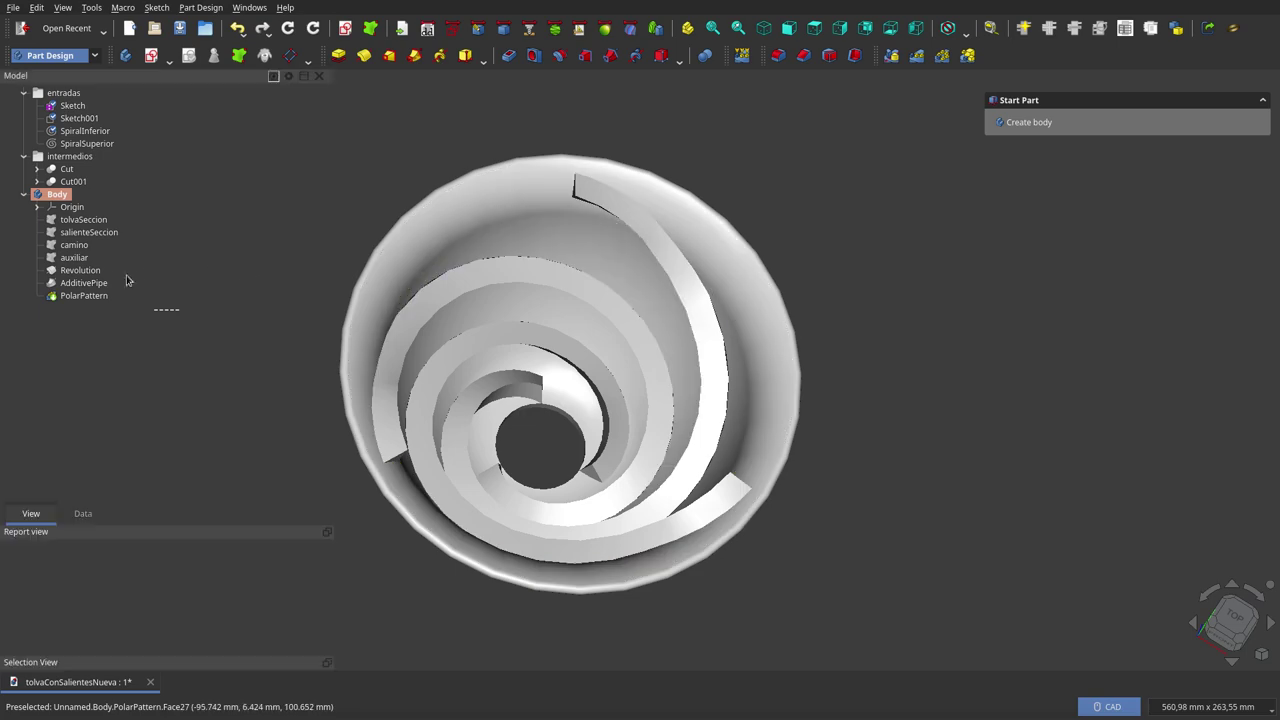
- Hide the PolarPattern result and orbit the bowl to a side view of the single ledge
{"action": "left_click", "coordinate": [88, 295]}
{"action": "key", "text": "space"}
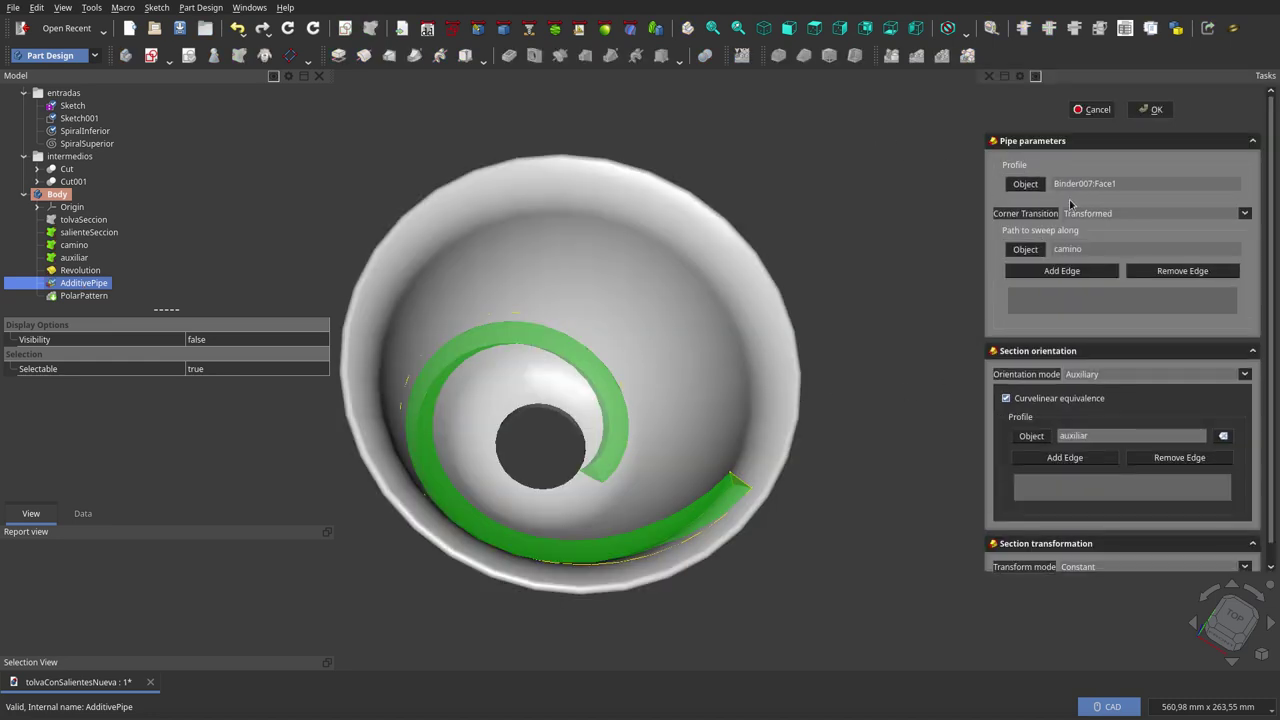
{"action": "mouse_move", "coordinate": [752, 480]}
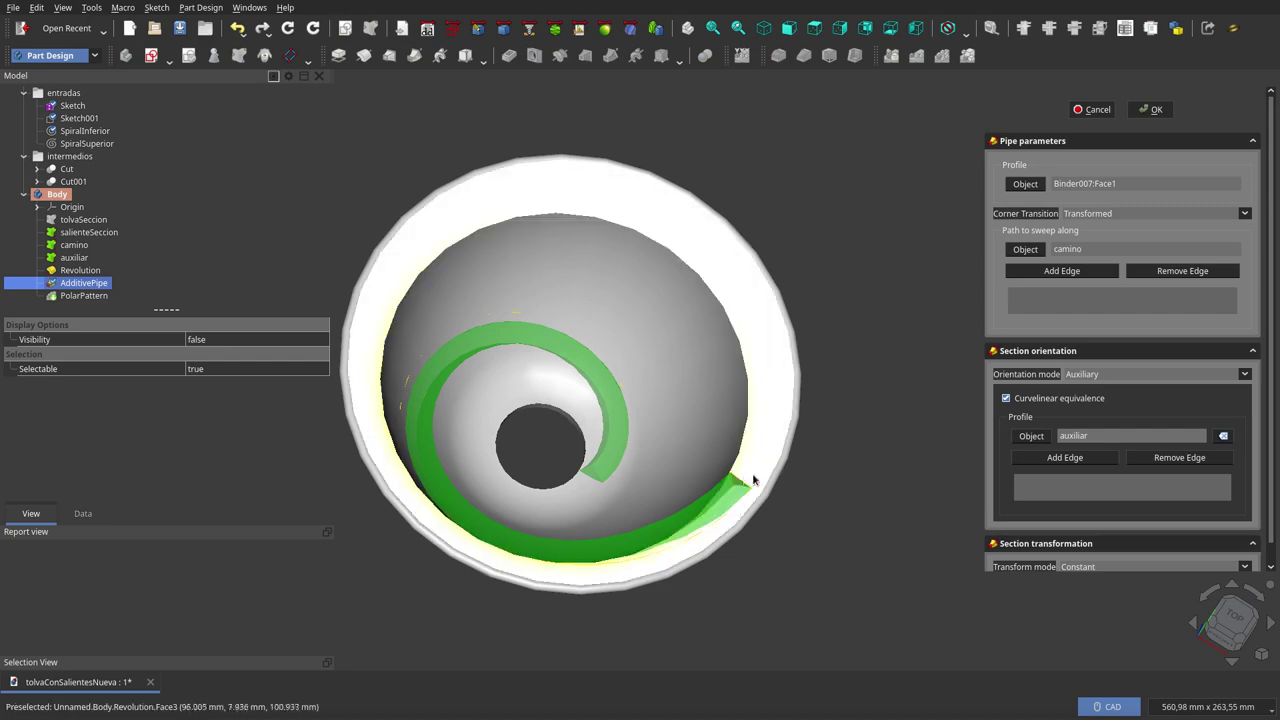
{"action": "scroll", "coordinate": [741, 485], "scroll_direction": "up", "scroll_amount": 3}
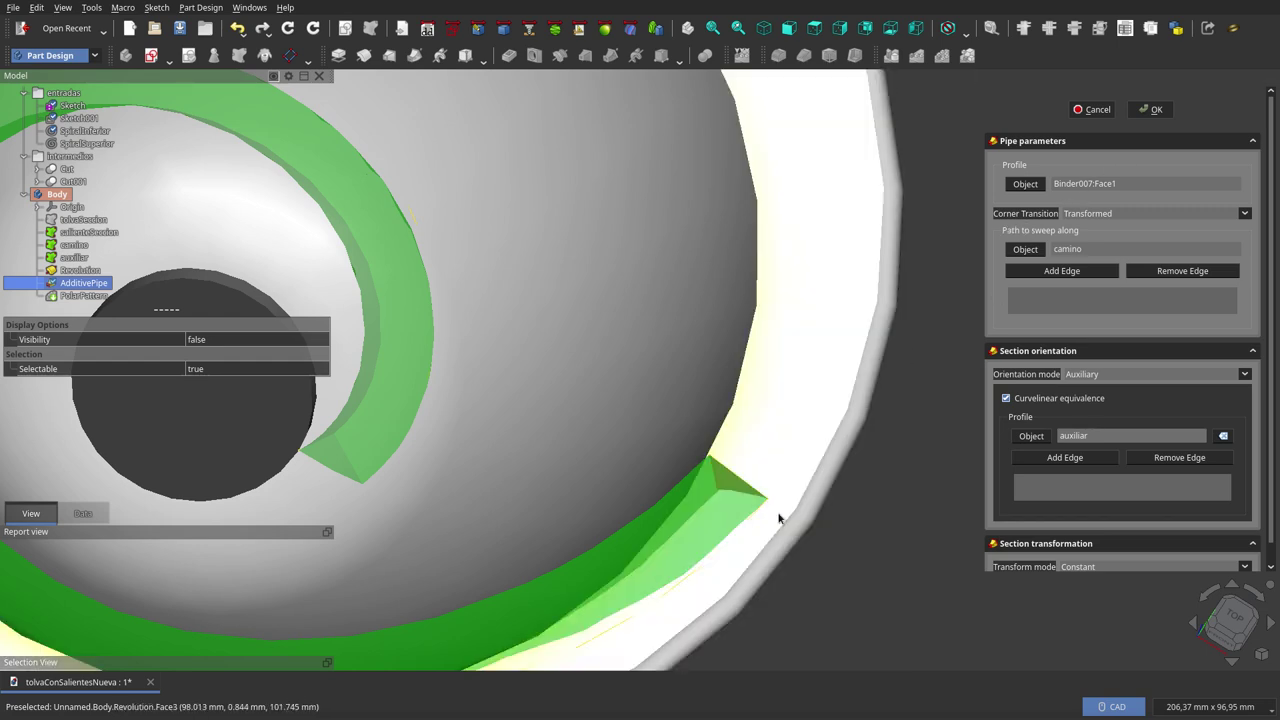
{"action": "scroll", "coordinate": [748, 494], "scroll_direction": "down", "scroll_amount": 3}
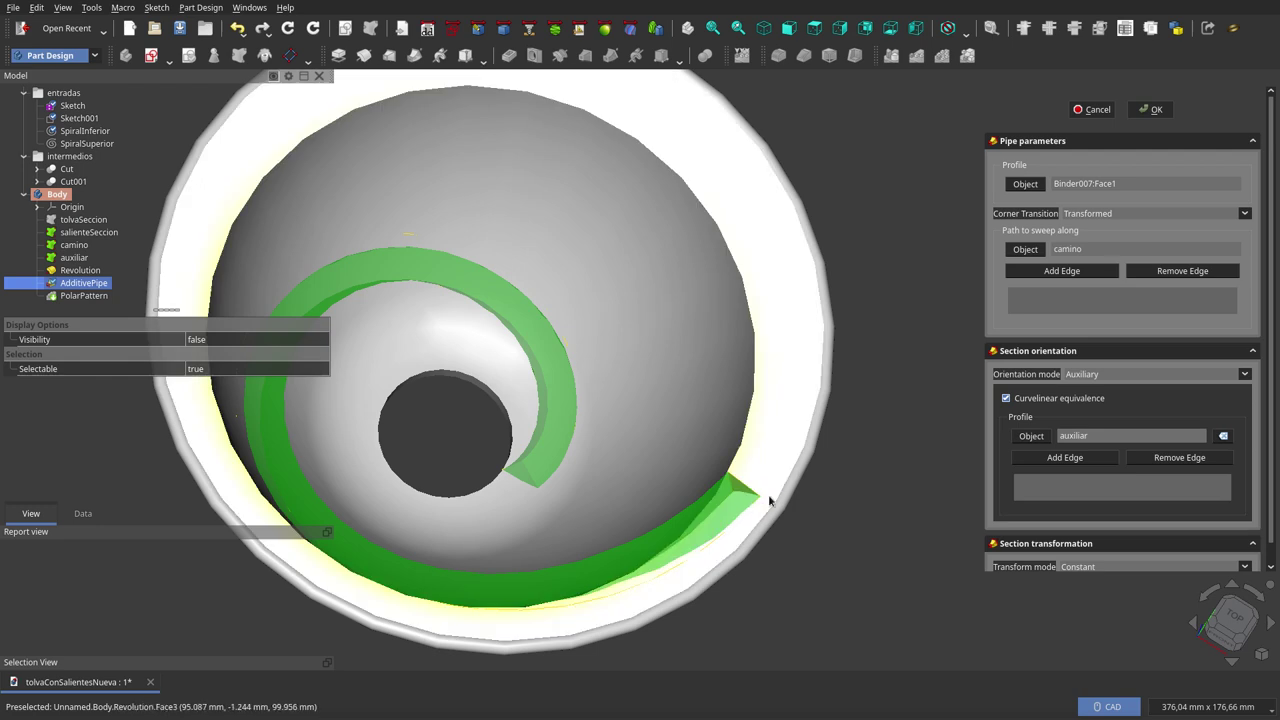
{"action": "scroll", "coordinate": [757, 480], "scroll_direction": "down", "scroll_amount": 1}
{"action": "scroll", "coordinate": [837, 486], "scroll_direction": "down", "scroll_amount": 3}
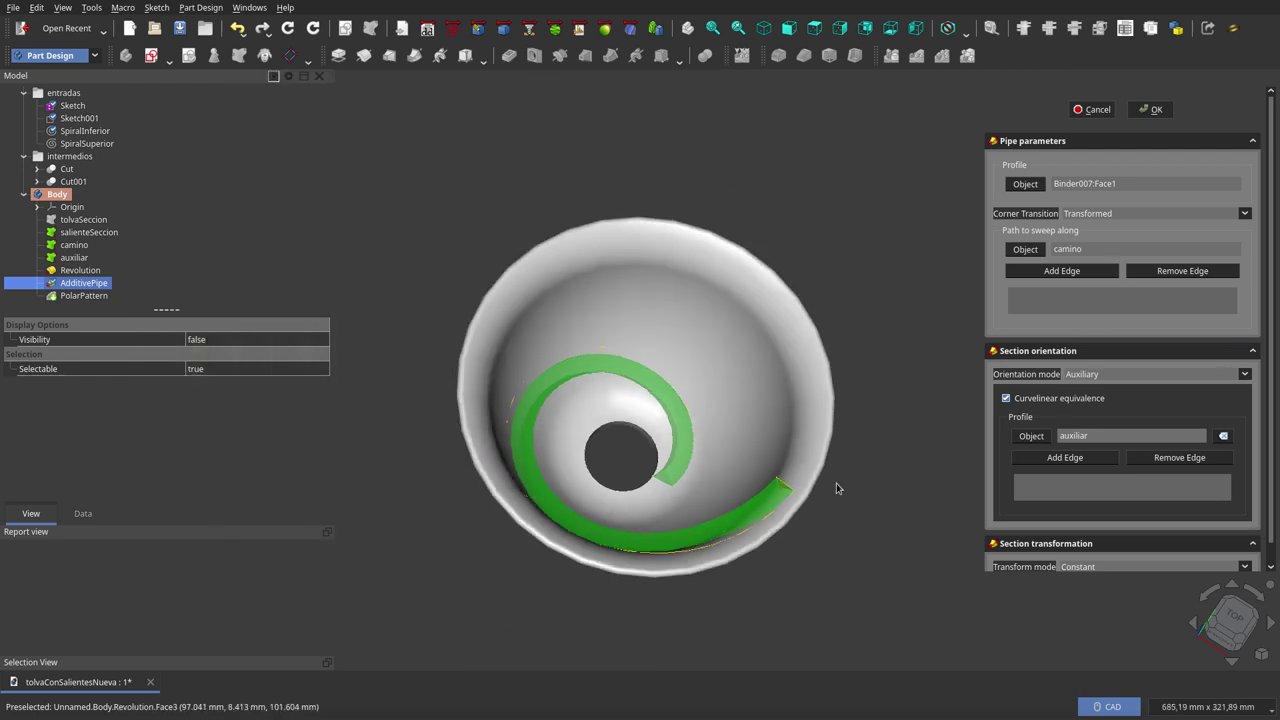
{"action": "mouse_move", "coordinate": [709, 529]}
{"action": "middle_mouse_down"}
{"action": "mouse_move", "coordinate": [675, 460]}
{"action": "mouse_move", "coordinate": [546, 489]}
{"action": "mouse_move", "coordinate": [520, 517]}
{"action": "middle_mouse_up"}
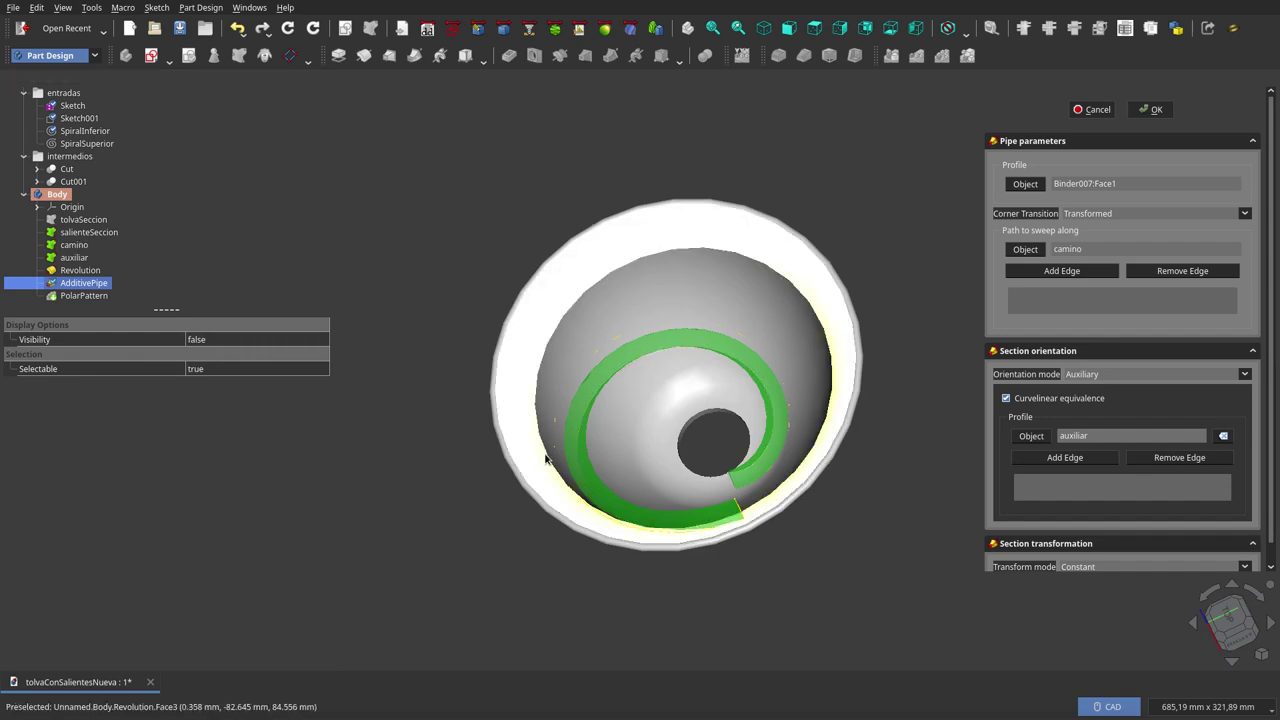
{"action": "middle_click_drag", "start_coordinate": [700, 480], "coordinate": [665, 572]}
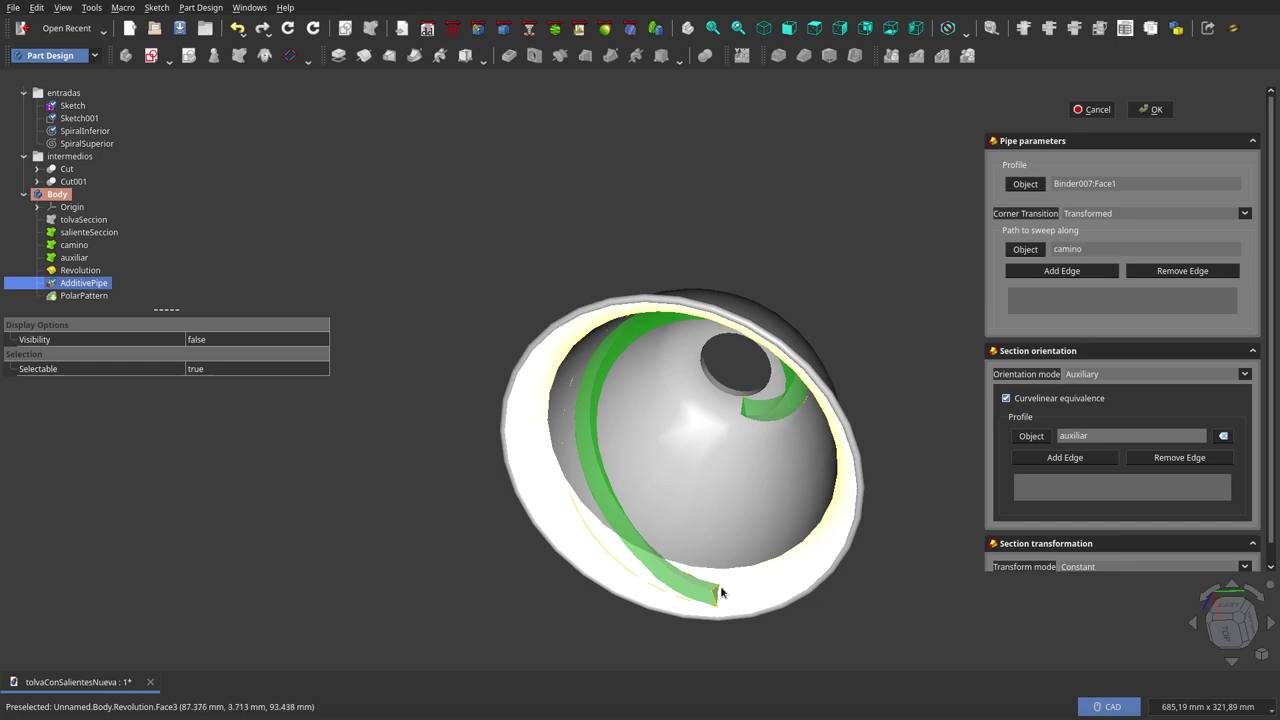
{"action": "mouse_move", "coordinate": [697, 563]}
{"action": "middle_mouse_down"}
{"action": "mouse_move", "coordinate": [694, 690]}
{"action": "mouse_move", "coordinate": [660, 467]}
{"action": "mouse_move", "coordinate": [748, 317]}
{"action": "middle_mouse_up"}
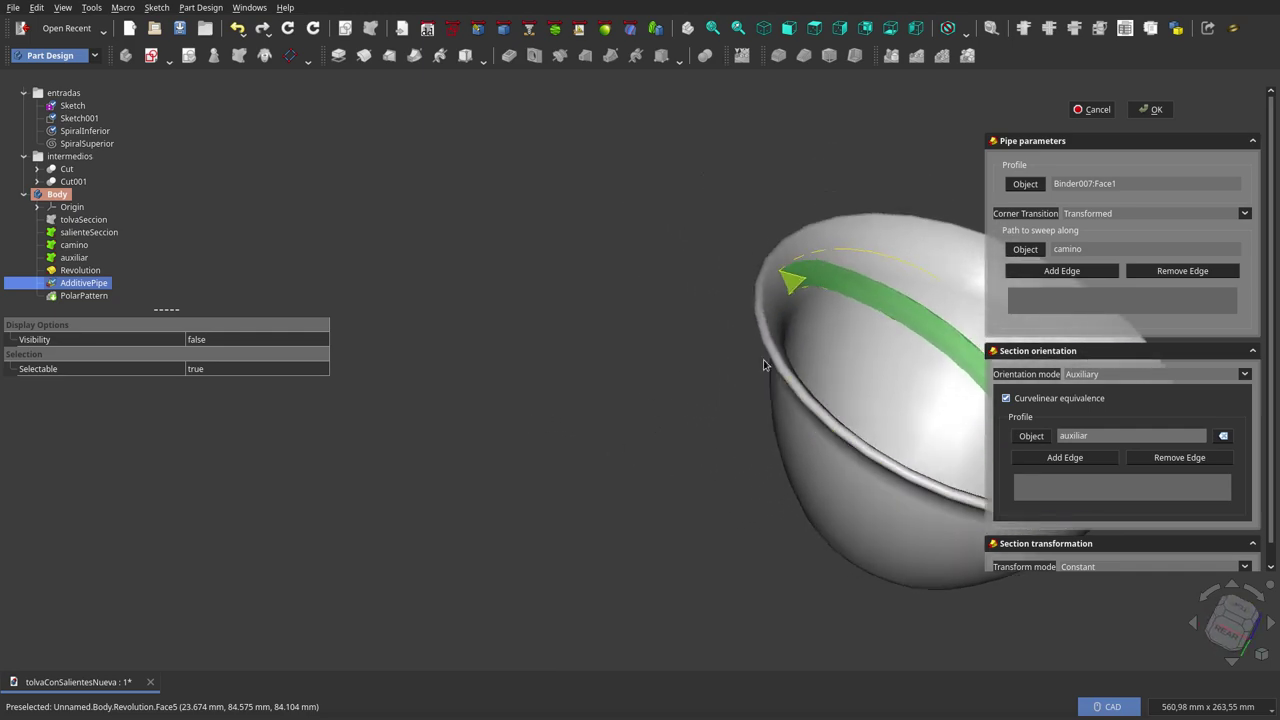
{"action": "scroll", "coordinate": [572, 345], "scroll_direction": "down", "scroll_amount": 4}
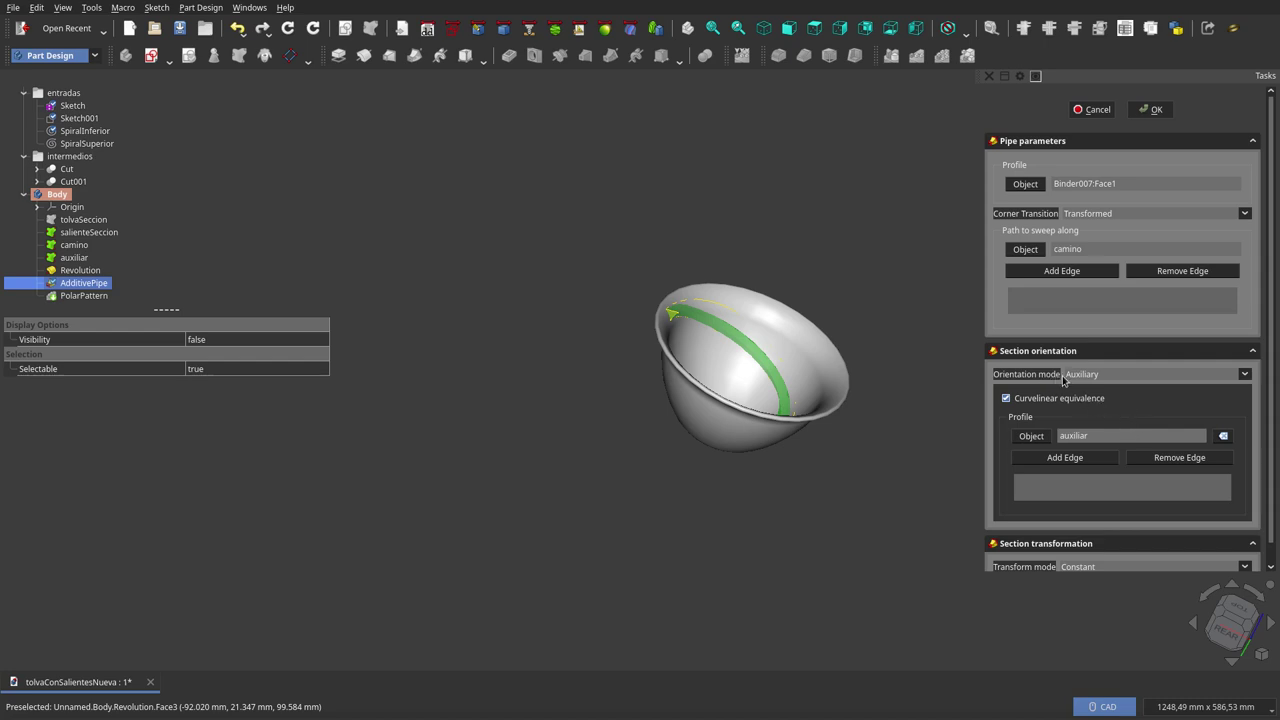
- Keep Auxiliary orientation with the auxiliar profile, check the bowl from above, and confirm the pipe
{"action": "left_click", "coordinate": [1243, 375]}
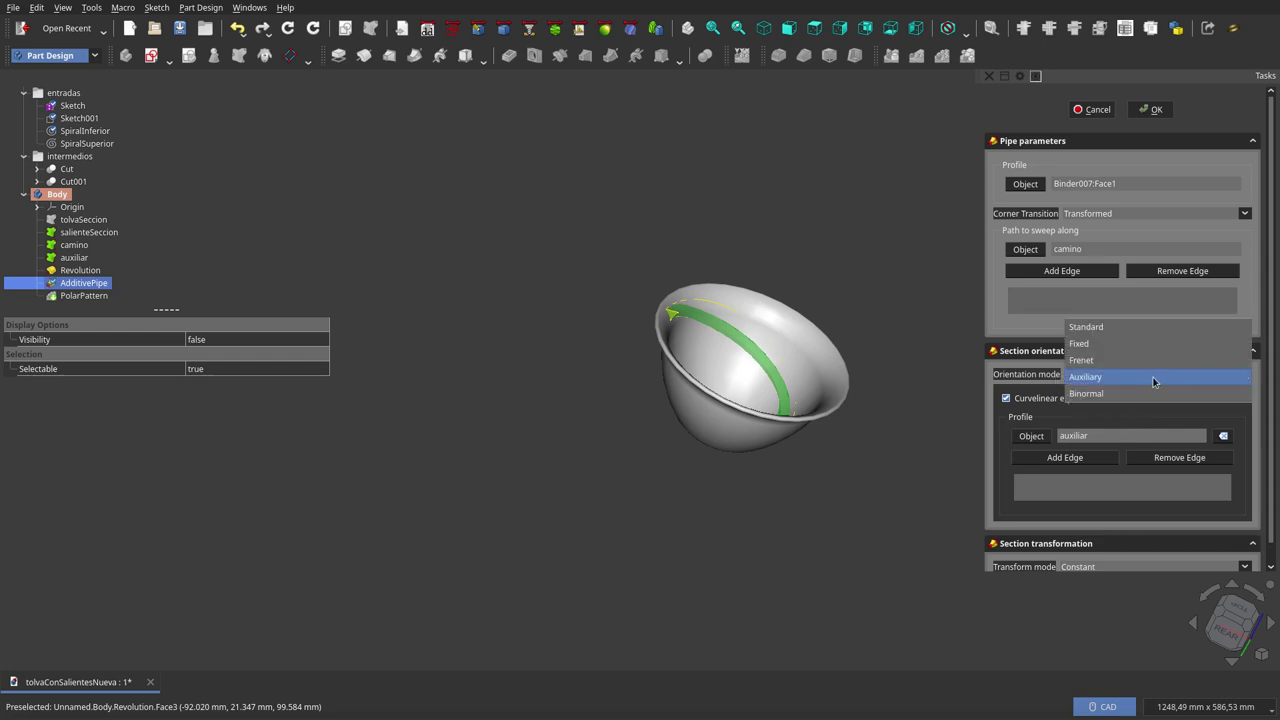
{"action": "left_click", "coordinate": [942, 399]}
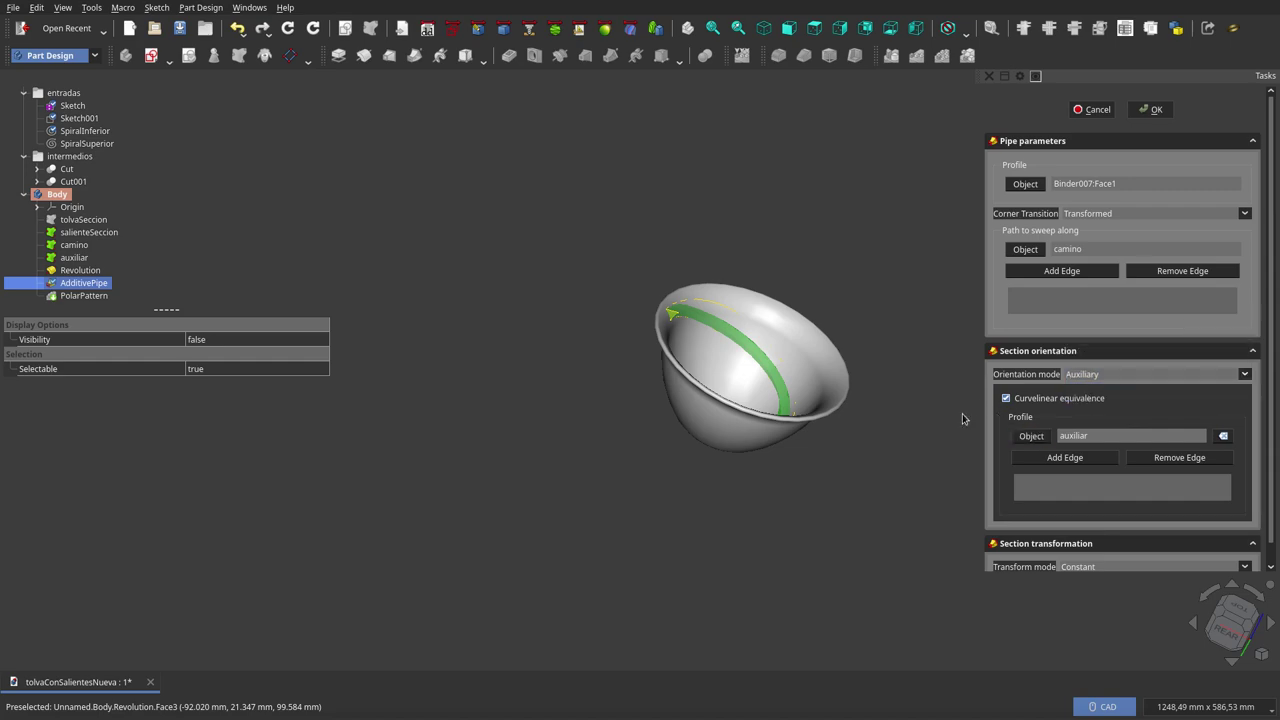
{"action": "left_click", "coordinate": [73, 258]}
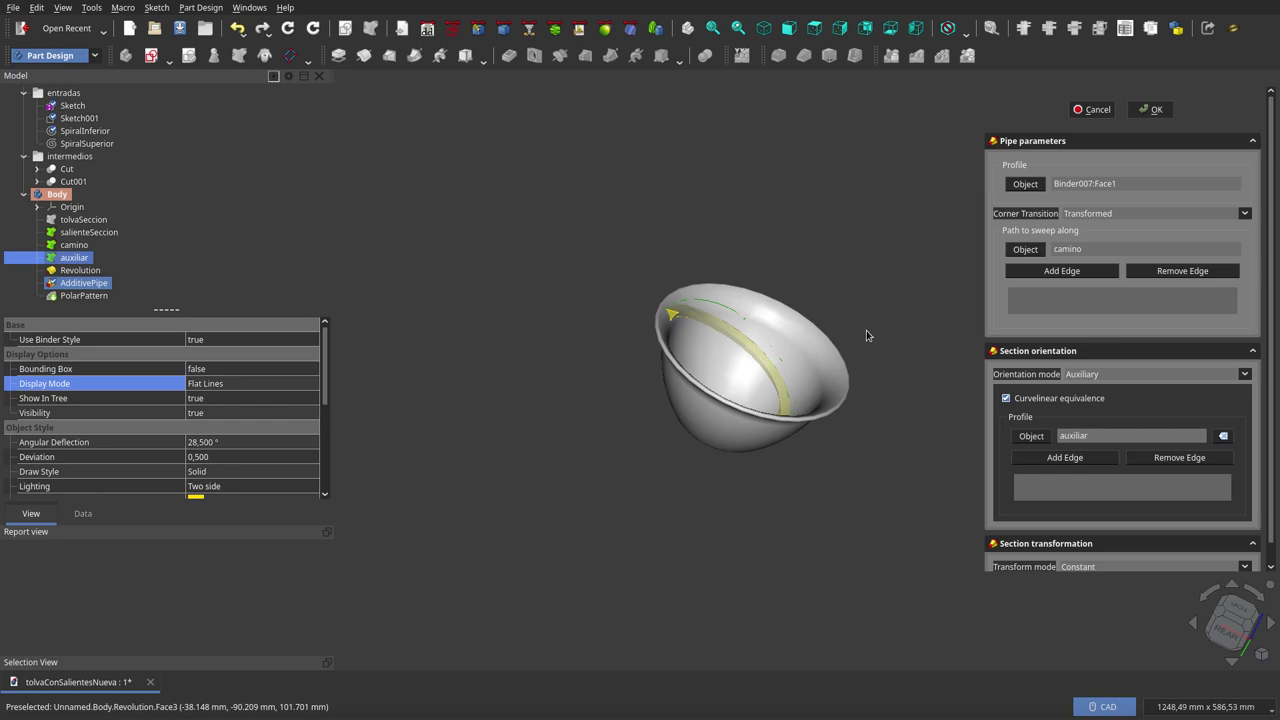
{"action": "scroll", "coordinate": [857, 329], "scroll_direction": "up", "scroll_amount": 3}
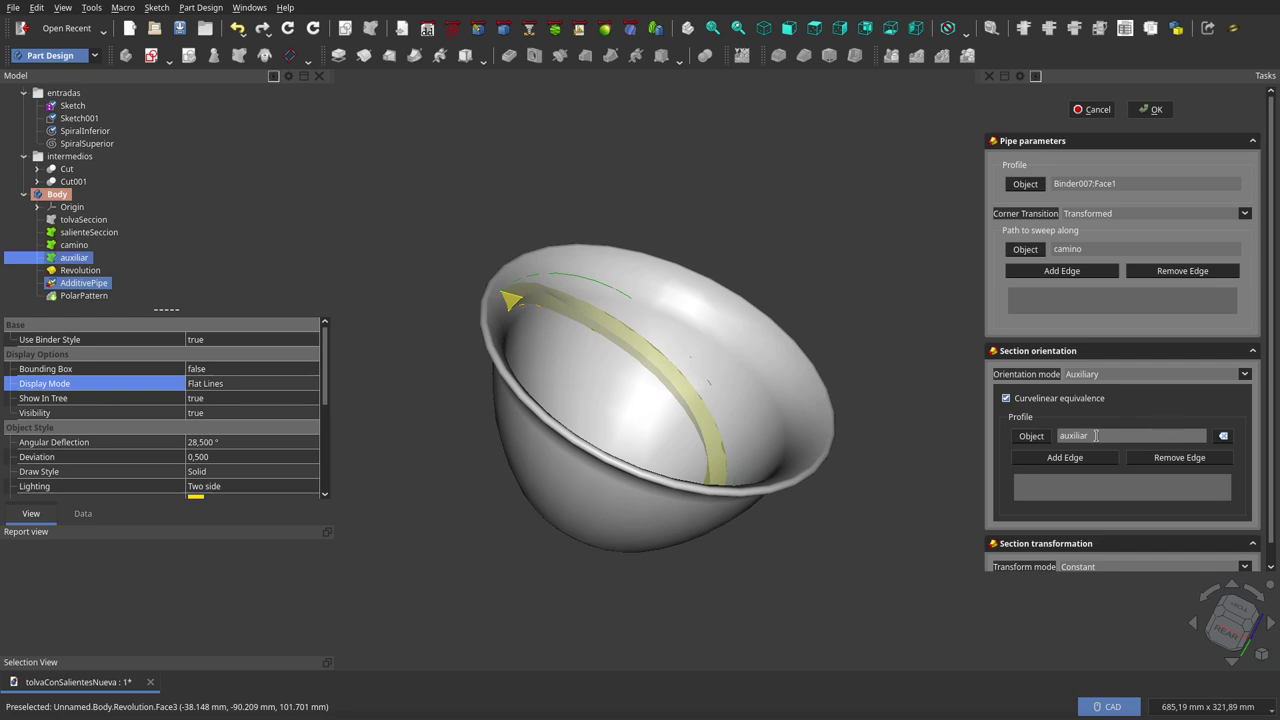
{"action": "left_click", "coordinate": [784, 173]}
{"action": "middle_click_drag", "start_coordinate": [646, 268], "coordinate": [430, 258]}
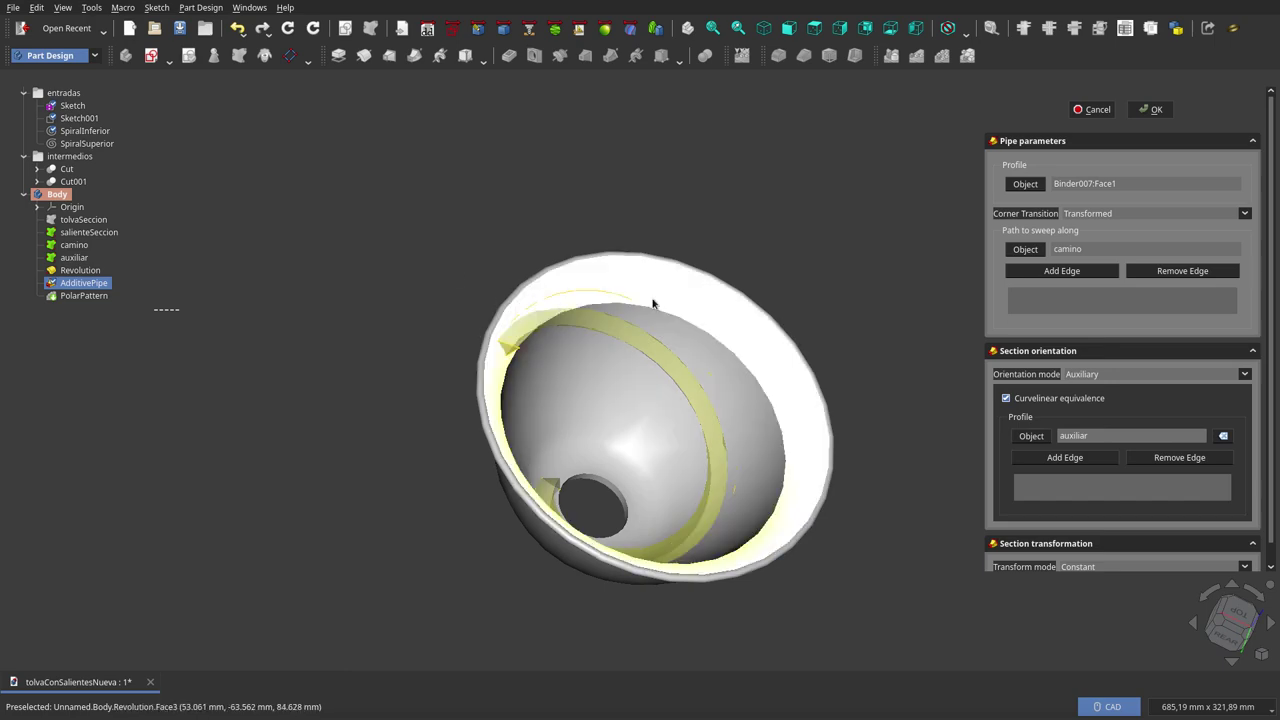
{"action": "key", "text": "2"}
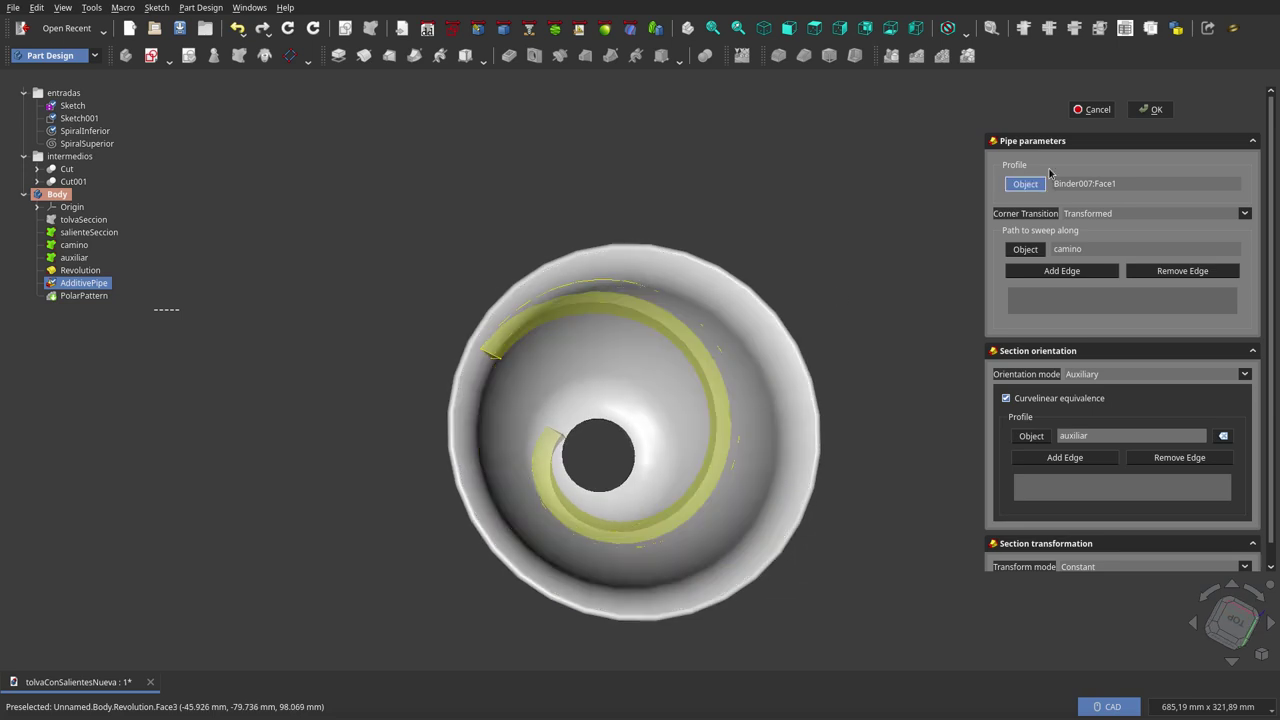
{"action": "left_click", "coordinate": [1158, 110]}
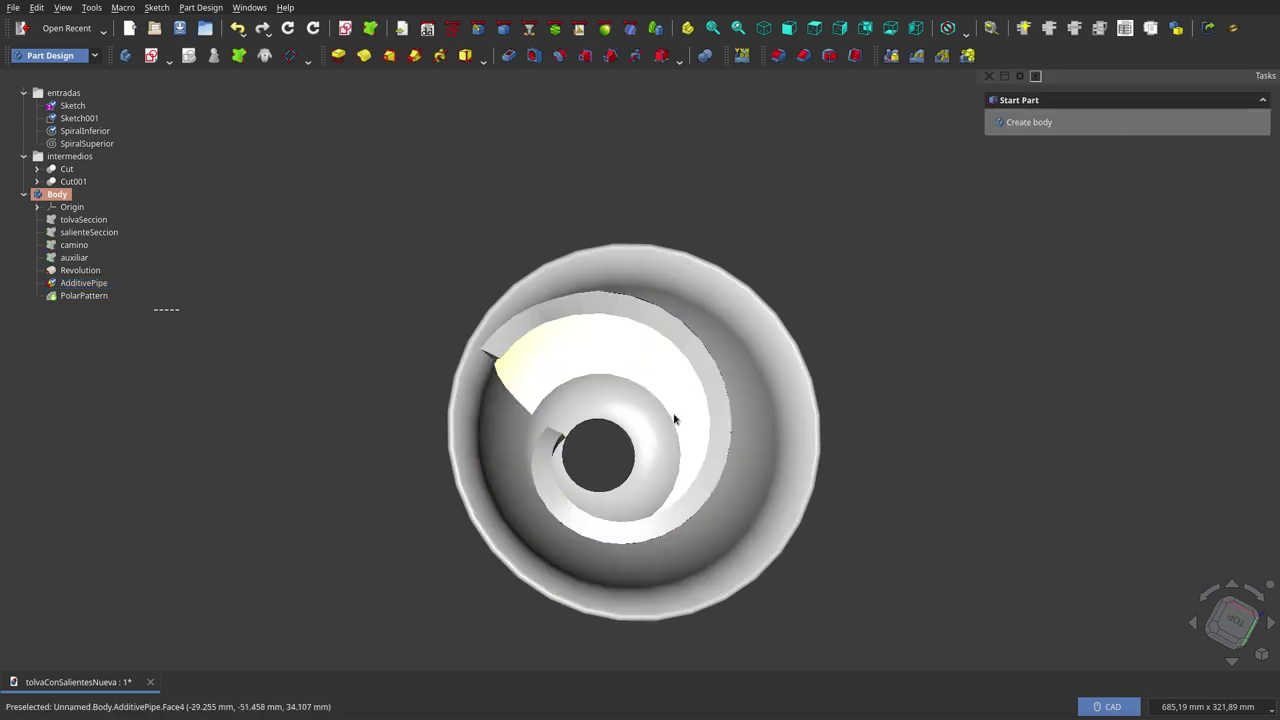
- Show the PolarPattern result again so the patterned ledges appear in the bowl
{"action": "mouse_move", "coordinate": [674, 423]}
{"action": "middle_mouse_down"}
{"action": "mouse_move", "coordinate": [607, 328]}
{"action": "mouse_move", "coordinate": [619, 334]}
{"action": "middle_mouse_up"}
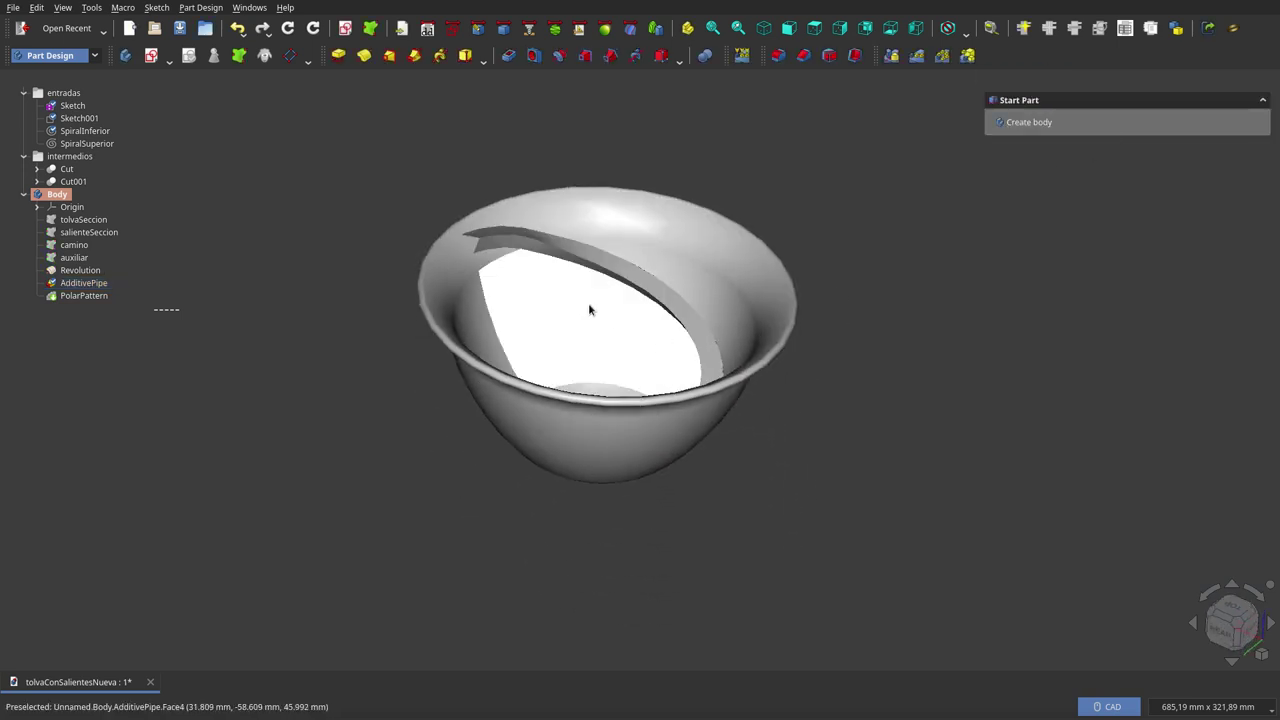
{"action": "mouse_move", "coordinate": [117, 306]}
{"action": "left_click", "coordinate": [84, 296]}
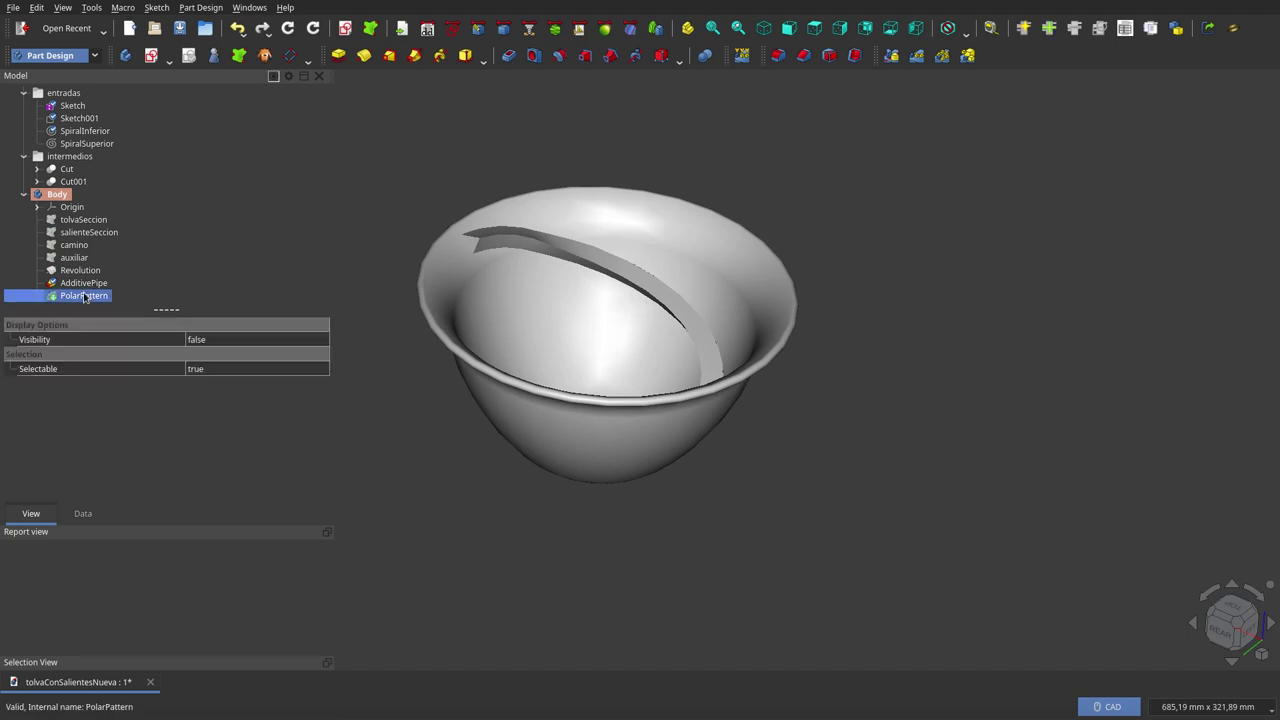
{"action": "key", "text": "2"}
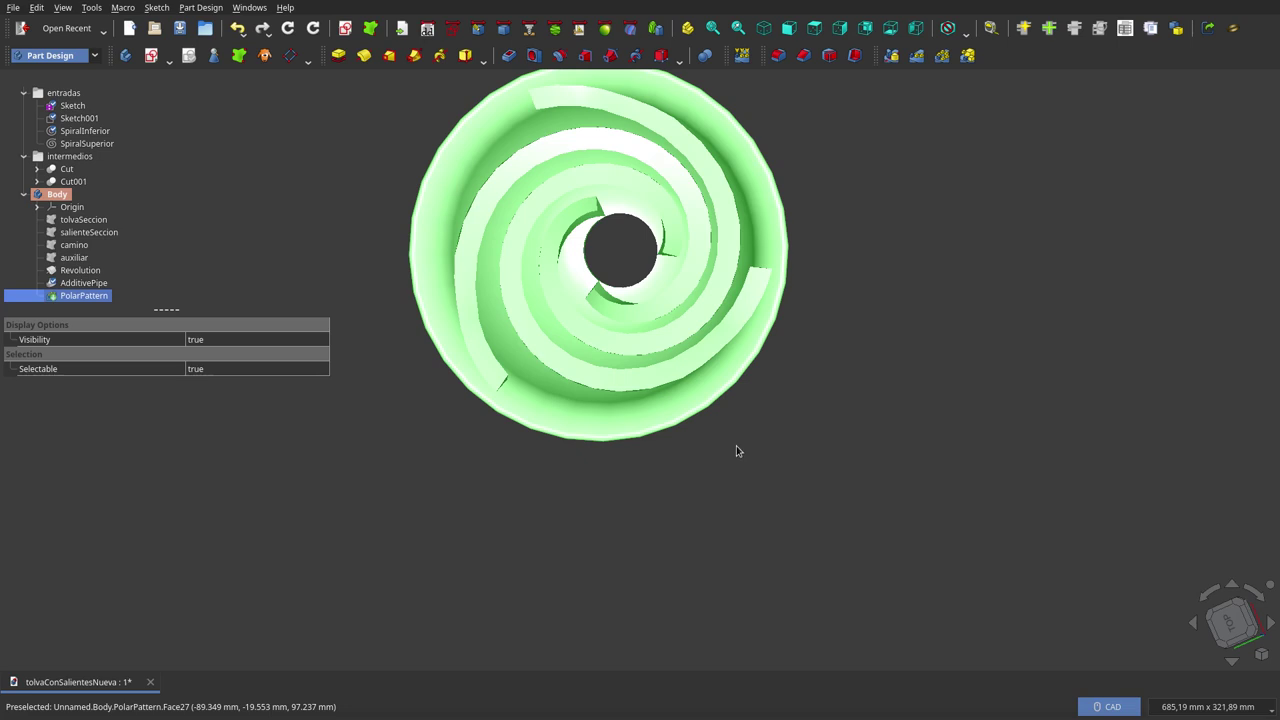
{"action": "scroll", "coordinate": [734, 445], "scroll_direction": "down", "scroll_amount": 3}
{"action": "scroll", "coordinate": [630, 232], "scroll_direction": "up", "scroll_amount": 5}
{"action": "scroll", "coordinate": [690, 300], "scroll_direction": "down", "scroll_amount": 2}
{"action": "scroll", "coordinate": [714, 420], "scroll_direction": "down", "scroll_amount": 1}
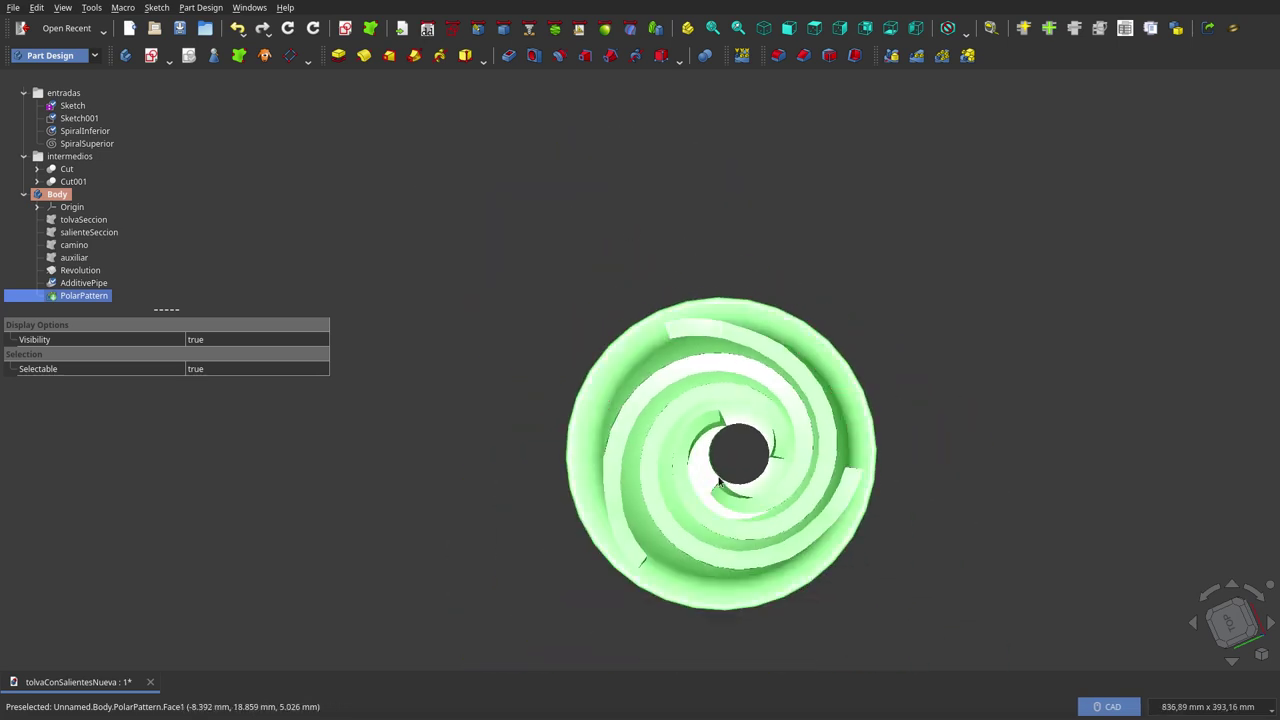
- Orbit and zoom around the bowl to inspect the three spiral ledges winding to the outlet
{"action": "middle_click_drag", "start_coordinate": [736, 482], "coordinate": [1026, 338]}
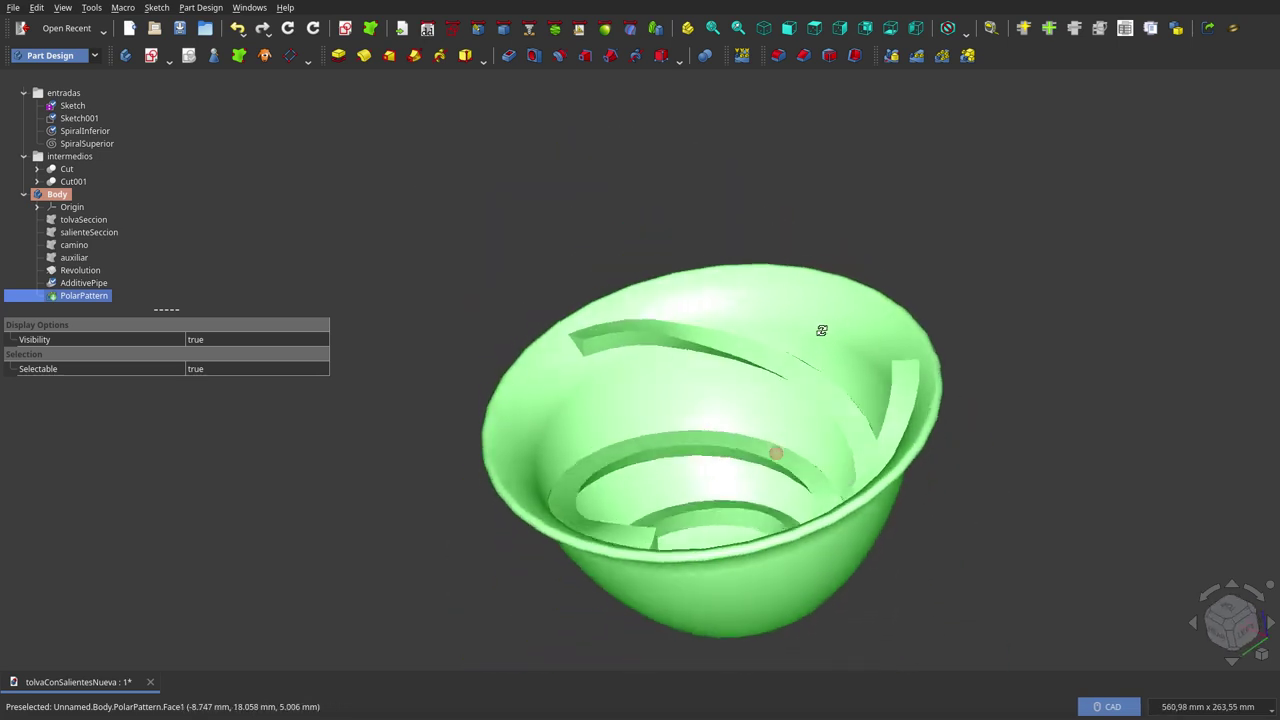
{"action": "left_click", "coordinate": [1026, 338]}
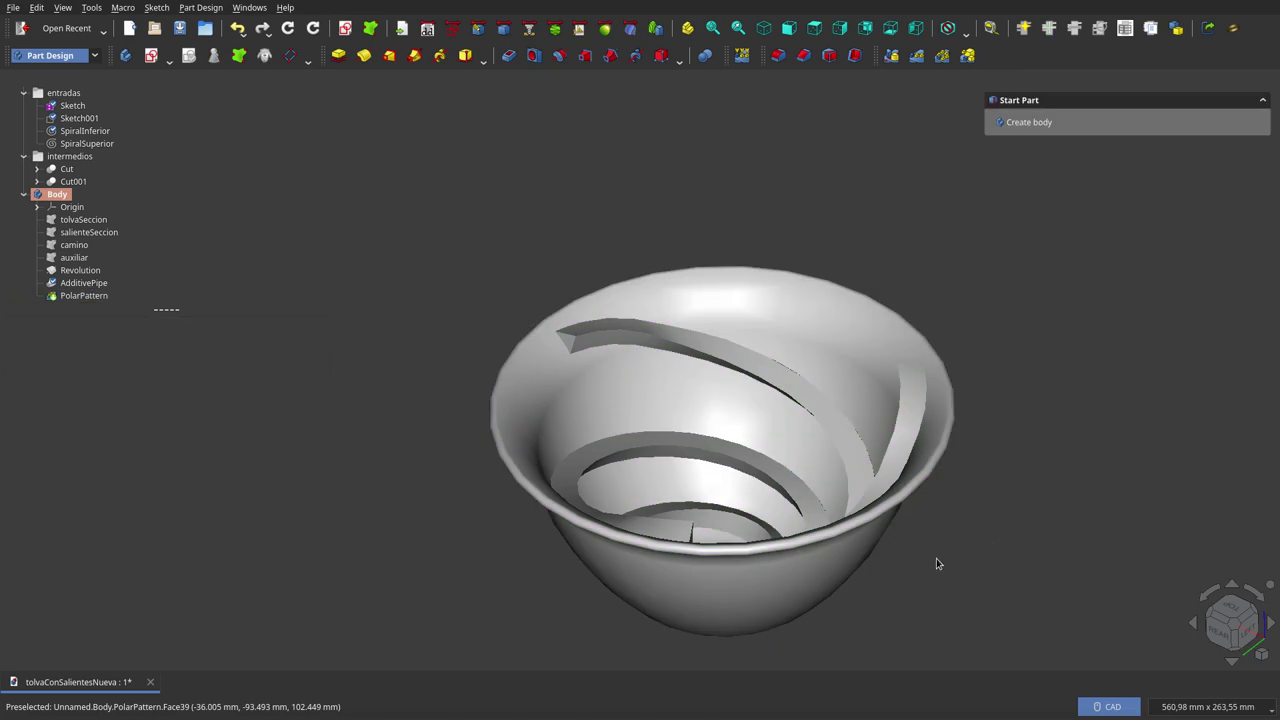
{"action": "mouse_move", "coordinate": [936, 558]}
{"action": "middle_mouse_down"}
{"action": "mouse_move", "coordinate": [614, 295]}
{"action": "mouse_move", "coordinate": [706, 459]}
{"action": "mouse_move", "coordinate": [484, 492]}
{"action": "mouse_move", "coordinate": [627, 198]}
{"action": "mouse_move", "coordinate": [669, 294]}
{"action": "mouse_move", "coordinate": [700, 457]}
{"action": "mouse_move", "coordinate": [683, 497]}
{"action": "mouse_move", "coordinate": [681, 446]}
{"action": "mouse_move", "coordinate": [760, 426]}
{"action": "mouse_move", "coordinate": [720, 365]}
{"action": "middle_mouse_up"}
{"action": "scroll", "coordinate": [614, 295], "scroll_direction": "down", "scroll_amount": 1}
{"action": "scroll", "coordinate": [706, 459], "scroll_direction": "up", "scroll_amount": 1}
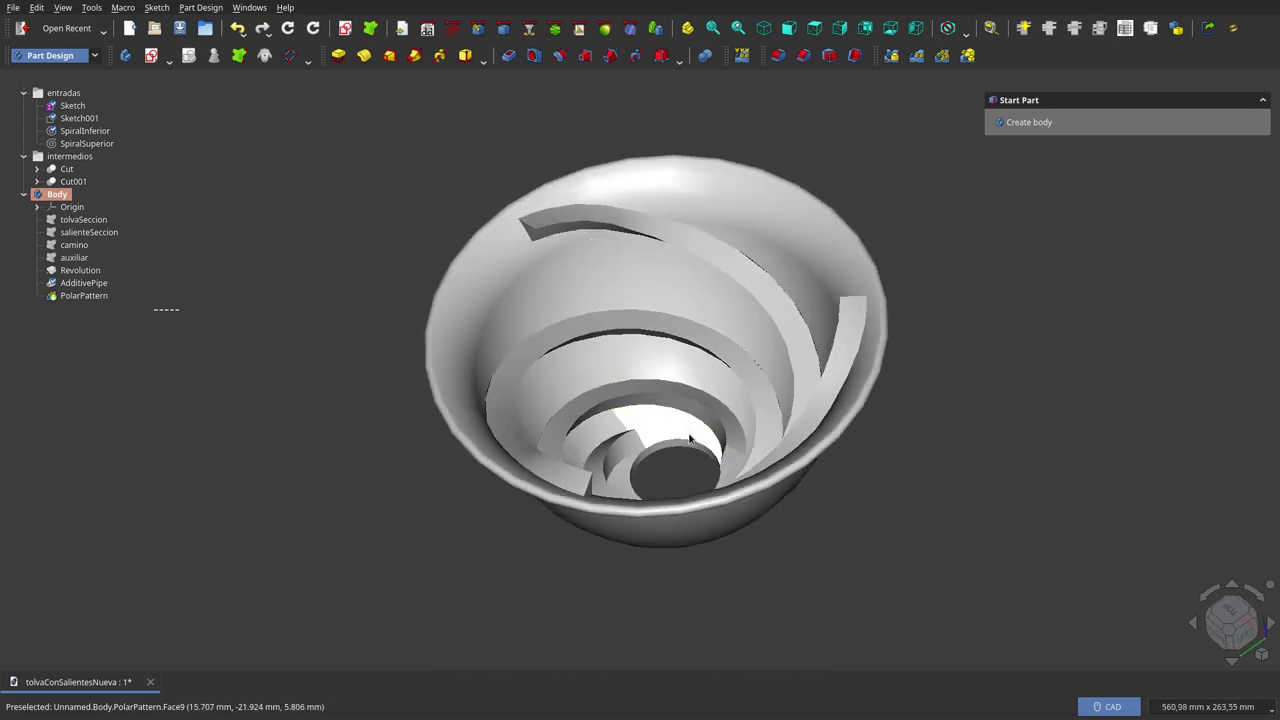
{"action": "scroll", "coordinate": [681, 459], "scroll_direction": "up", "scroll_amount": 1}
{"action": "mouse_move", "coordinate": [681, 459]}
{"action": "middle_mouse_down"}
{"action": "mouse_move", "coordinate": [700, 440]}
{"action": "mouse_move", "coordinate": [820, 429]}
{"action": "mouse_move", "coordinate": [718, 448]}
{"action": "mouse_move", "coordinate": [655, 402]}
{"action": "mouse_move", "coordinate": [700, 433]}
{"action": "middle_mouse_up"}
{"action": "scroll", "coordinate": [722, 427], "scroll_direction": "up", "scroll_amount": 2}
{"action": "scroll", "coordinate": [722, 427], "scroll_direction": "up", "scroll_amount": 2}
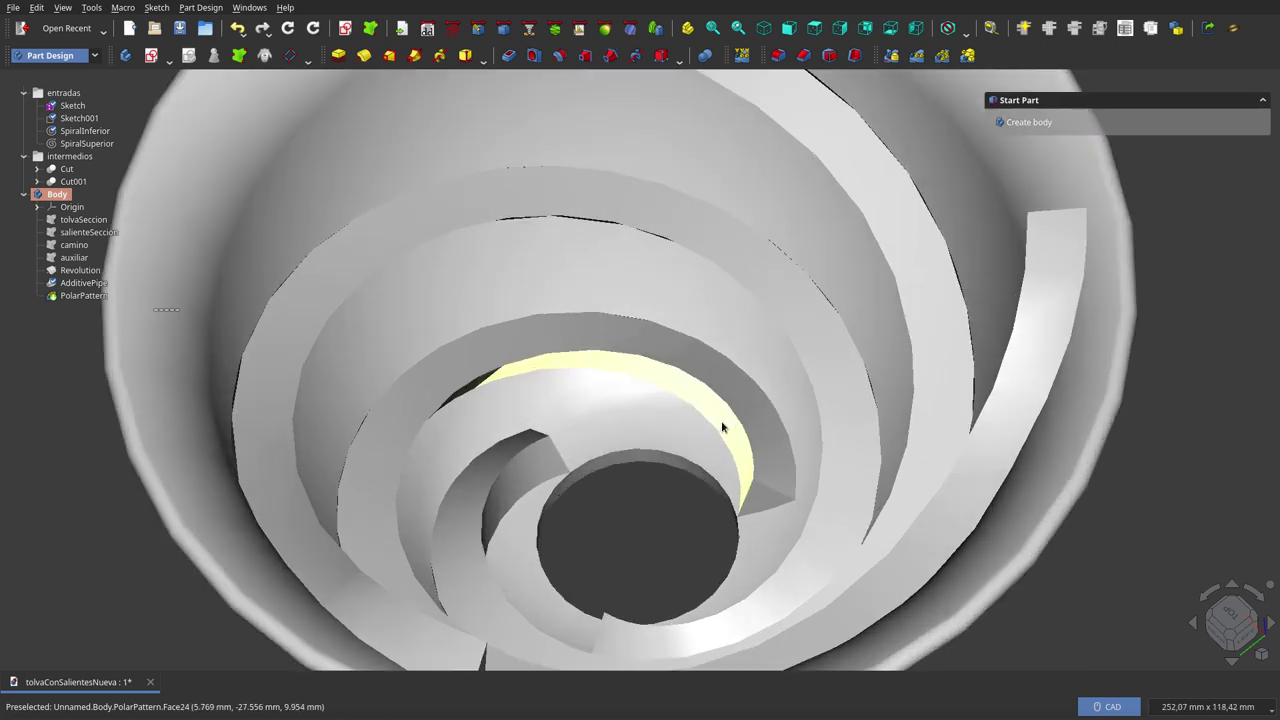
{"action": "scroll", "coordinate": [722, 427], "scroll_direction": "down", "scroll_amount": 3}
{"action": "scroll", "coordinate": [722, 427], "scroll_direction": "down", "scroll_amount": 2}
{"action": "middle_click_drag", "start_coordinate": [722, 427], "coordinate": [718, 337]}
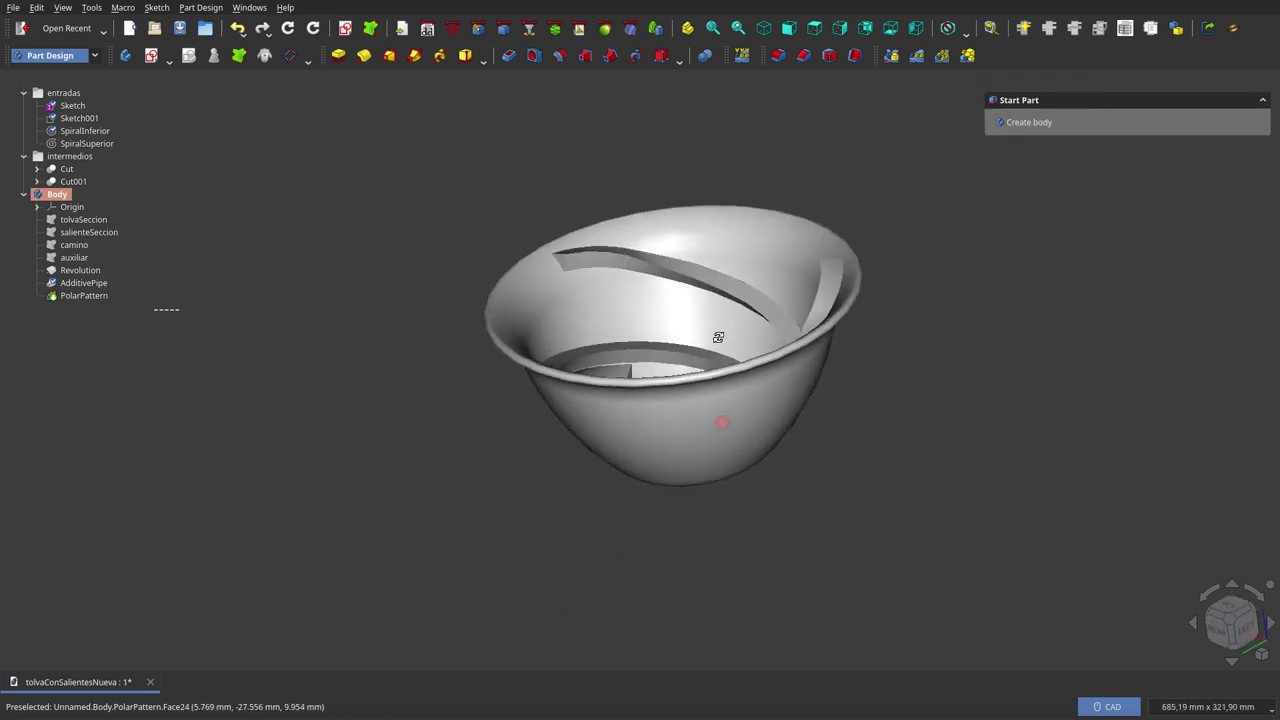
{"action": "mouse_move", "coordinate": [735, 257]}
{"action": "middle_mouse_down"}
{"action": "mouse_move", "coordinate": [737, 163]}
{"action": "mouse_move", "coordinate": [678, 316]}
{"action": "middle_mouse_up"}
{"action": "mouse_move", "coordinate": [676, 371]}
{"action": "middle_mouse_down"}
{"action": "mouse_move", "coordinate": [690, 420]}
{"action": "mouse_move", "coordinate": [730, 440]}
{"action": "mouse_move", "coordinate": [863, 366]}
{"action": "mouse_move", "coordinate": [779, 285]}
{"action": "middle_mouse_up"}
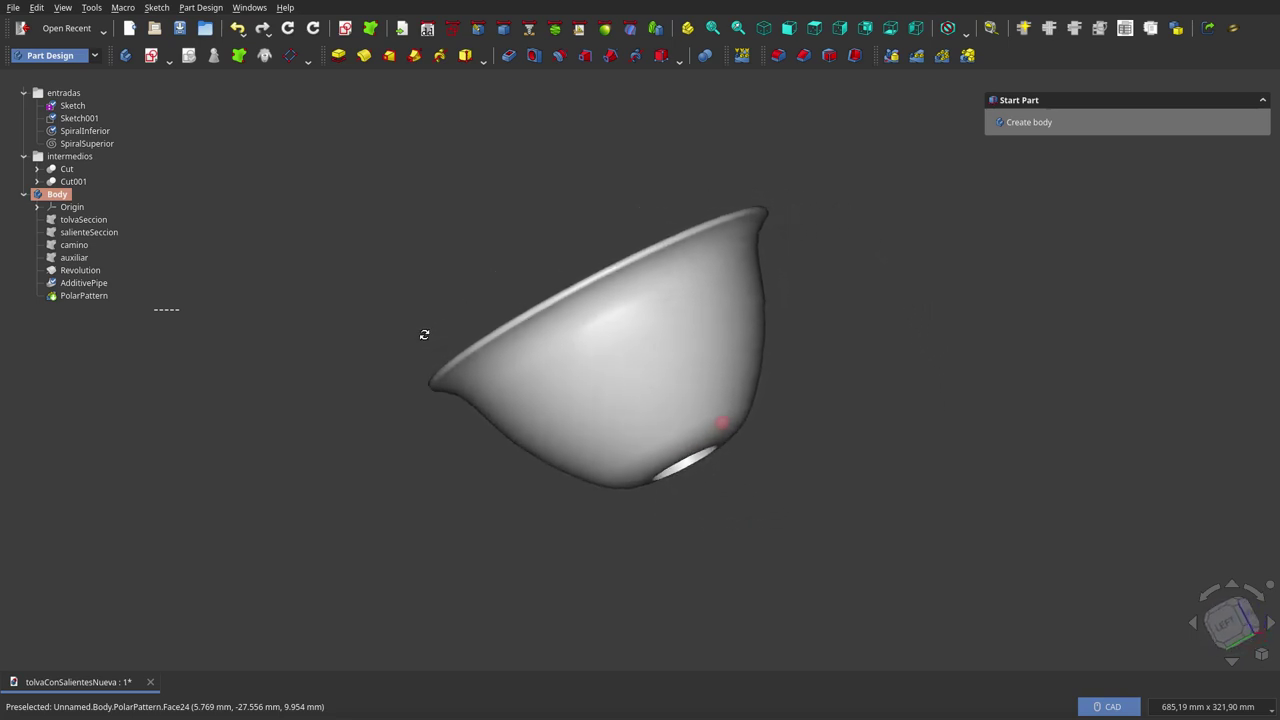
{"action": "mouse_move", "coordinate": [381, 425]}
{"action": "middle_mouse_down"}
{"action": "mouse_move", "coordinate": [420, 506]}
{"action": "mouse_move", "coordinate": [777, 422]}
{"action": "mouse_move", "coordinate": [852, 188]}
{"action": "mouse_move", "coordinate": [776, 288]}
{"action": "middle_mouse_up"}
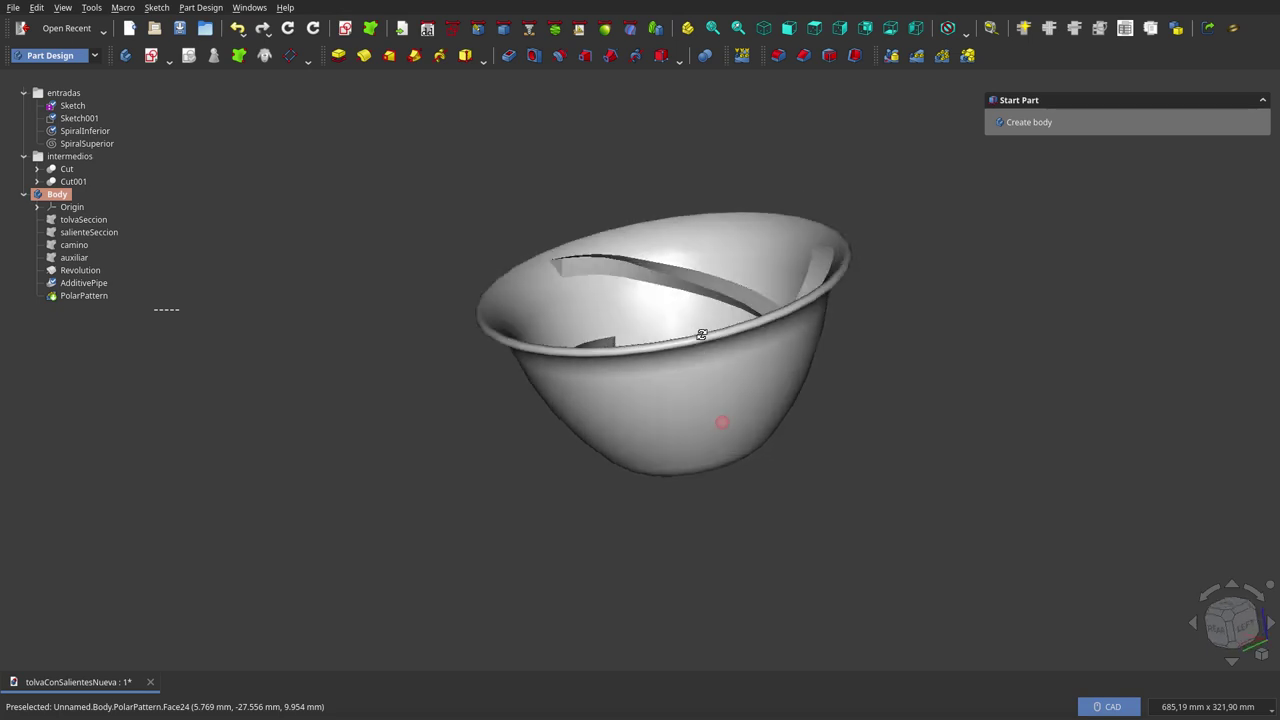
{"action": "mouse_move", "coordinate": [711, 356]}
{"action": "middle_mouse_down"}
{"action": "mouse_move", "coordinate": [771, 429]}
{"action": "mouse_move", "coordinate": [737, 486]}
{"action": "mouse_move", "coordinate": [454, 440]}
{"action": "mouse_move", "coordinate": [486, 366]}
{"action": "middle_mouse_up"}
{"action": "mouse_move", "coordinate": [572, 252]}
{"action": "middle_mouse_down"}
{"action": "mouse_move", "coordinate": [694, 183]}
{"action": "mouse_move", "coordinate": [723, 200]}
{"action": "mouse_move", "coordinate": [751, 294]}
{"action": "middle_mouse_up"}
{"action": "mouse_move", "coordinate": [743, 234]}
{"action": "middle_mouse_down"}
{"action": "mouse_move", "coordinate": [736, 174]}
{"action": "mouse_move", "coordinate": [717, 269]}
{"action": "middle_mouse_up"}
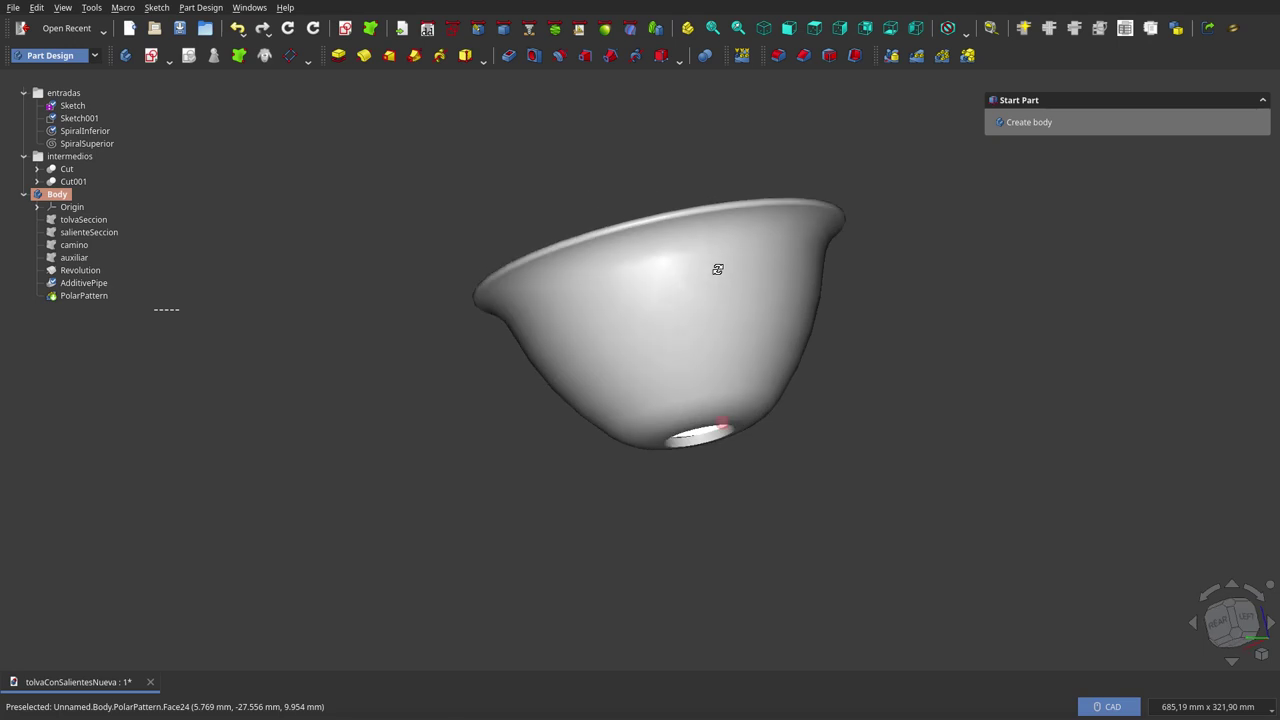
{"action": "mouse_move", "coordinate": [724, 328]}
{"action": "middle_mouse_down"}
{"action": "mouse_move", "coordinate": [551, 449]}
{"action": "mouse_move", "coordinate": [538, 471]}
{"action": "mouse_move", "coordinate": [591, 524]}
{"action": "middle_mouse_up"}
{"action": "middle_click_drag", "start_coordinate": [679, 539], "coordinate": [853, 404]}
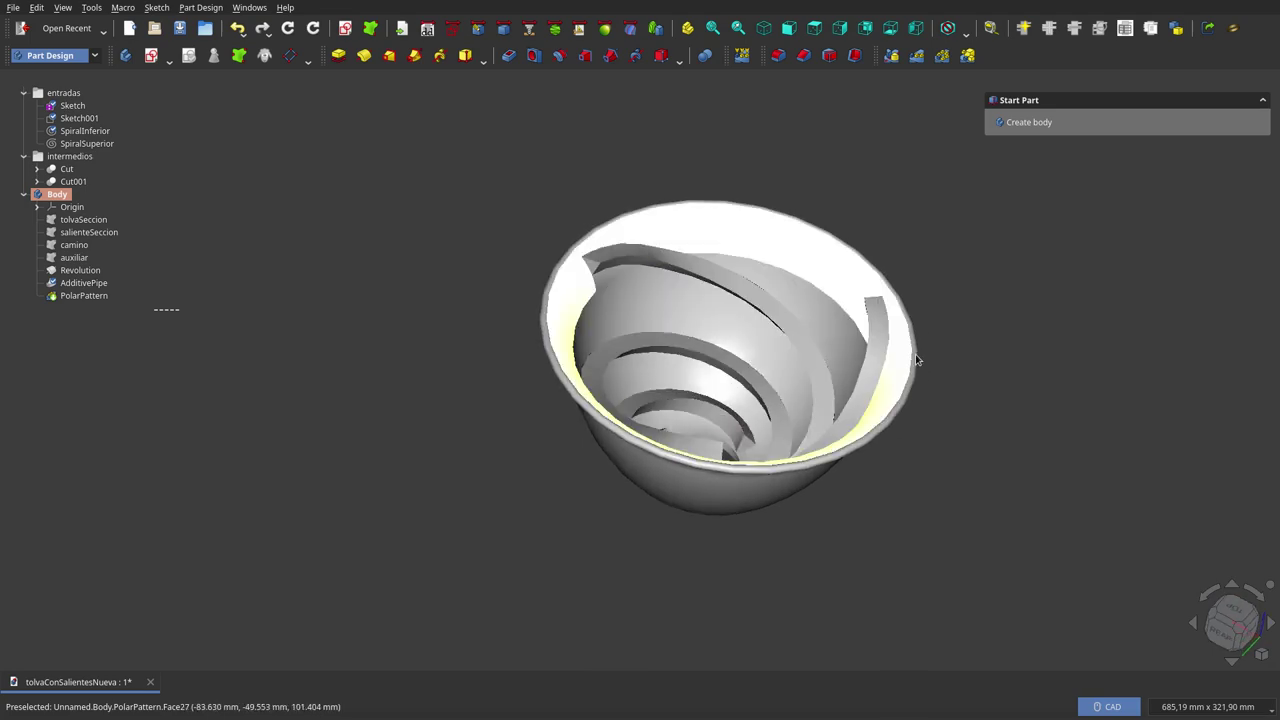
{"action": "mouse_move", "coordinate": [916, 360]}
{"action": "middle_mouse_down"}
{"action": "mouse_move", "coordinate": [974, 349]}
{"action": "mouse_move", "coordinate": [634, 314]}
{"action": "mouse_move", "coordinate": [637, 366]}
{"action": "mouse_move", "coordinate": [749, 394]}
{"action": "mouse_move", "coordinate": [834, 380]}
{"action": "mouse_move", "coordinate": [694, 340]}
{"action": "mouse_move", "coordinate": [614, 263]}
{"action": "mouse_move", "coordinate": [620, 306]}
{"action": "middle_mouse_up"}
{"action": "scroll", "coordinate": [634, 305], "scroll_direction": "up", "scroll_amount": 3}
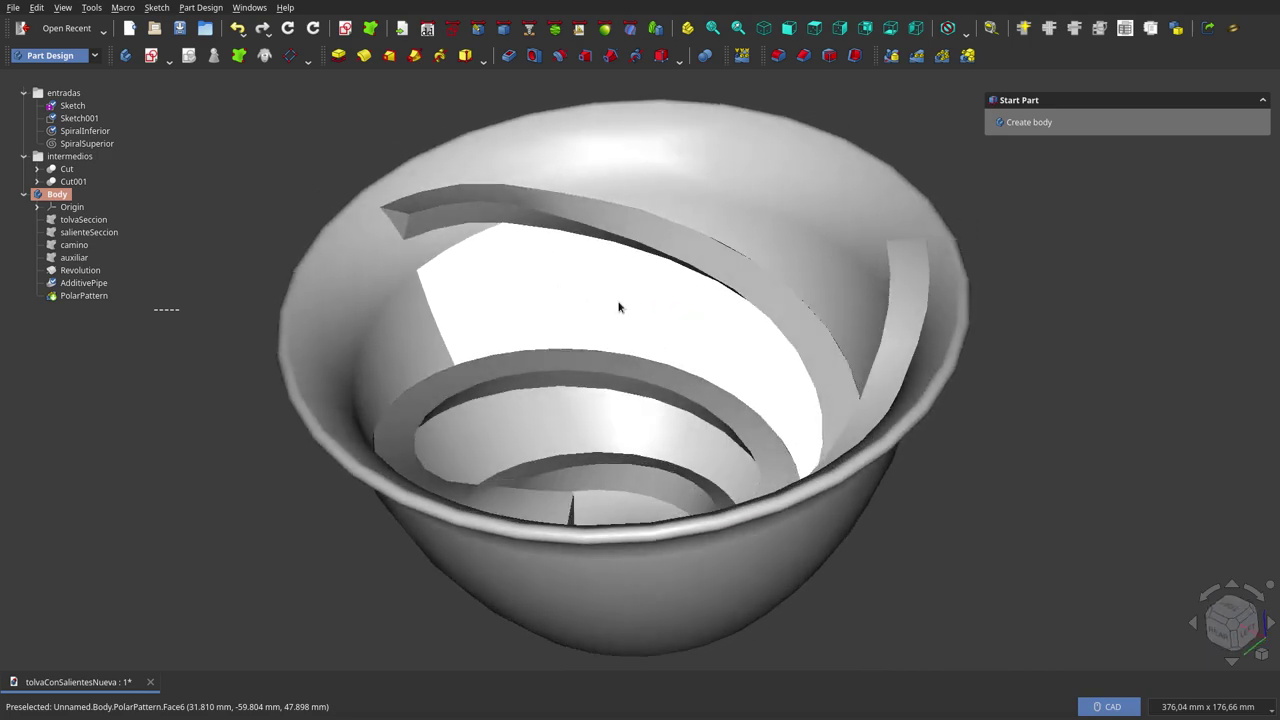
{"action": "scroll", "coordinate": [659, 329], "scroll_direction": "down", "scroll_amount": 3}
{"action": "mouse_move", "coordinate": [662, 343]}
{"action": "middle_mouse_down"}
{"action": "mouse_move", "coordinate": [600, 360]}
{"action": "mouse_move", "coordinate": [460, 342]}
{"action": "middle_mouse_up"}
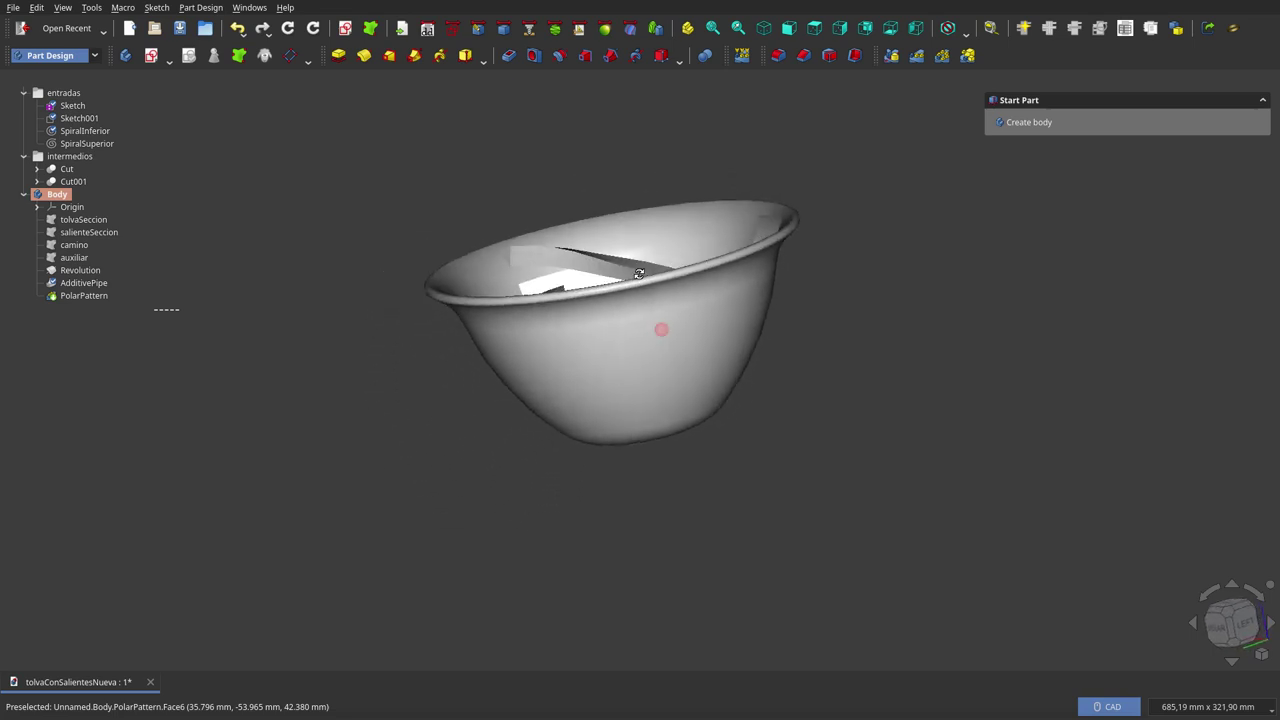
{"action": "mouse_move", "coordinate": [737, 244]}
{"action": "middle_mouse_down"}
{"action": "mouse_move", "coordinate": [760, 203]}
{"action": "mouse_move", "coordinate": [763, 254]}
{"action": "mouse_move", "coordinate": [717, 389]}
{"action": "mouse_move", "coordinate": [721, 256]}
{"action": "middle_mouse_up"}
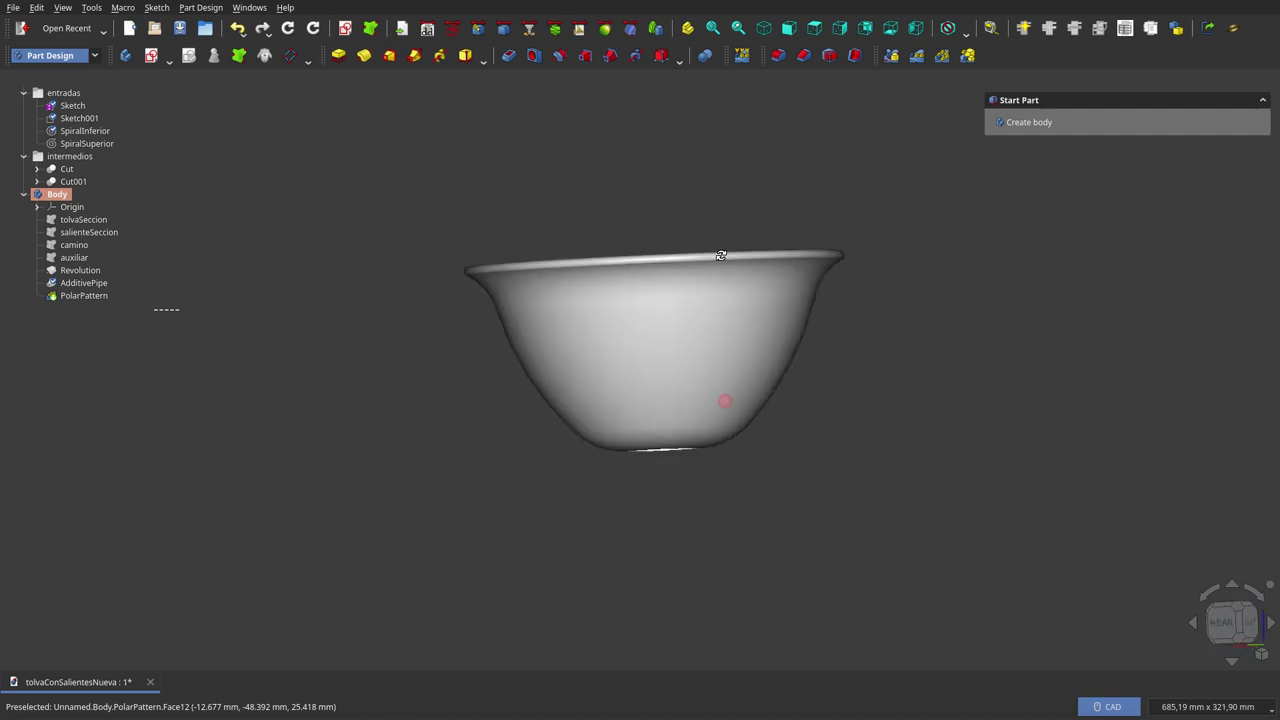
{"action": "middle_click_drag", "start_coordinate": [714, 331], "coordinate": [615, 335]}
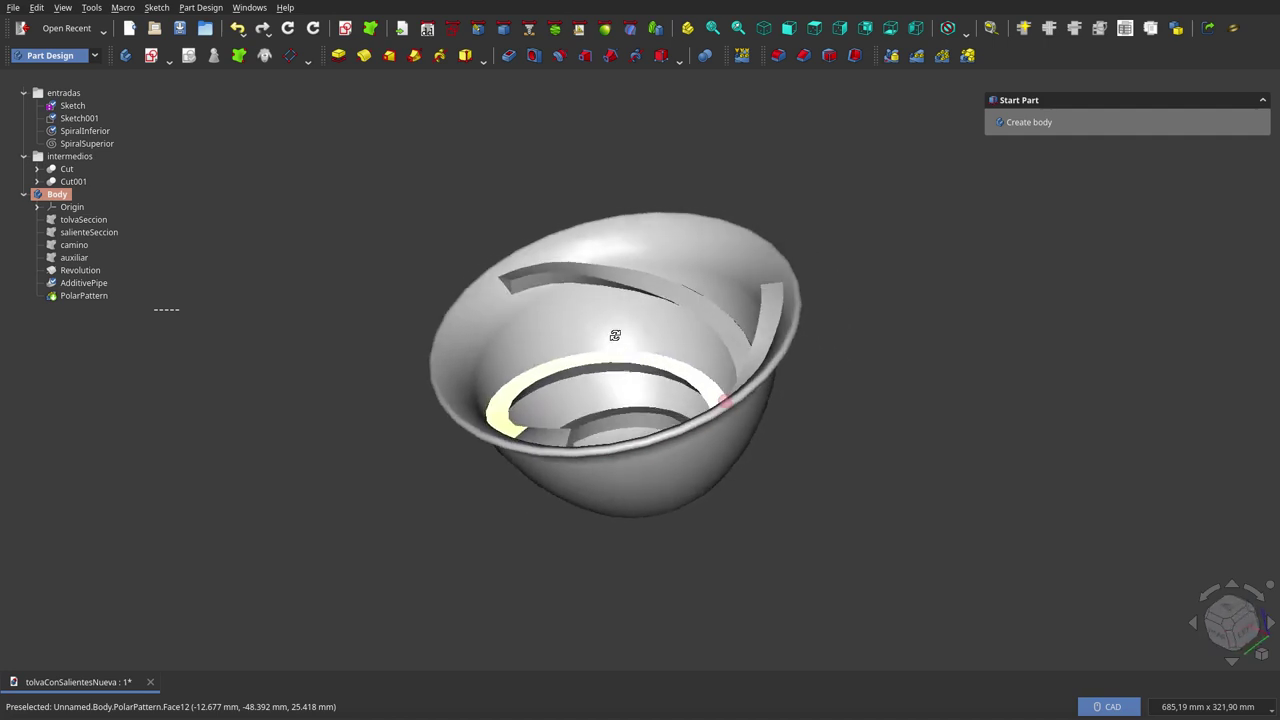